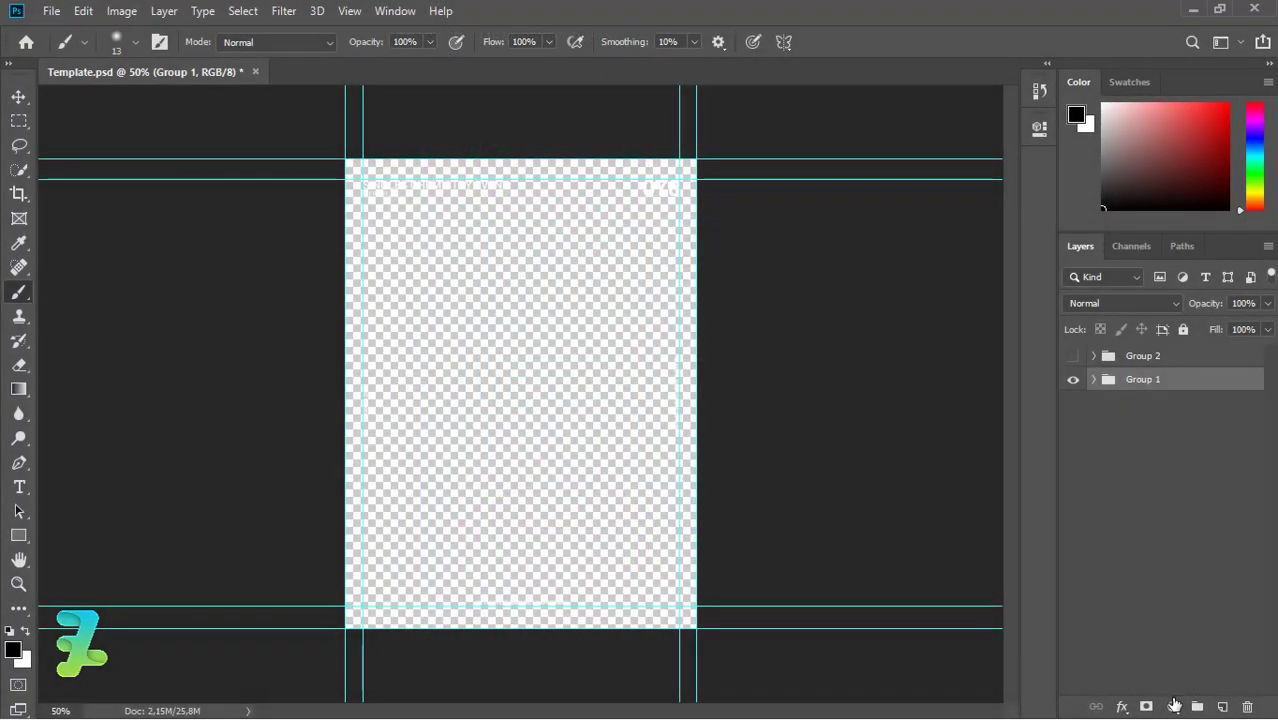
# Add a 182f77 navy Solid Color fill layer and move Color Fill 1 below Group 1
pyautogui.click(1174, 706)
pyautogui.click(1168, 366)
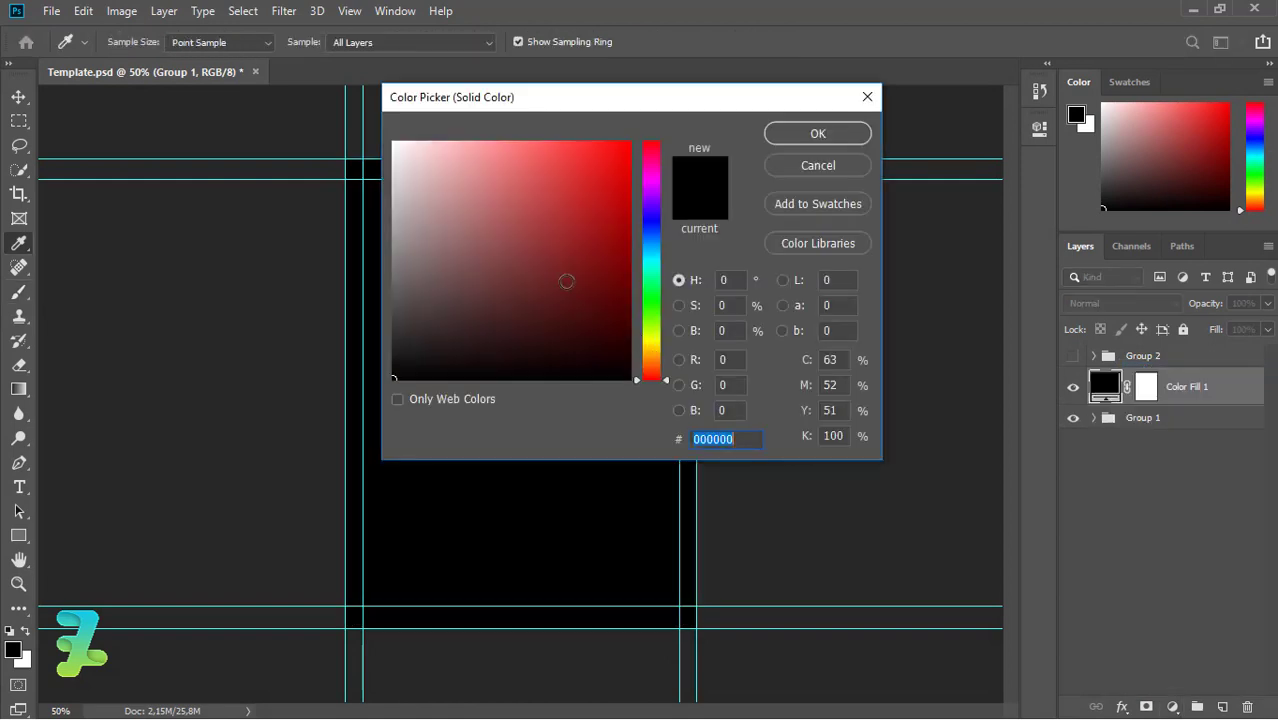
pyautogui.moveTo(651, 237)
pyautogui.mouseDown()
pyautogui.moveTo(617, 215)
pyautogui.moveTo(641, 252)
pyautogui.moveTo(588, 288)
pyautogui.mouseUp()
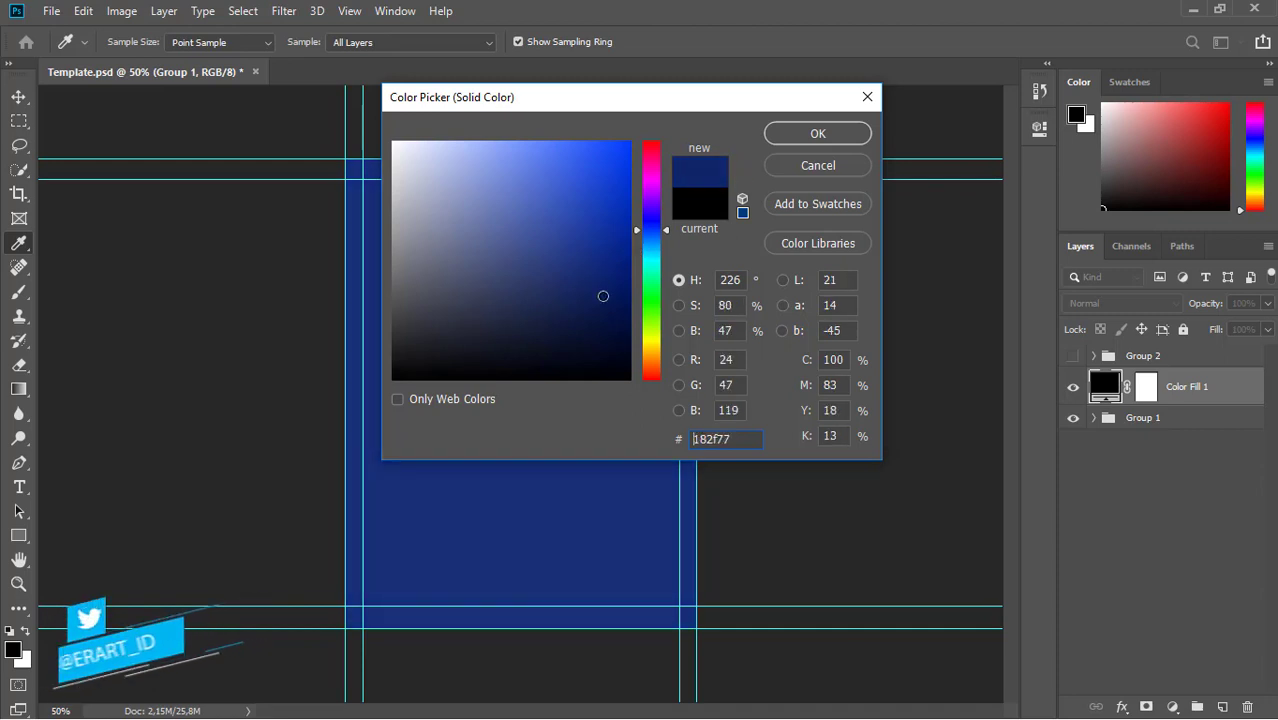
pyautogui.click(808, 134)
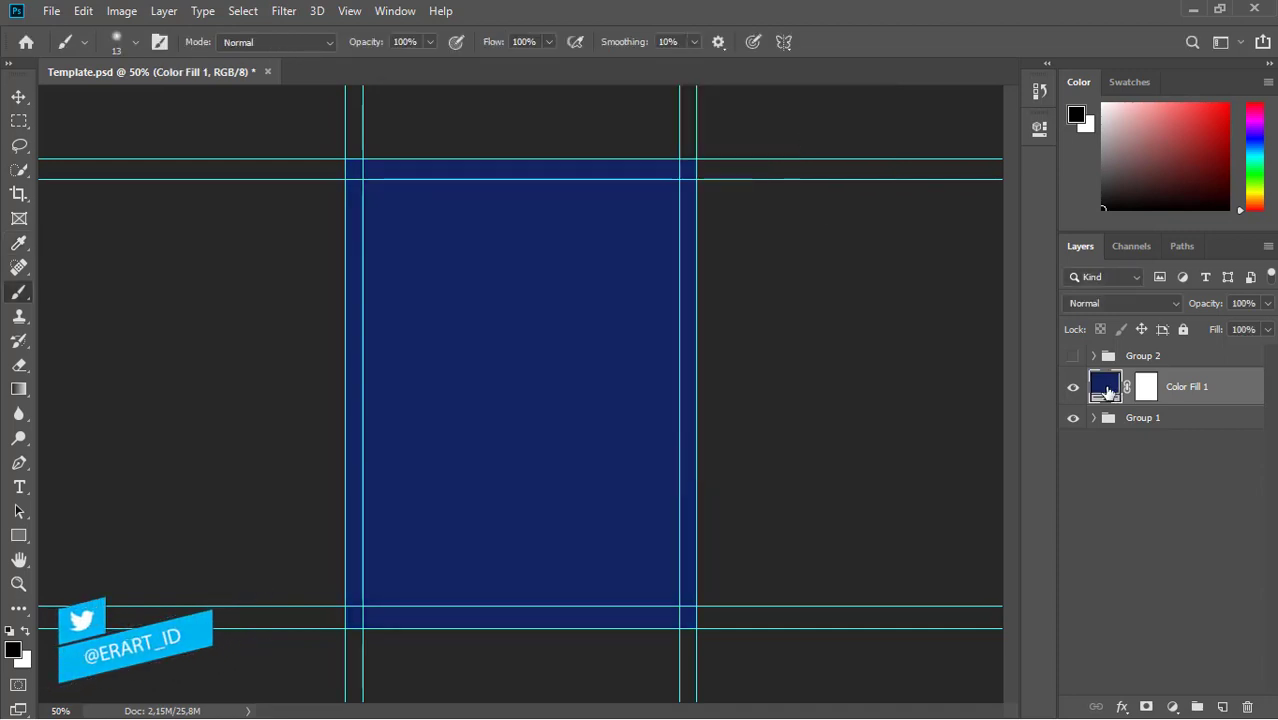
pyautogui.moveTo(1106, 392); pyautogui.dragTo(1133, 590)
# Add a new empty layer and set the foreground colour to bright magenta
pyautogui.click(1220, 706)
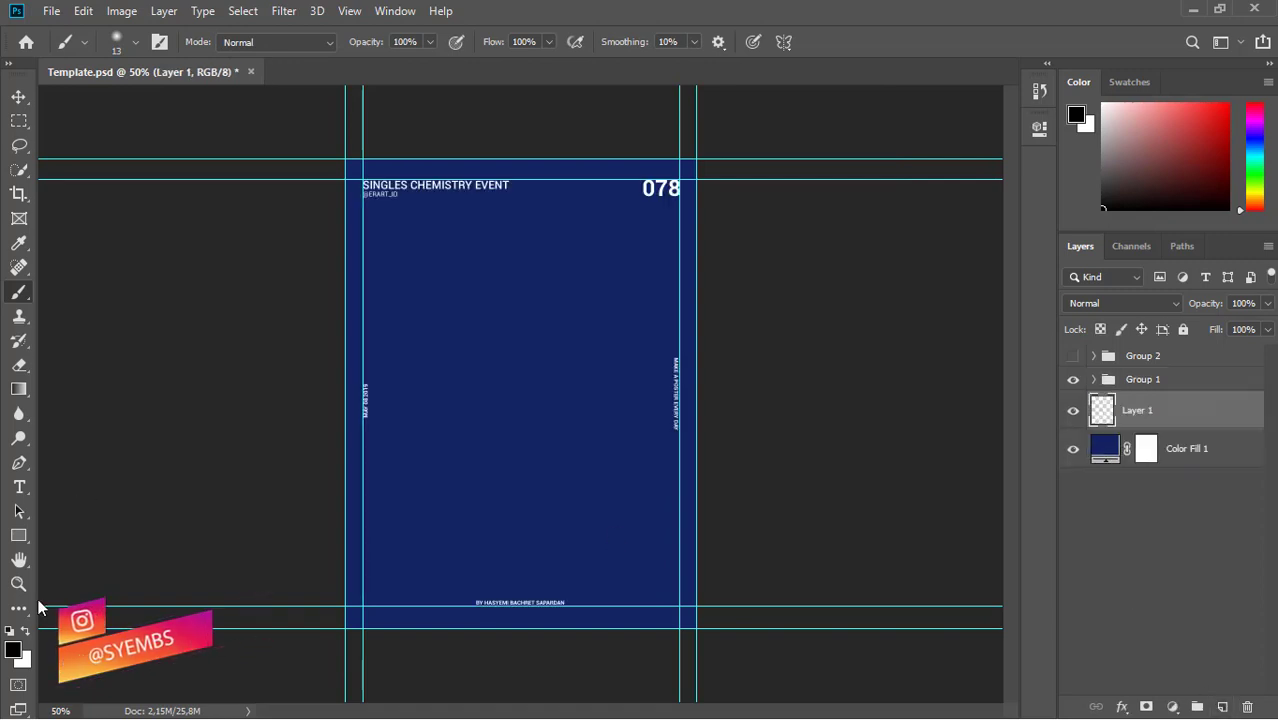
pyautogui.click(13, 650)
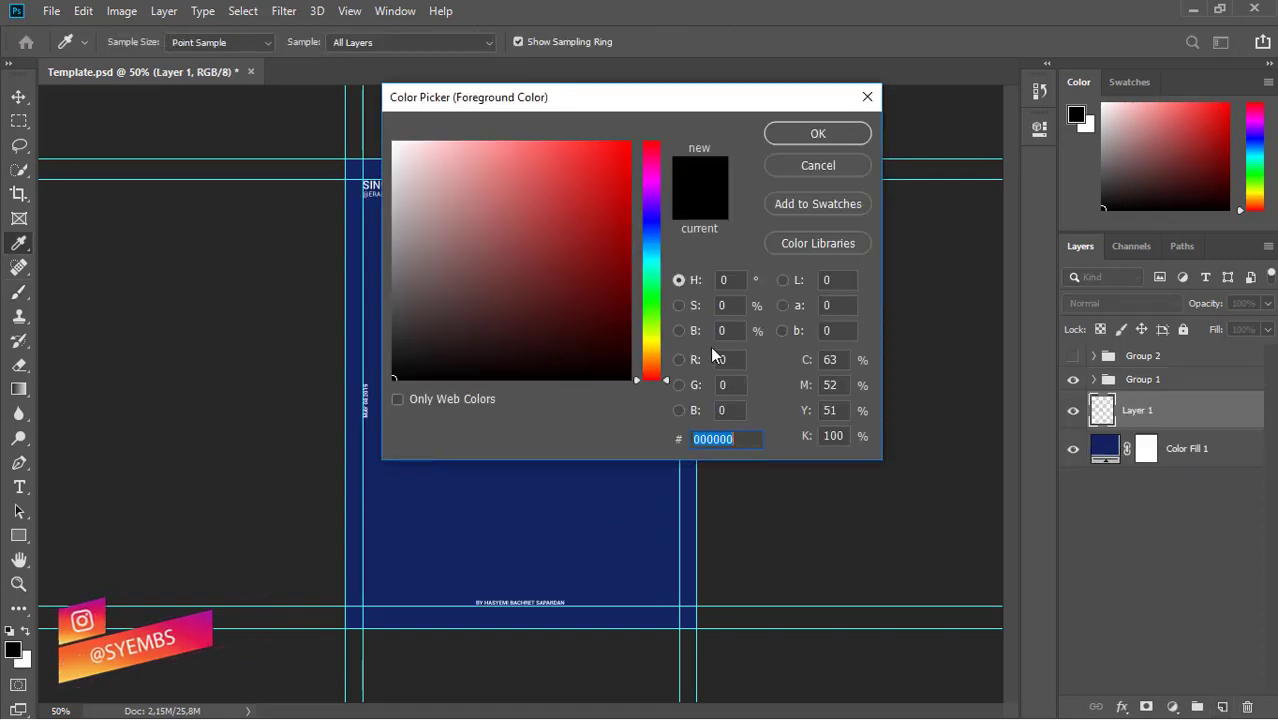
pyautogui.click(652, 183)
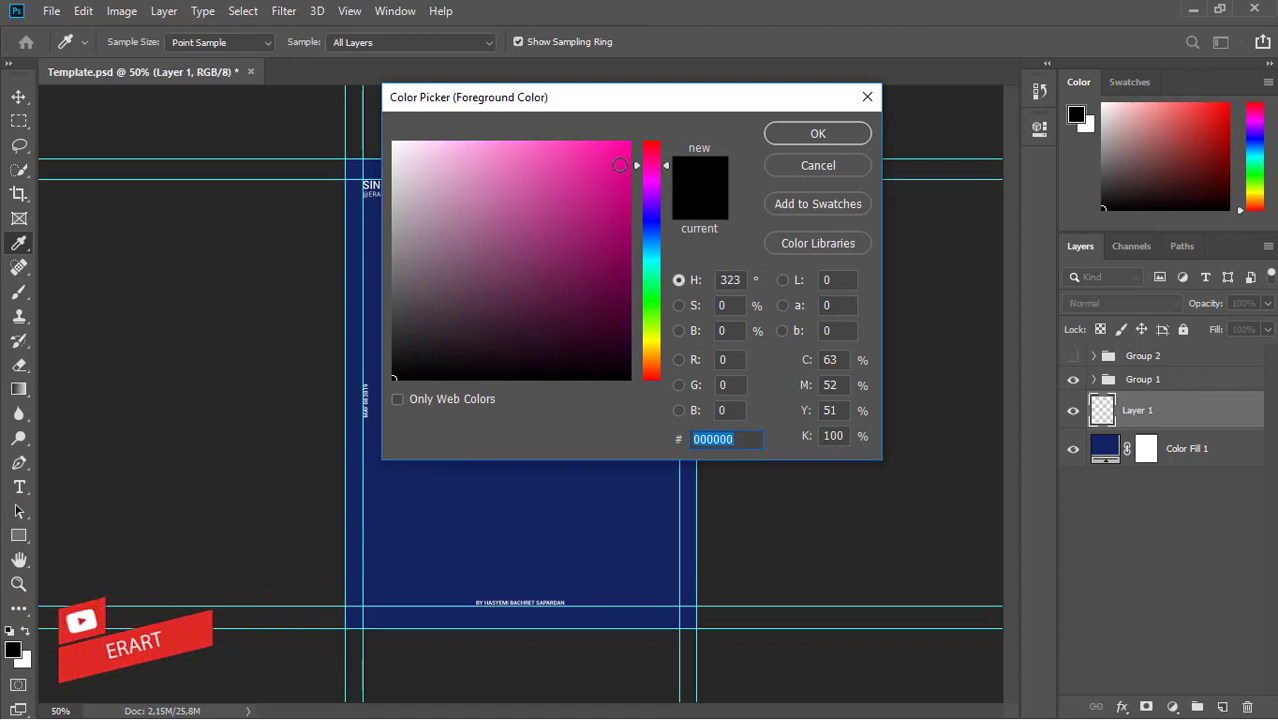
pyautogui.click(630, 142)
pyautogui.click(818, 133)
# Select the first brush from the Free Smoke Photoshop Brushes 16 set
pyautogui.press('b')
pyautogui.click(135, 42)
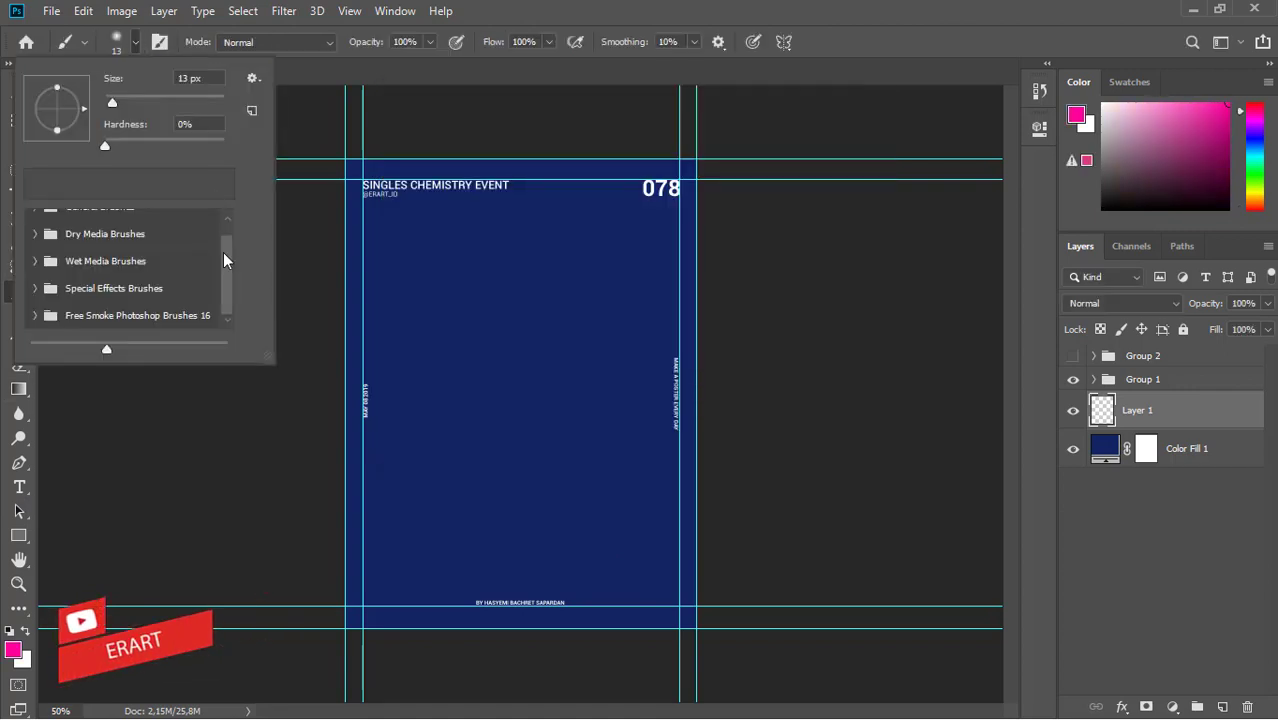
pyautogui.click(37, 316)
pyautogui.moveTo(226, 235); pyautogui.dragTo(227, 245)
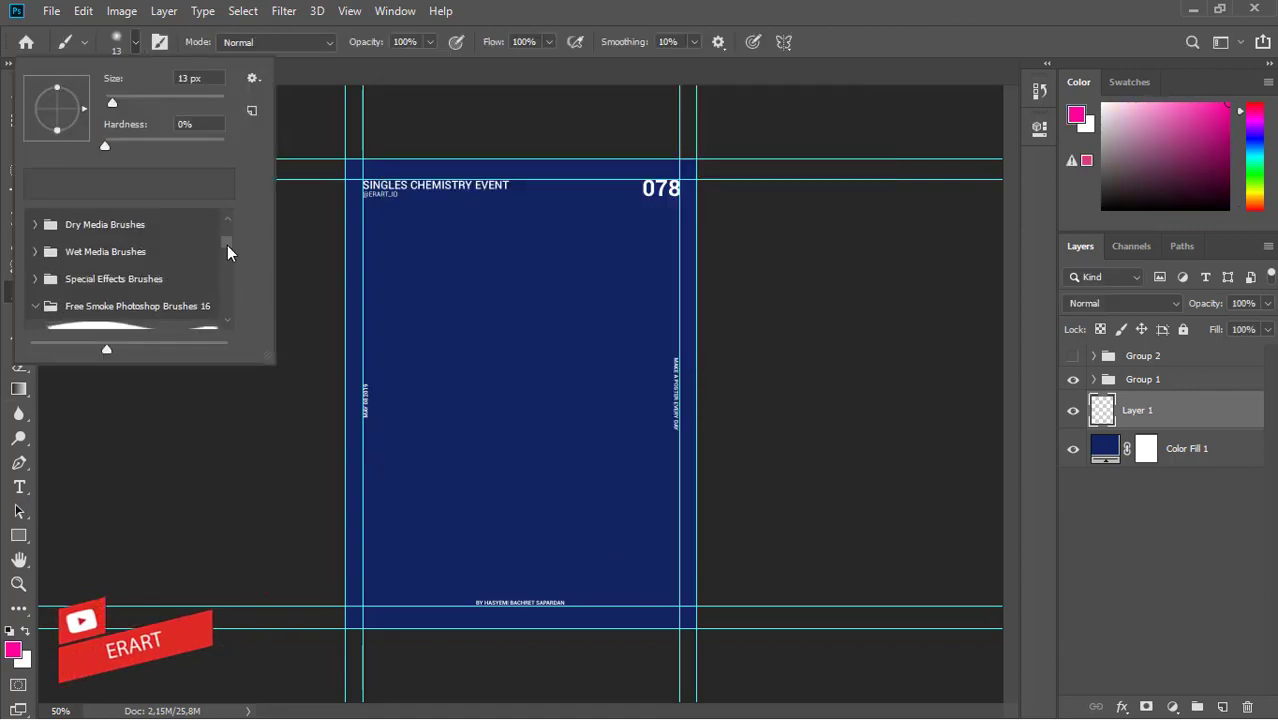
pyautogui.click(171, 265)
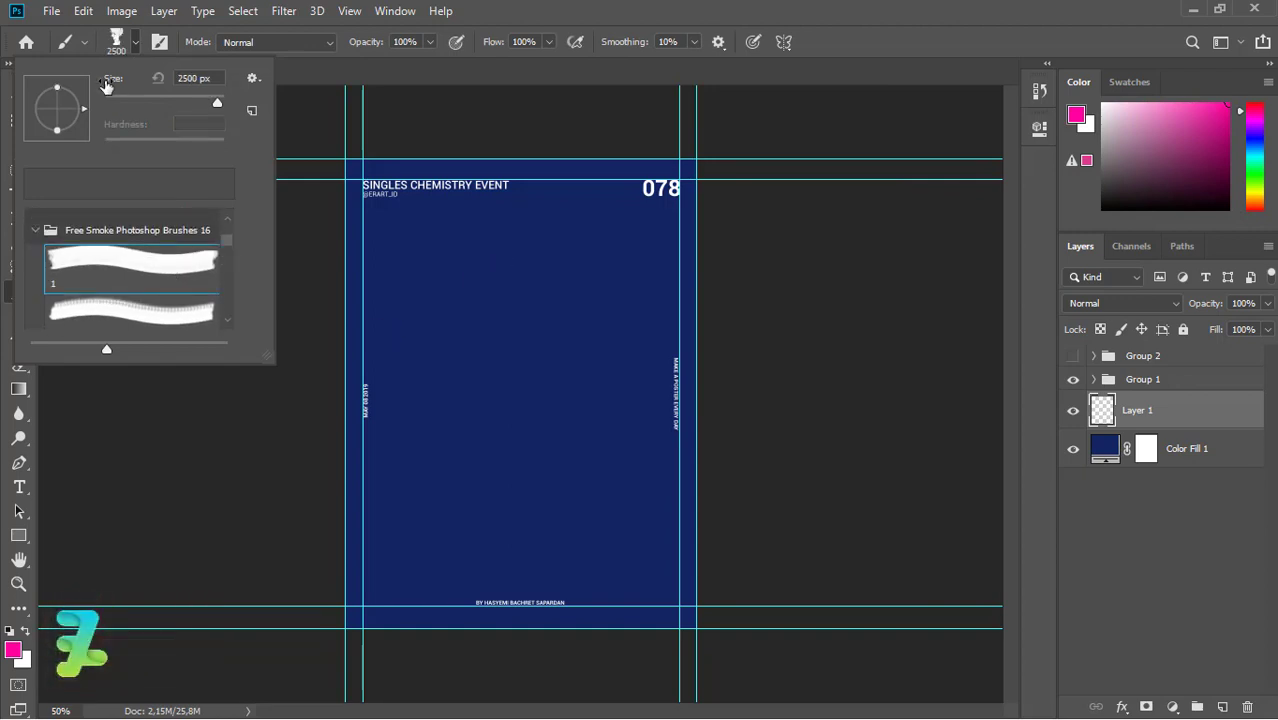
pyautogui.click(366, 371)
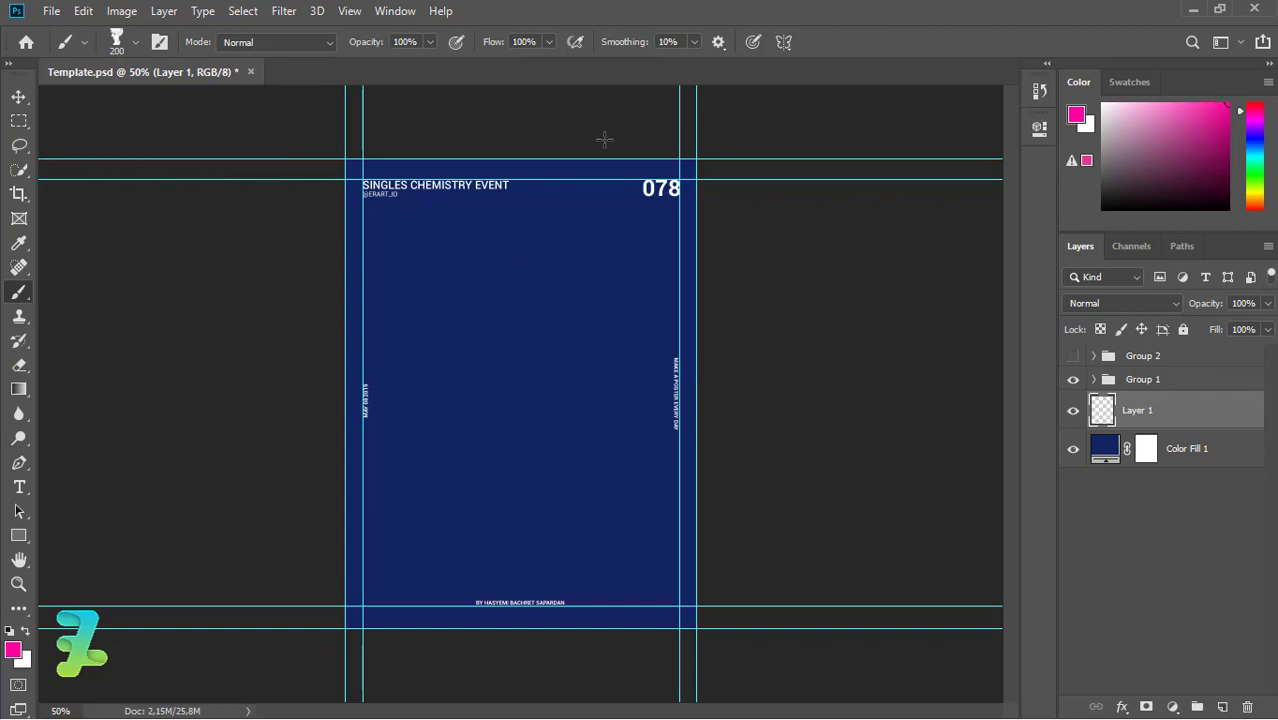
# Test smoke stamps near the top, lower left and right edge, undoing each
pyautogui.click(554, 190)
pyautogui.hotkey('ctrl', 'z')
pyautogui.click(593, 132)
pyautogui.hotkey('ctrl', 'z')
pyautogui.click(408, 650)
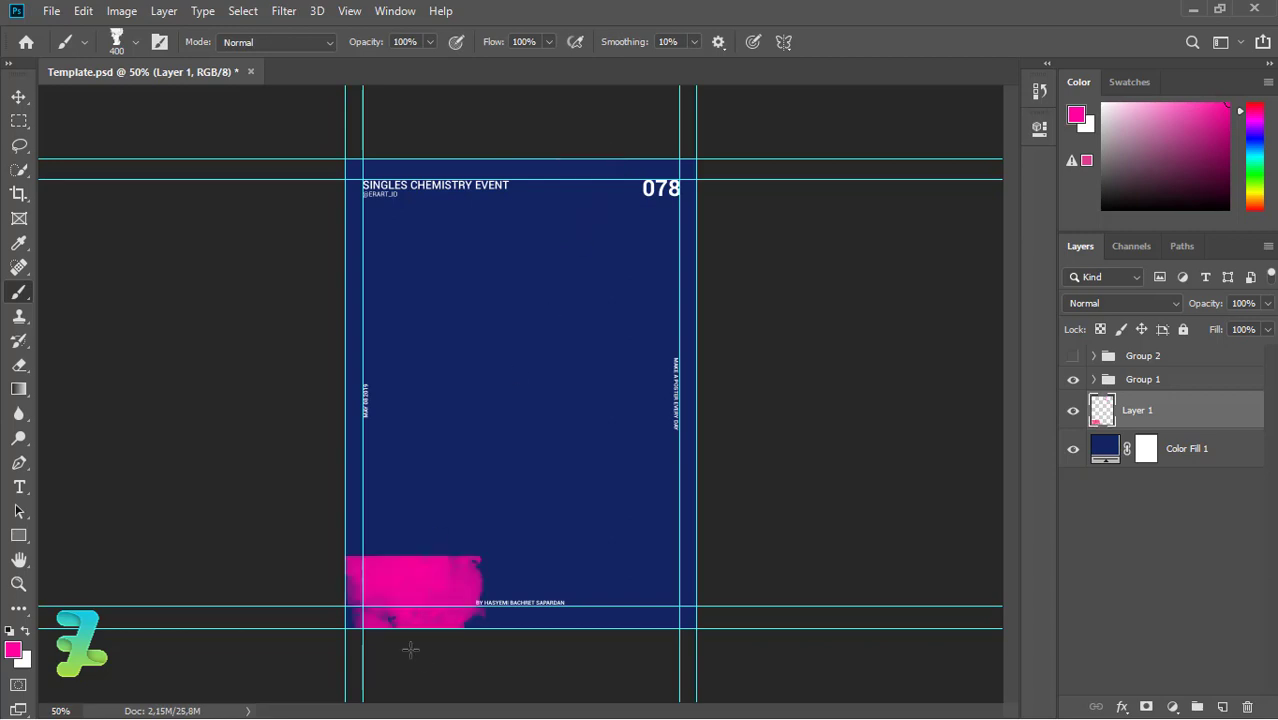
pyautogui.hotkey('ctrl', 'z')
pyautogui.click(730, 343)
pyautogui.hotkey('ctrl', 'z')
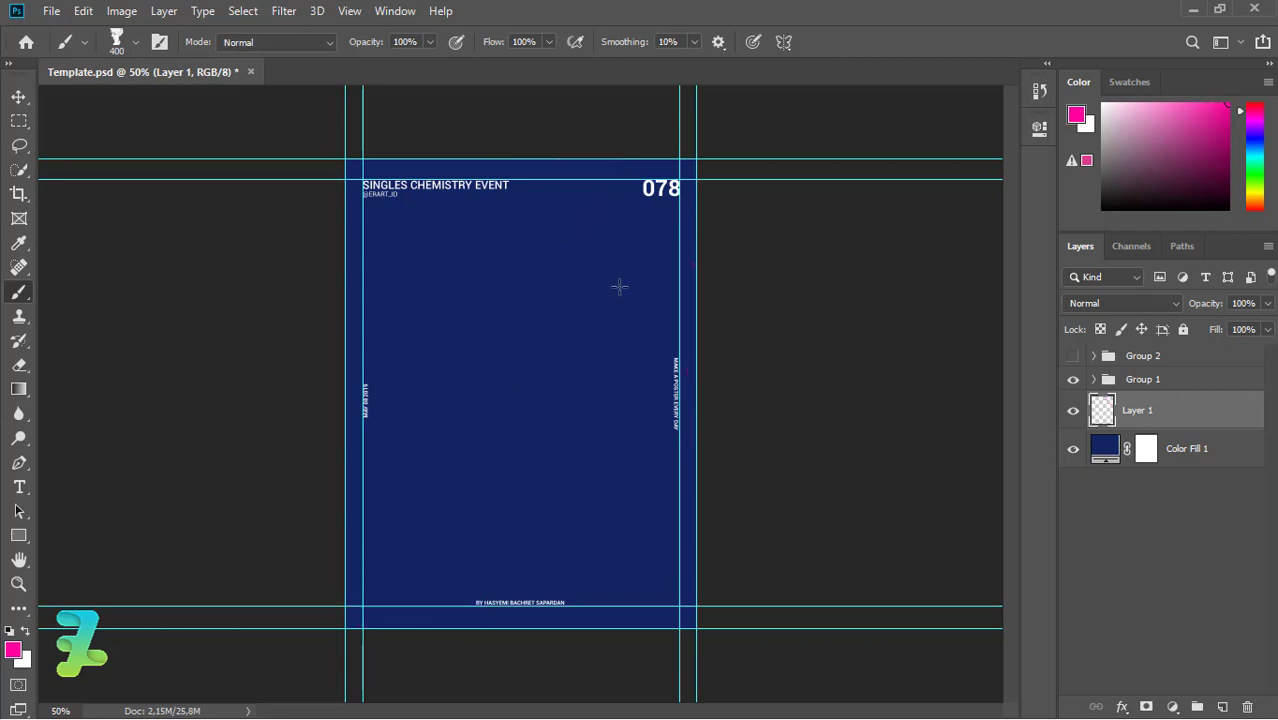
# Settle a magenta smoke stamp along the poster's upper-right edge on Layer 1
pyautogui.click(718, 208)
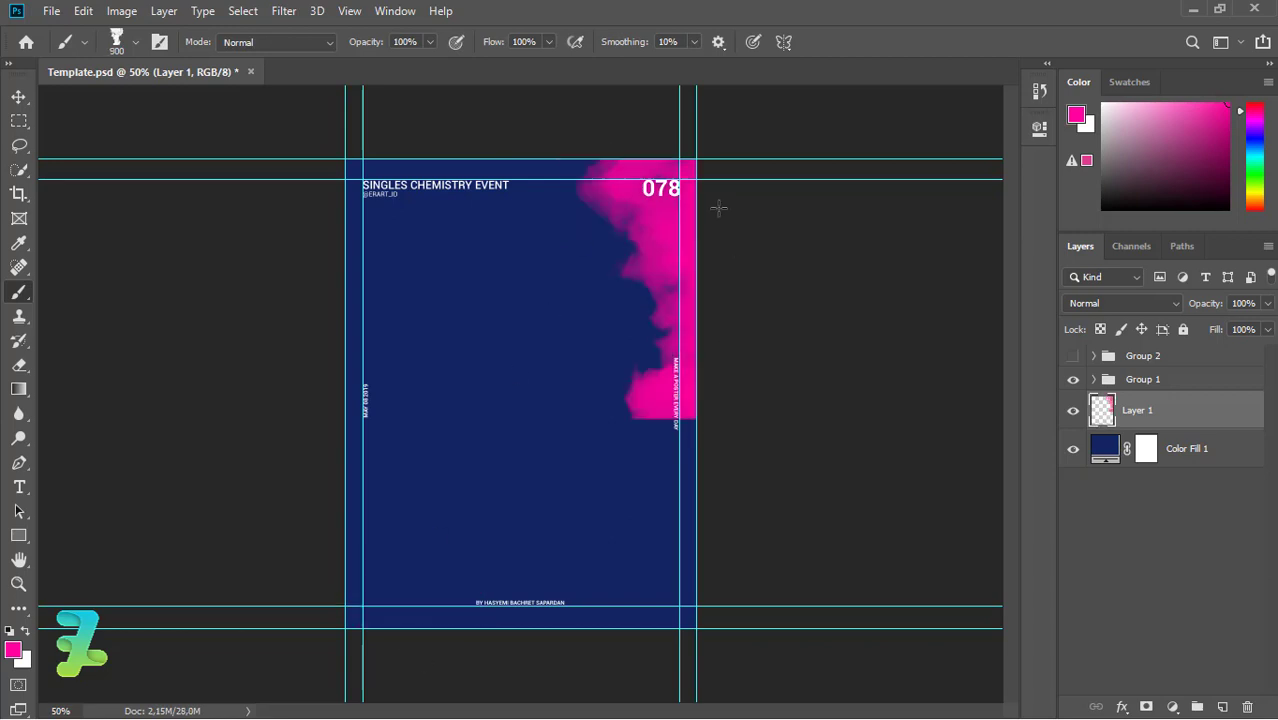
pyautogui.hotkey('ctrl', 'z')
pyautogui.click(740, 242)
pyautogui.hotkey('ctrl', 'z')
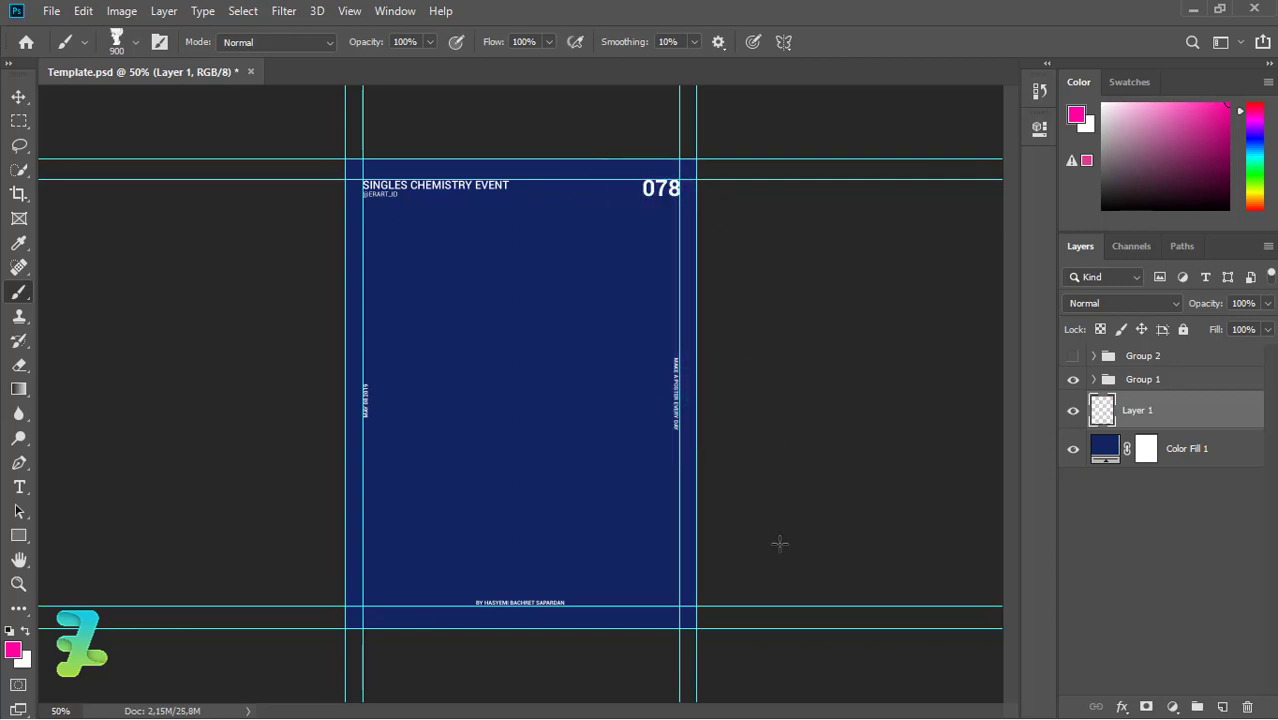
pyautogui.click(779, 545)
pyautogui.hotkey('ctrl', 'z')
pyautogui.click(740, 208)
pyautogui.hotkey('ctrl', 'z')
pyautogui.click(757, 222)
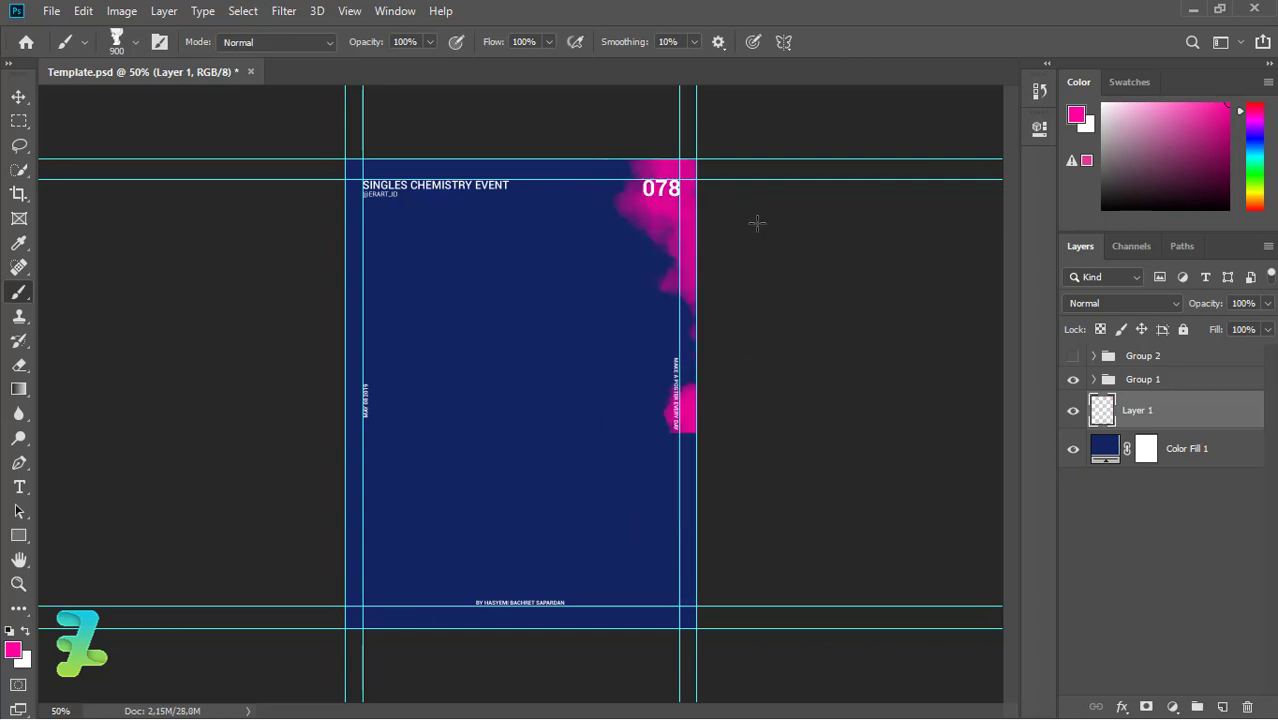
# On new Layer 2, stamp a smaller smoke cloud at the poster's lower left
pyautogui.click(1222, 707)
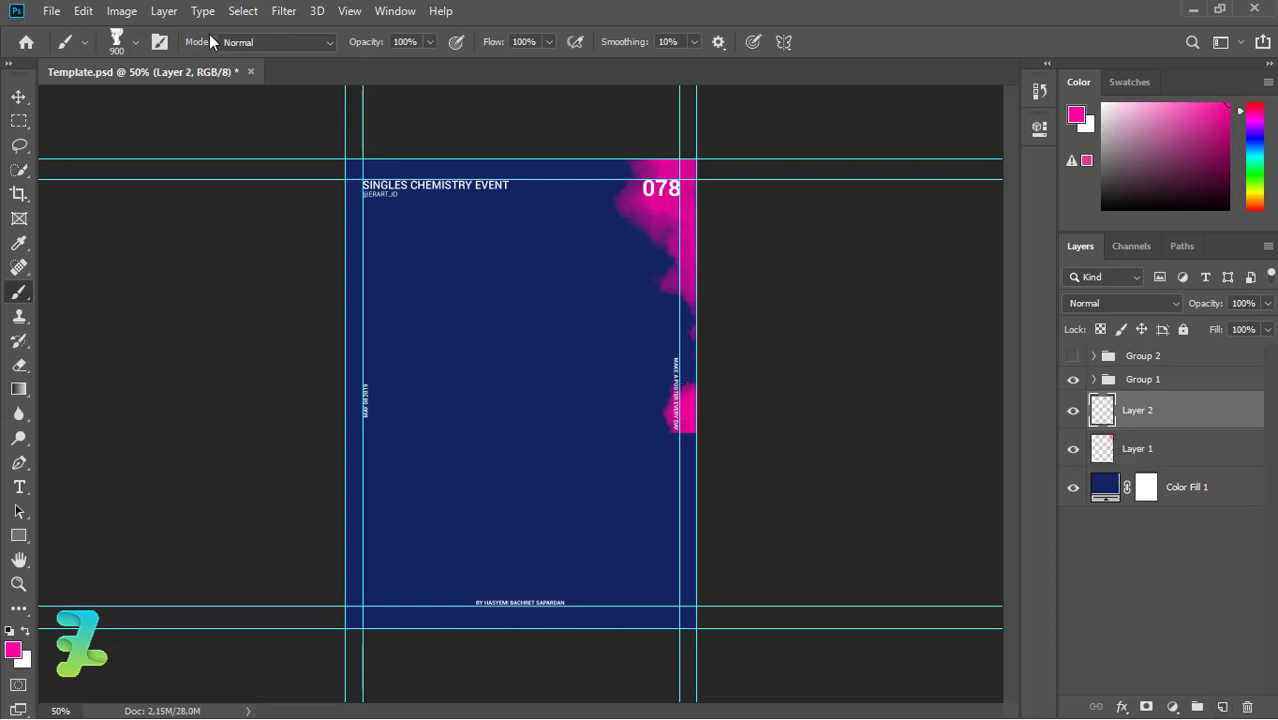
pyautogui.click(136, 42)
pyautogui.click(136, 46)
pyautogui.press('[')
pyautogui.press('[')
pyautogui.press('[')
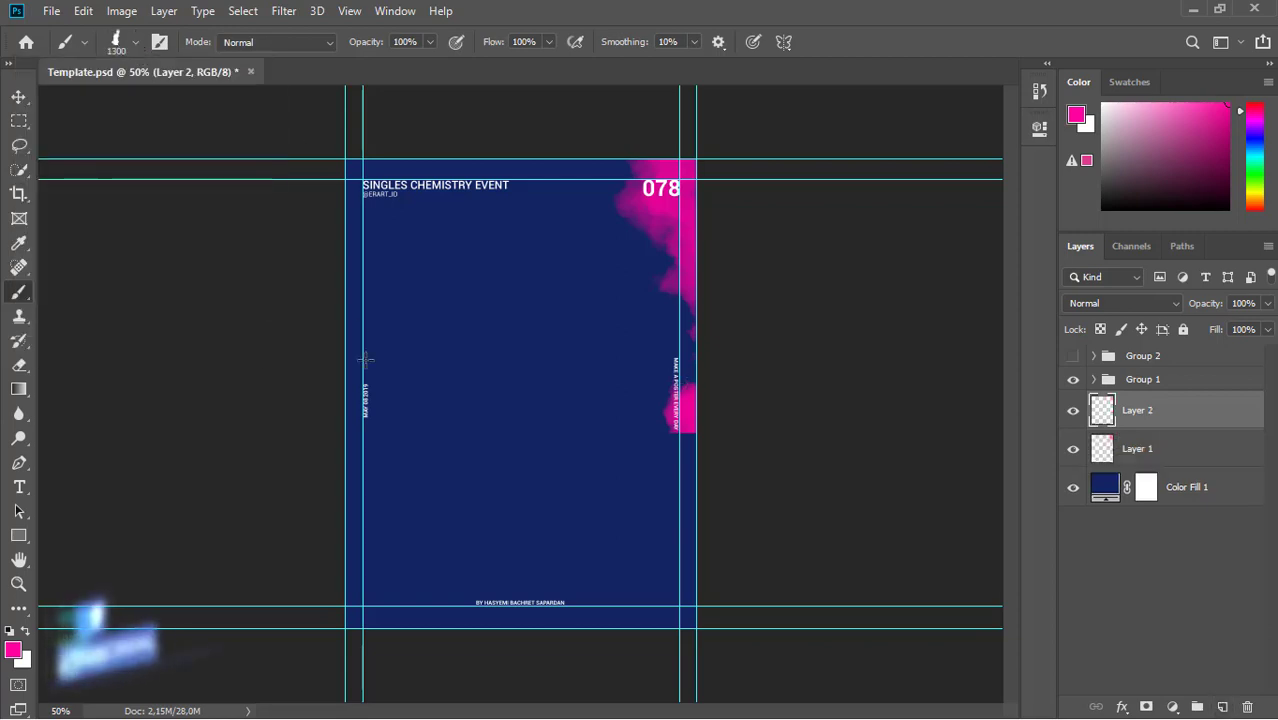
pyautogui.click(414, 644)
pyautogui.hotkey('ctrl', 'z')
pyautogui.click(421, 670)
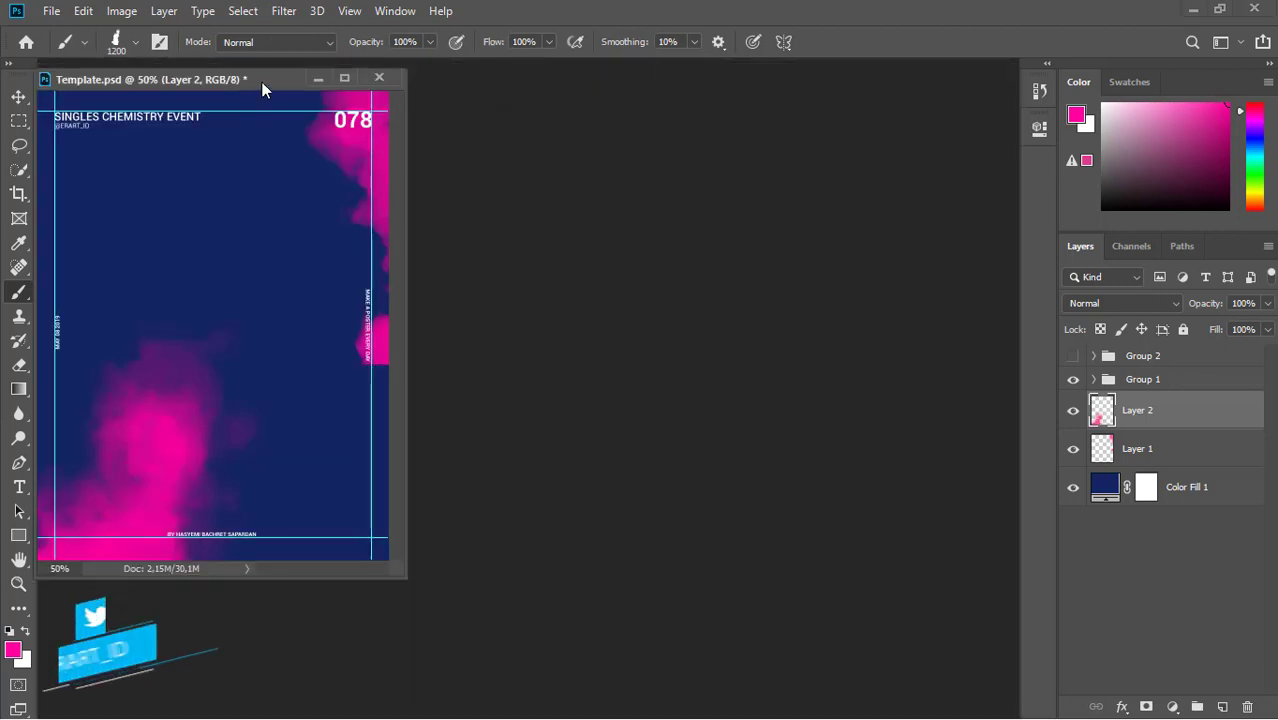
# Reselect the first smoke brush at full size and add Layer 3
pyautogui.moveTo(262, 86); pyautogui.dragTo(262, 62)
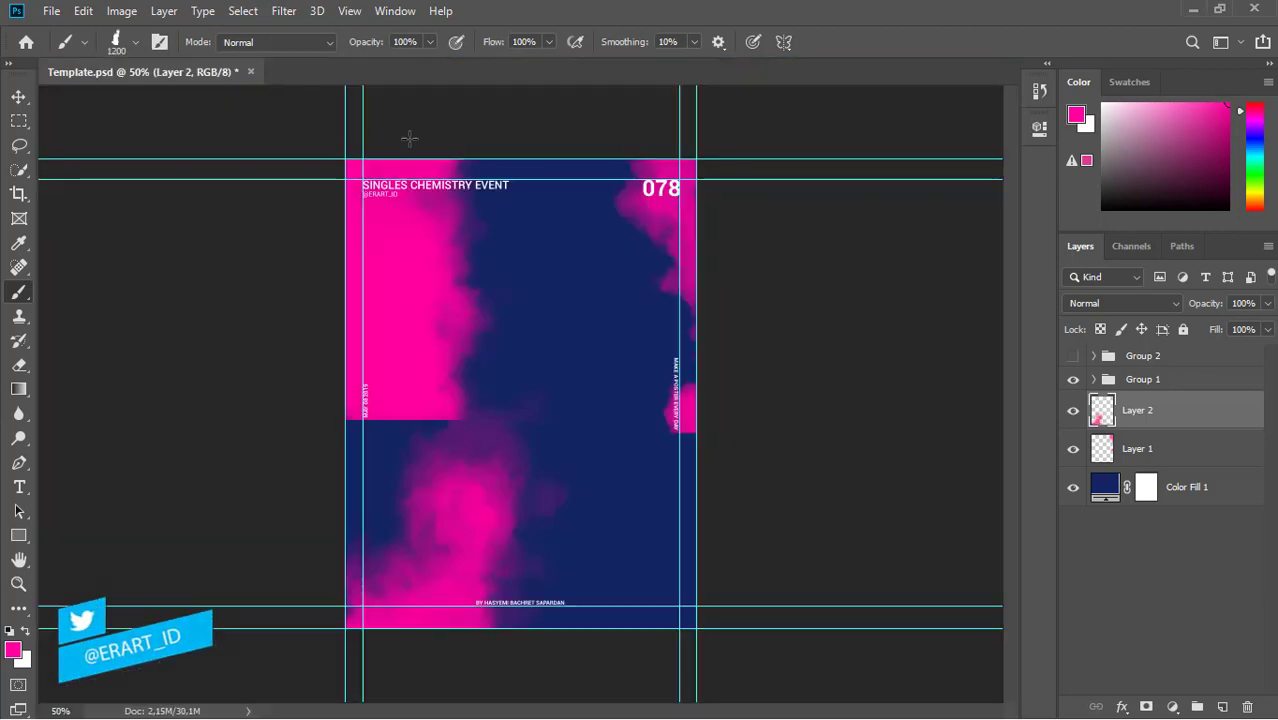
pyautogui.click(135, 42)
pyautogui.click(130, 242)
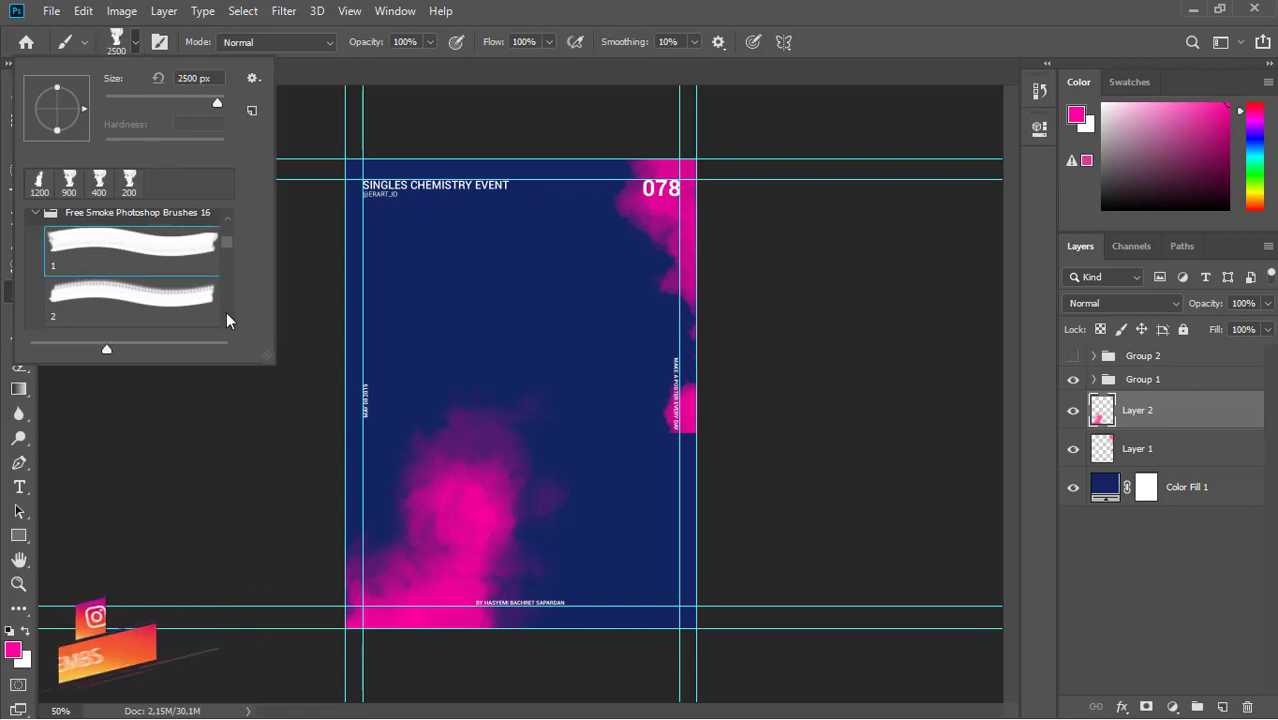
pyautogui.scroll(-1, 200, 320)
pyautogui.click(135, 42)
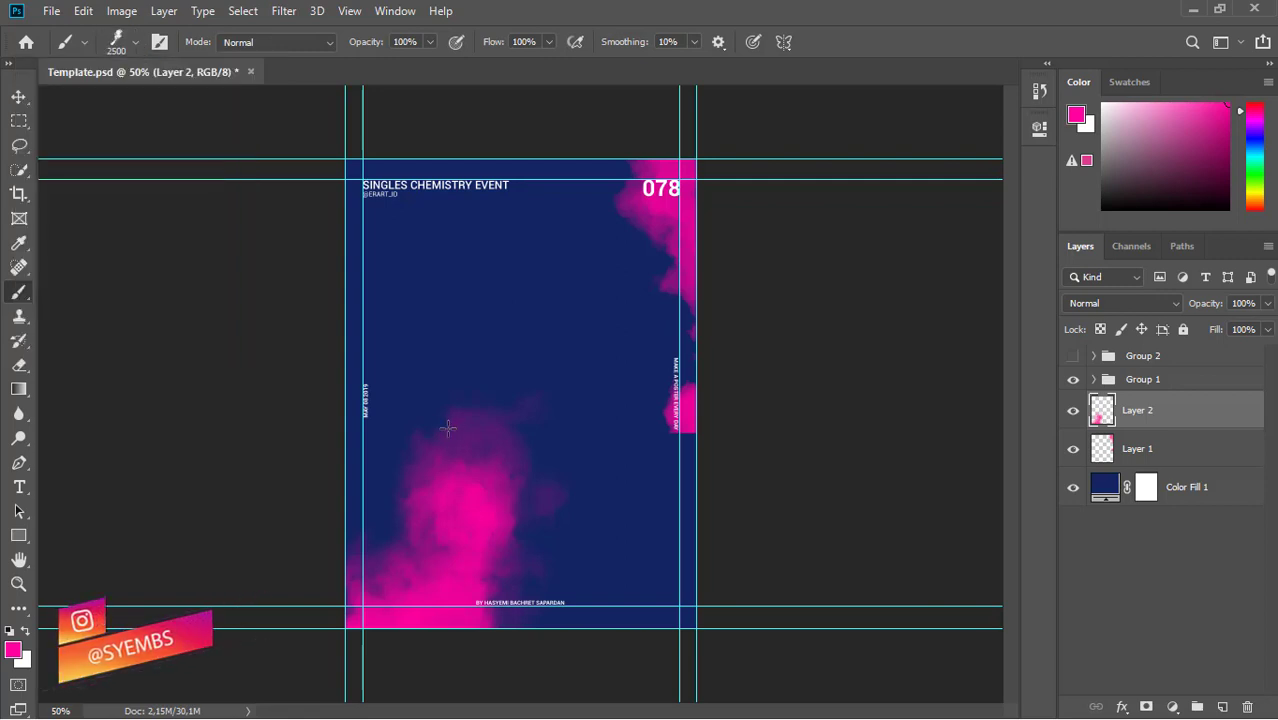
pyautogui.click(1220, 706)
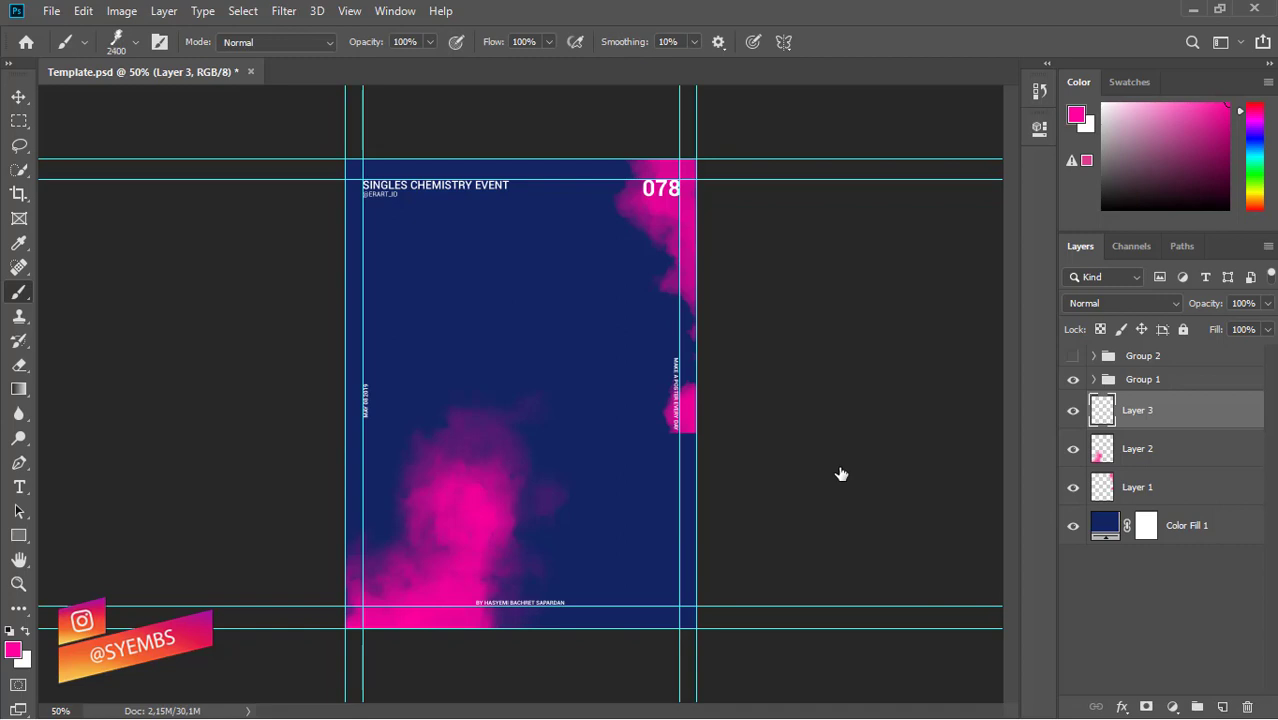
# Paint smoke at the poster's bottom right, trying and undoing a large lower-middle cloud
pyautogui.press('[')
pyautogui.moveTo(660, 600); pyautogui.dragTo(616, 641)
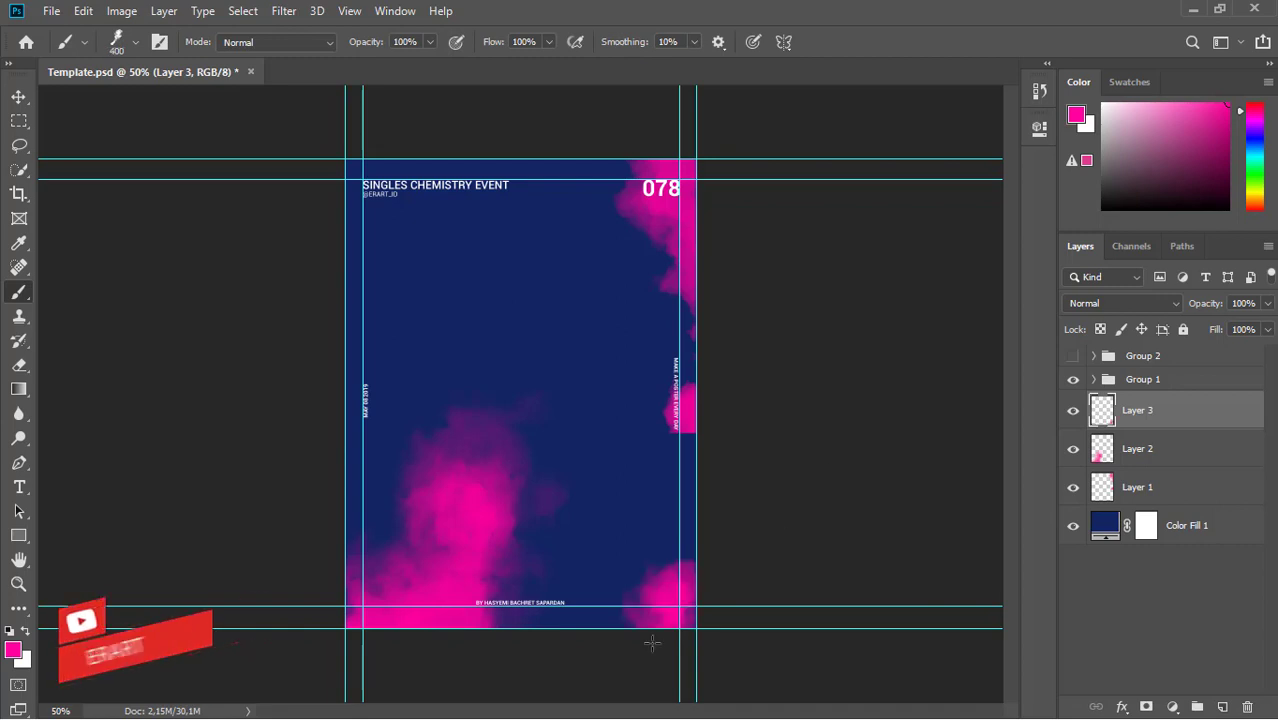
pyautogui.click(541, 585)
pyautogui.hotkey('ctrl', 'z')
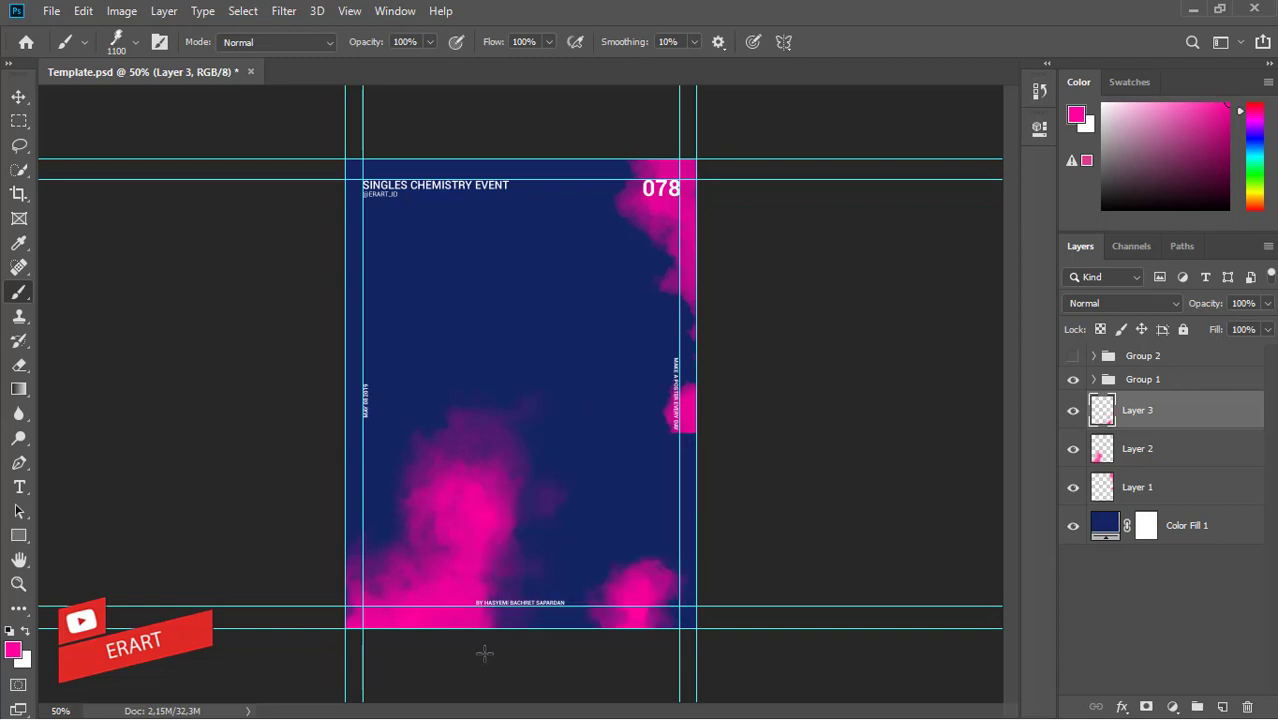
pyautogui.click(484, 653)
pyautogui.hotkey('ctrl', 'z')
# With a smaller brush, settle a smoke stamp along the poster's lower middle
pyautogui.press('[')
pyautogui.press('[')
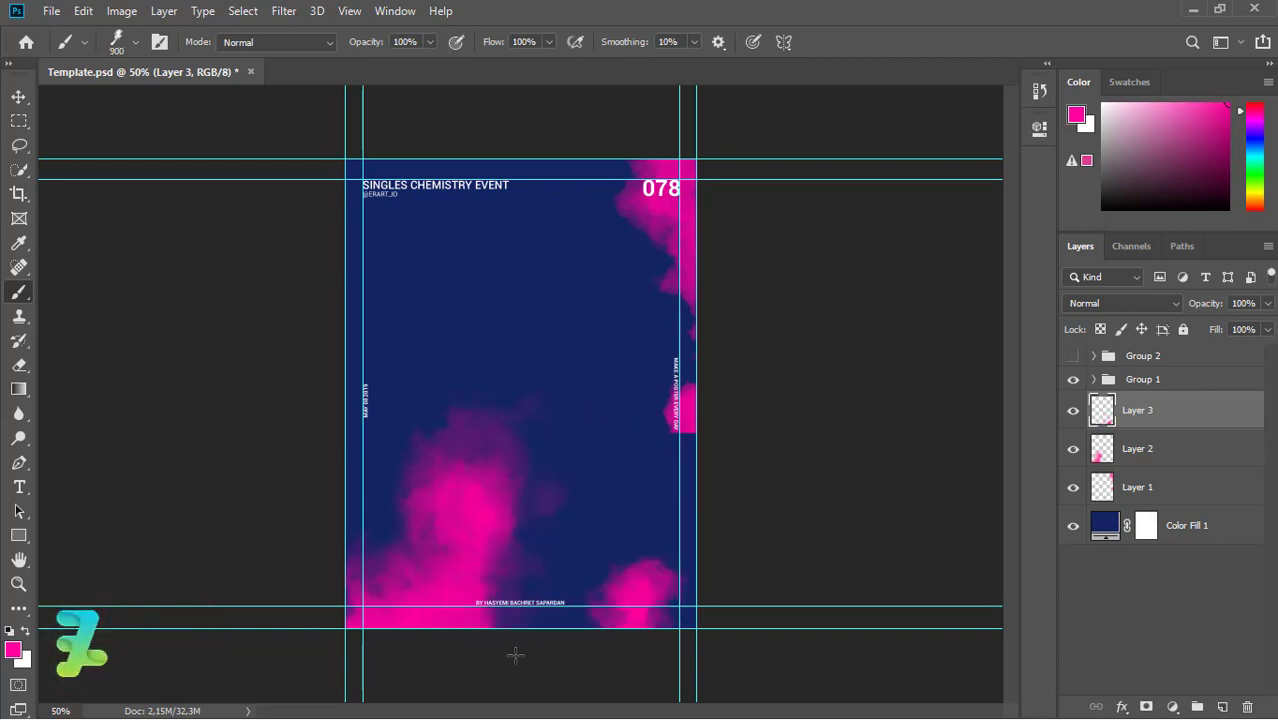
pyautogui.click(518, 655)
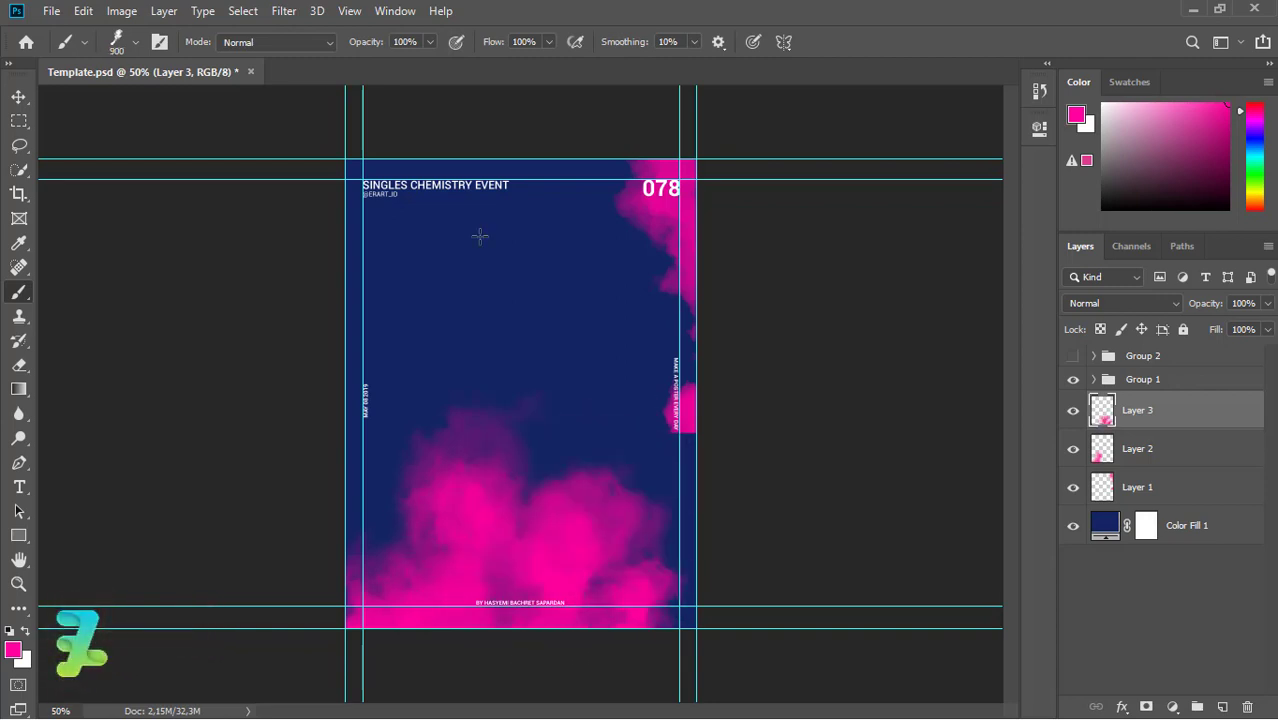
pyautogui.hotkey('ctrl', 'z')
pyautogui.click(499, 686)
pyautogui.hotkey('ctrl', 'z')
pyautogui.click(469, 671)
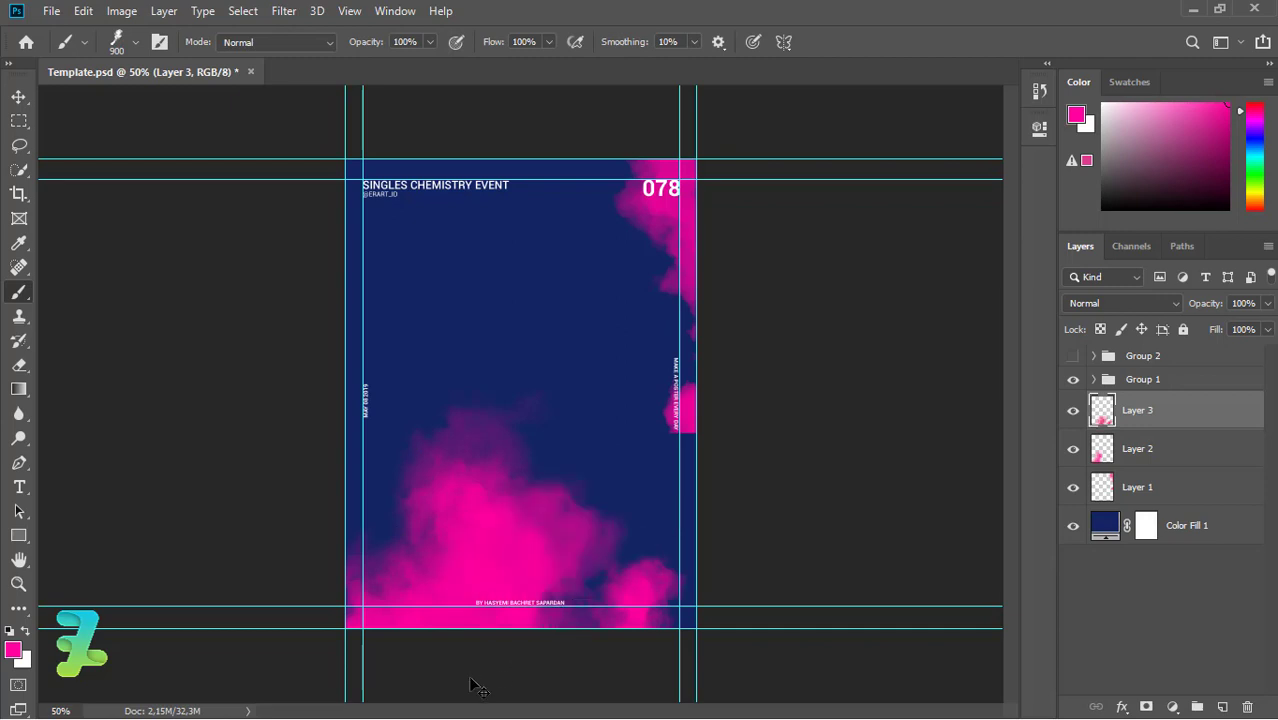
pyautogui.hotkey('ctrl', 'z')
pyautogui.click(461, 697)
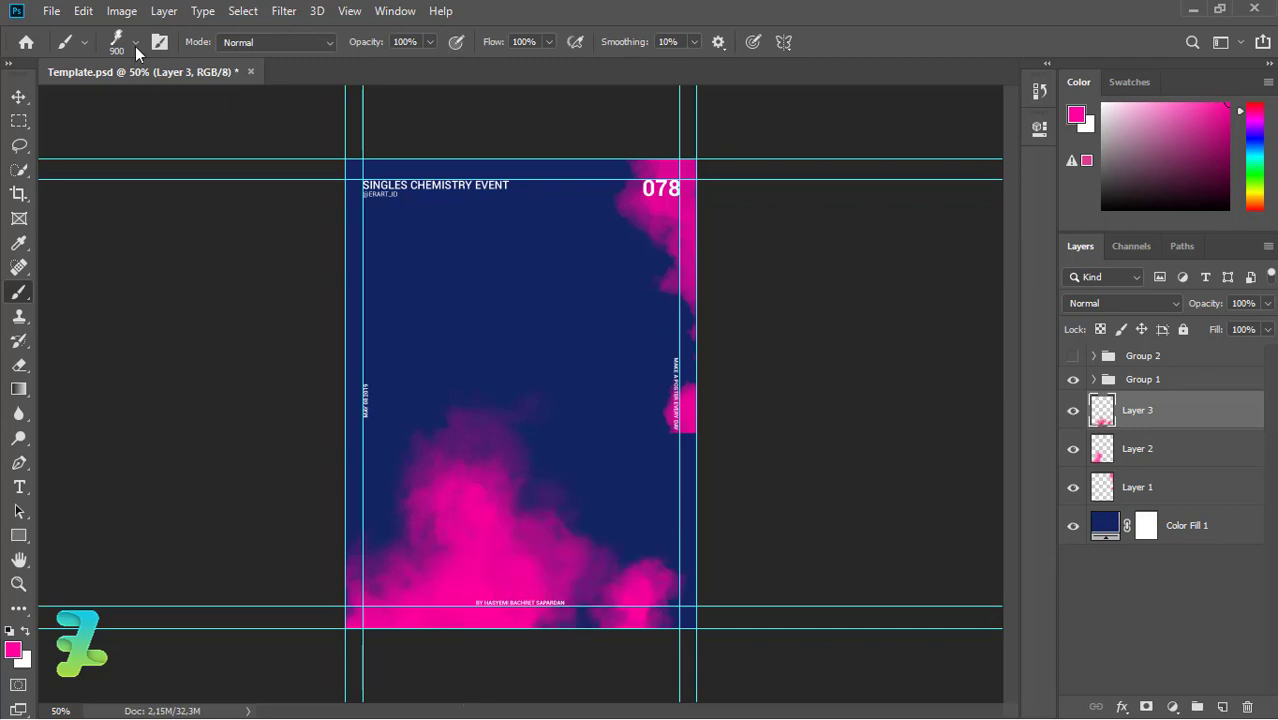
# Try smoke brushes 5, 6 and 7, settling on brush 7, and test a pink cloud
pyautogui.click(135, 44)
pyautogui.scroll(-2, 228, 262)
pyautogui.click(180, 272)
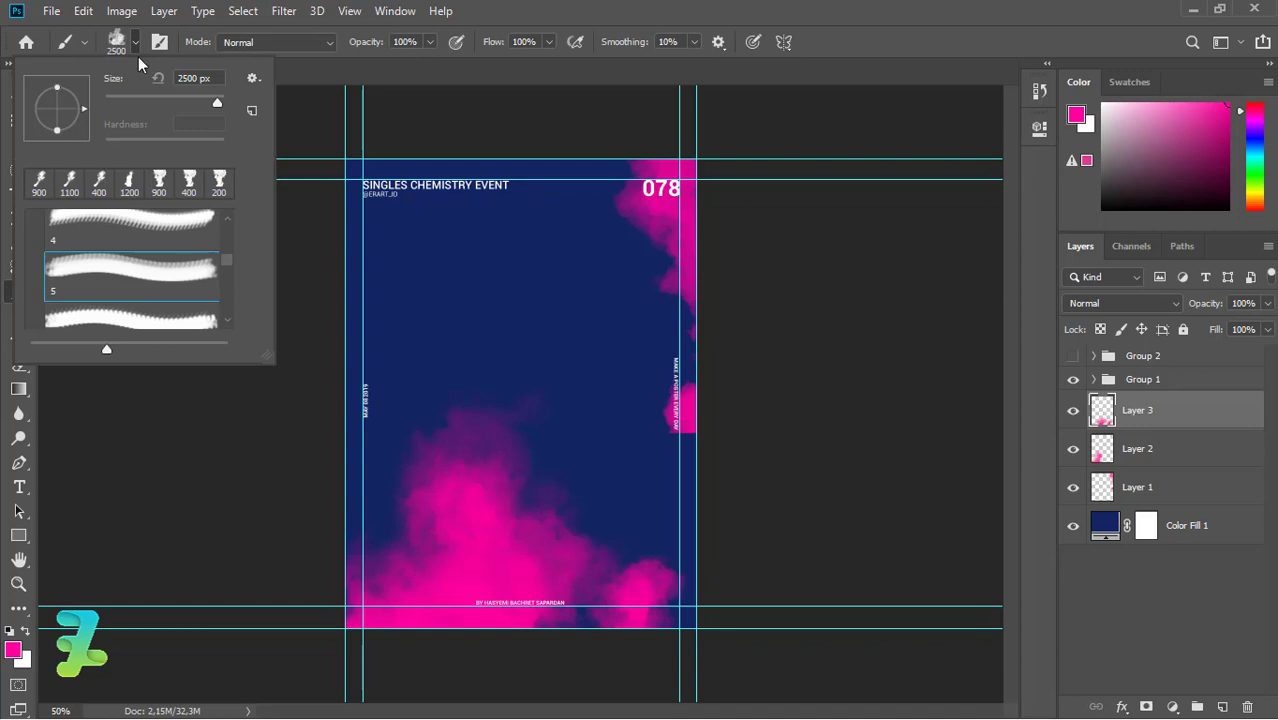
pyautogui.click(146, 316)
pyautogui.click(227, 319)
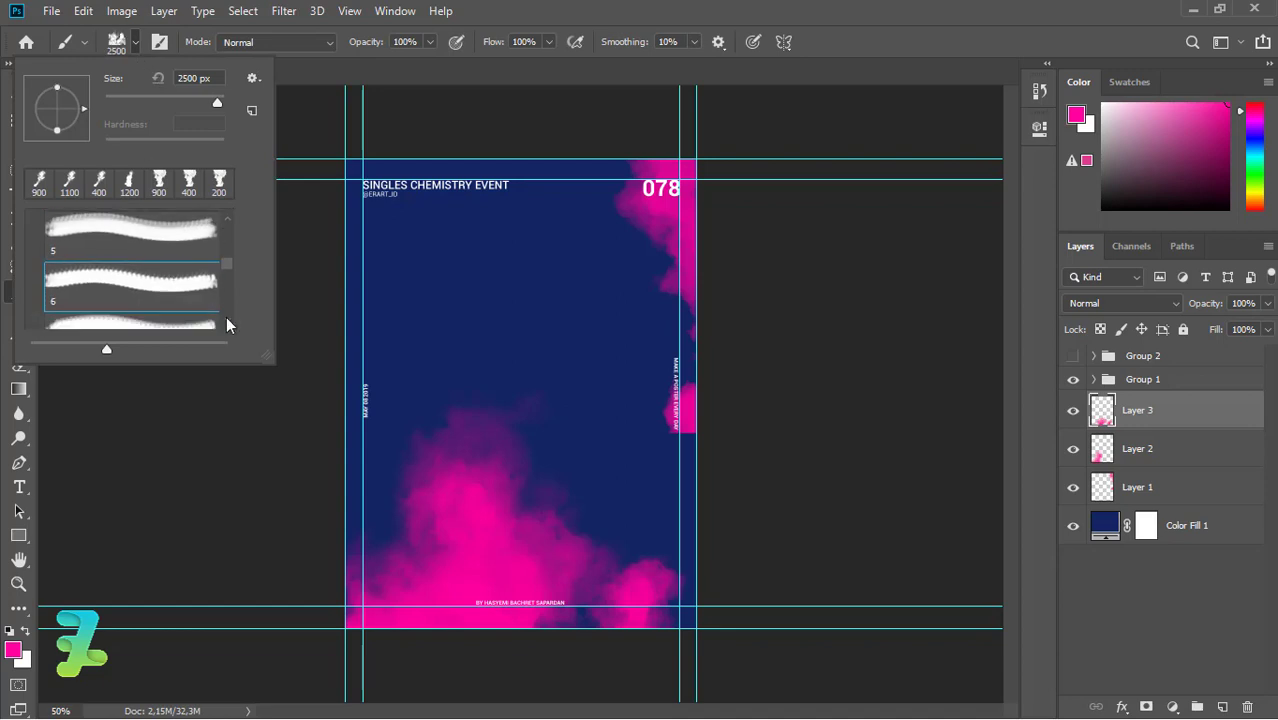
pyautogui.click(183, 313)
pyautogui.click(415, 289)
pyautogui.hotkey('ctrl', 'z')
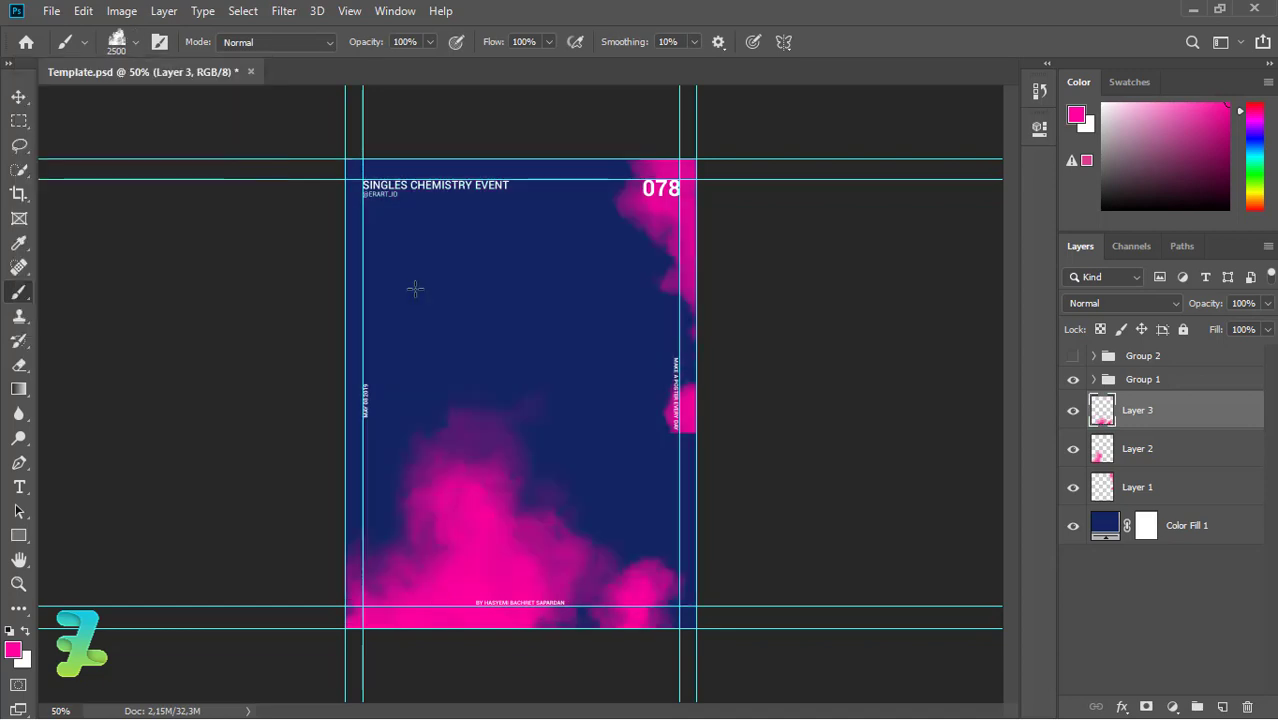
# Test a cloud stamp at the upper left, then add Layer 4 with a larger brush
pyautogui.press('p')
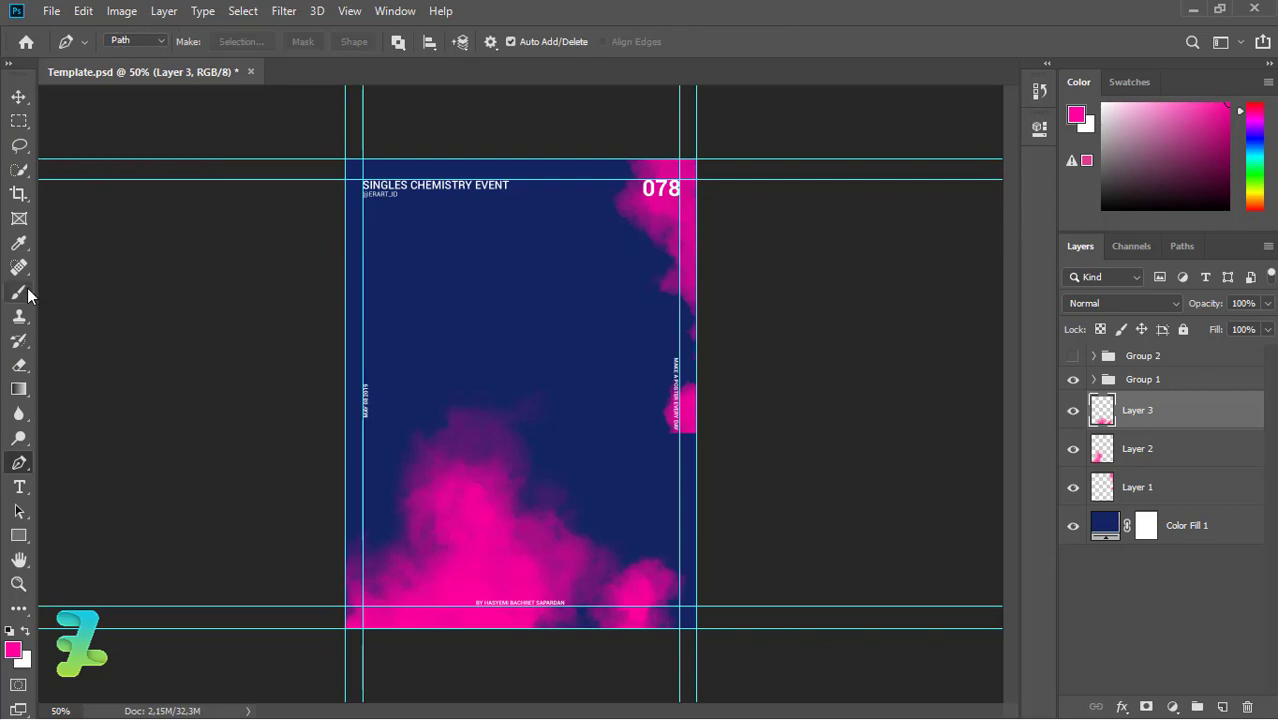
pyautogui.click(27, 290)
pyautogui.click(464, 259)
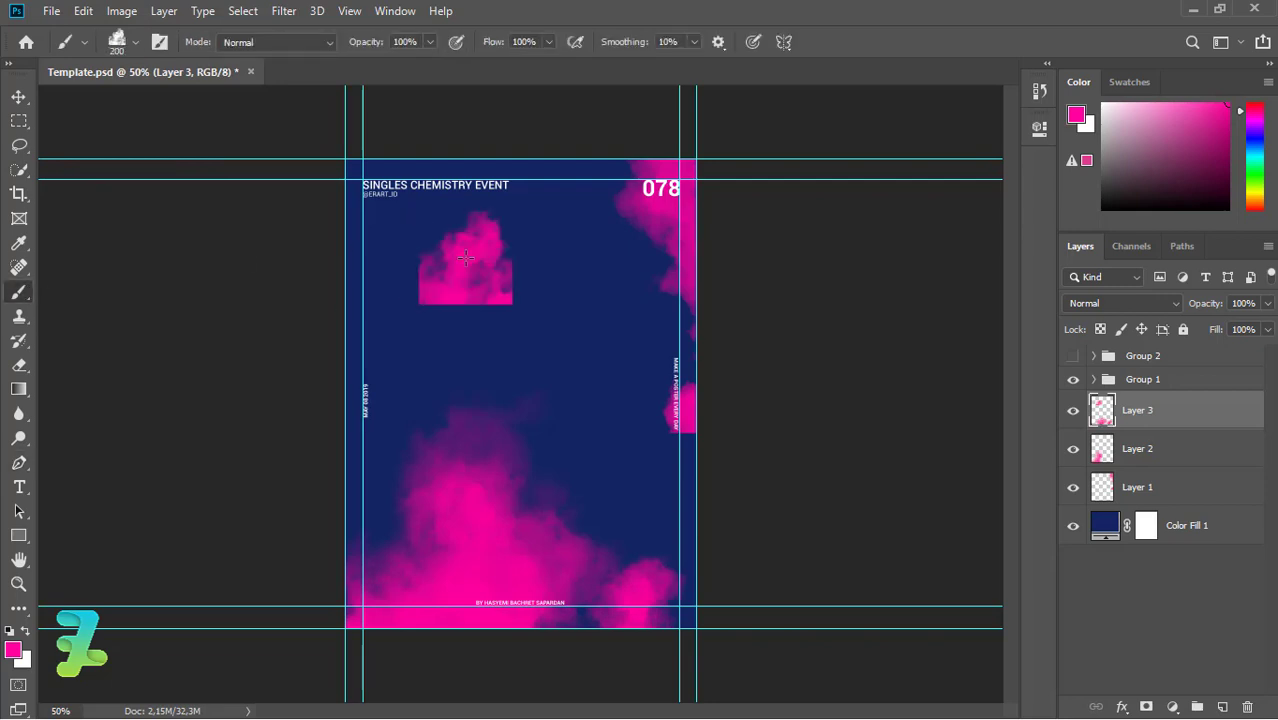
pyautogui.hotkey('ctrl', 'z')
pyautogui.click(1221, 706)
pyautogui.press(']')
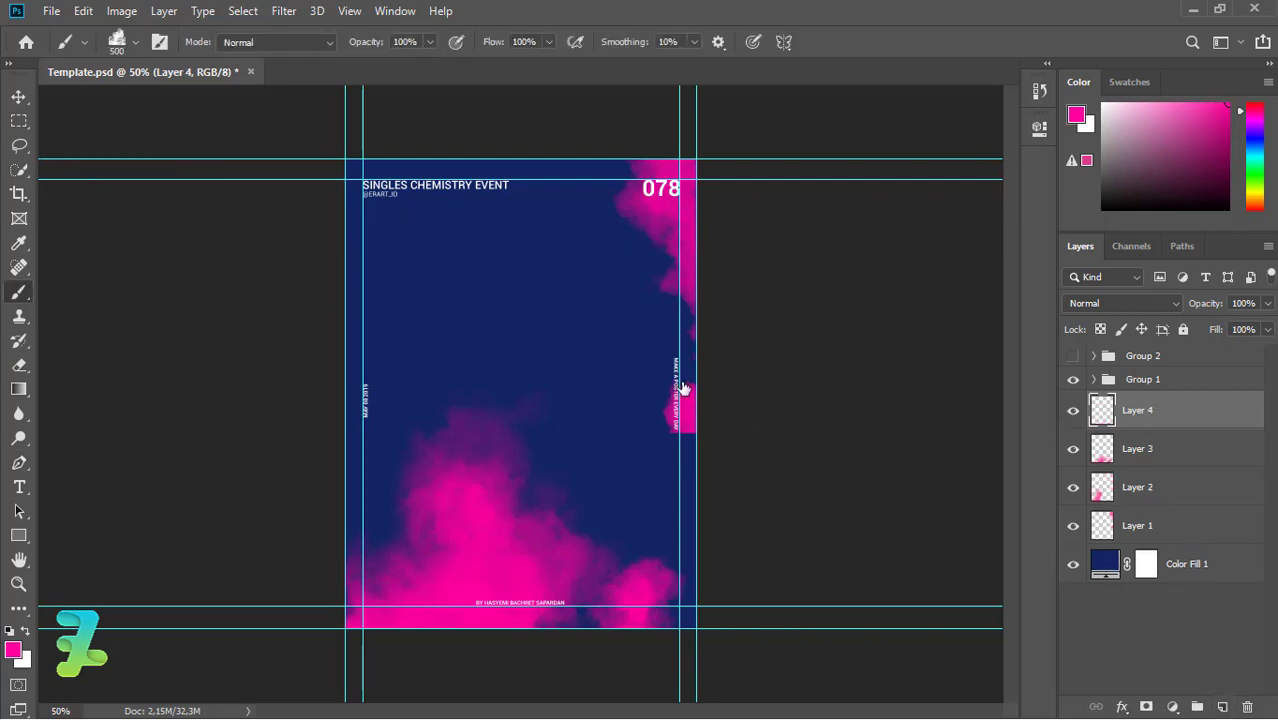
# Stamp a large pink cloud over the upper poster and flip it vertically
pyautogui.click(461, 265)
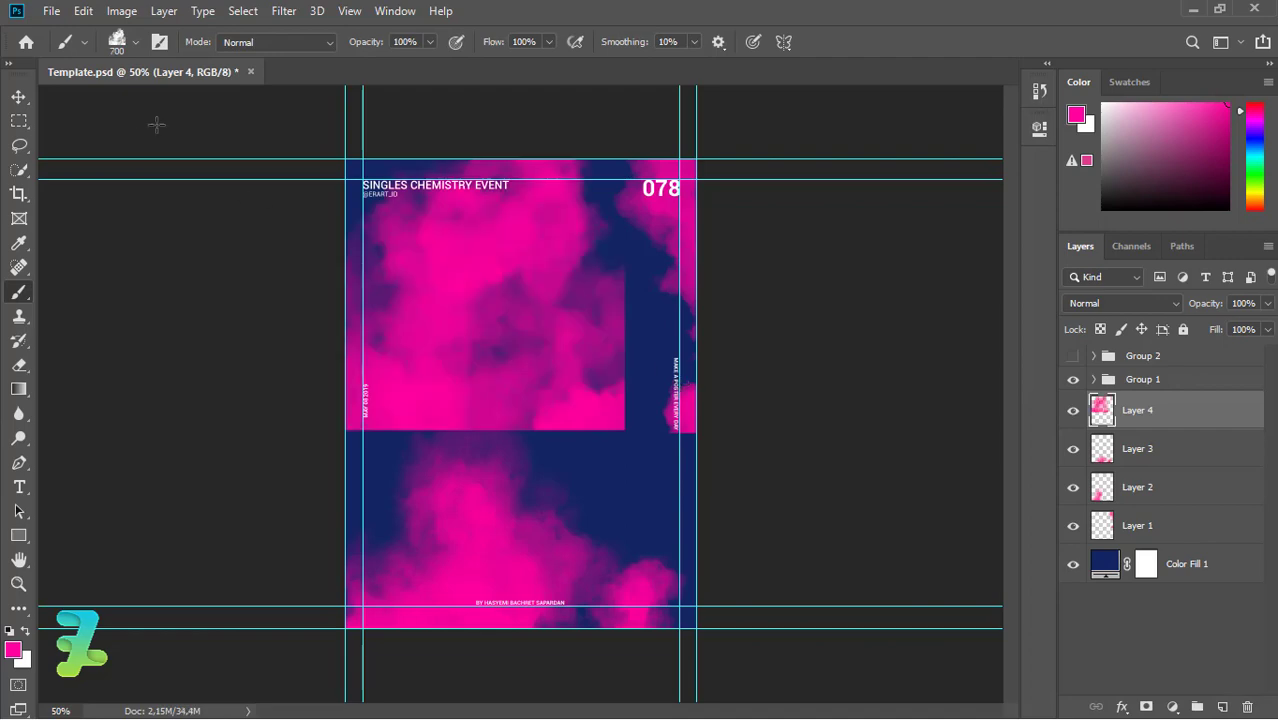
pyautogui.click(80, 12)
pyautogui.click(422, 662)
pyautogui.click(83, 11)
pyautogui.moveTo(145, 438)
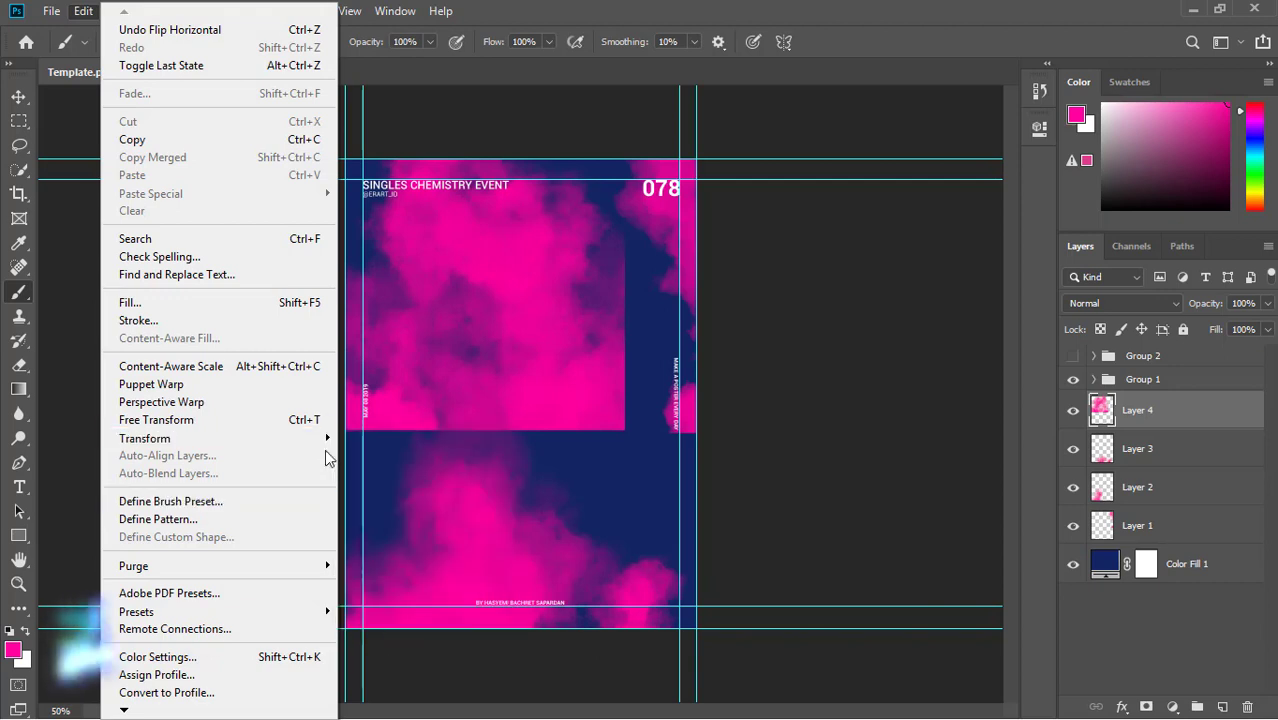
pyautogui.click(380, 664)
# Move the cloud higher and erase its hard edges with a soft Eraser
pyautogui.click(18, 96)
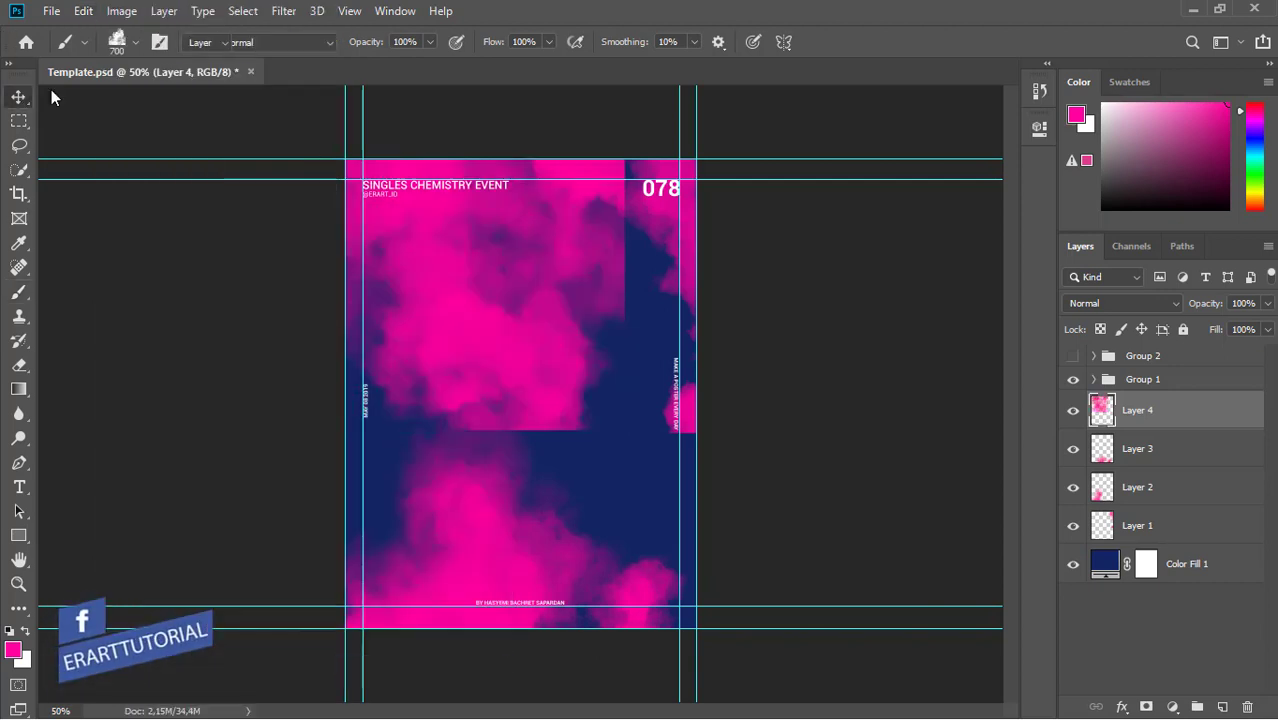
pyautogui.moveTo(538, 265)
pyautogui.mouseDown()
pyautogui.moveTo(567, 105)
pyautogui.moveTo(543, 153)
pyautogui.moveTo(533, 147)
pyautogui.mouseUp()
pyautogui.click(18, 366)
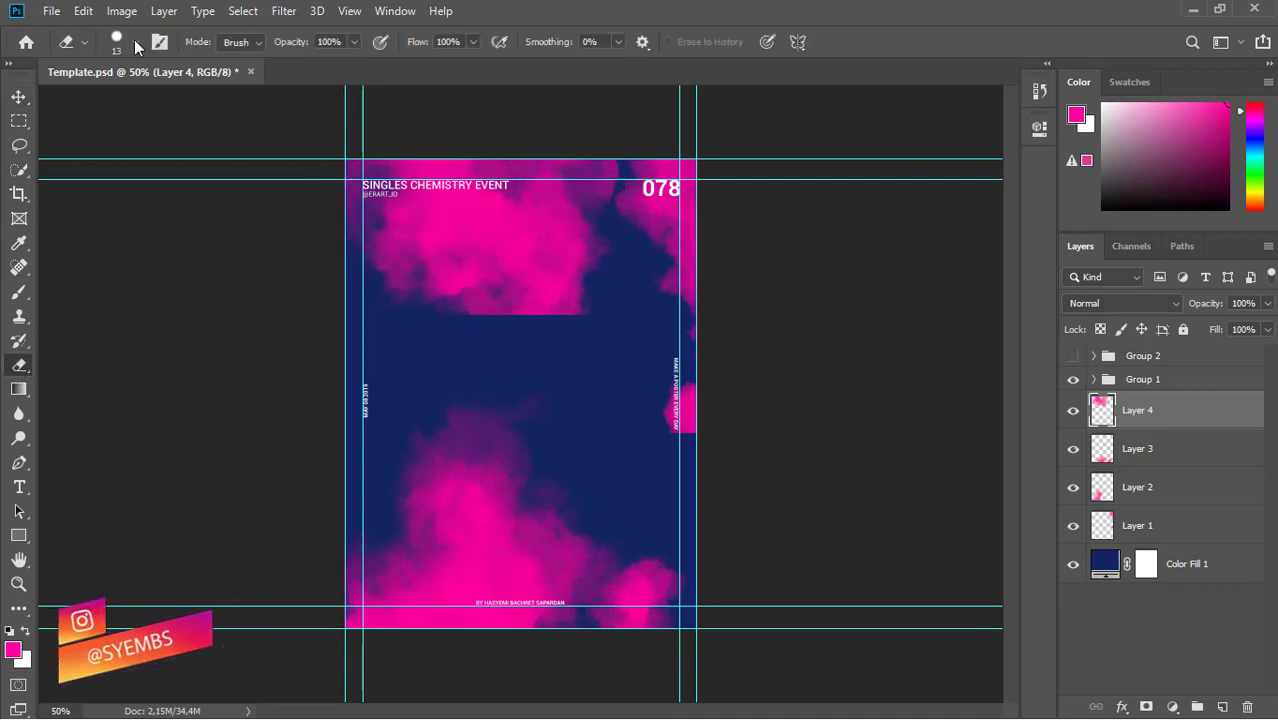
pyautogui.click(134, 41)
pyautogui.press('Return')
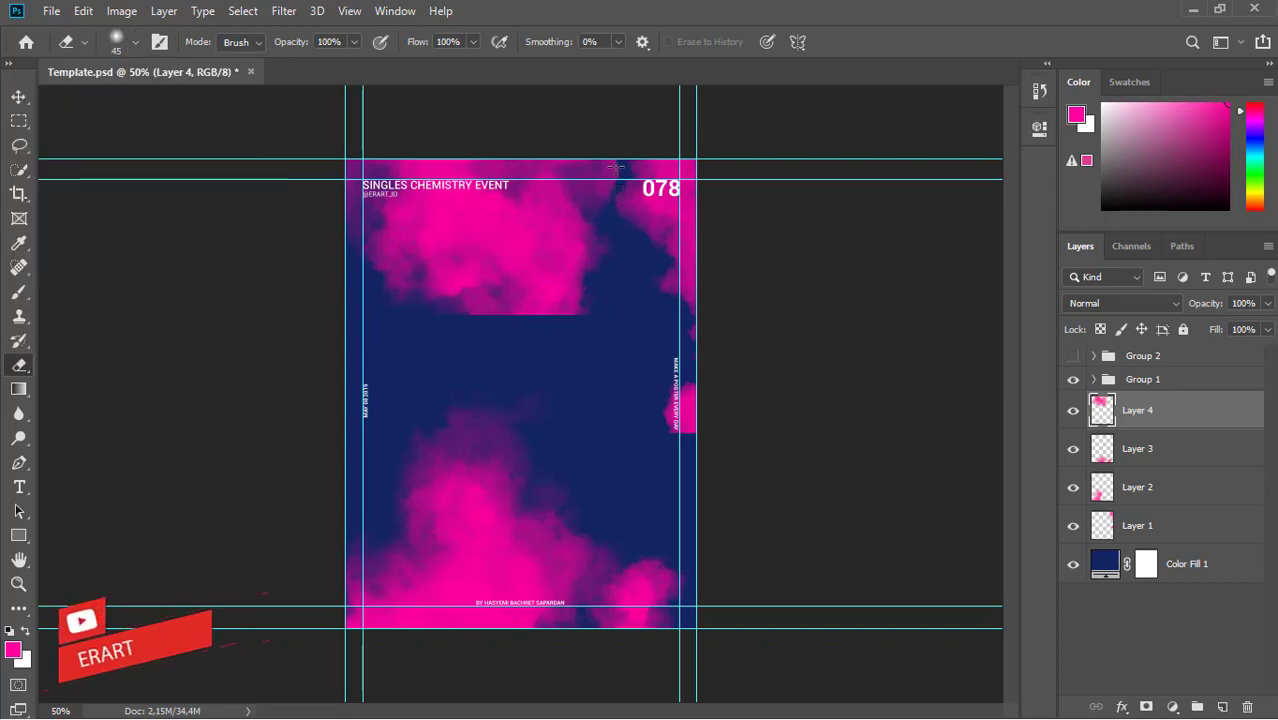
pyautogui.moveTo(612, 210); pyautogui.dragTo(621, 155)
pyautogui.moveTo(611, 313); pyautogui.dragTo(452, 309)
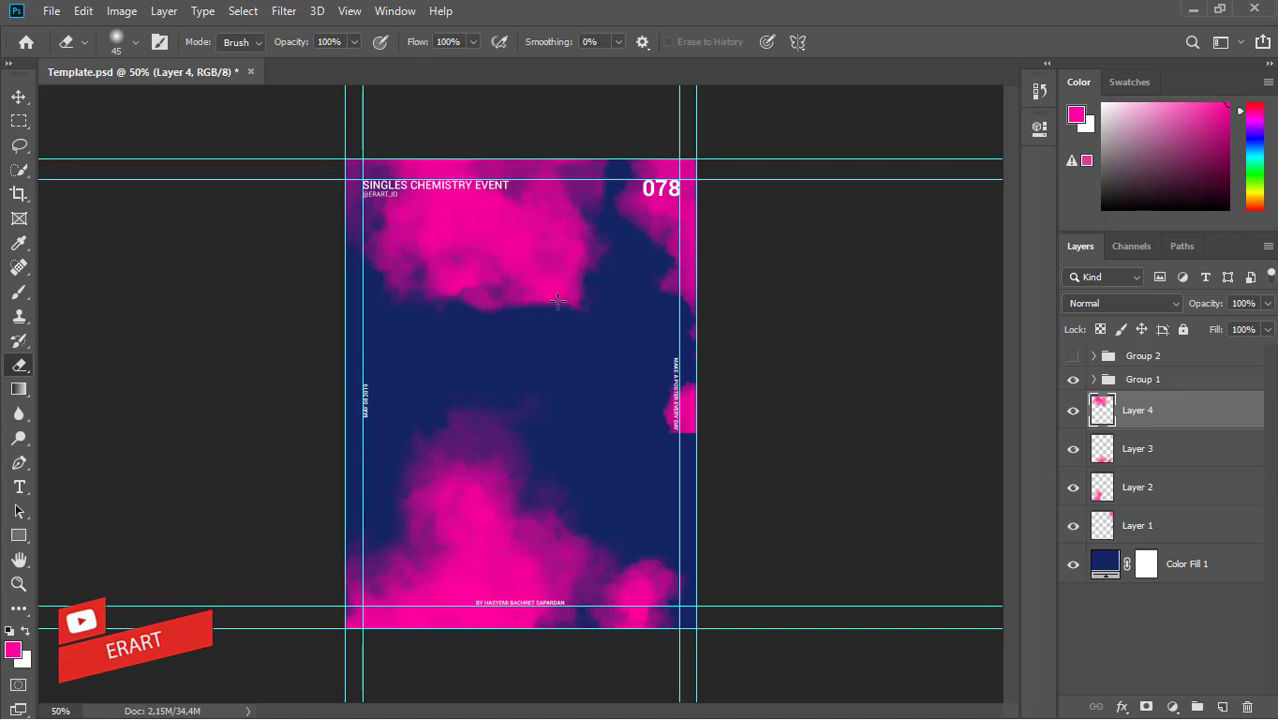
# Add Layer 5 beneath Layer 1 and choose cloud brush 8 at 2500 px
pyautogui.click(1128, 525)
pyautogui.keyDown('ctrl'); pyautogui.click(1222, 707); pyautogui.keyUp('ctrl')
pyautogui.click(128, 42)
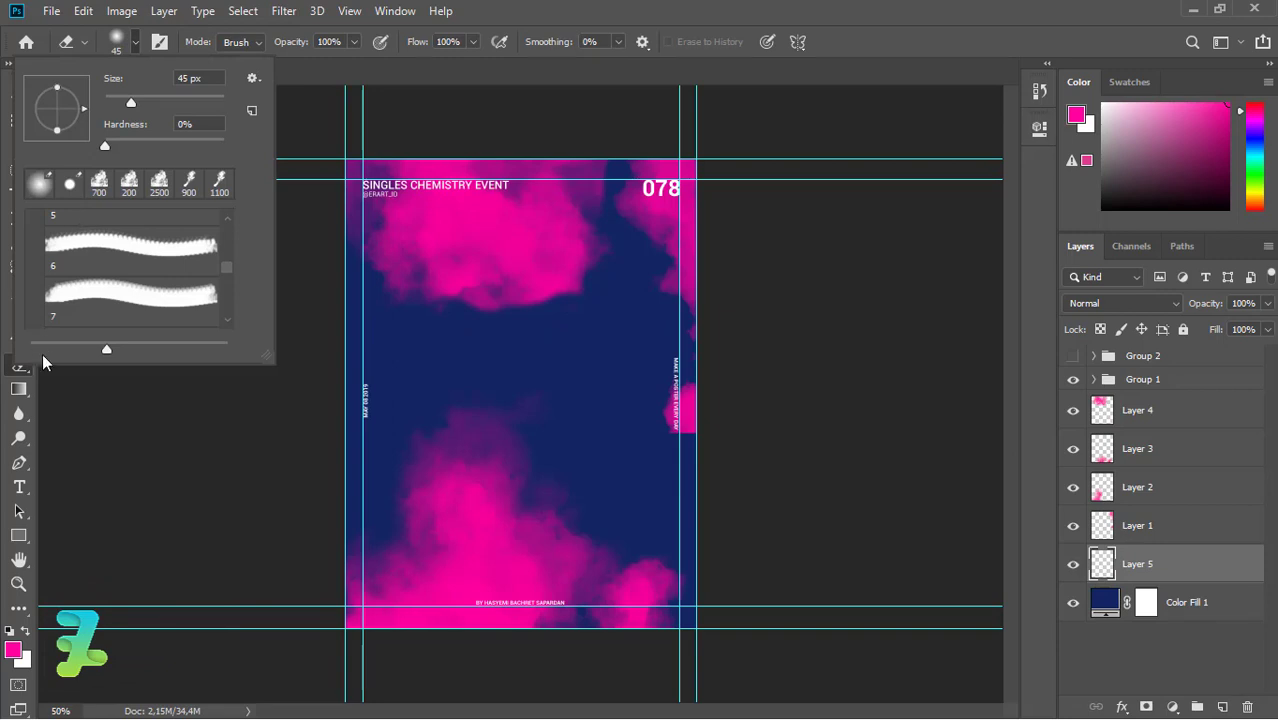
pyautogui.scroll(-1, 228, 274)
pyautogui.scroll(-1, 228, 274)
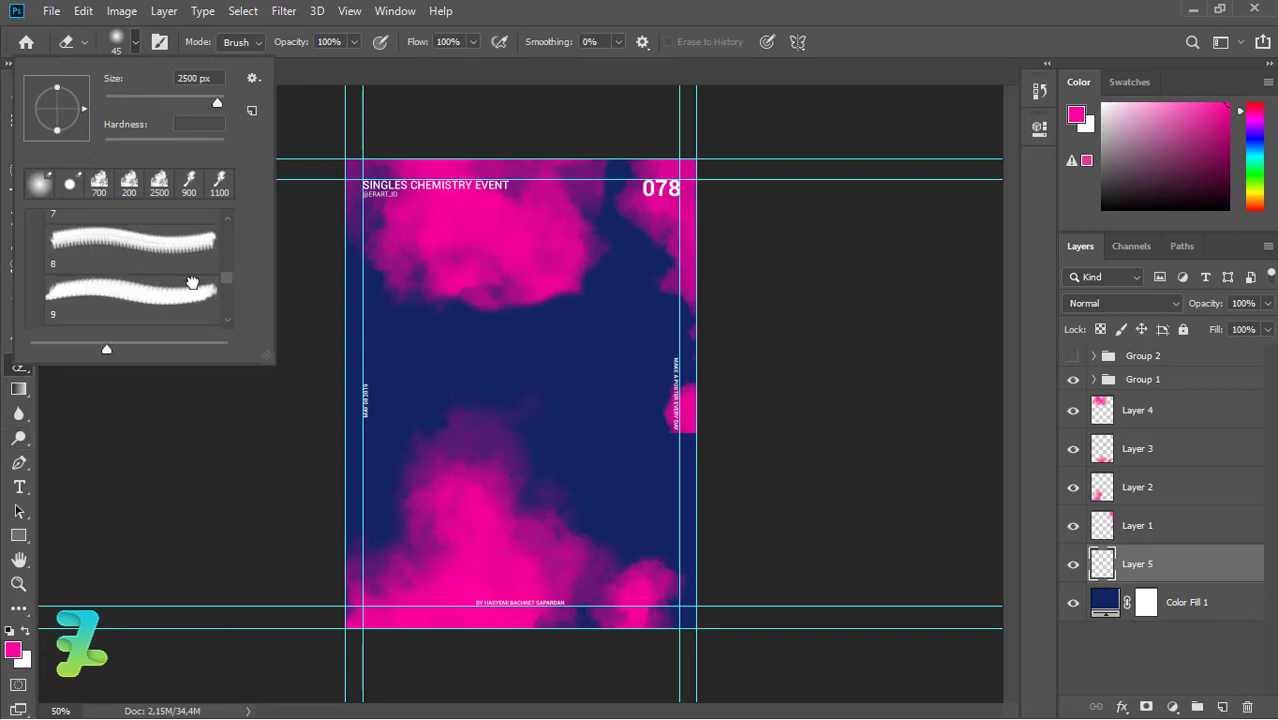
pyautogui.click(178, 253)
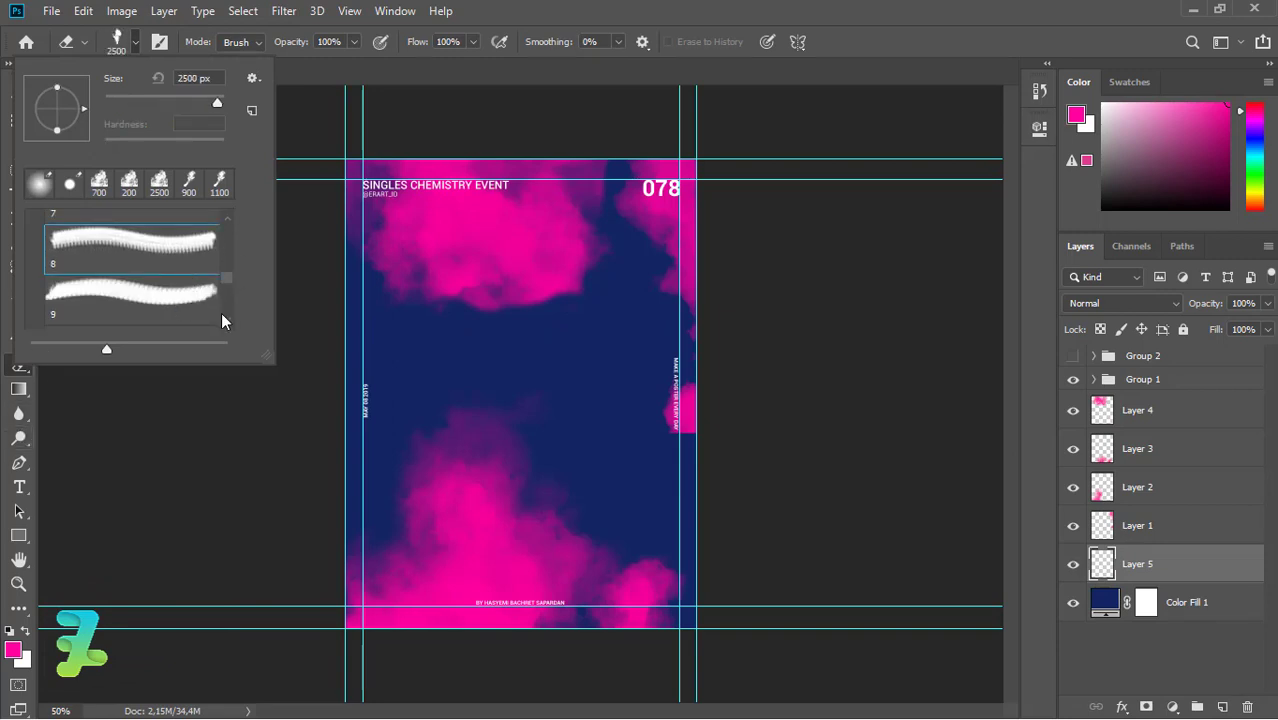
# Compare cloud brushes 11, 12 and 15, settling on cloud brush 10
pyautogui.scroll(-1, 226, 316)
pyautogui.scroll(-1, 226, 316)
pyautogui.click(177, 318)
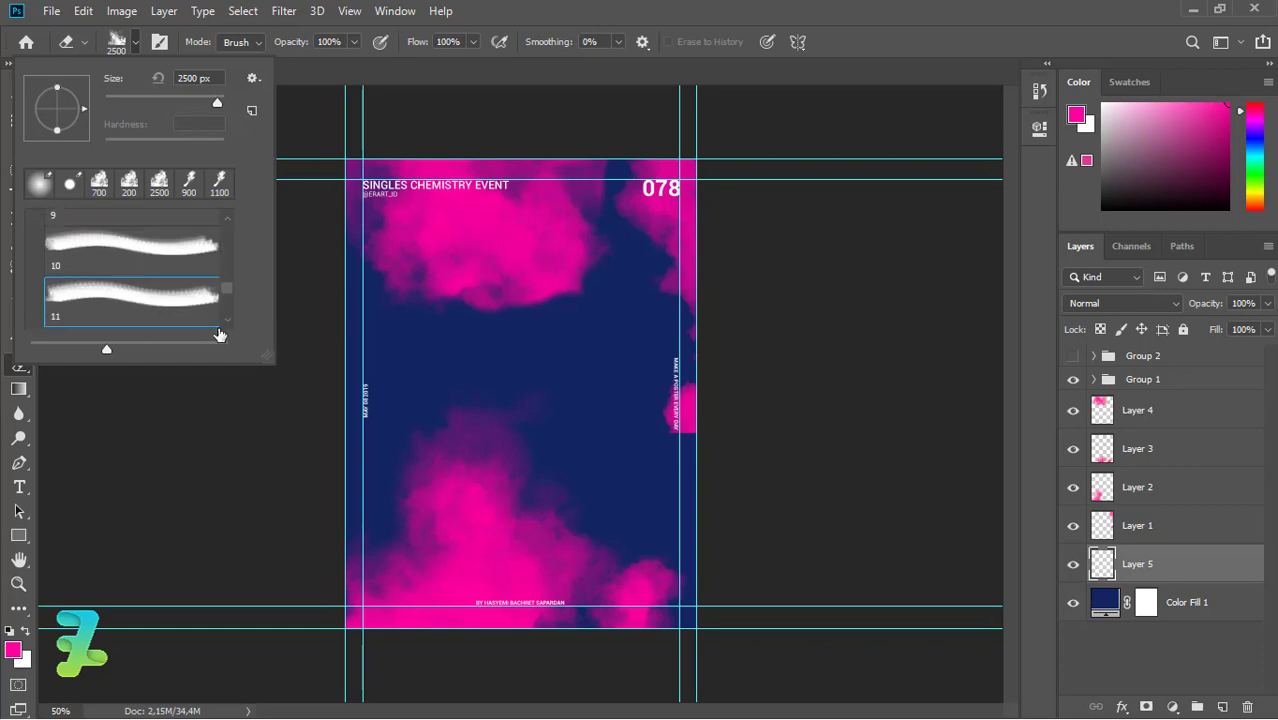
pyautogui.scroll(-1, 222, 328)
pyautogui.scroll(-1, 224, 324)
pyautogui.click(159, 259)
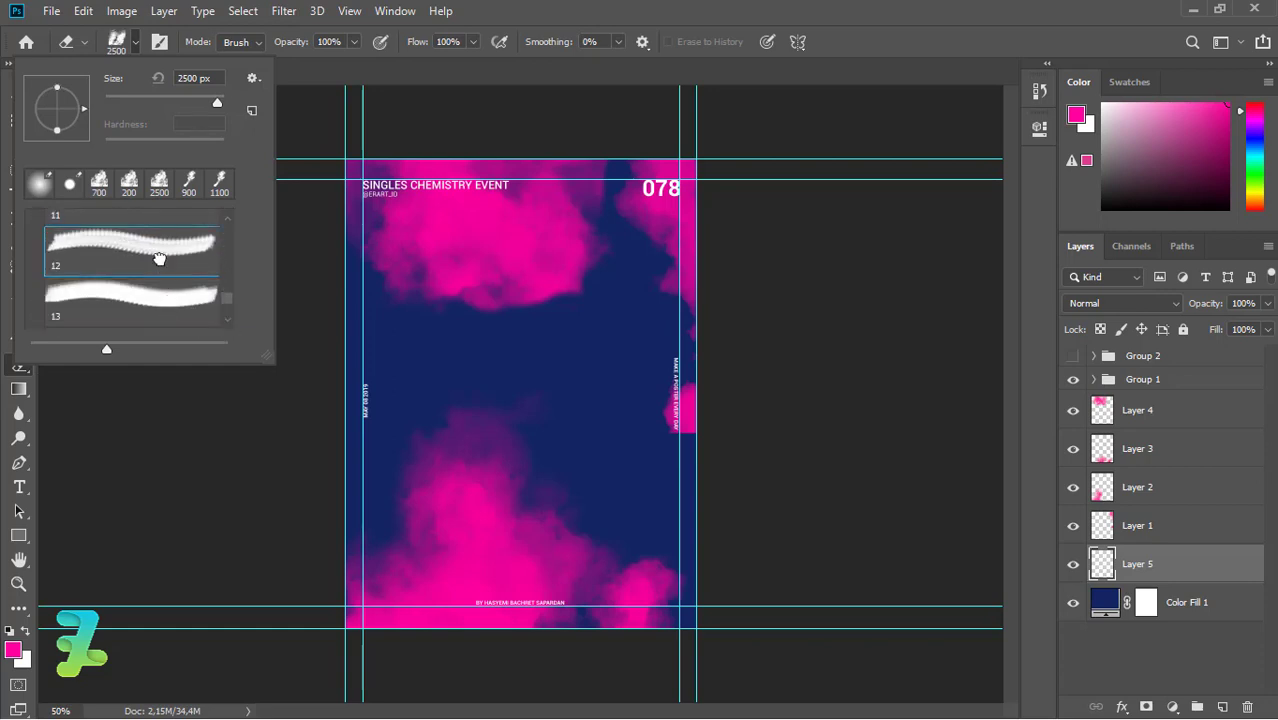
pyautogui.scroll(-2, 226, 320)
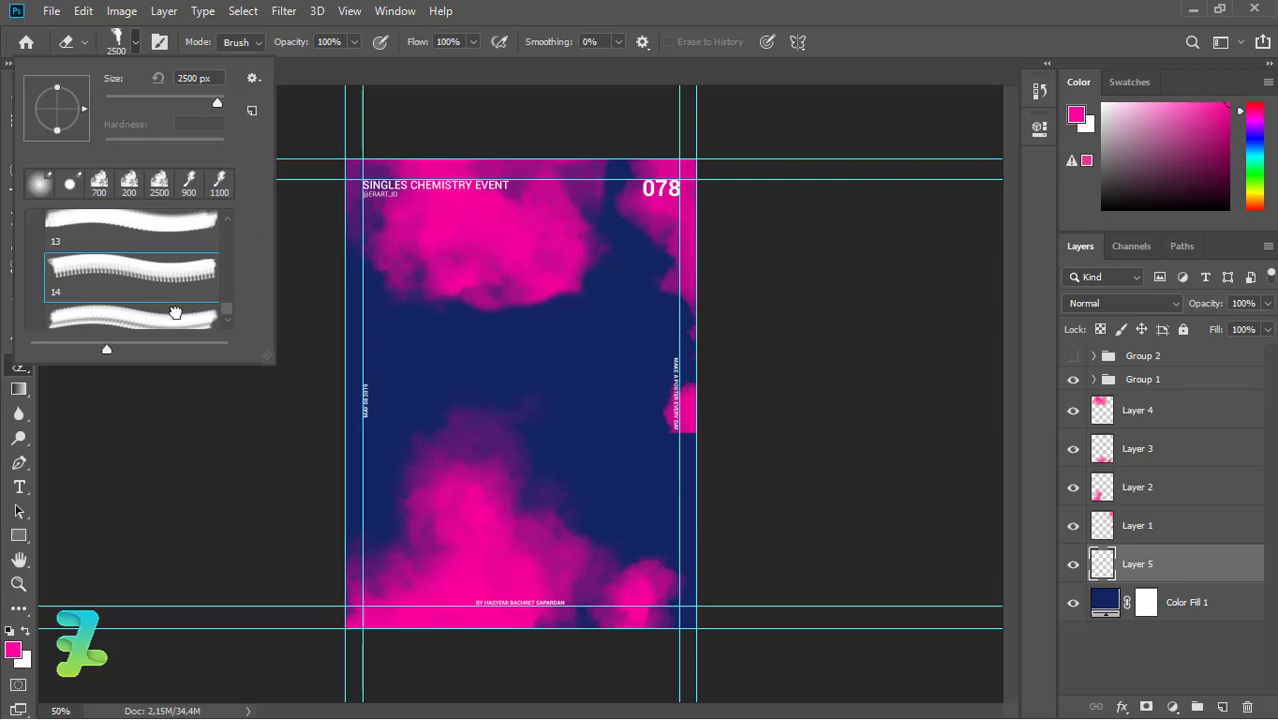
pyautogui.click(178, 312)
pyautogui.scroll(3, 226, 300)
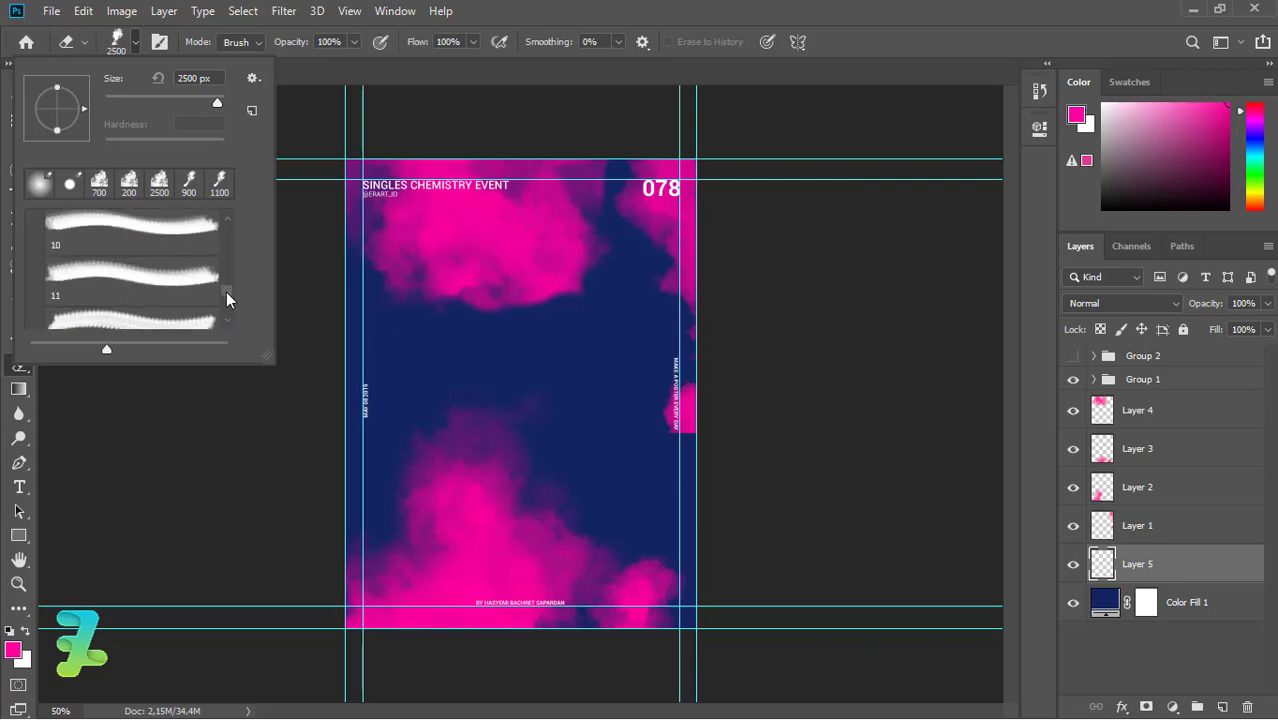
pyautogui.click(130, 235)
pyautogui.click(505, 357)
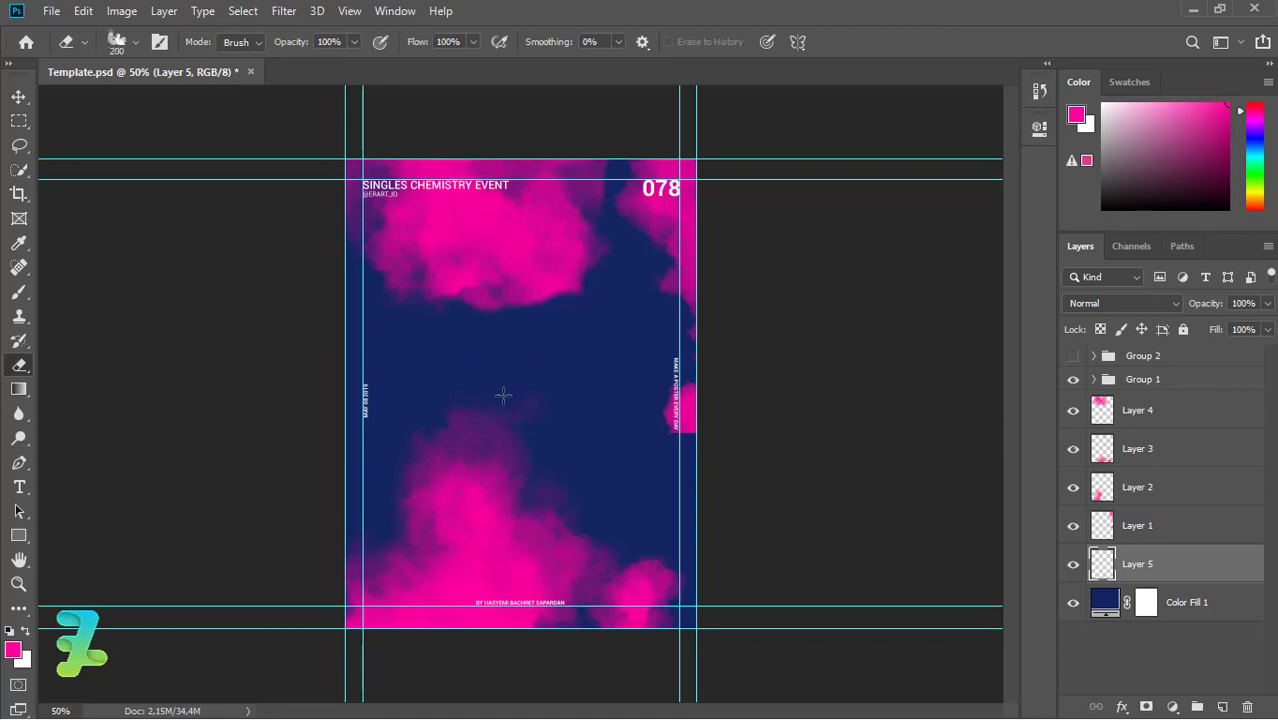
# Test pink cloud stamps at the poster centre, undo them, and begin picking a cyan colour
pyautogui.press('b')
pyautogui.click(542, 382)
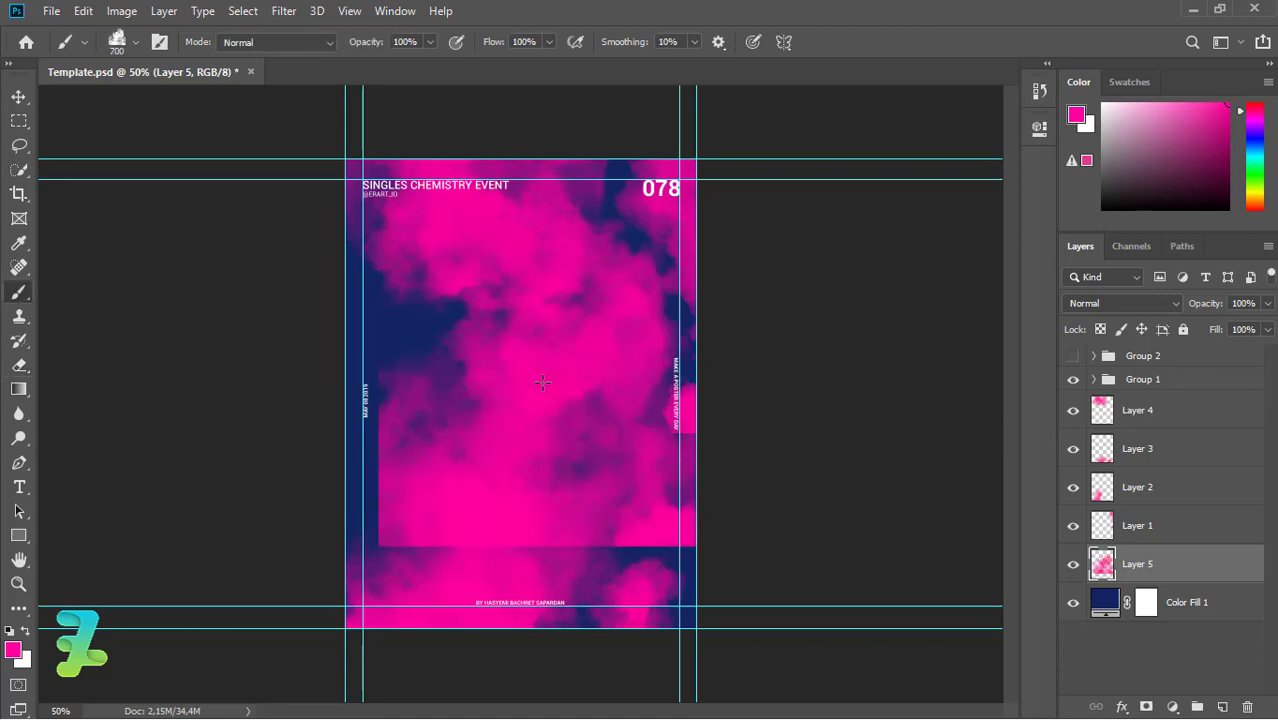
pyautogui.hotkey('ctrl', 'z')
pyautogui.click(491, 366)
pyautogui.hotkey('ctrl', 'z')
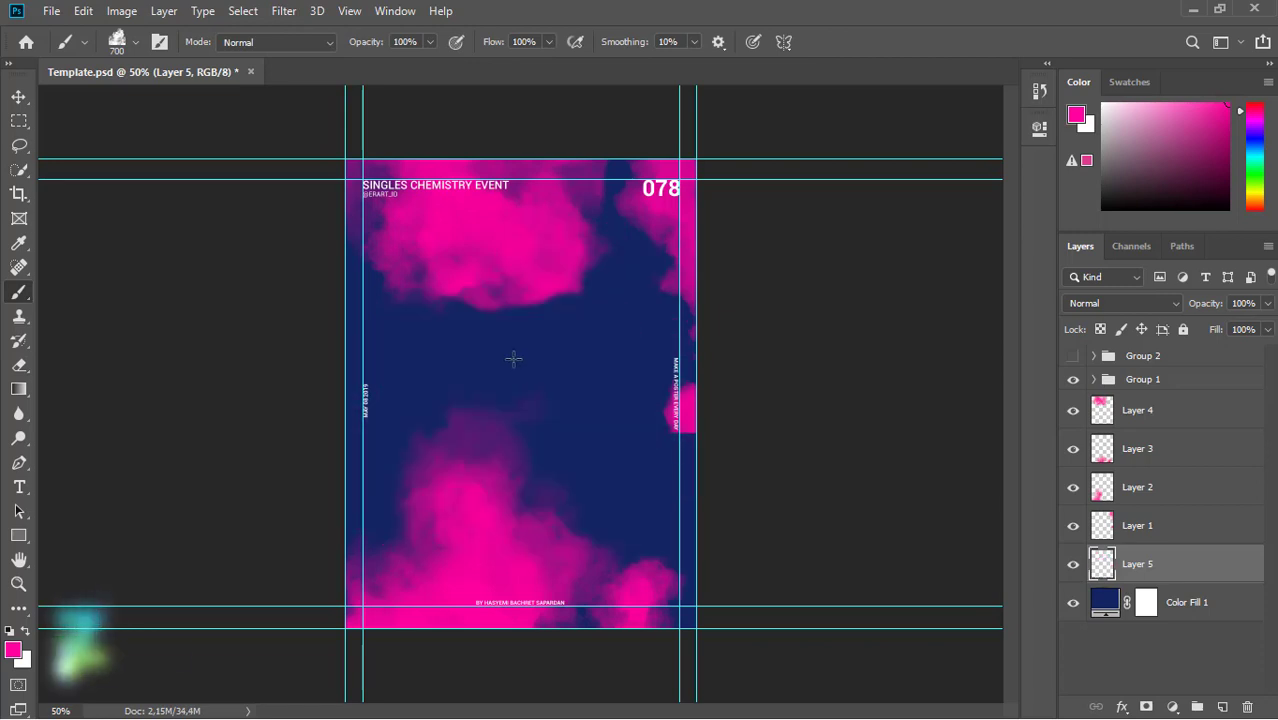
pyautogui.click(513, 358)
pyautogui.hotkey('ctrl', 'z')
pyautogui.click(13, 650)
# Pick a bluish cyan paint colour and stamp a cyan cloud in the upper-right centre
pyautogui.click(648, 264)
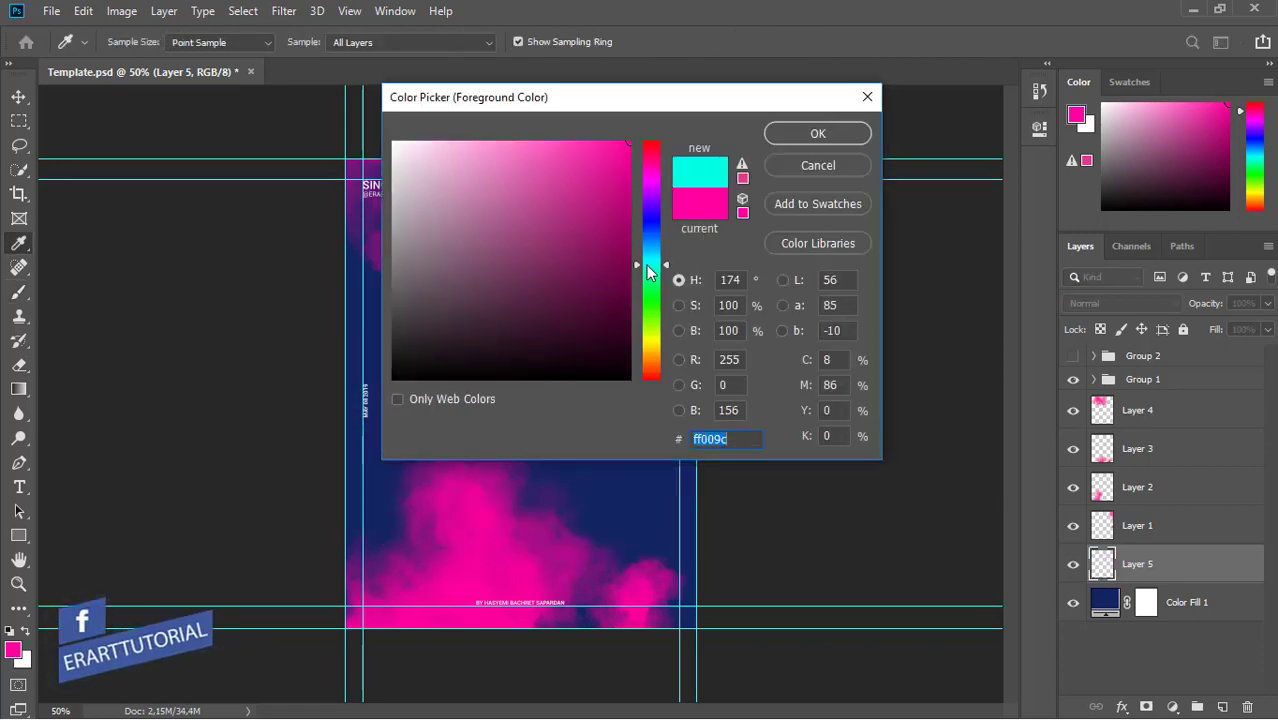
pyautogui.moveTo(648, 264); pyautogui.dragTo(644, 257)
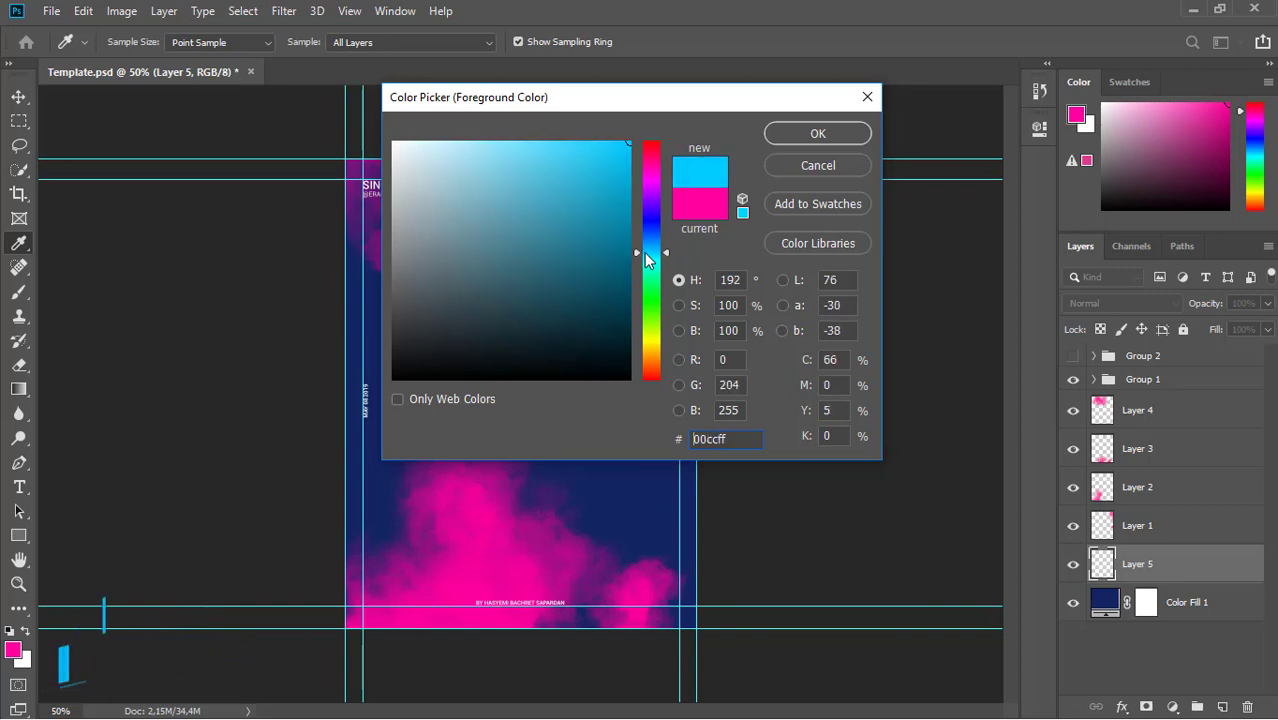
pyautogui.click(797, 136)
pyautogui.click(458, 366)
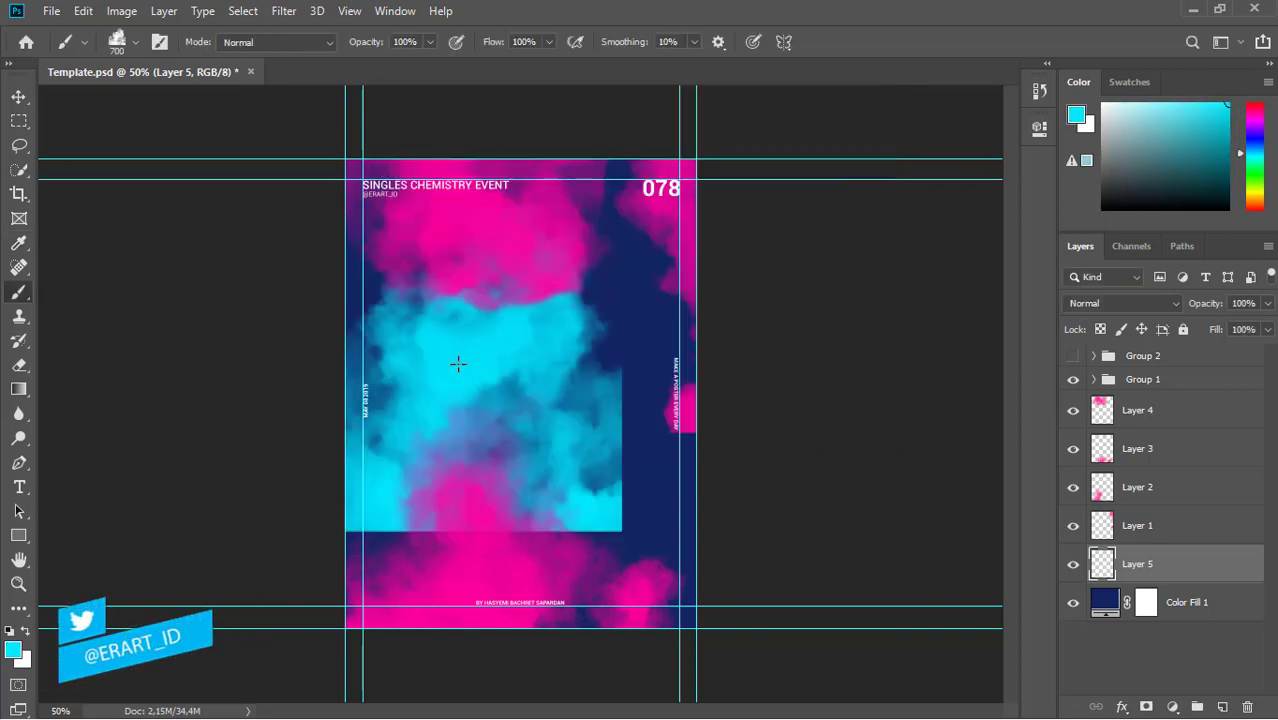
pyautogui.hotkey('ctrl', 'z')
pyautogui.click(492, 360)
pyautogui.hotkey('ctrl', 'z')
pyautogui.click(600, 300)
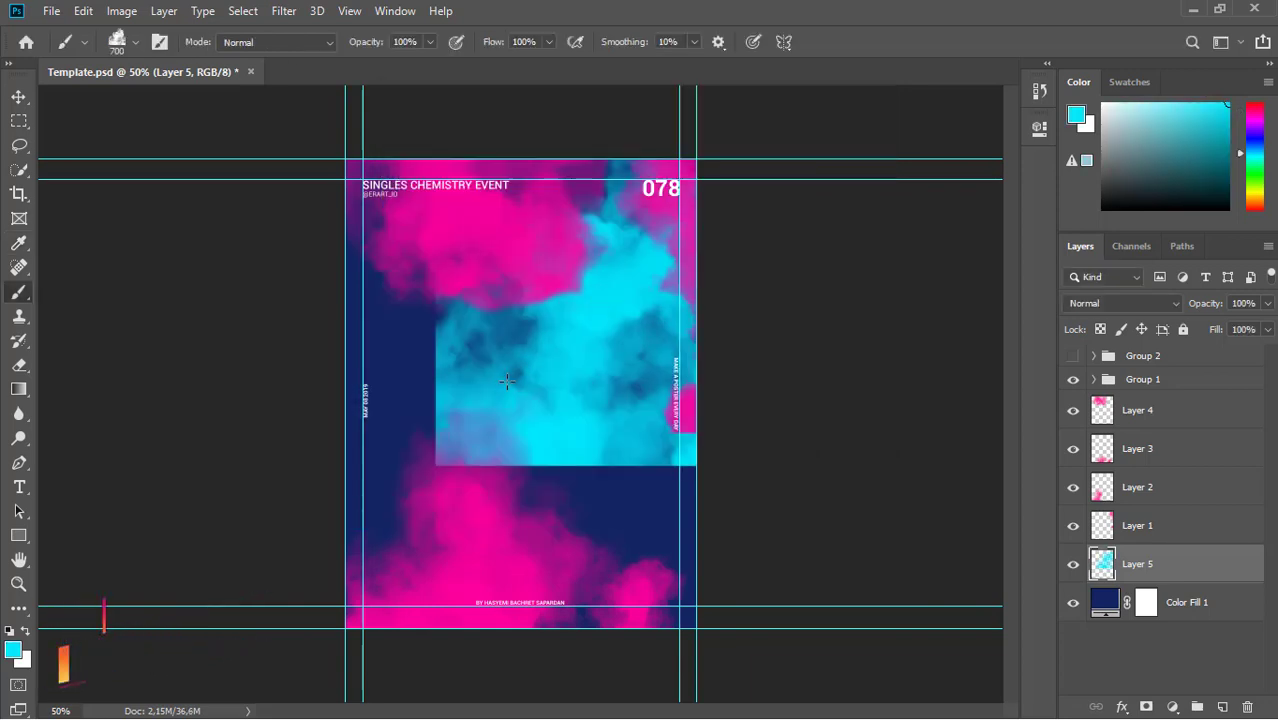
# Try stamping cyan clouds over the lower navy area and mid-poster, undoing unwanted ones
pyautogui.click(398, 458)
pyautogui.hotkey('ctrl', 'z')
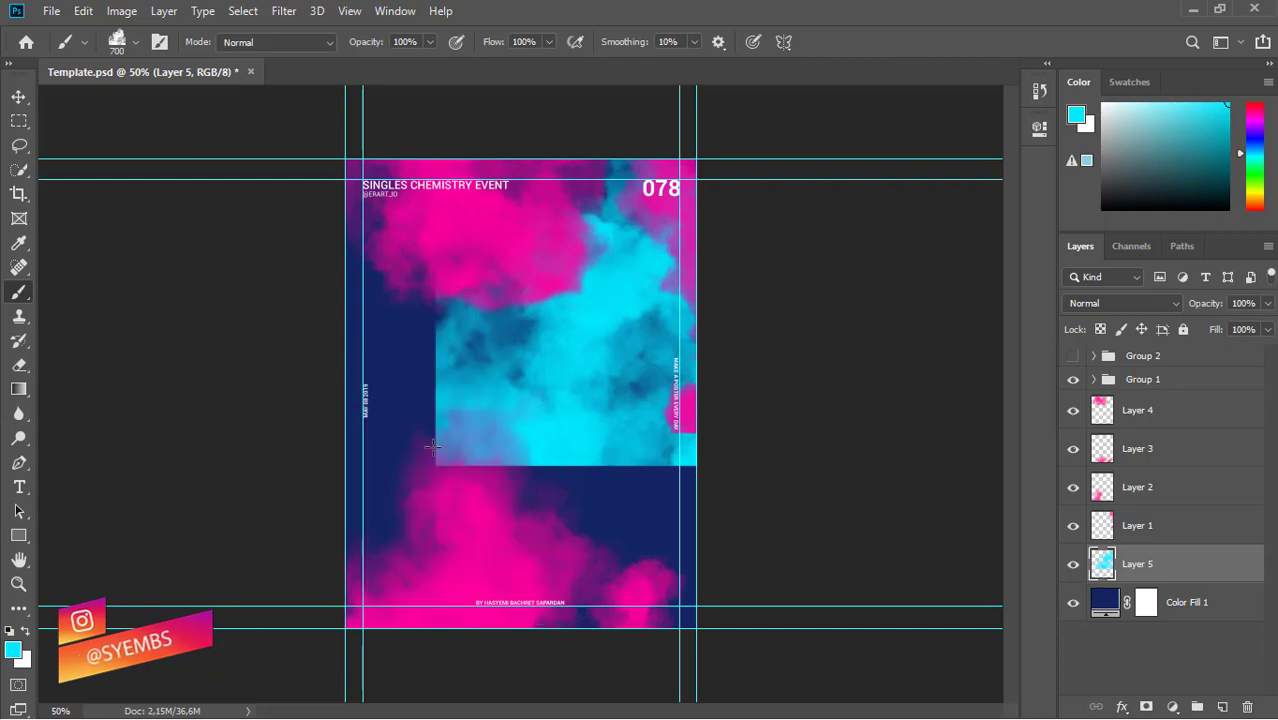
pyautogui.click(440, 448)
pyautogui.click(610, 545)
pyautogui.click(589, 515)
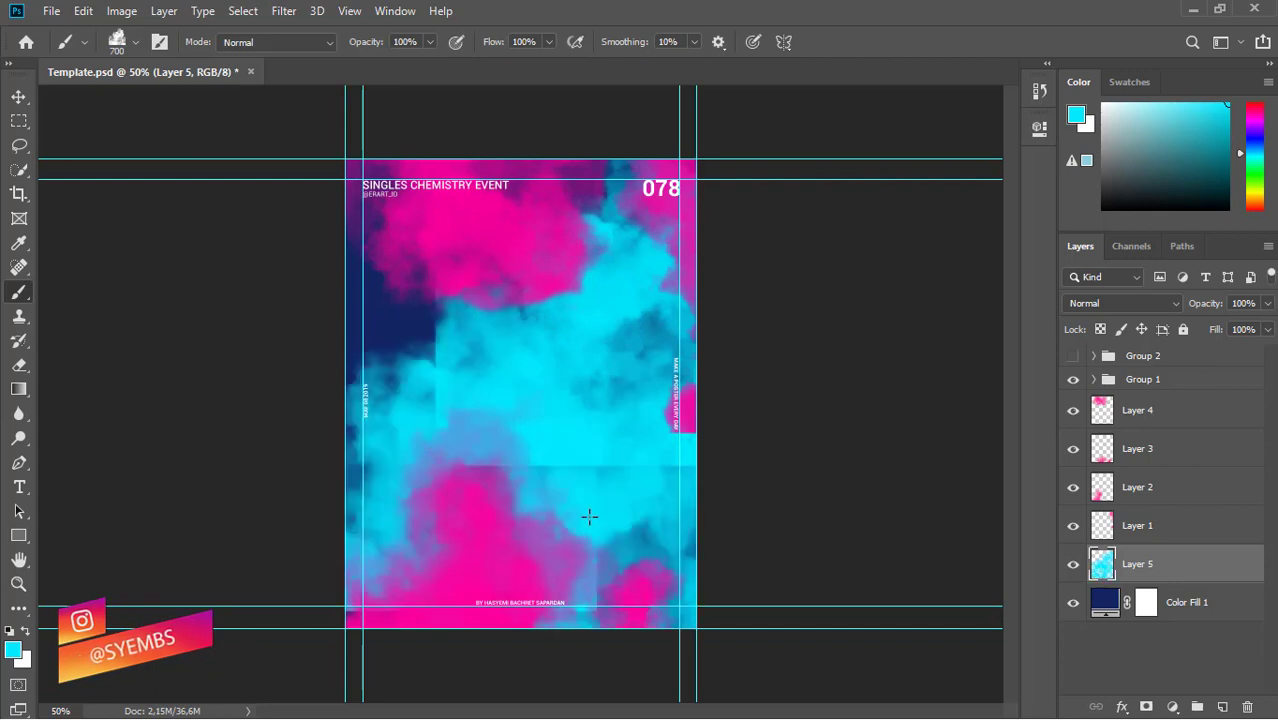
pyautogui.hotkey('ctrl', 'z')
pyautogui.hotkey('ctrl', 'z')
pyautogui.click(565, 462)
pyautogui.hotkey('ctrl', 'z')
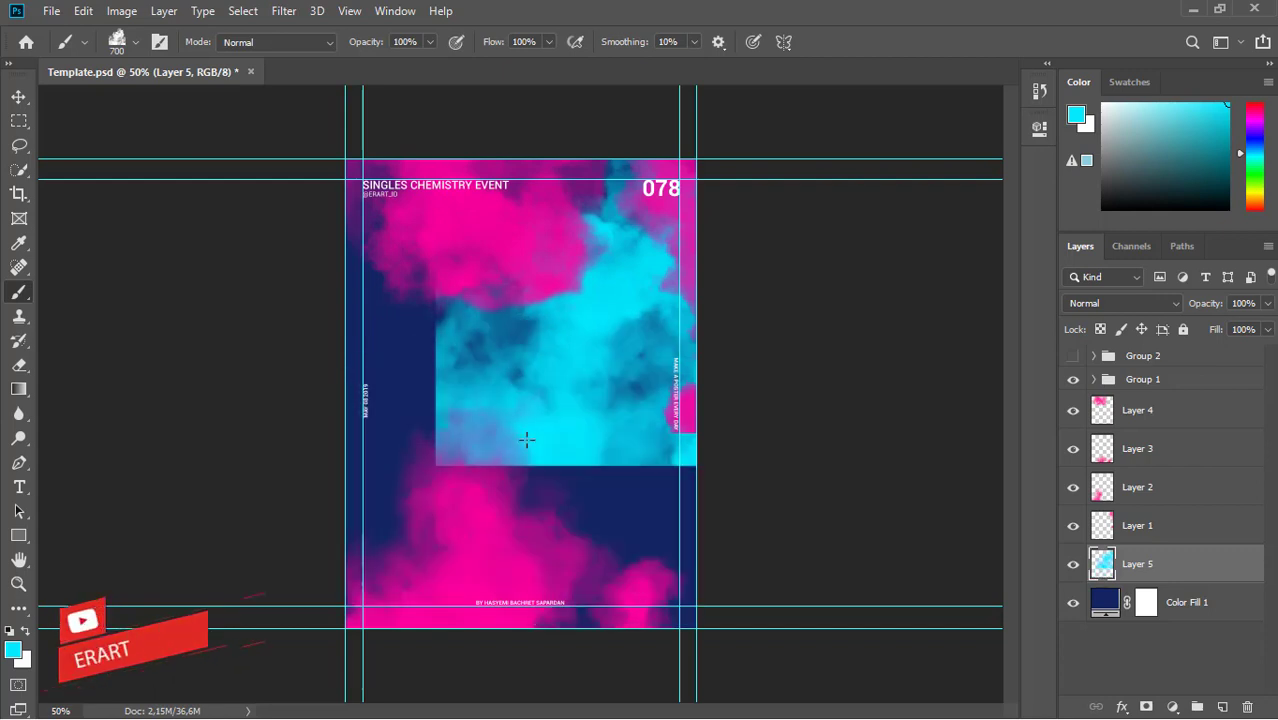
pyautogui.click(511, 435)
pyautogui.hotkey('ctrl', 'z')
# Erase the cyan cloud's hard edges with a soft Eraser
pyautogui.press('e')
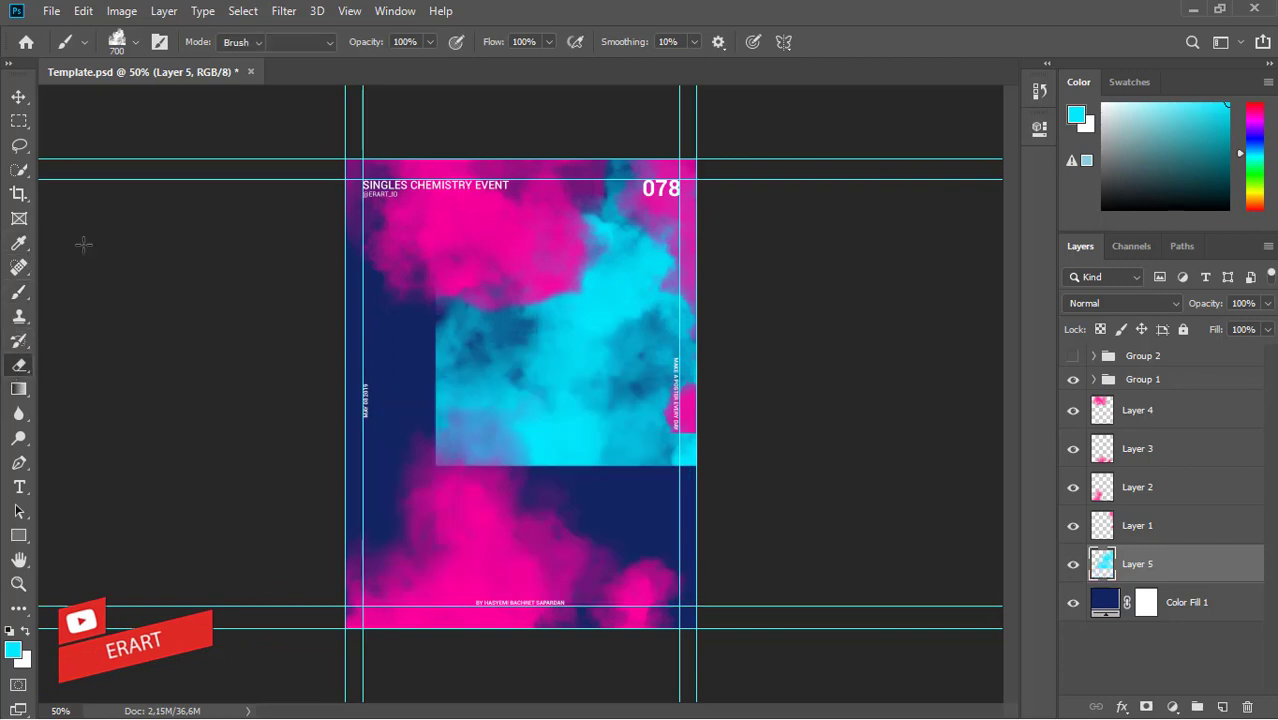
pyautogui.click(134, 42)
pyautogui.press('Return')
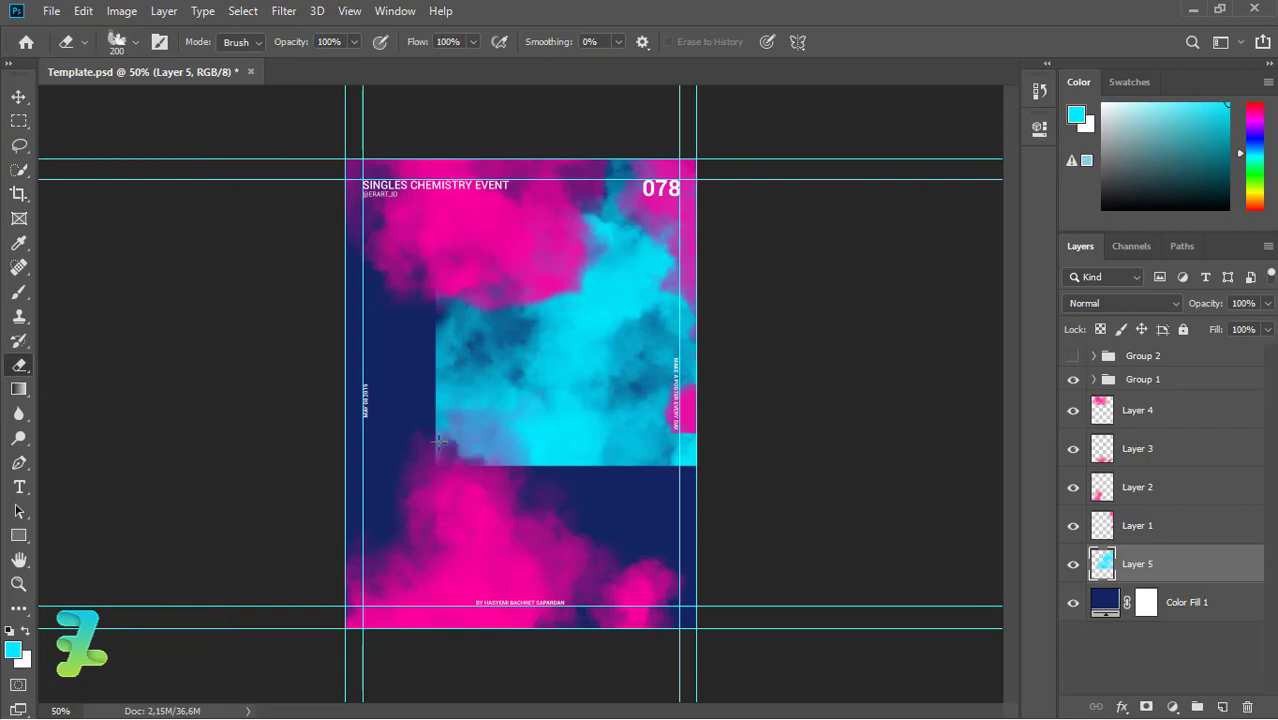
pyautogui.moveTo(438, 442); pyautogui.dragTo(399, 354)
pyautogui.hotkey('ctrl', 'z')
pyautogui.moveTo(424, 431)
pyautogui.mouseDown()
pyautogui.moveTo(389, 507)
pyautogui.moveTo(398, 327)
pyautogui.mouseUp()
pyautogui.hotkey('ctrl', 'z')
pyautogui.moveTo(651, 516)
pyautogui.mouseDown()
pyautogui.moveTo(484, 507)
pyautogui.moveTo(435, 469)
pyautogui.moveTo(381, 348)
pyautogui.mouseUp()
# Repaint cyan over the lower and left-middle poster, undoing the excess paint
pyautogui.click(18, 292)
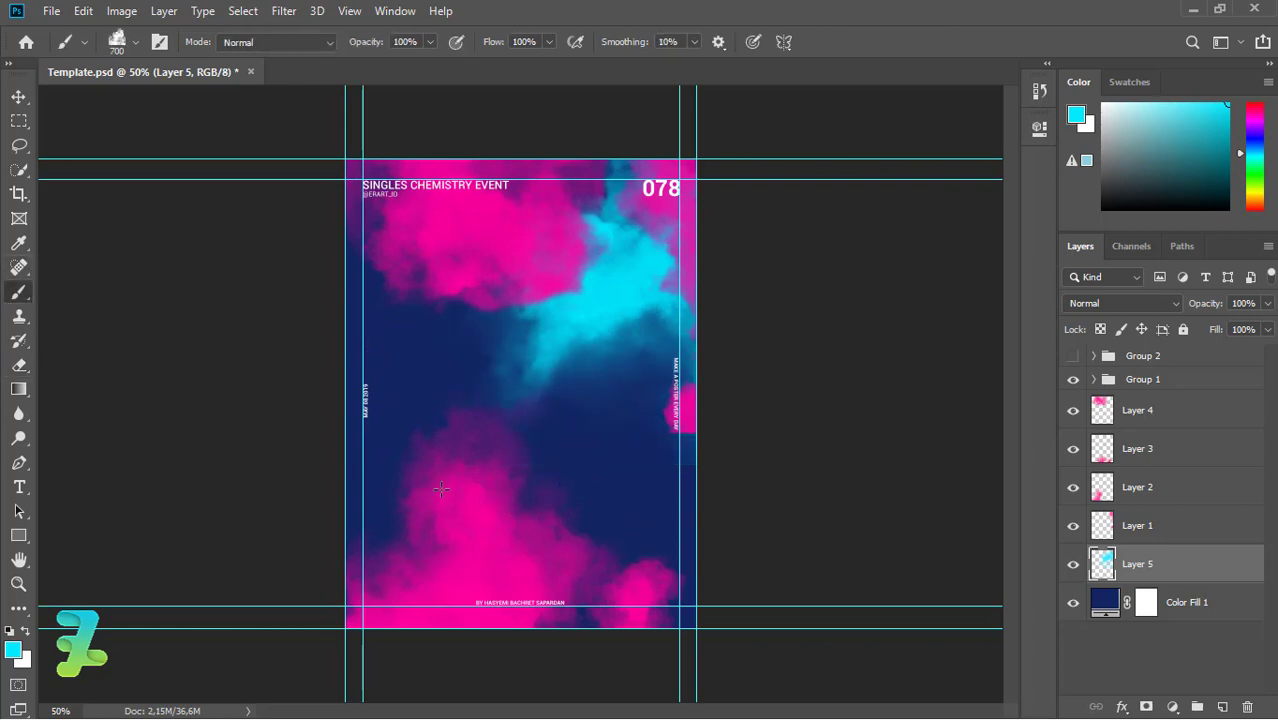
pyautogui.click(431, 480)
pyautogui.hotkey('ctrl', 'z')
pyautogui.click(509, 465)
pyautogui.click(384, 374)
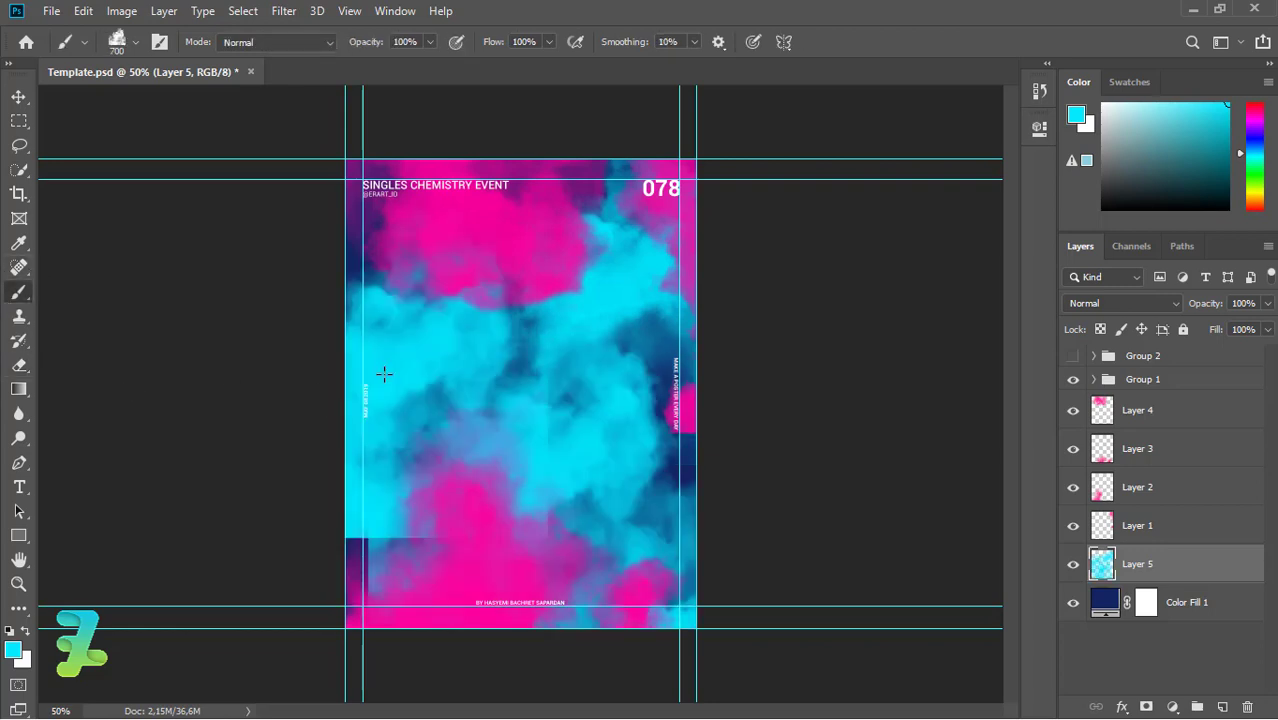
pyautogui.hotkey('ctrl', 'z')
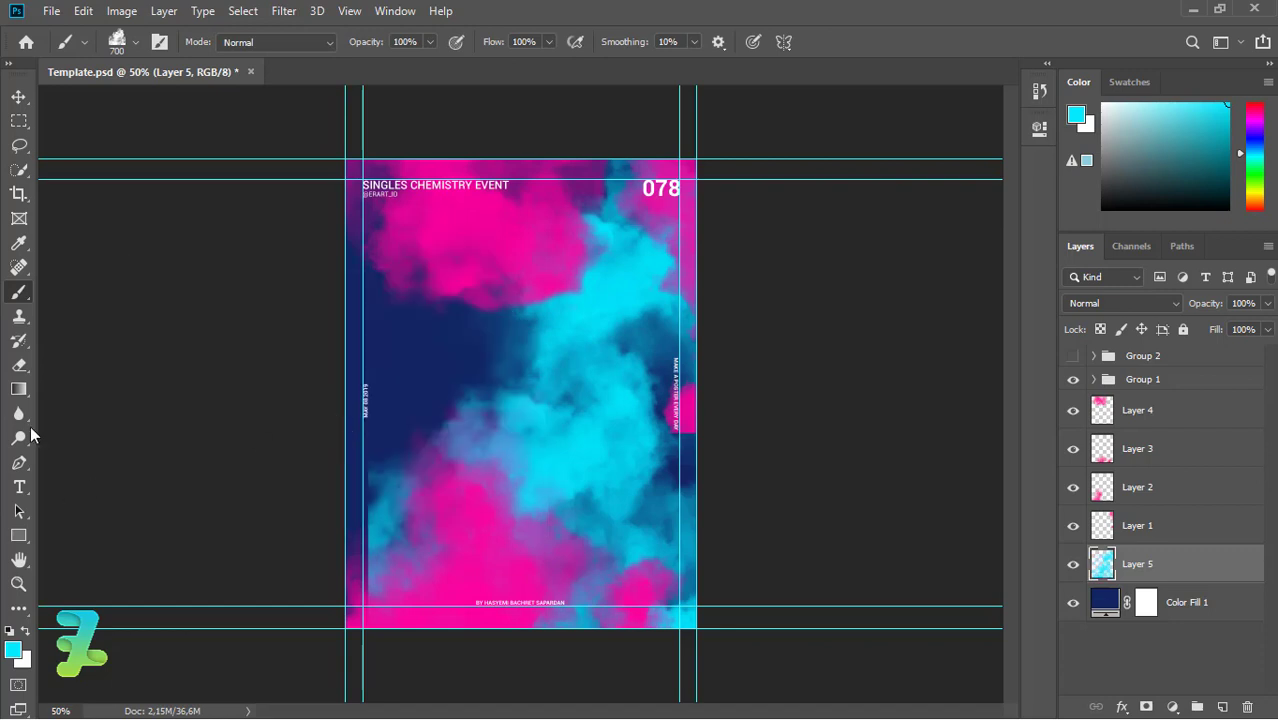
pyautogui.press('e')
pyautogui.hotkey('ctrl', 'z')
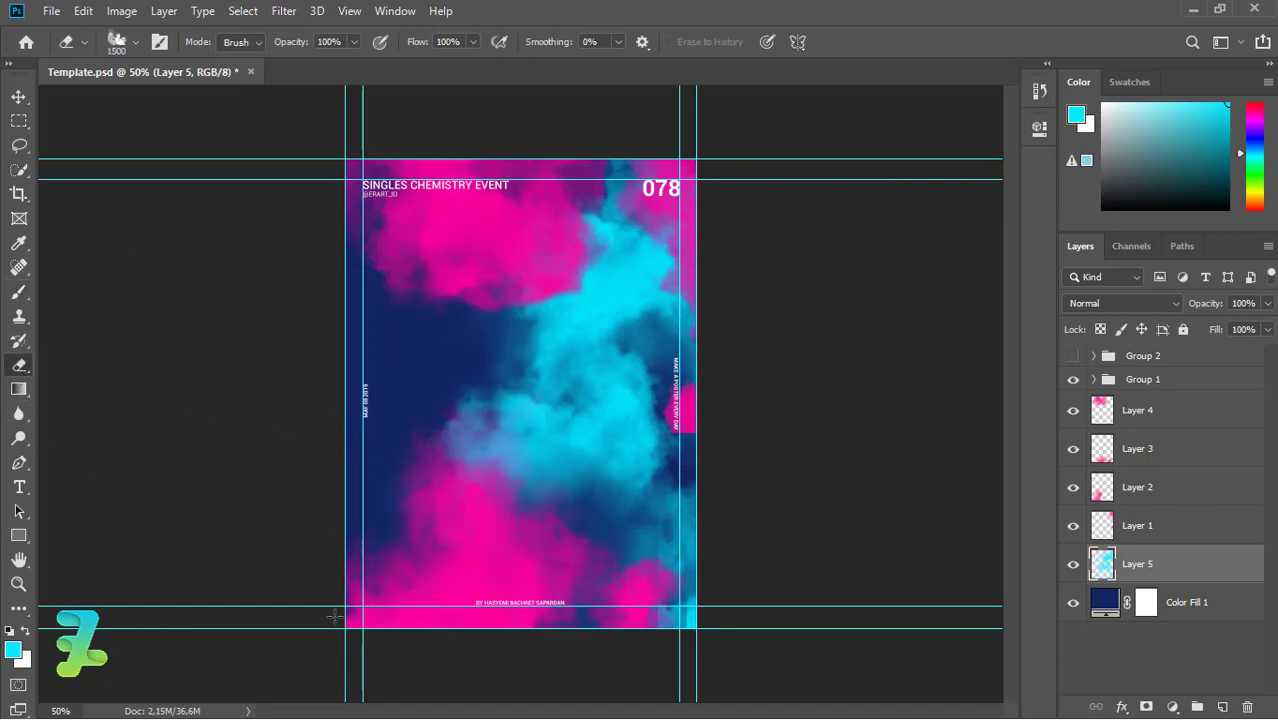
pyautogui.press('b')
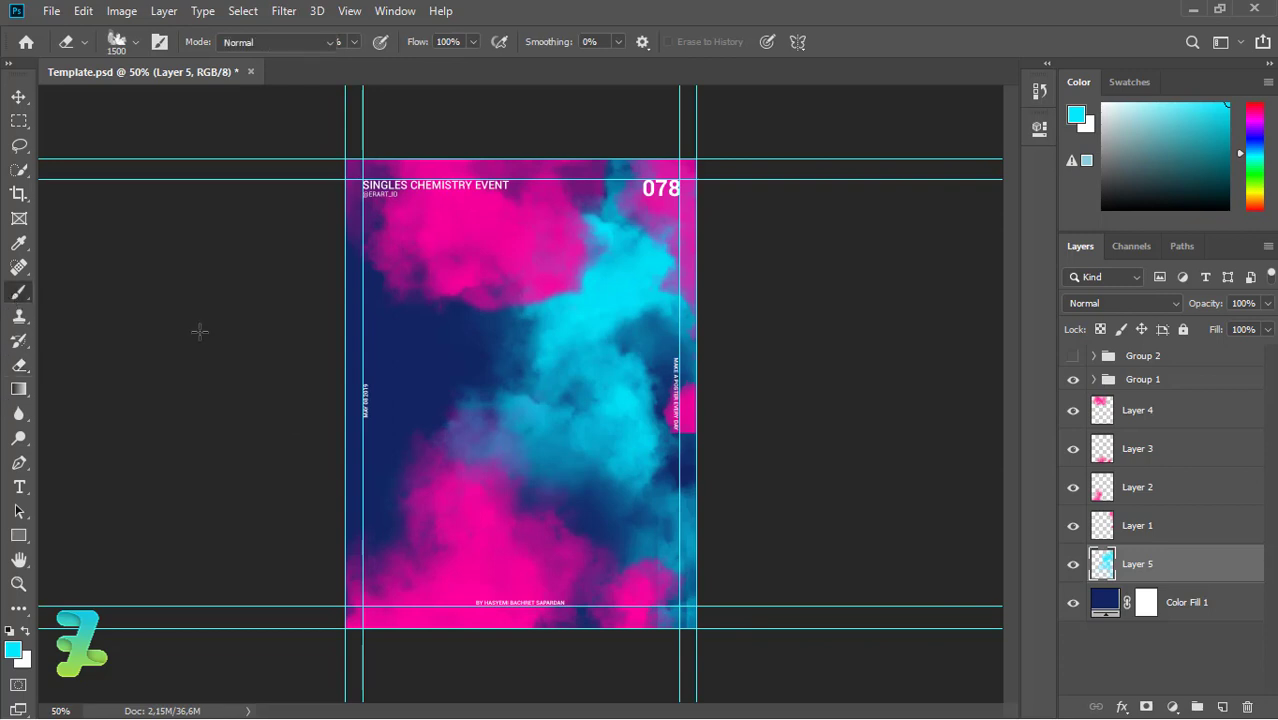
pyautogui.click(401, 401)
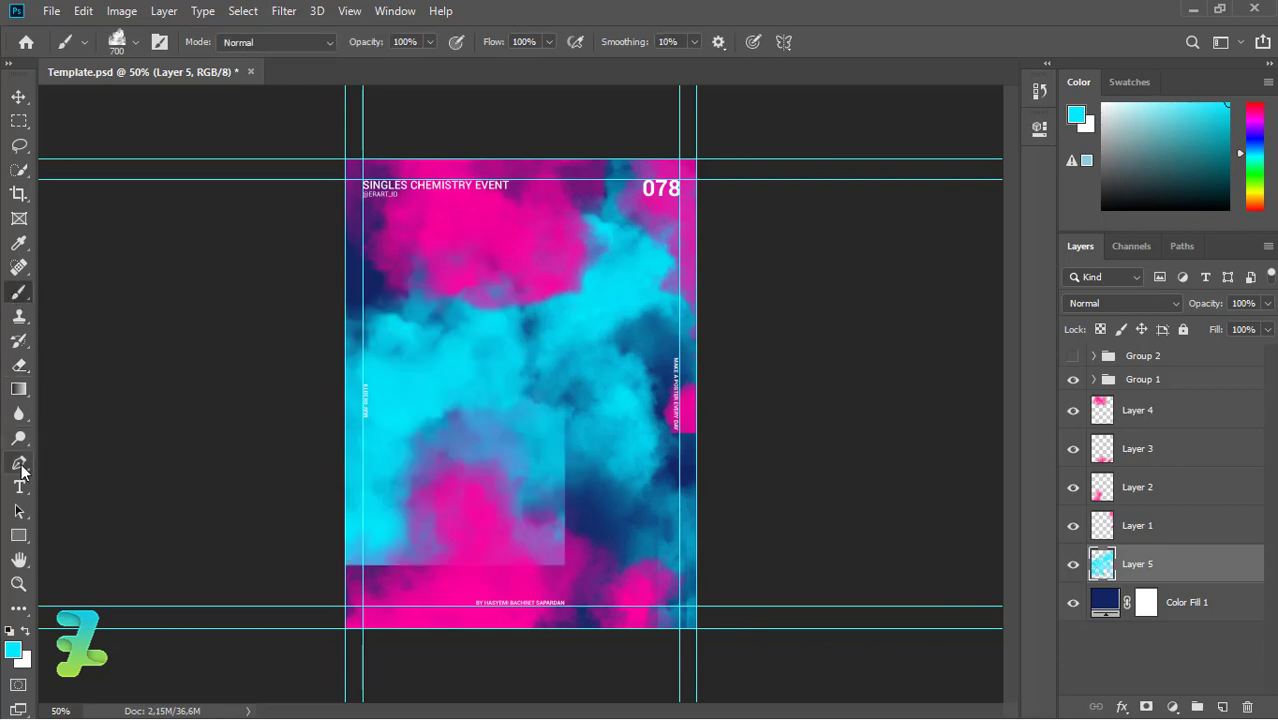
pyautogui.press('e')
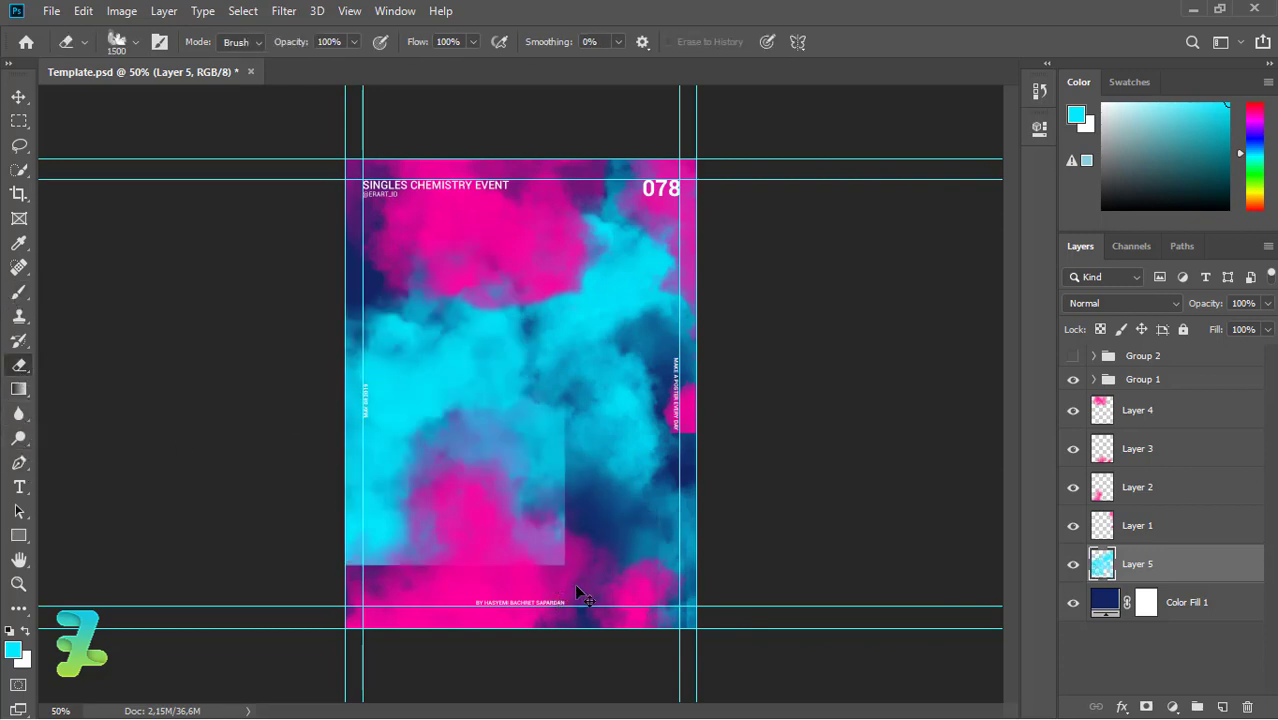
pyautogui.hotkey('ctrl', 'z')
# On a new layer, paint a soft cyan patch left-middle and erase its hard edges
pyautogui.hotkey('ctrl', 'shift', 'alt', 'n')
pyautogui.press('b')
pyautogui.click(431, 417)
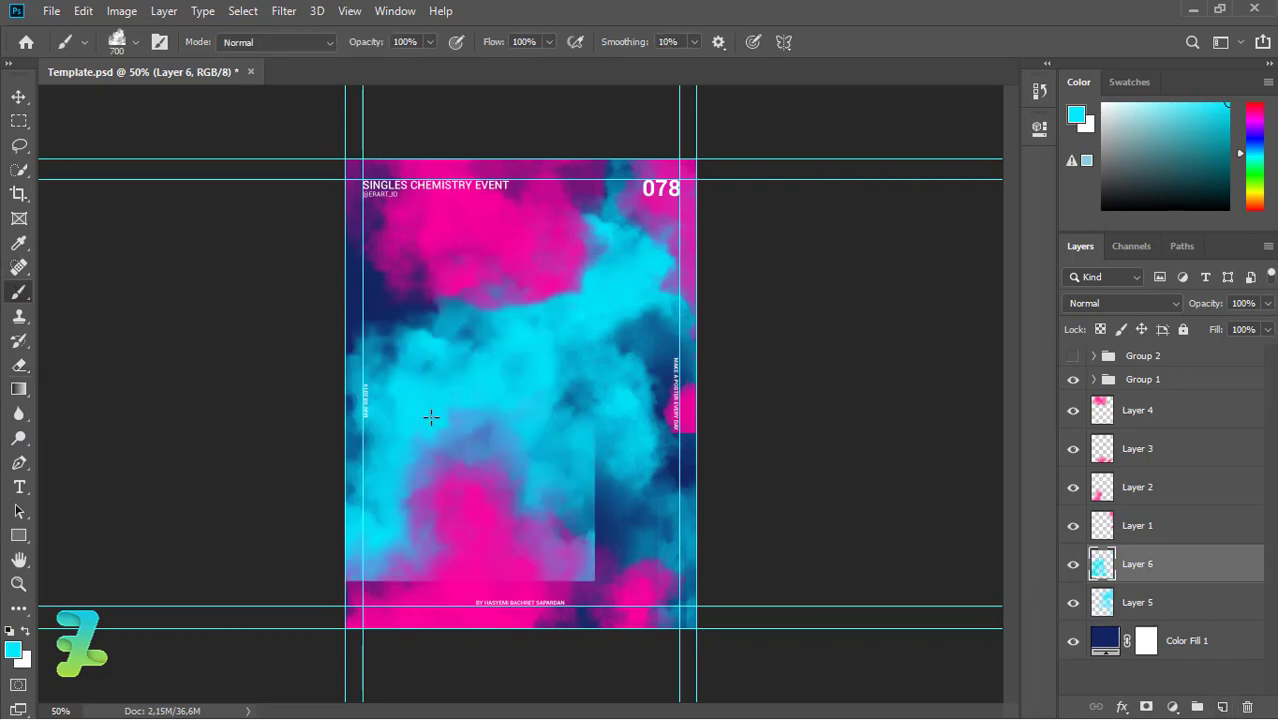
pyautogui.hotkey('ctrl', 'z')
pyautogui.click(399, 380)
pyautogui.click(20, 366)
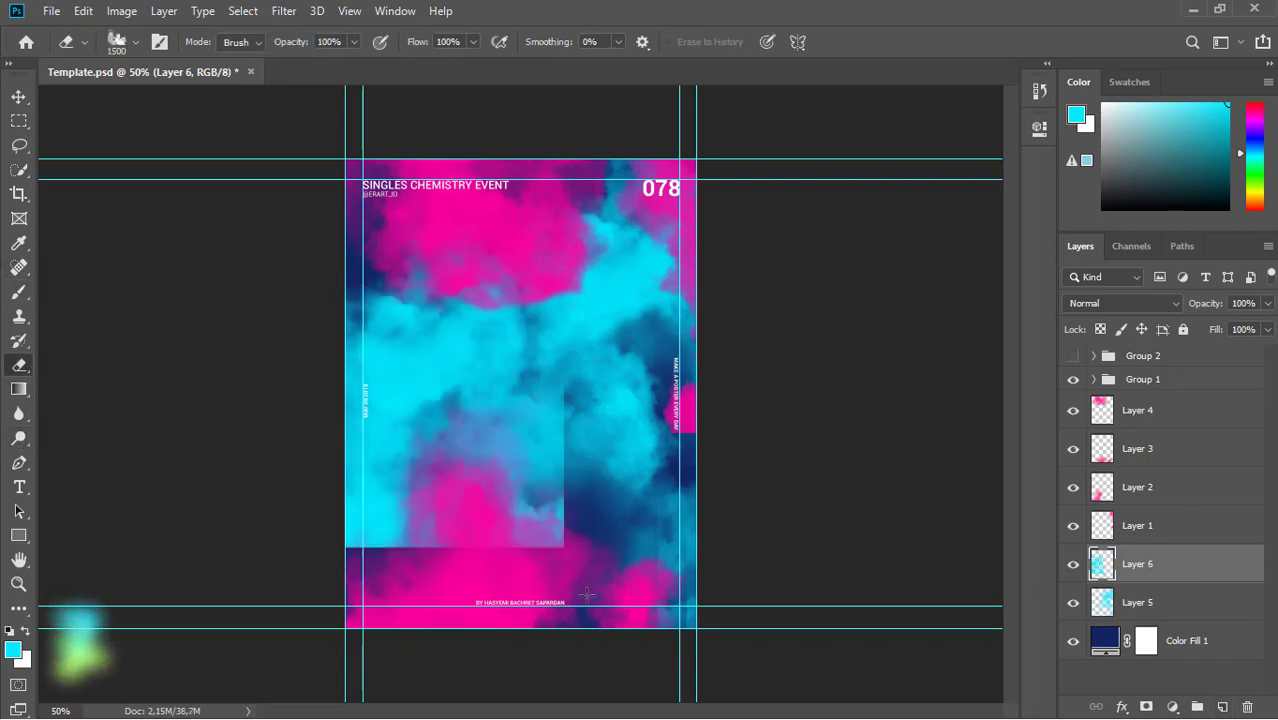
pyautogui.moveTo(420, 460); pyautogui.dragTo(556, 516)
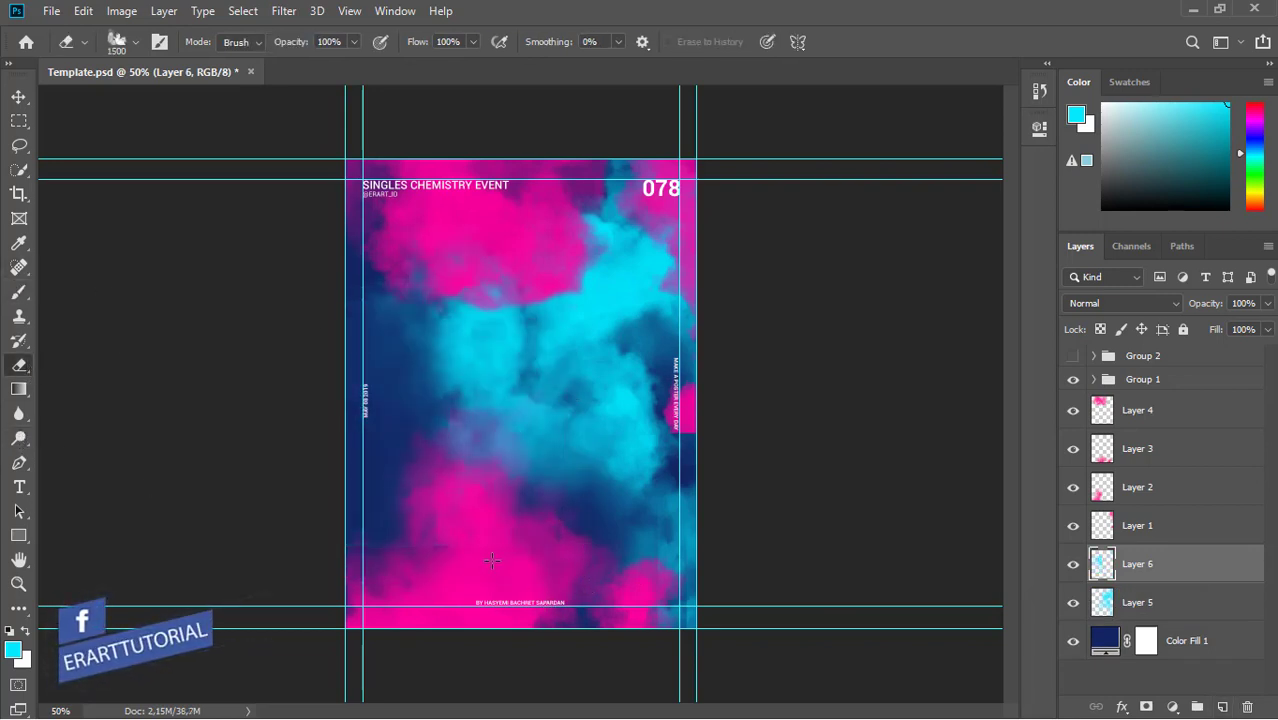
# Select all layers from Layer 4 down to Color Fill 1
pyautogui.click(17, 97)
pyautogui.click(1180, 411)
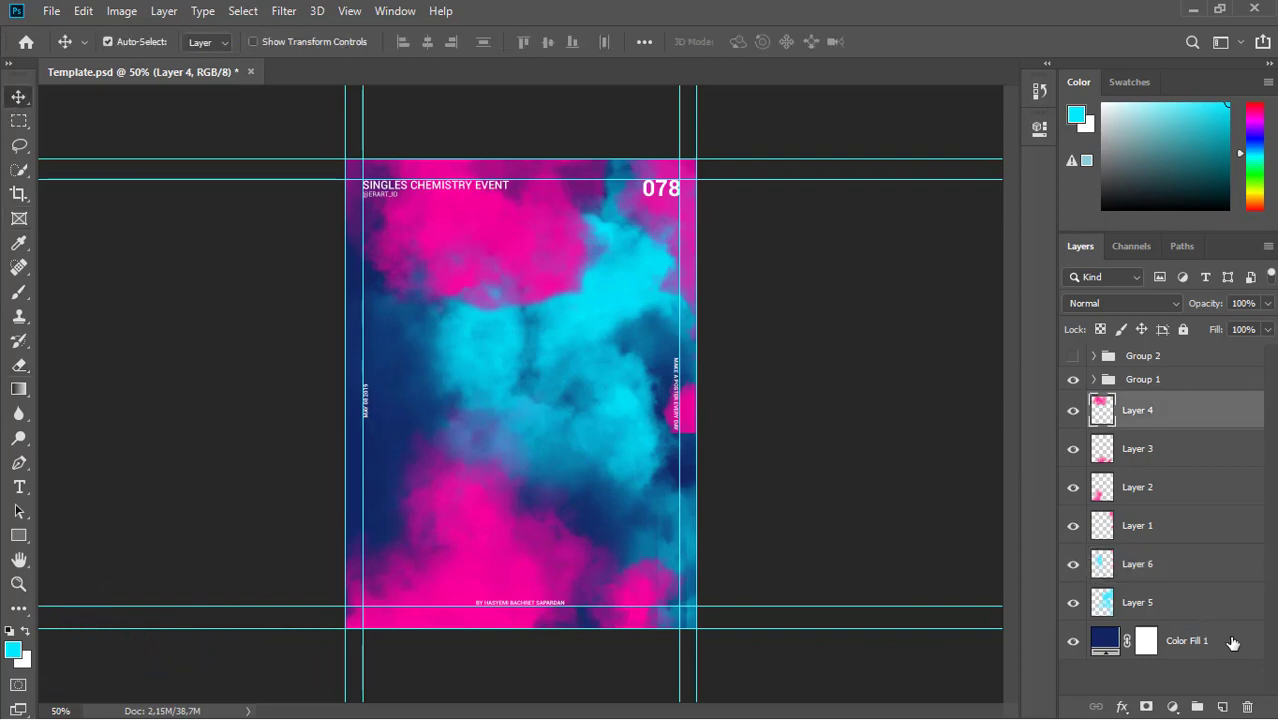
pyautogui.keyDown('shift'); pyautogui.click(1237, 643); pyautogui.keyUp('shift')
# Convert the selected layers to a smart object and add subtle Uniform, Monochromatic noise
pyautogui.rightClick(1237, 643)
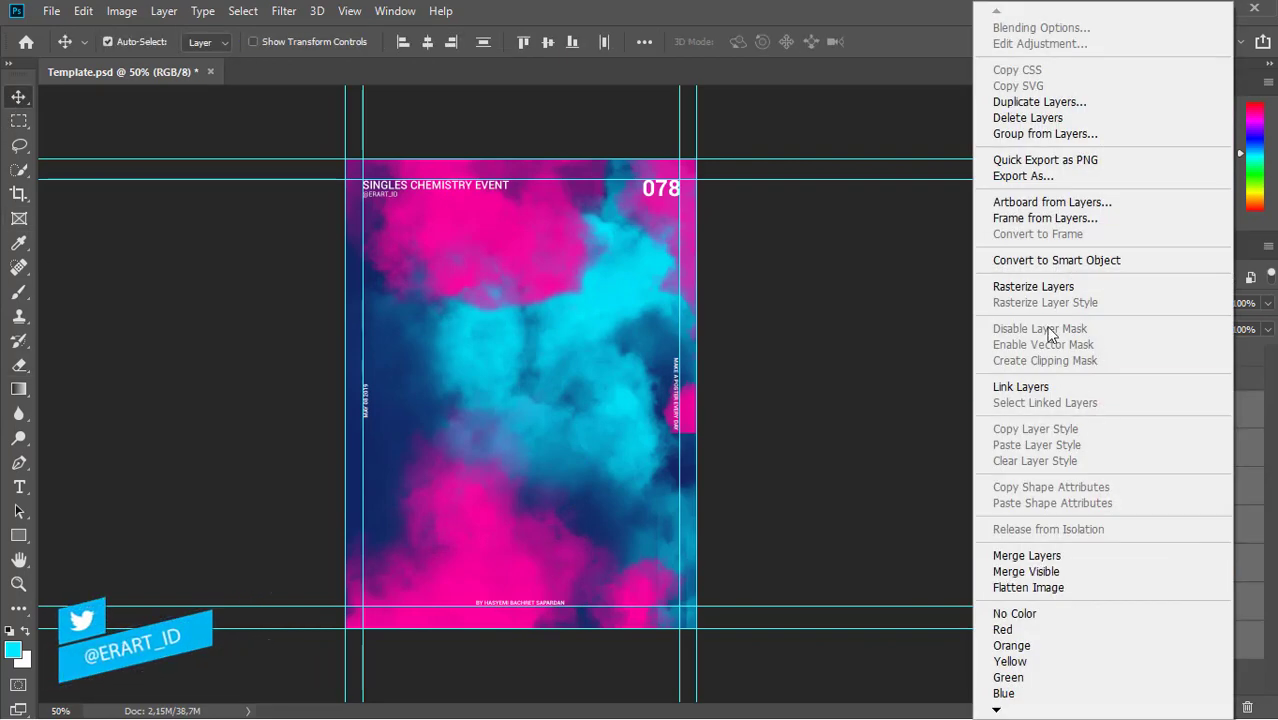
pyautogui.click(1036, 264)
pyautogui.click(122, 12)
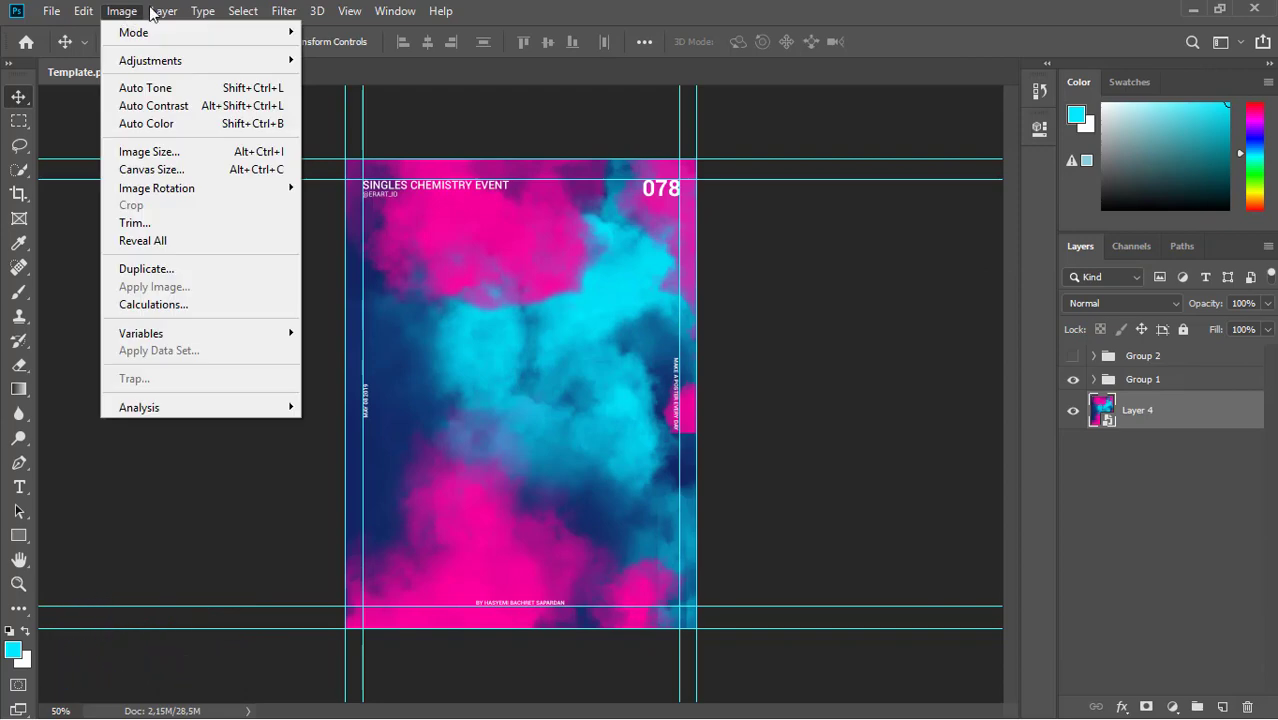
pyautogui.moveTo(380, 259)
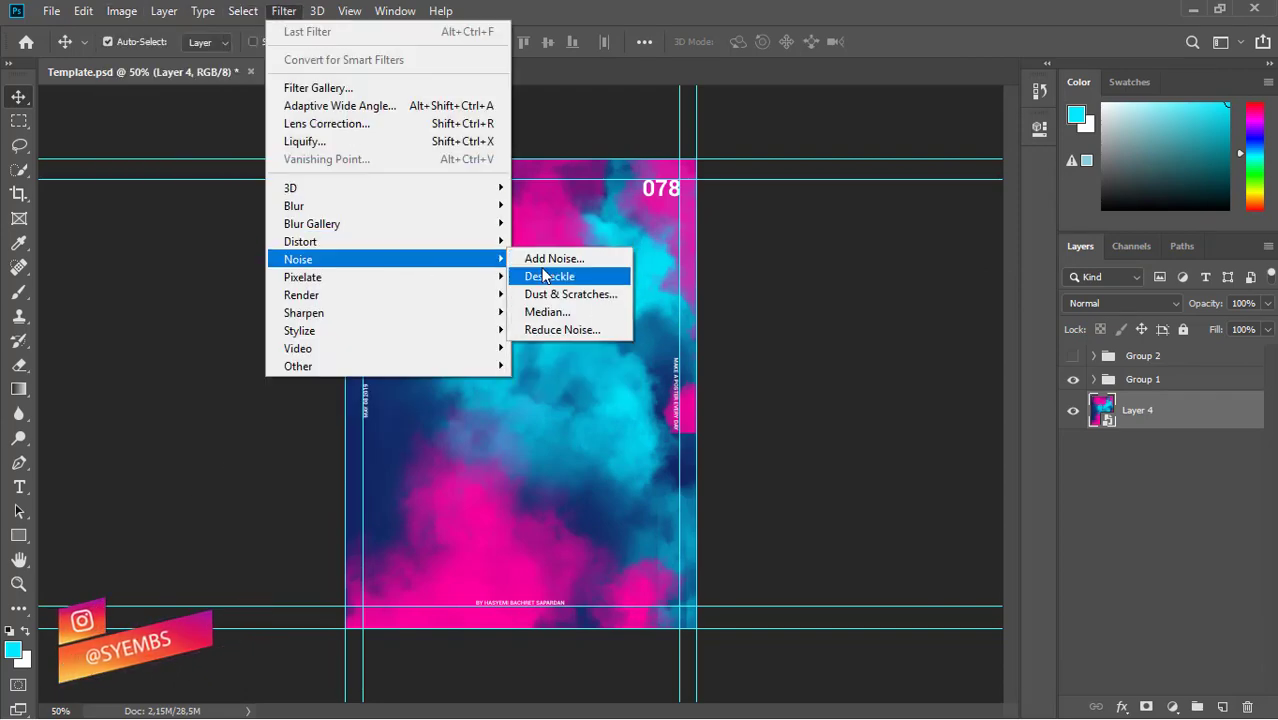
pyautogui.click(544, 259)
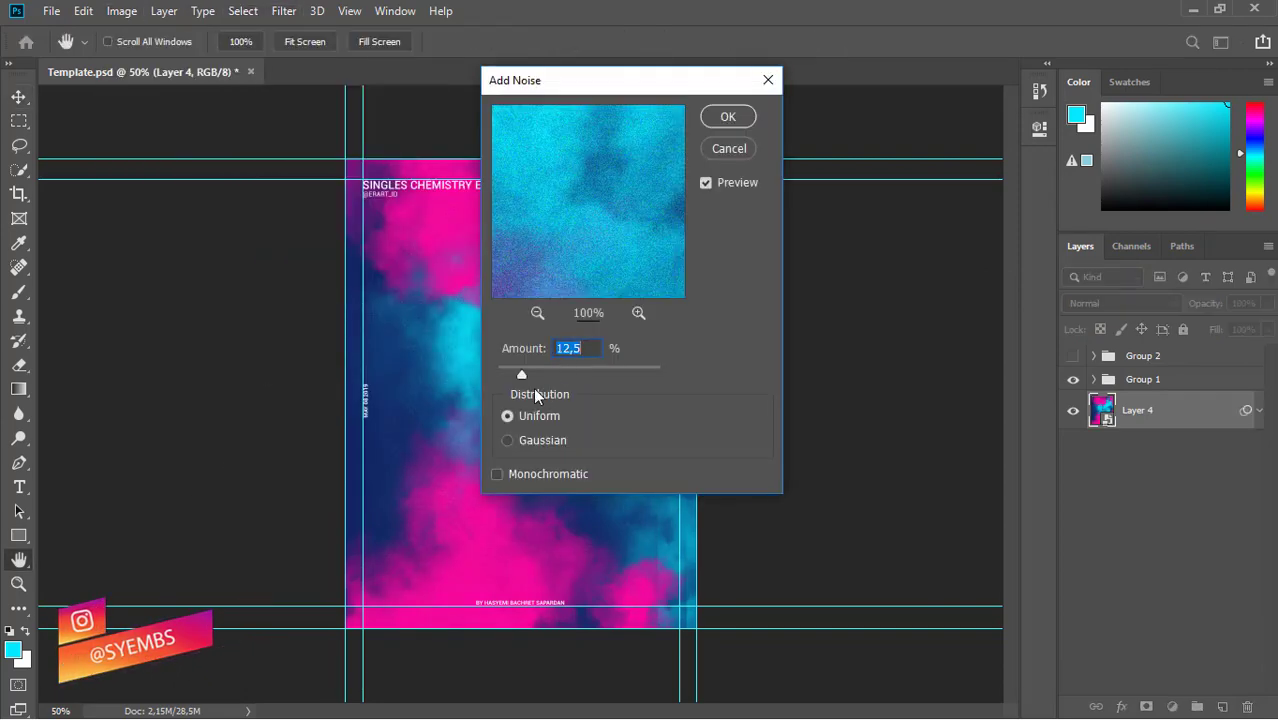
pyautogui.moveTo(533, 384); pyautogui.dragTo(557, 375)
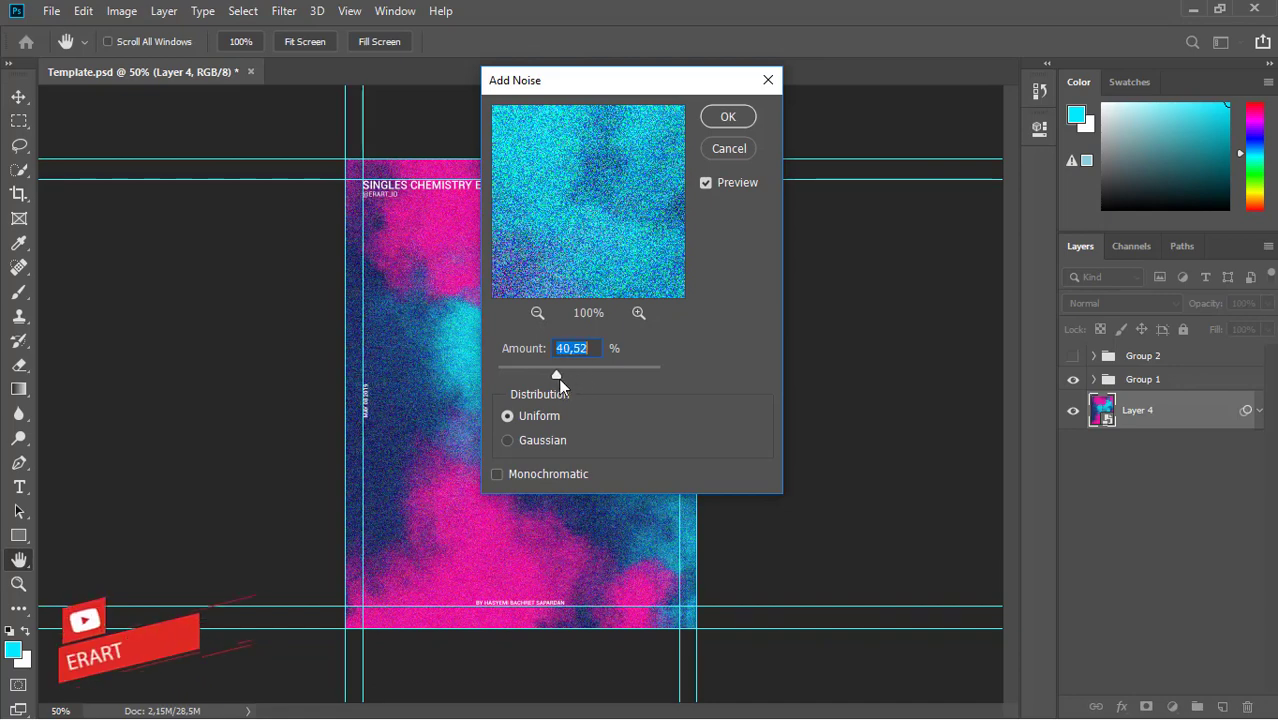
pyautogui.click(508, 440)
pyautogui.click(497, 474)
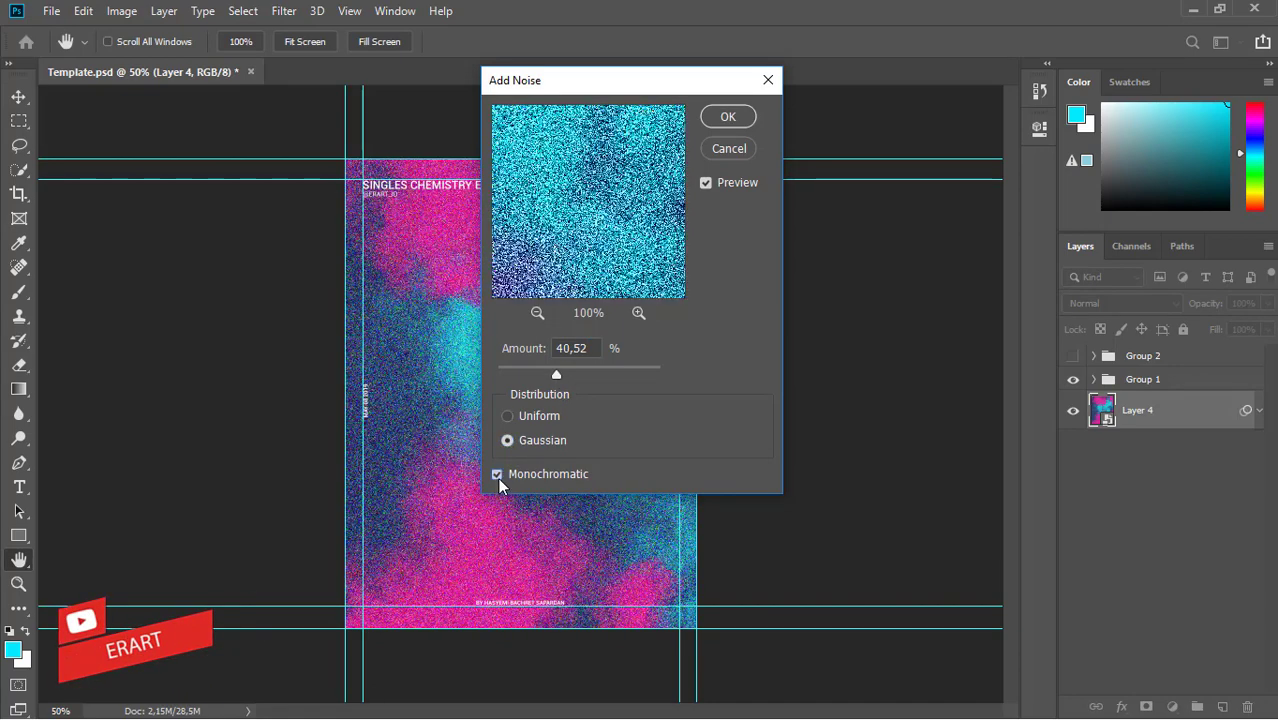
pyautogui.click(507, 415)
pyautogui.moveTo(557, 375); pyautogui.dragTo(512, 377)
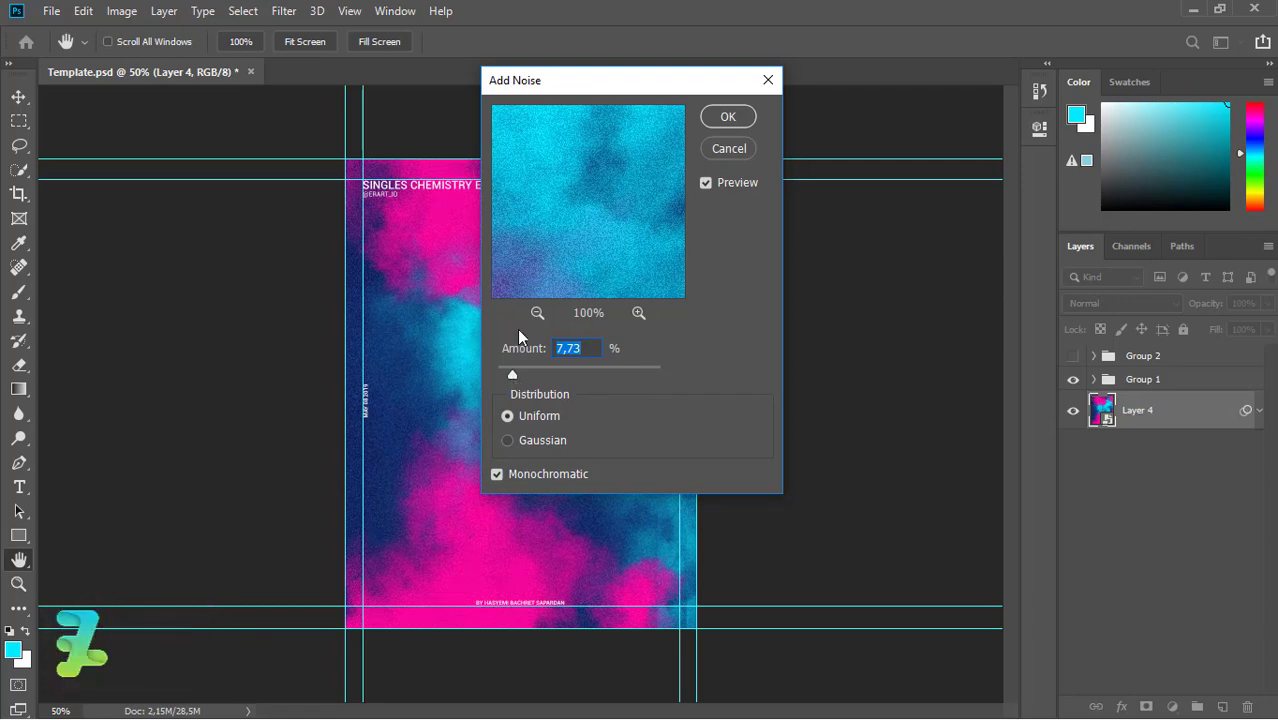
pyautogui.moveTo(582, 97); pyautogui.dragTo(784, 110)
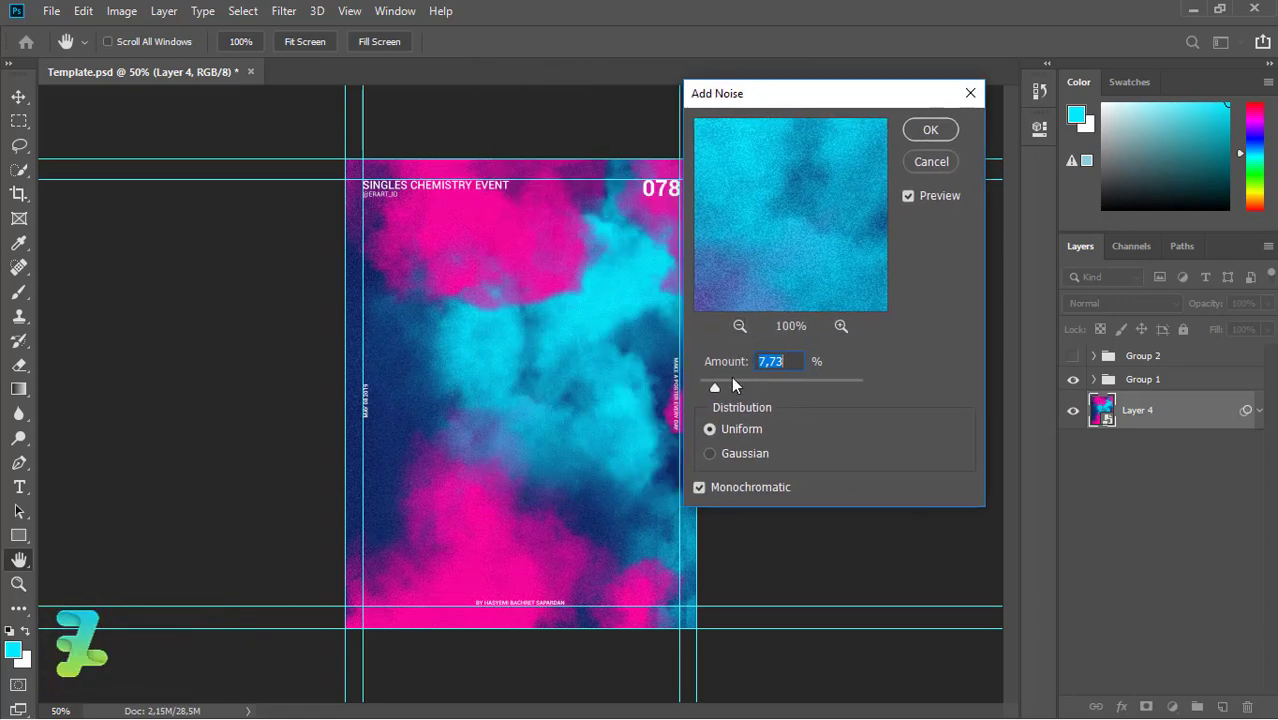
pyautogui.click(930, 129)
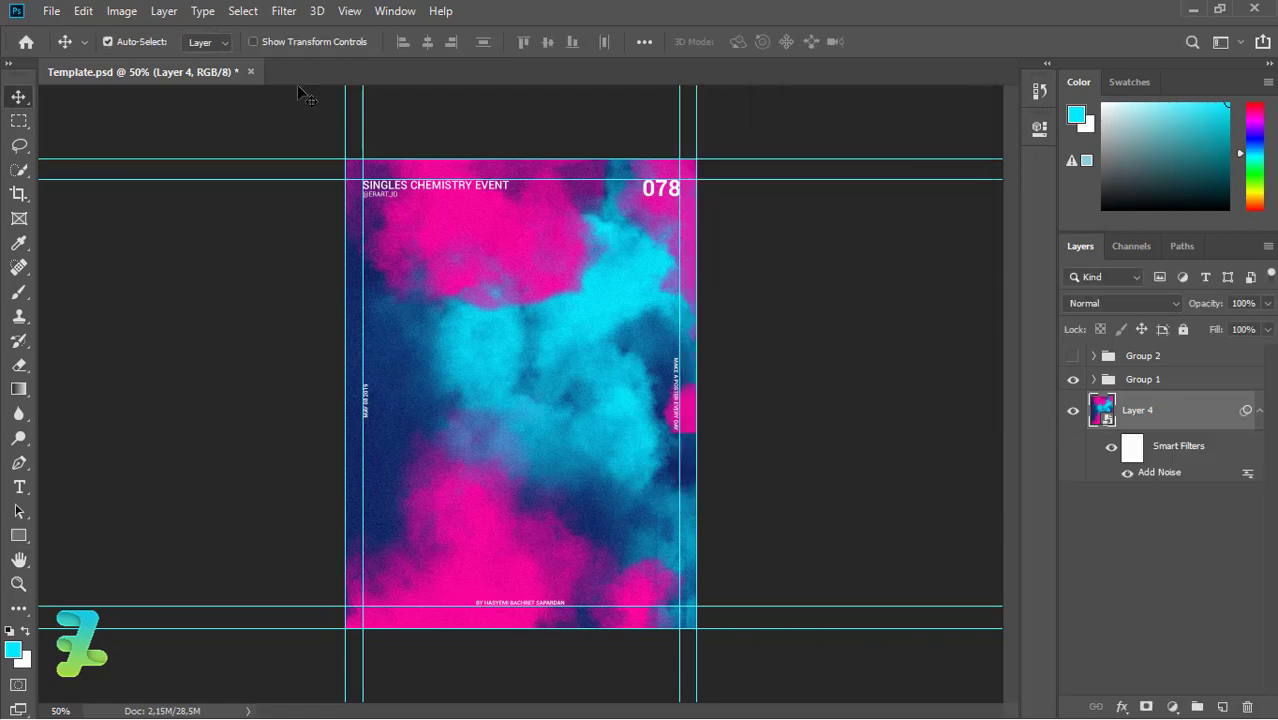
# Apply a Gaussian Blur with a small radius to the smoke smart object
pyautogui.click(284, 11)
pyautogui.click(565, 276)
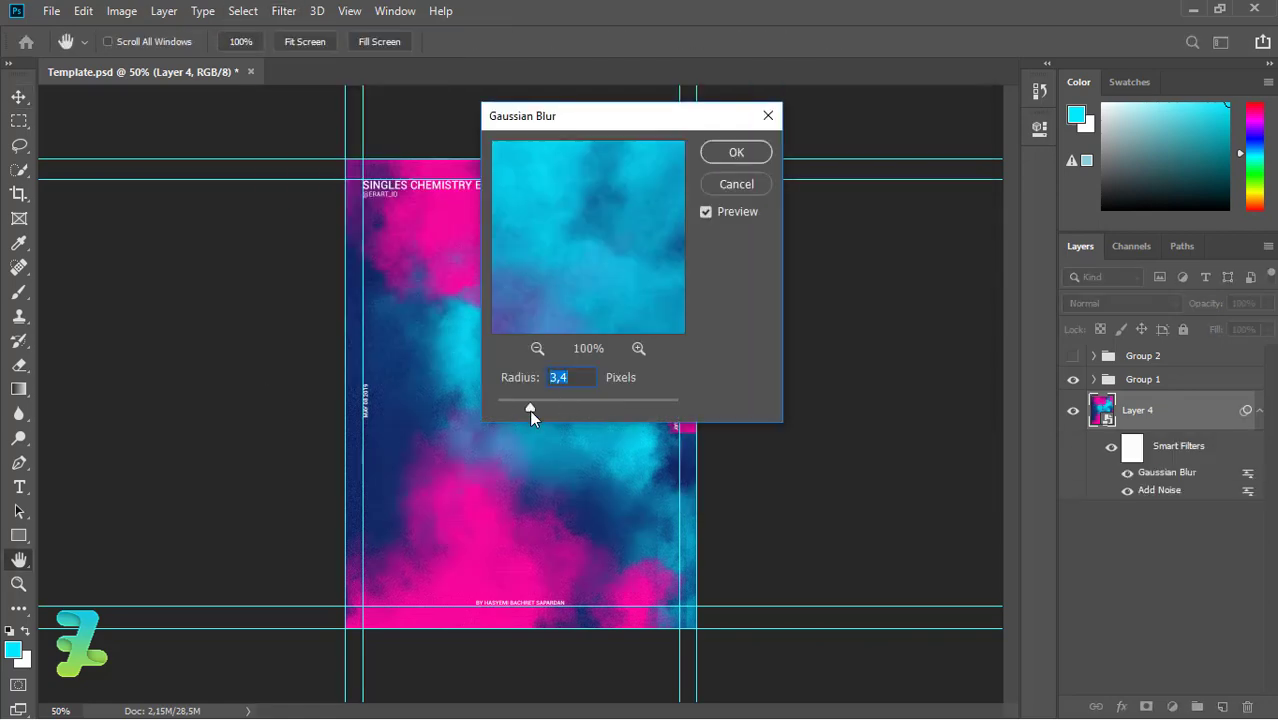
pyautogui.moveTo(529, 409); pyautogui.dragTo(519, 410)
pyautogui.click(736, 155)
# Add a second, slightly weaker Add Noise filter on top
pyautogui.click(284, 11)
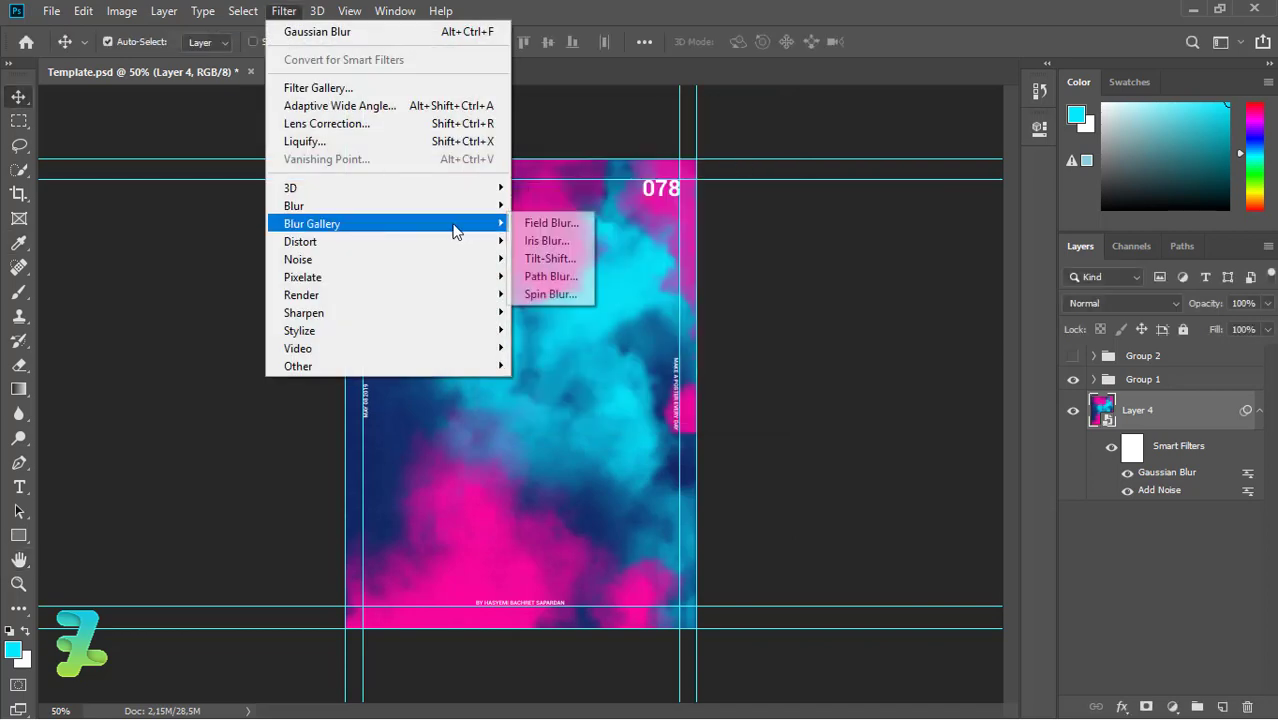
pyautogui.click(548, 259)
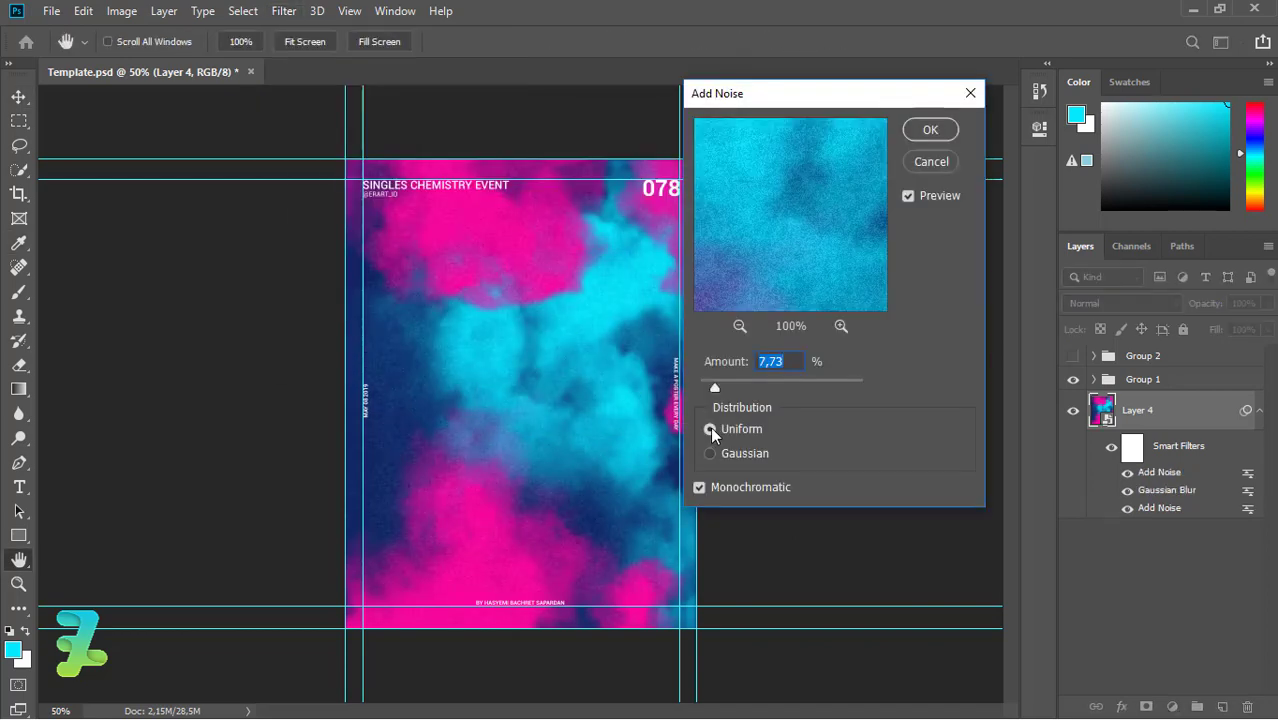
pyautogui.moveTo(714, 388); pyautogui.dragTo(709, 389)
pyautogui.click(910, 135)
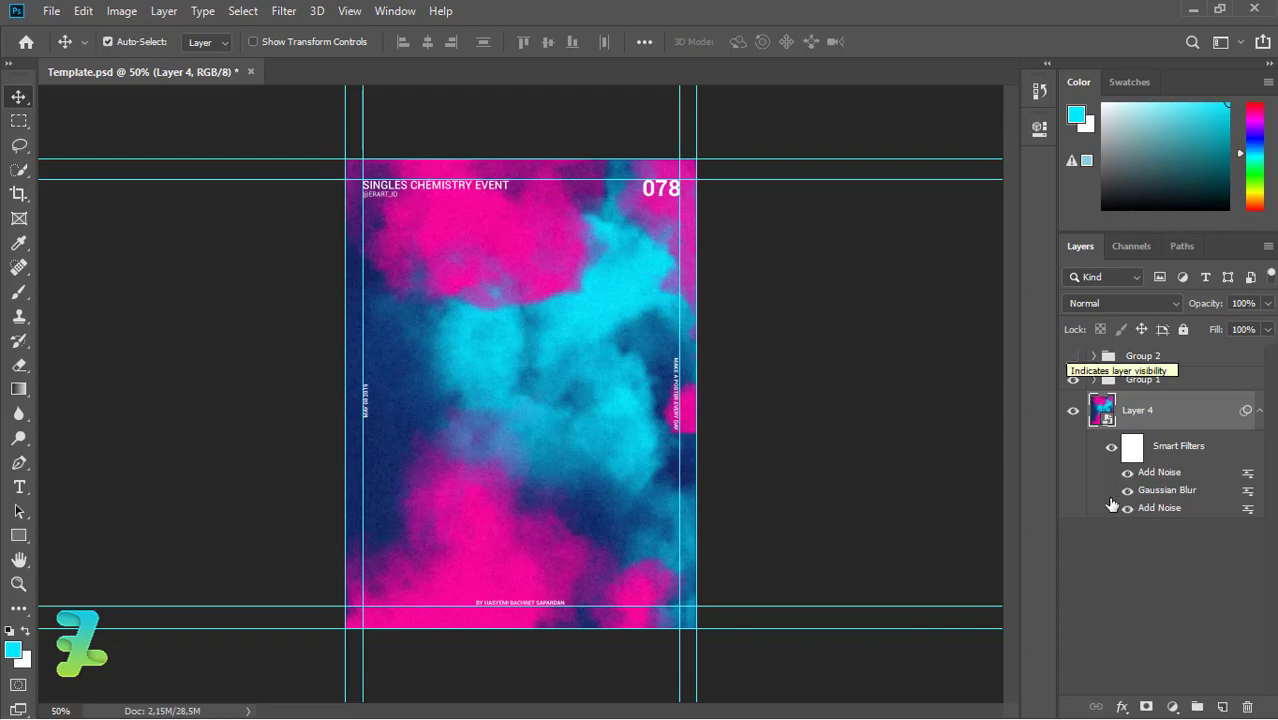
# Add a new layer and set the Rectangle tool to a vector shape with black fill
pyautogui.click(1222, 707)
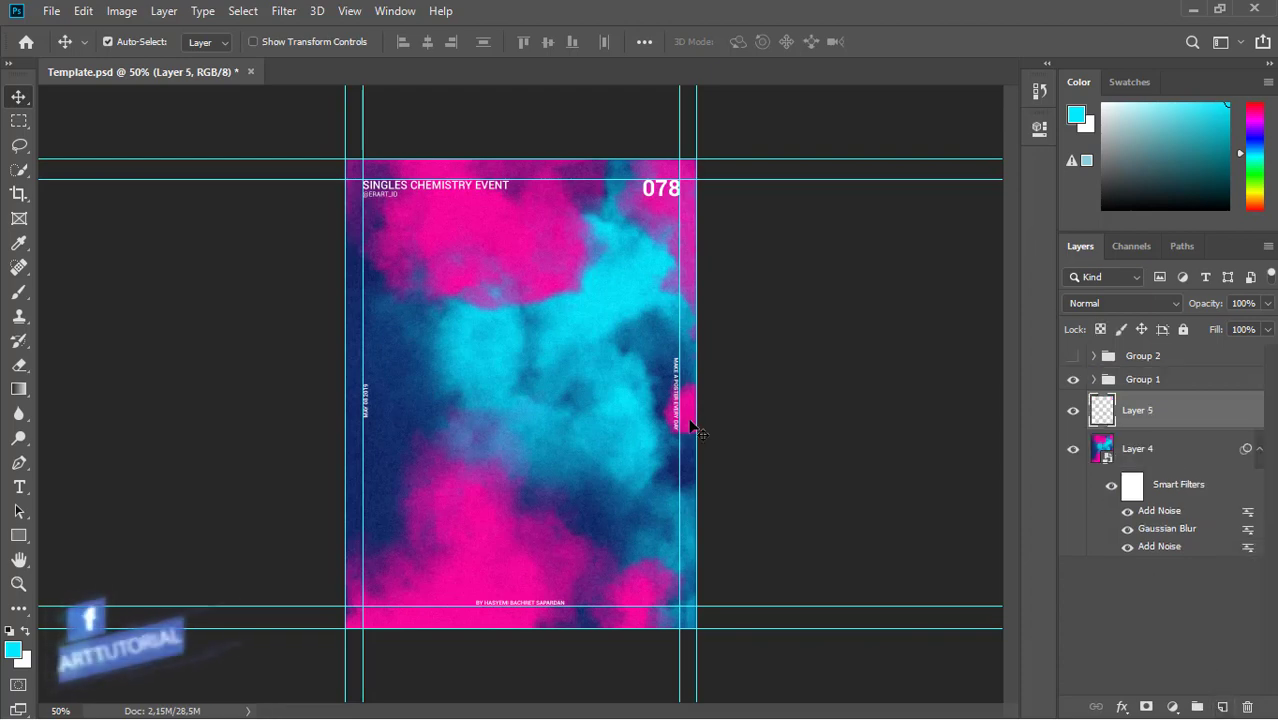
pyautogui.click(25, 536)
pyautogui.click(135, 41)
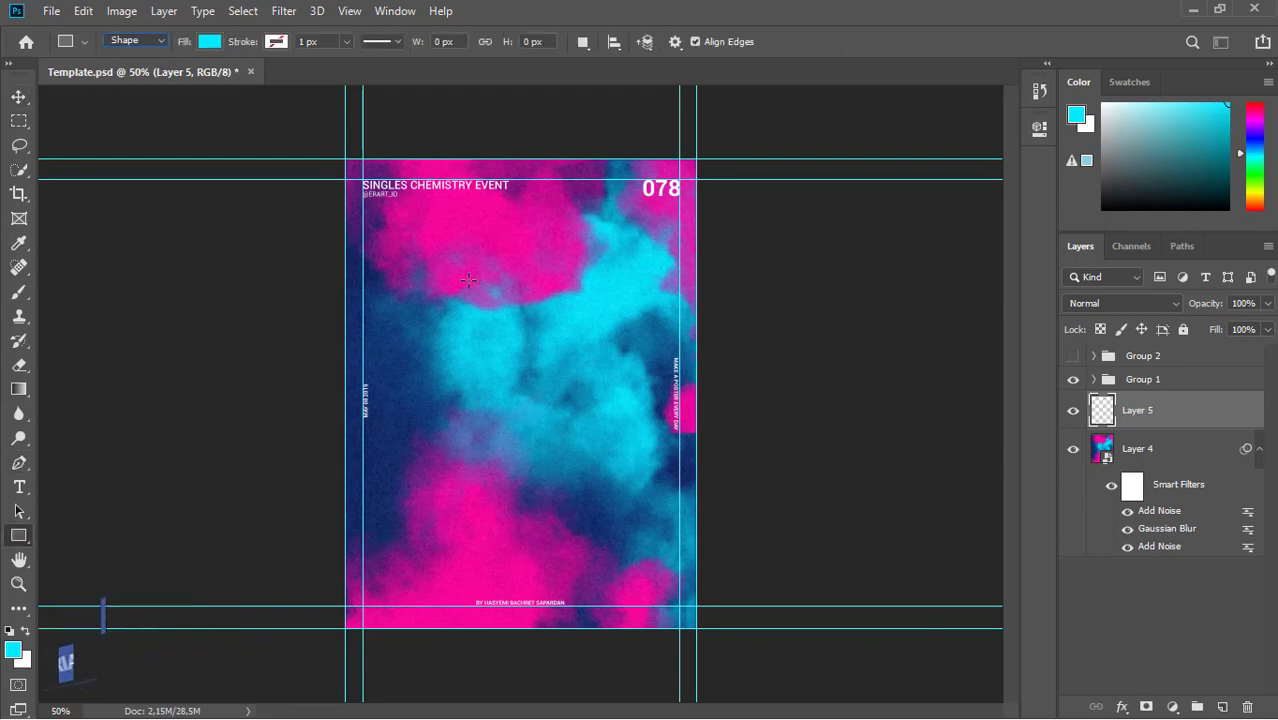
pyautogui.click(212, 43)
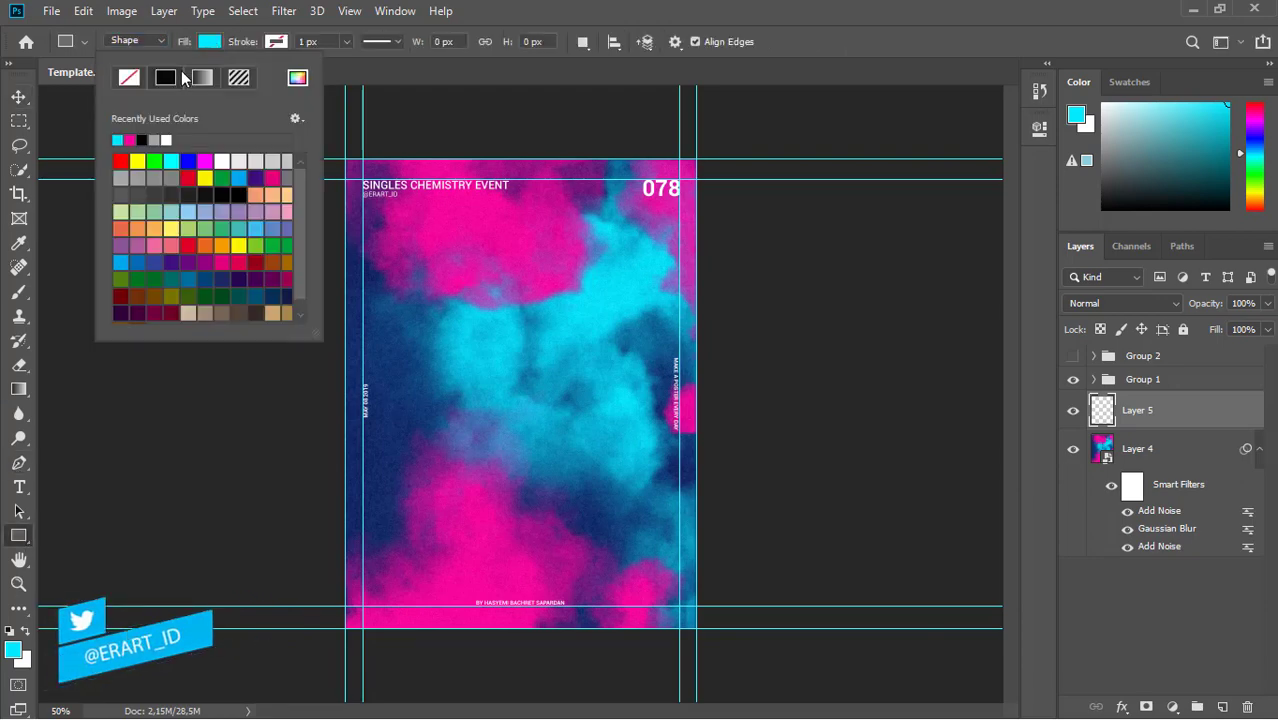
pyautogui.click(168, 81)
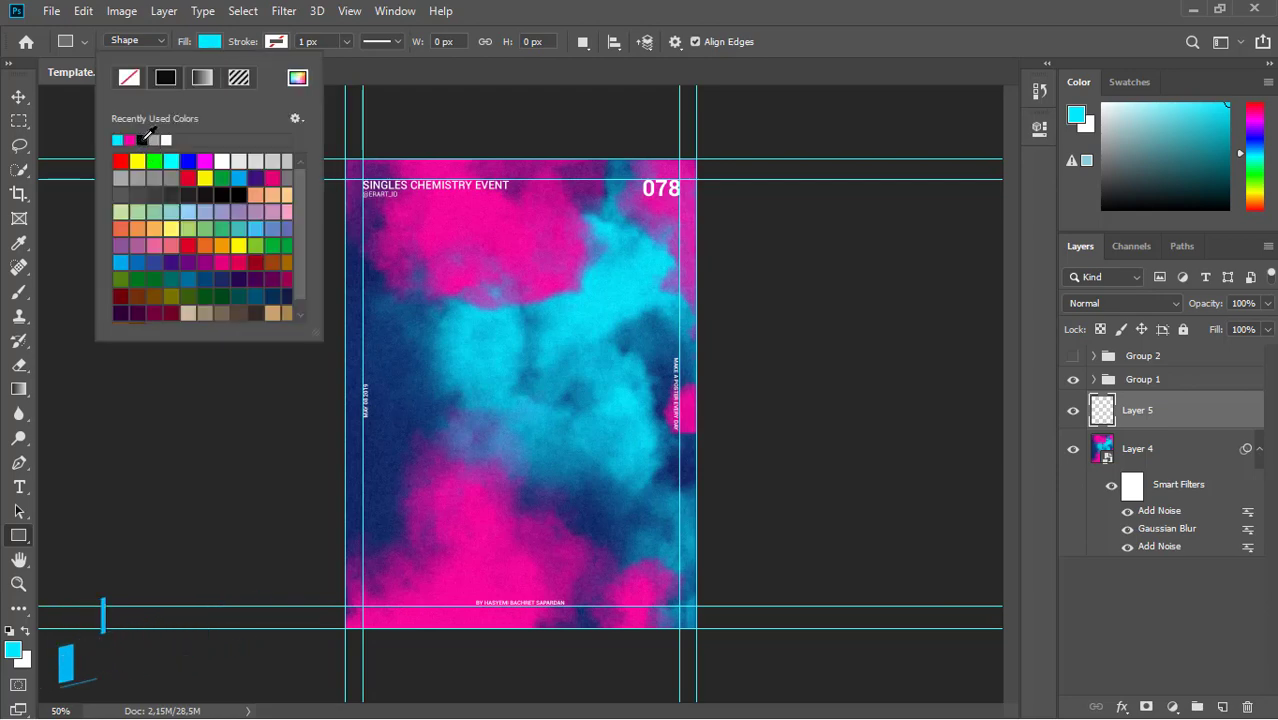
pyautogui.click(238, 193)
pyautogui.click(209, 41)
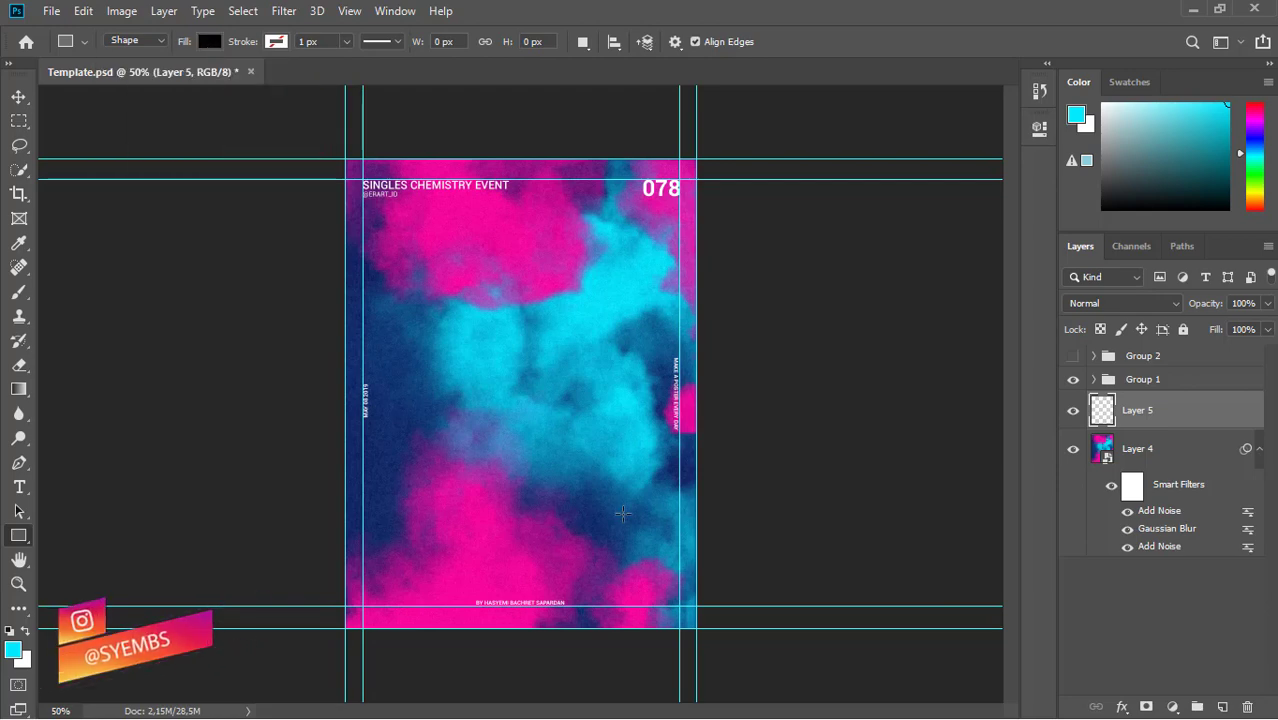
# Draw a black rectangle inside the poster margins and move the smoke layer above it
pyautogui.moveTo(557, 464); pyautogui.dragTo(377, 203)
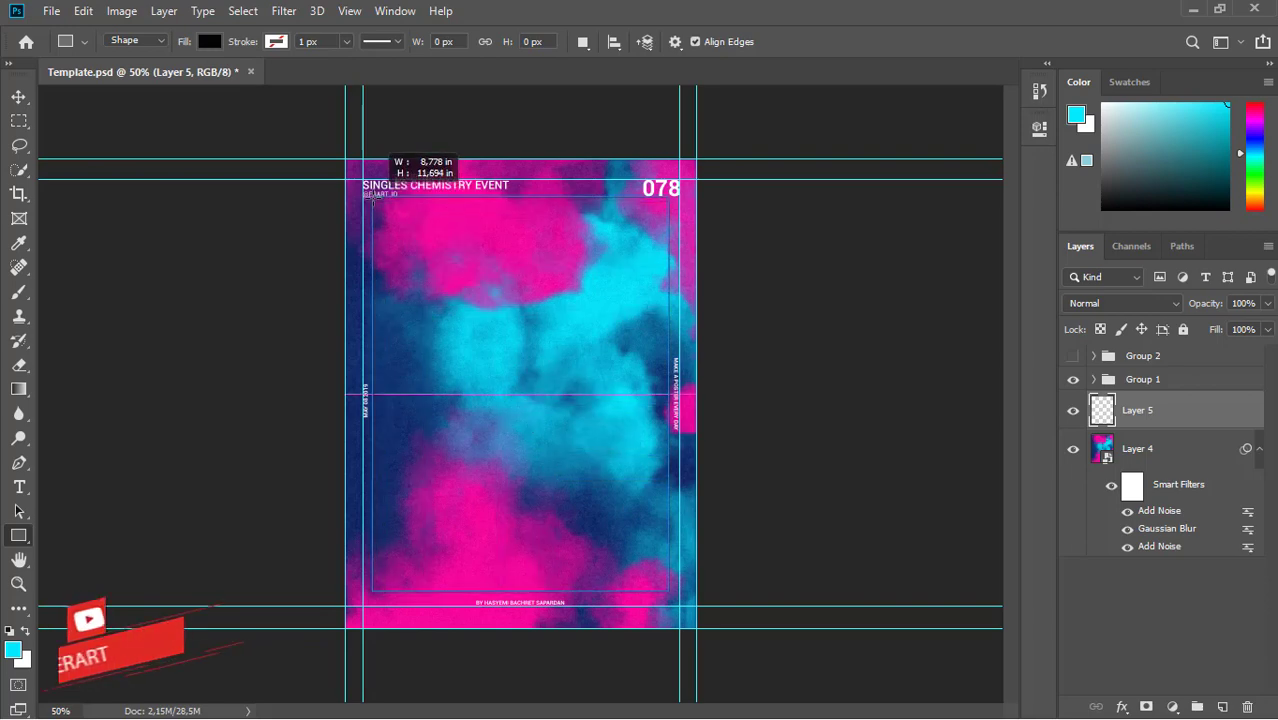
pyautogui.moveTo(375, 204); pyautogui.dragTo(372, 197)
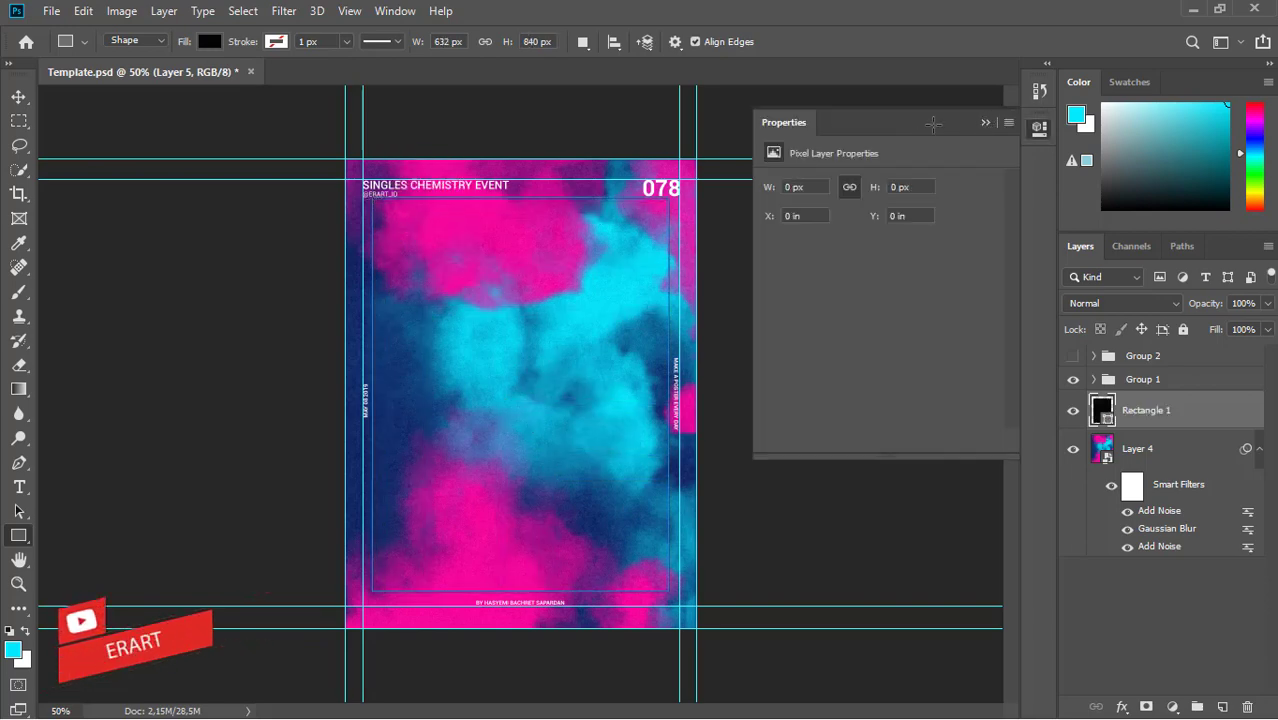
pyautogui.press('v')
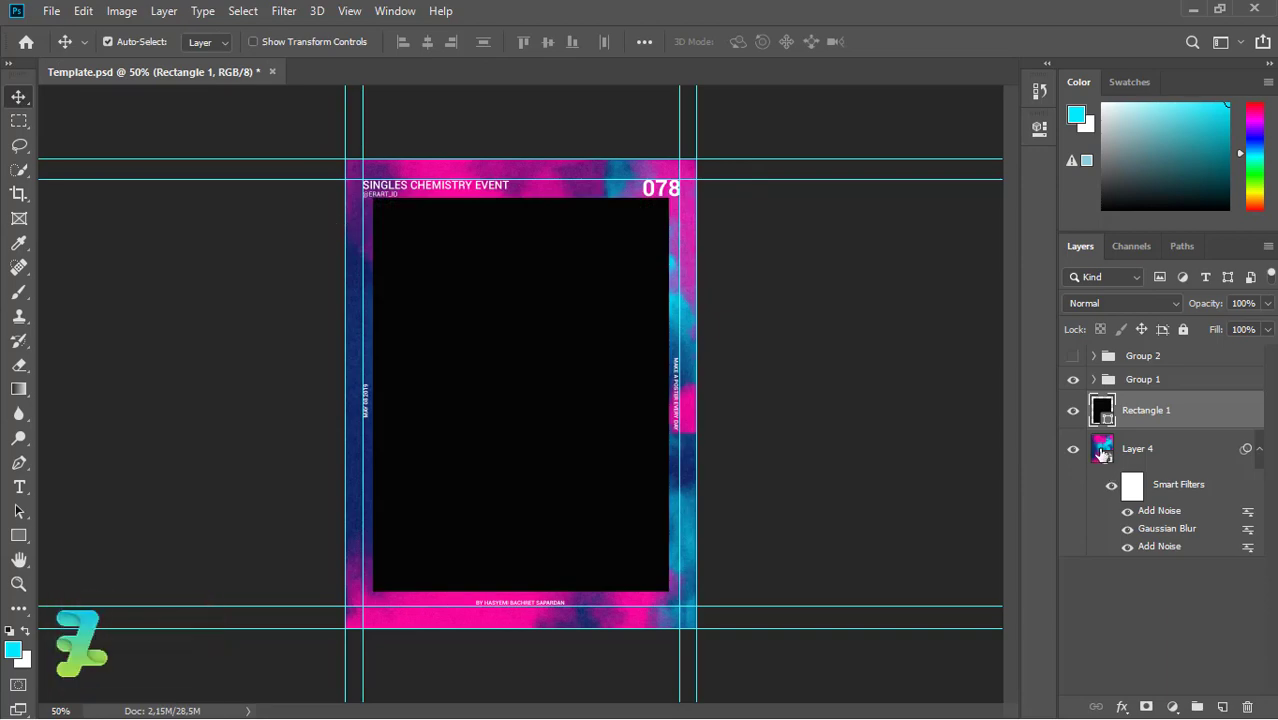
pyautogui.moveTo(1108, 447); pyautogui.dragTo(1108, 400)
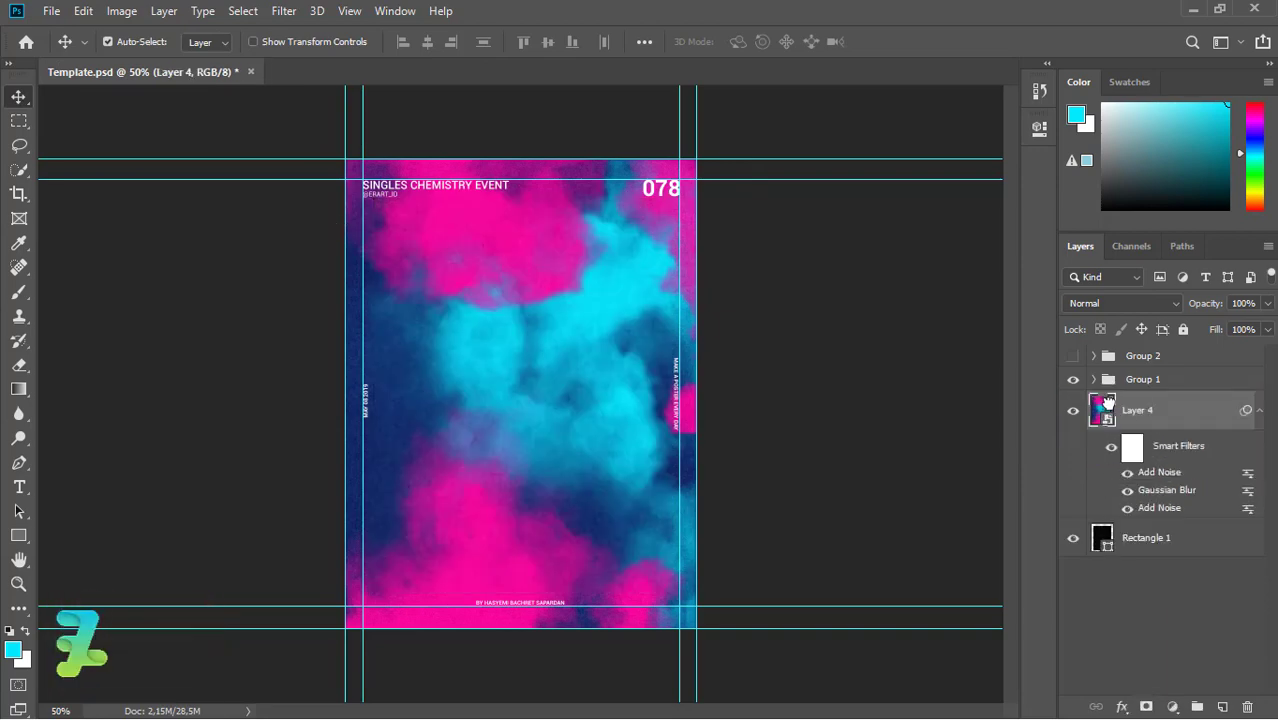
# Move the black rectangle above the smoke layer, cancelling an accidental cloud-layer transform
pyautogui.moveTo(1102, 538); pyautogui.dragTo(1101, 412)
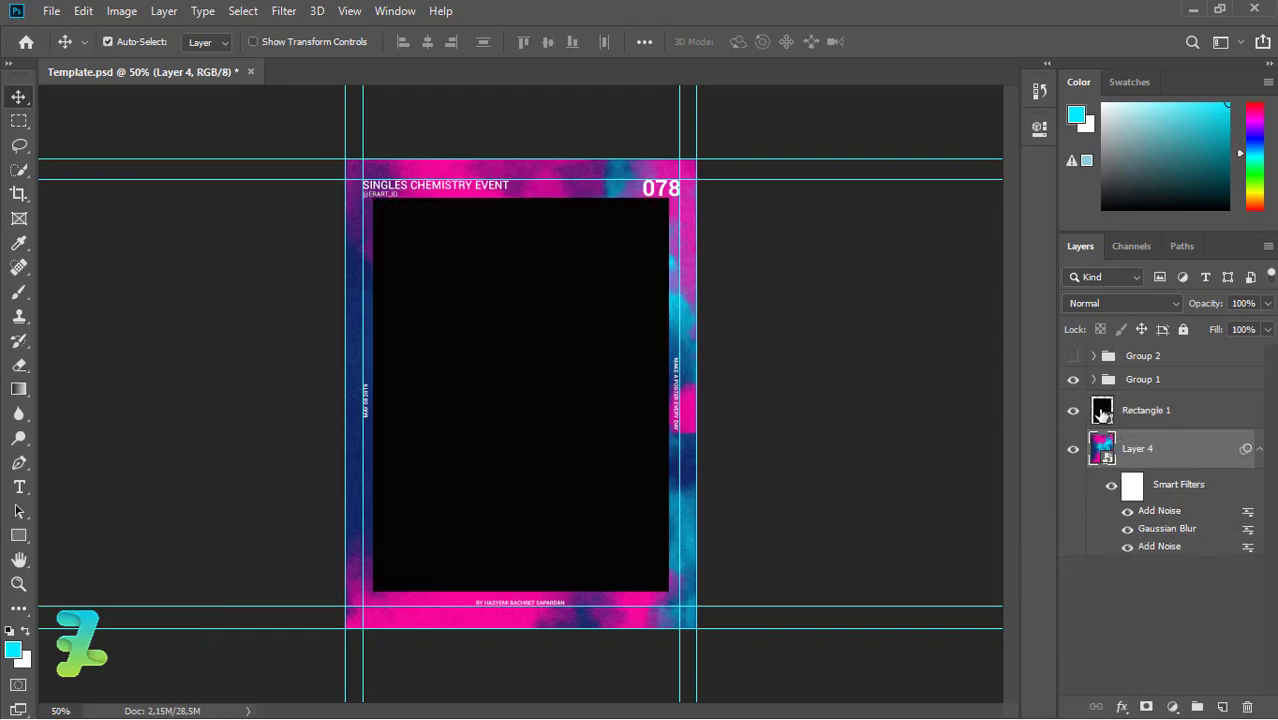
pyautogui.hotkey('ctrl', 't')
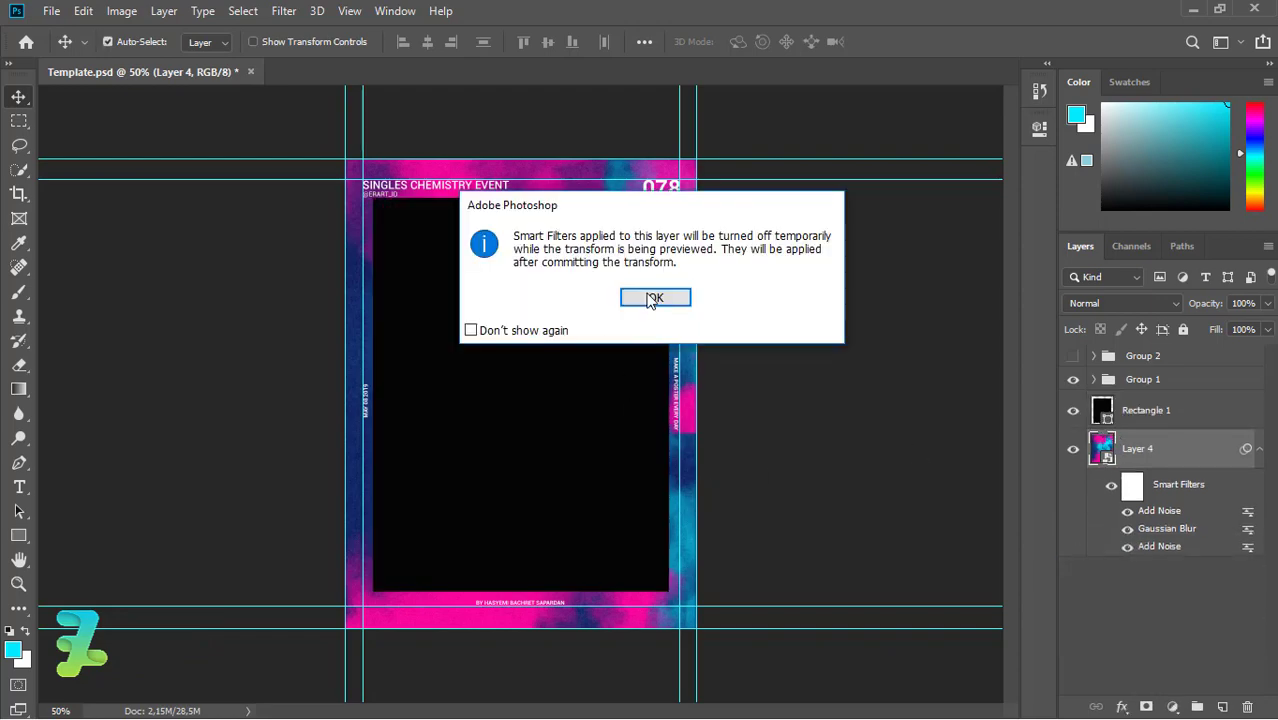
pyautogui.click(645, 300)
pyautogui.hotkey('ctrl', 't')
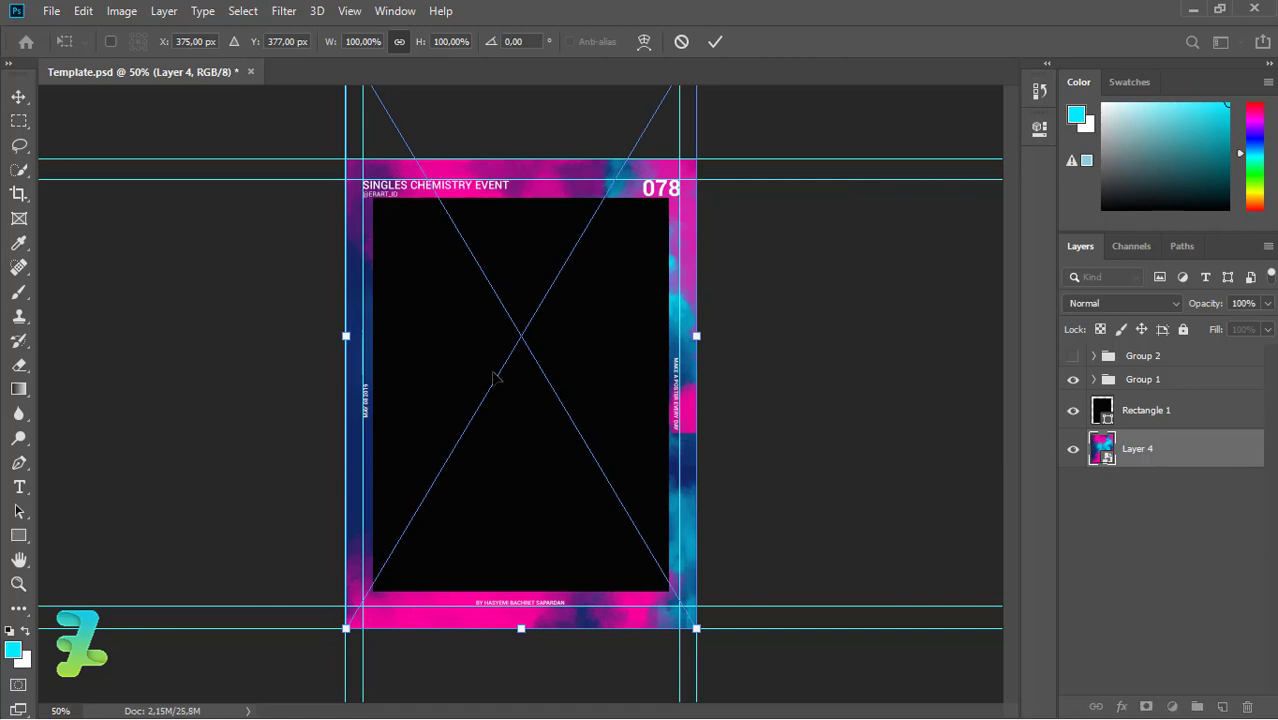
pyautogui.press('Escape')
# Centre Rectangle 1 horizontally and pull its top edge down below the title
pyautogui.click(1189, 416)
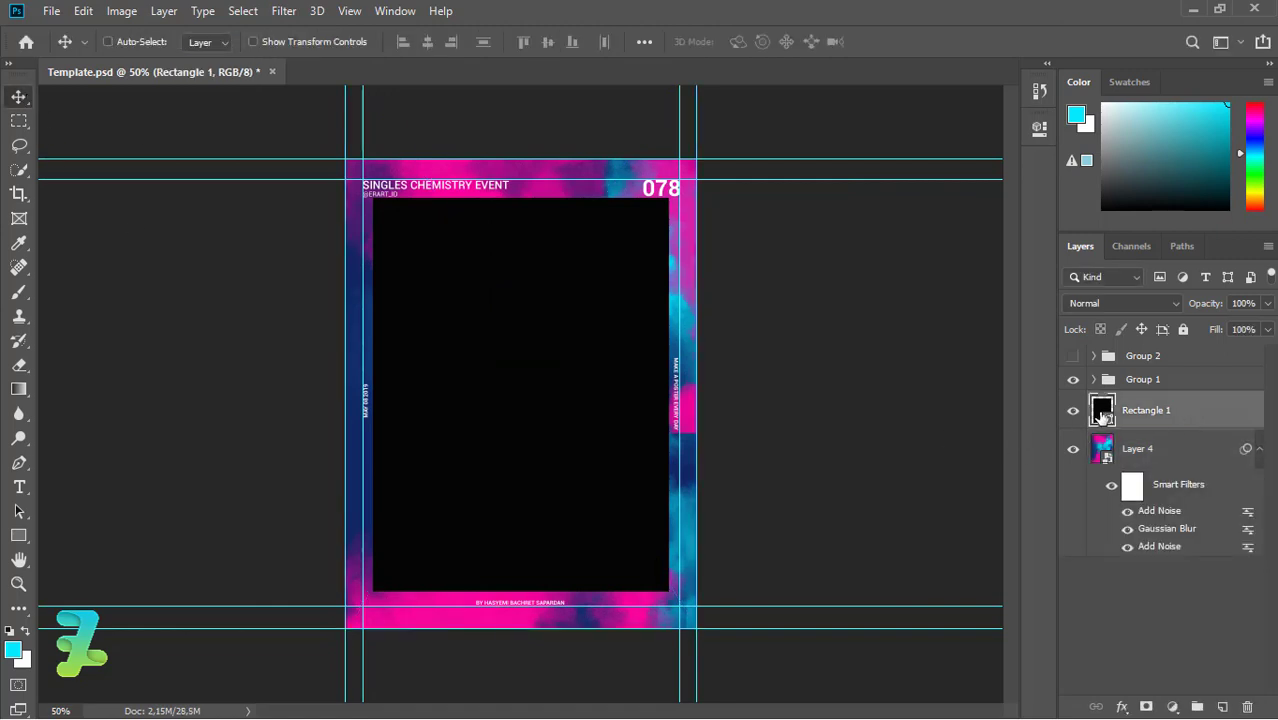
pyautogui.hotkey('ctrl', 'a')
pyautogui.click(422, 43)
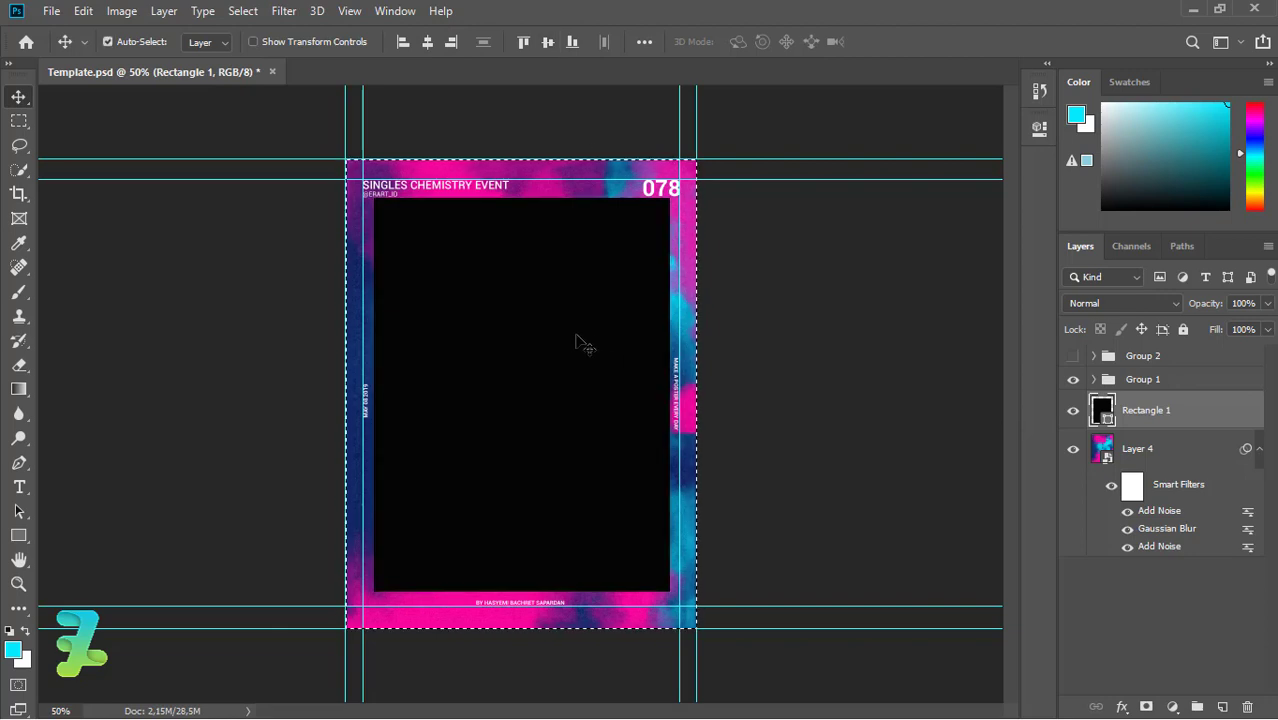
pyautogui.hotkey('ctrl', 'd')
pyautogui.hotkey('ctrl', 't')
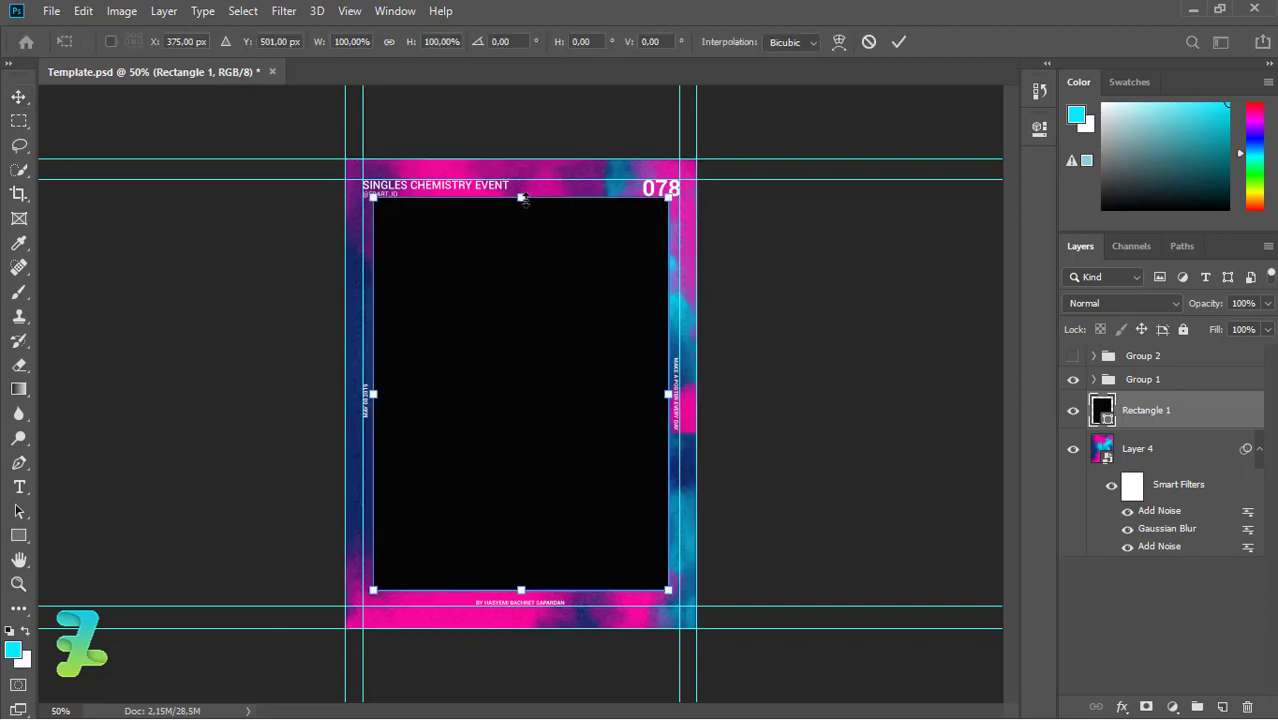
pyautogui.moveTo(521, 197); pyautogui.dragTo(521, 206)
pyautogui.press('Return')
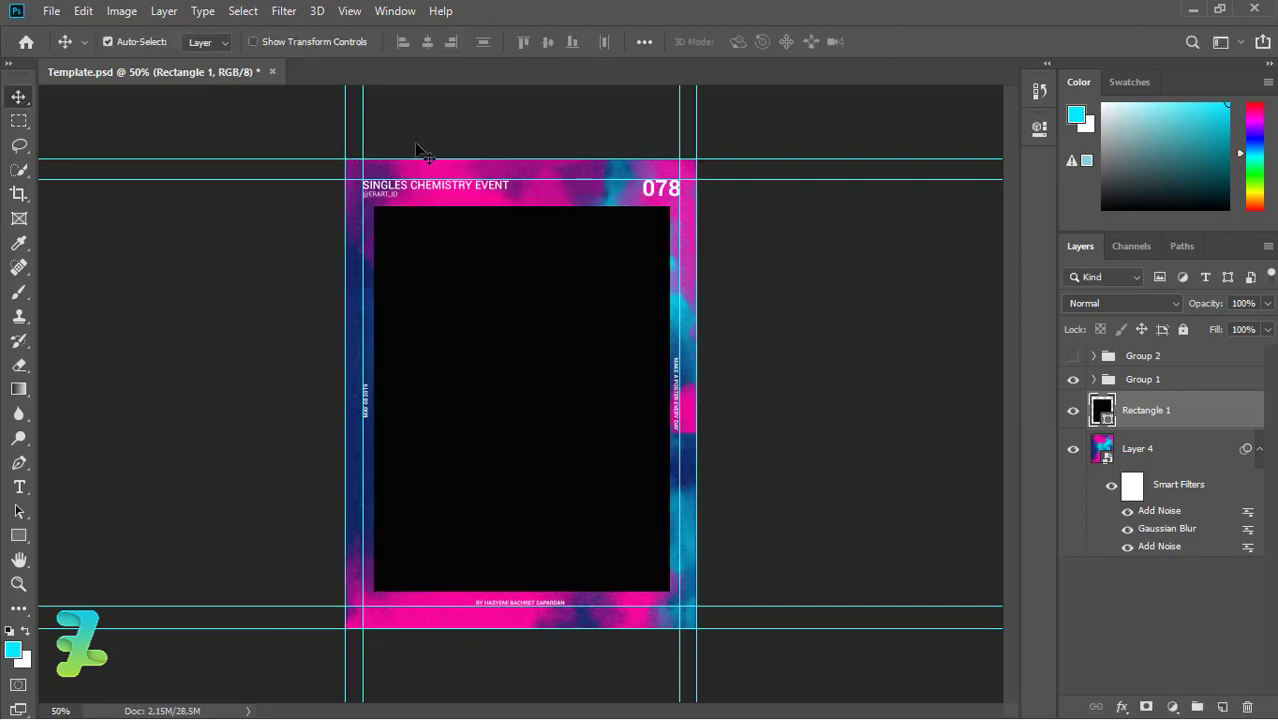
# Centre the rectangle vertically, narrow it from the right, and recentre it horizontally
pyautogui.hotkey('ctrl', 'a')
pyautogui.click(548, 42)
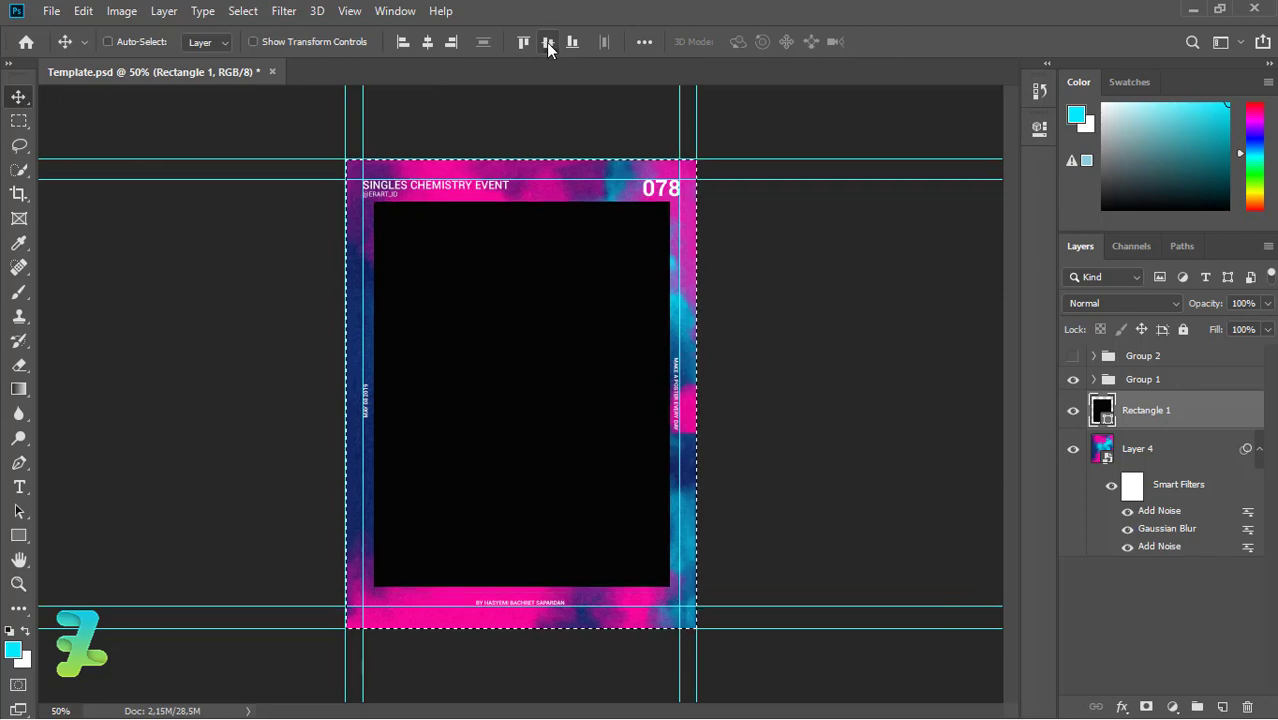
pyautogui.press('ctrl')
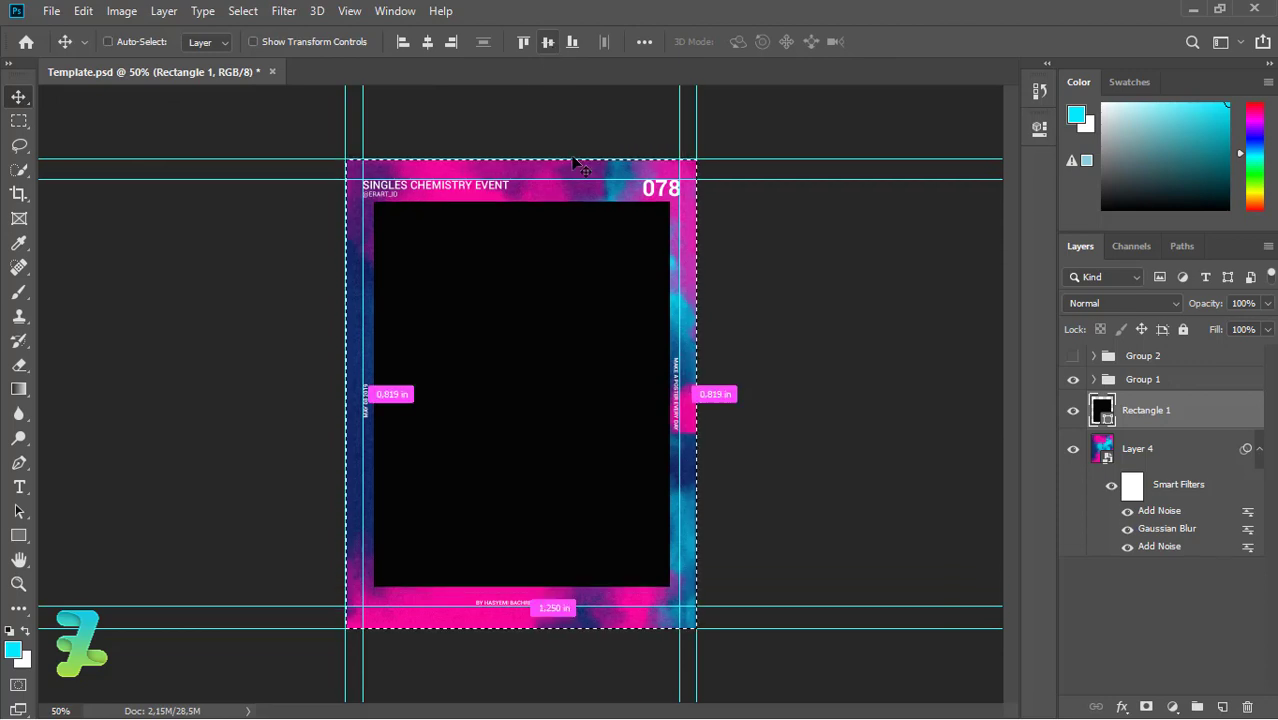
pyautogui.press('ctrl')
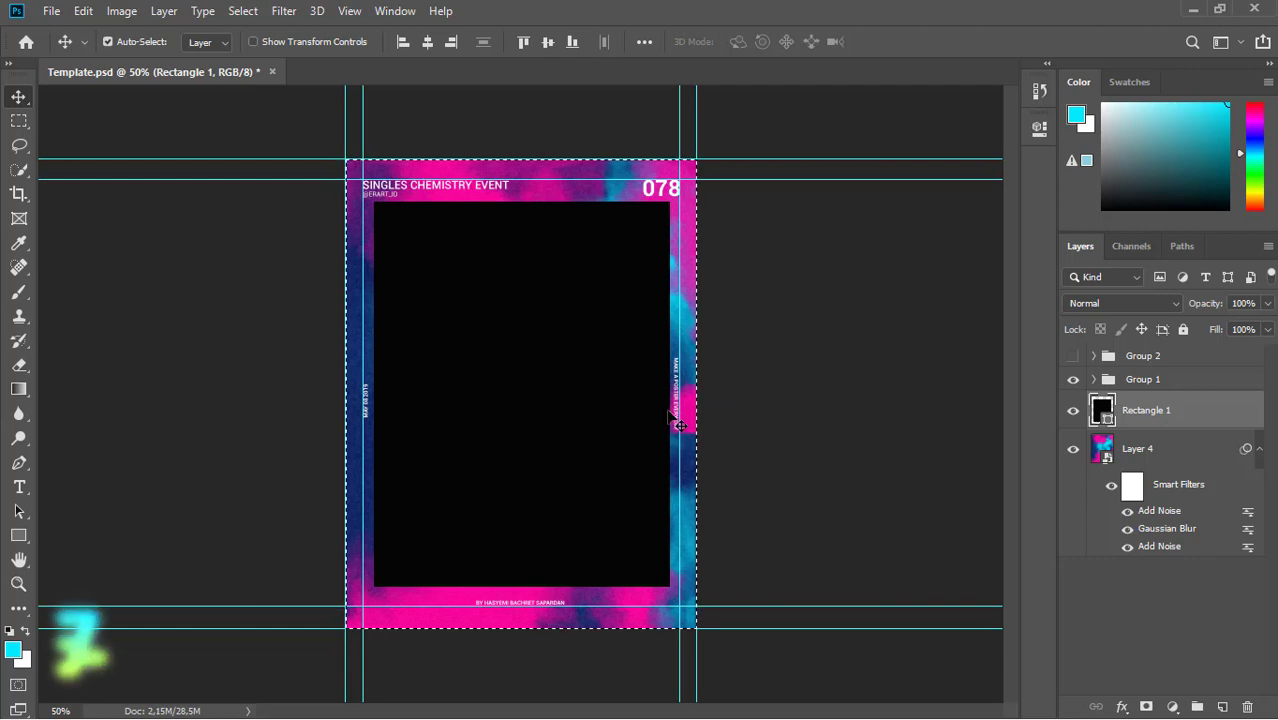
pyautogui.hotkey('ctrl', 'd')
pyautogui.hotkey('ctrl', 't')
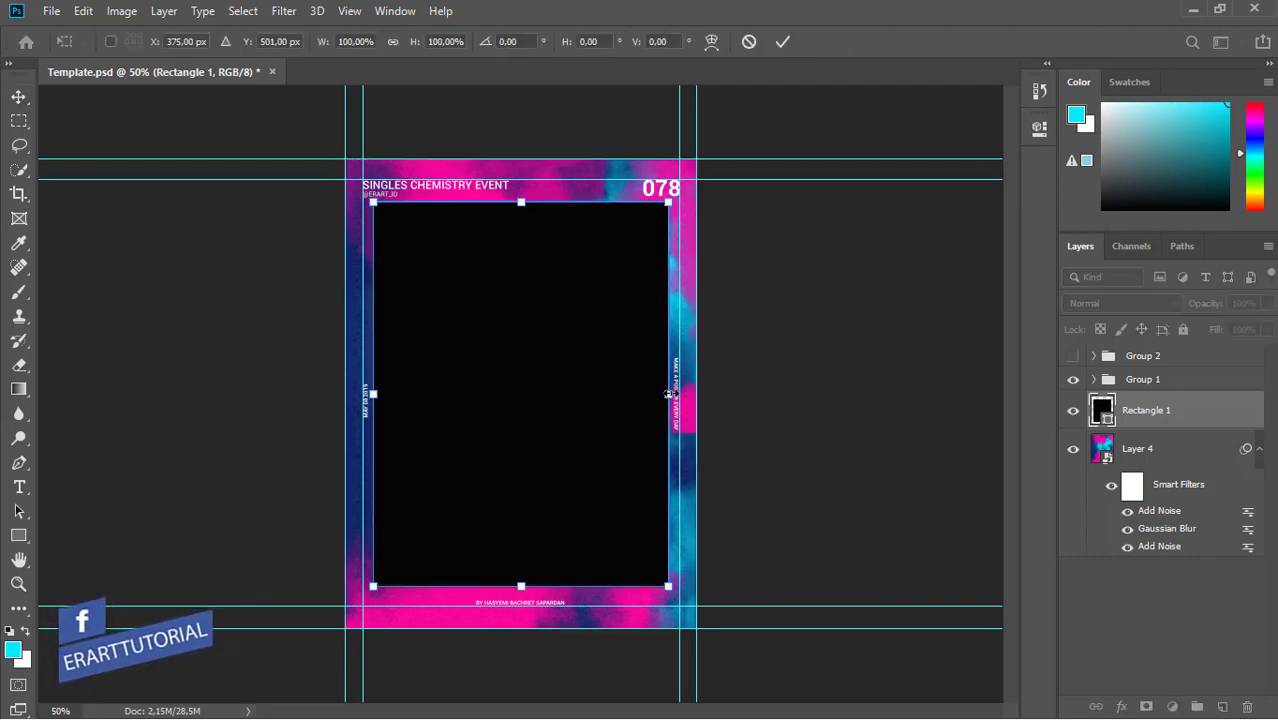
pyautogui.moveTo(668, 394); pyautogui.dragTo(661, 394)
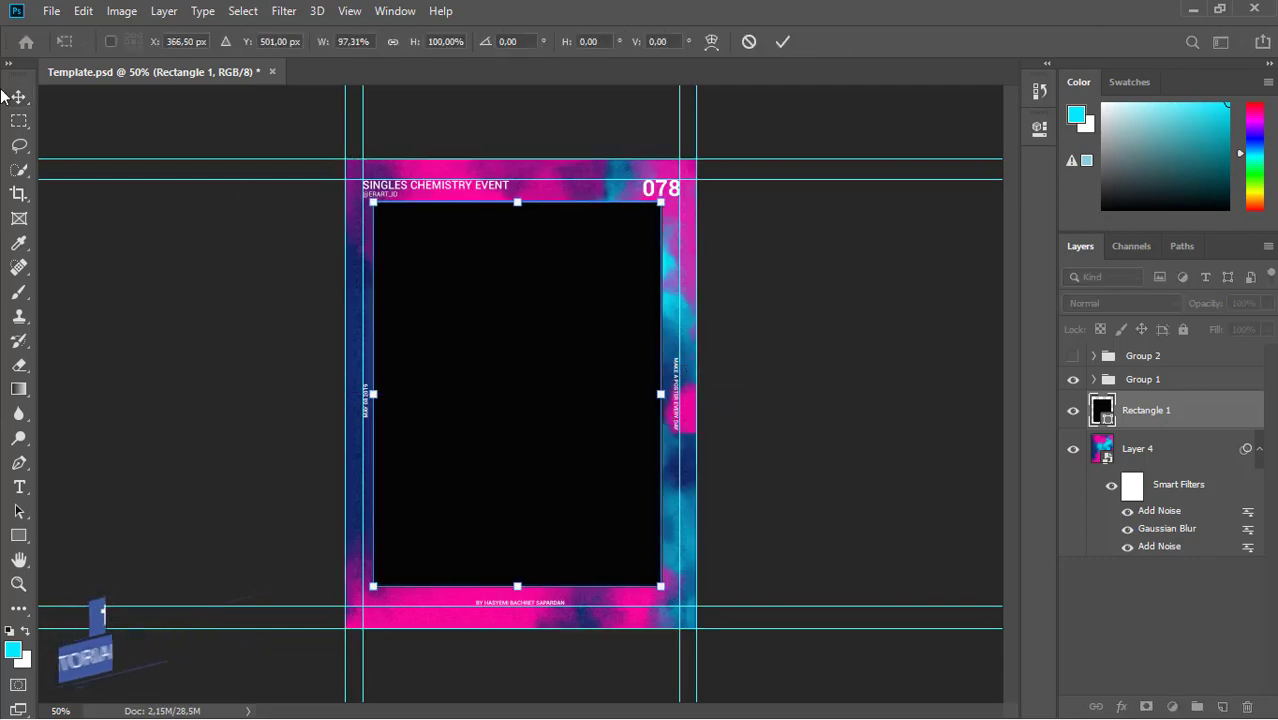
pyautogui.press('Return')
pyautogui.hotkey('ctrl', 'shift', 'd')
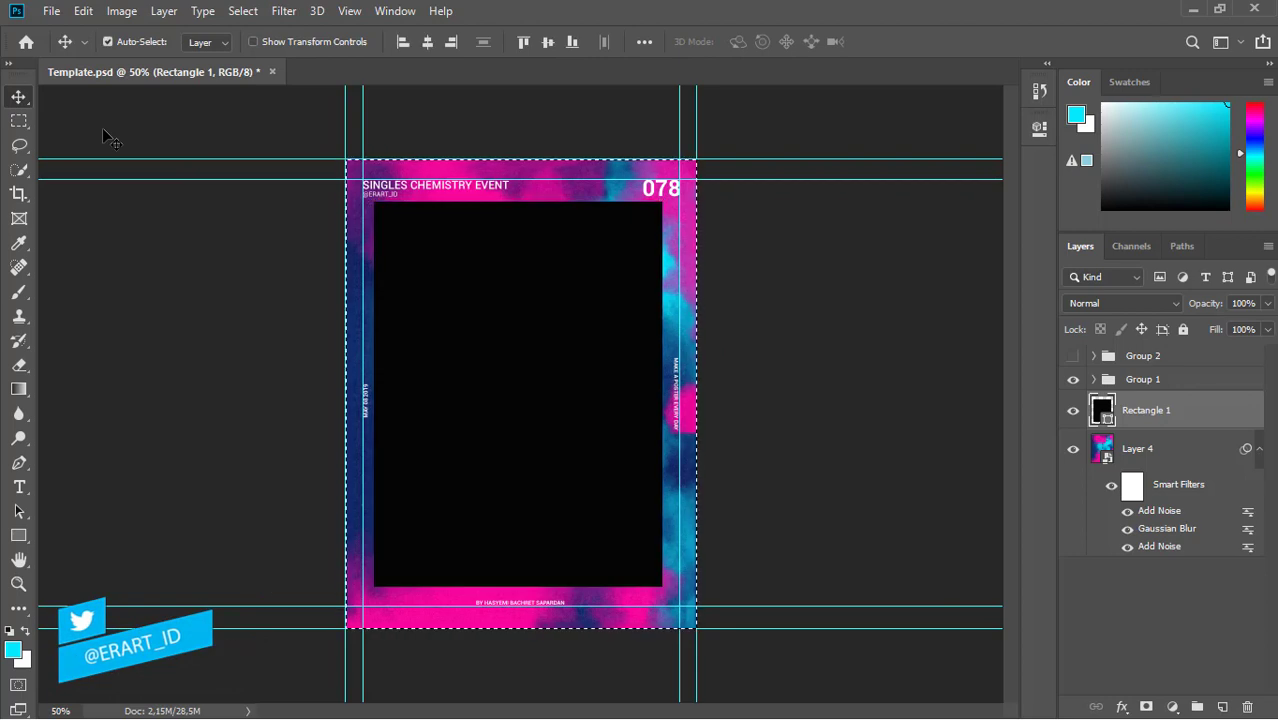
pyautogui.click(429, 42)
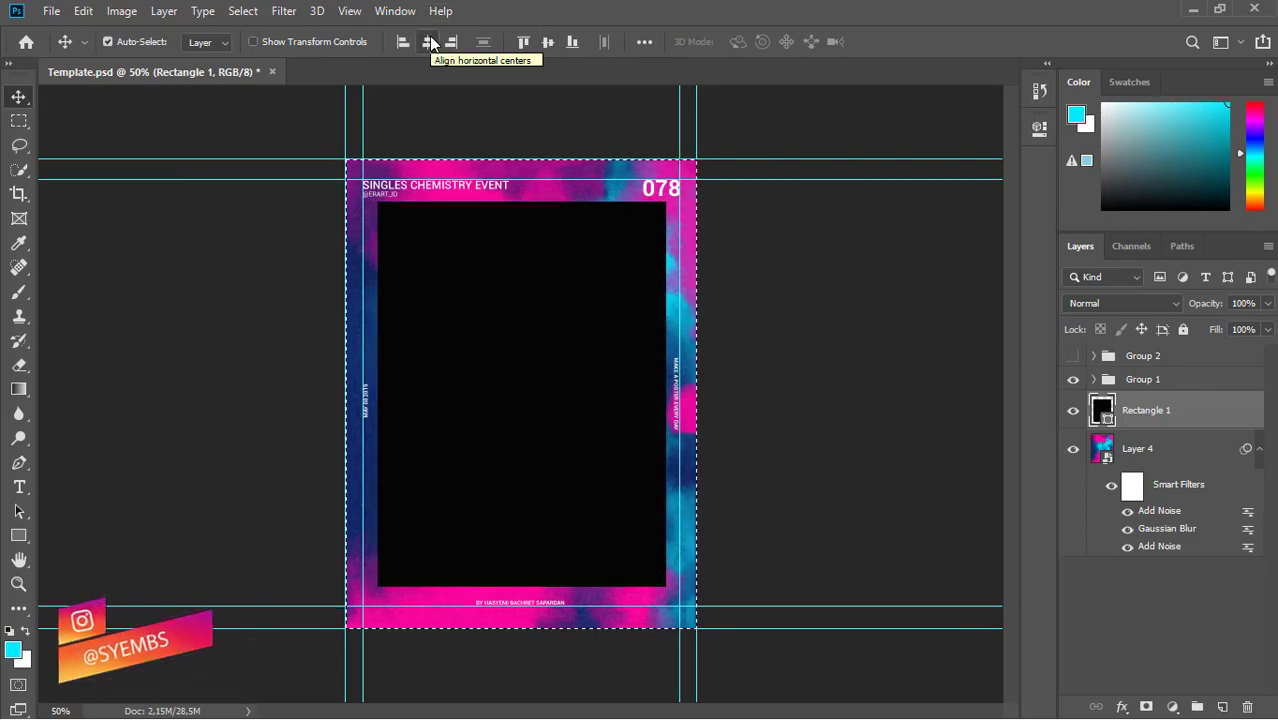
# Move the cloud layer above Rectangle 1 and clip it inside the rectangle
pyautogui.hotkey('ctrl', 'd')
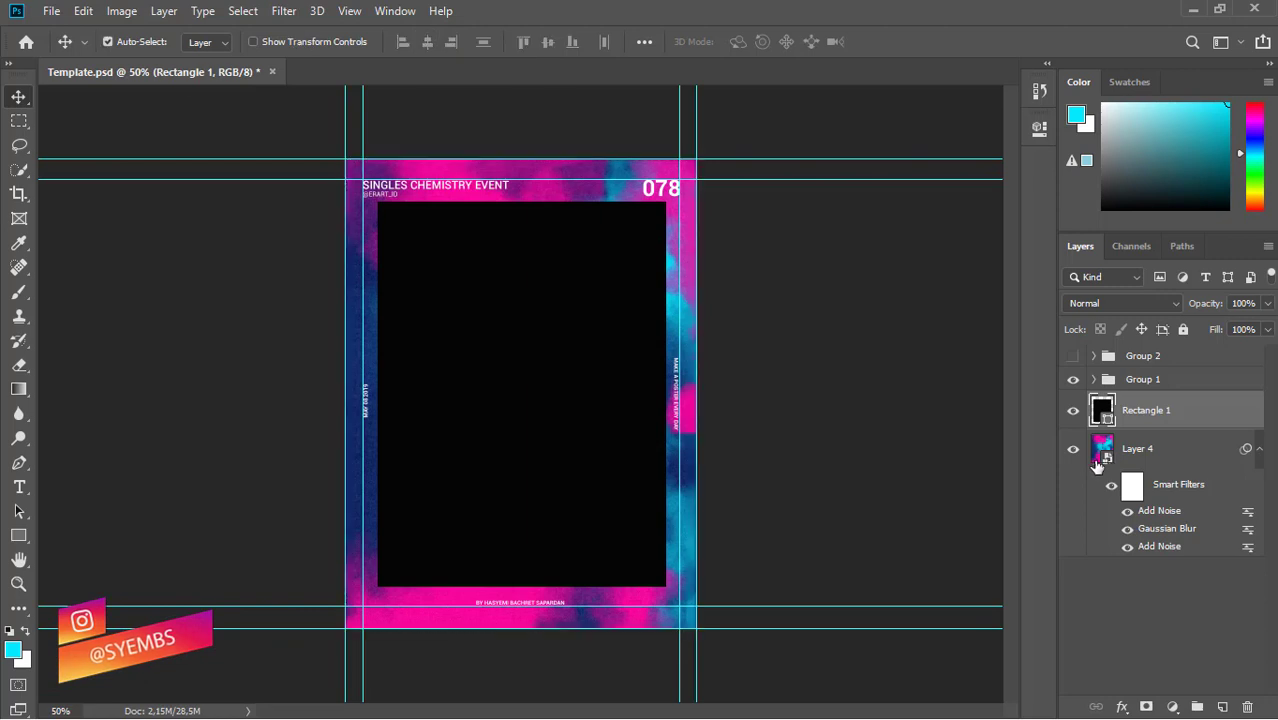
pyautogui.moveTo(1097, 462); pyautogui.dragTo(1110, 396)
pyautogui.rightClick(1210, 410)
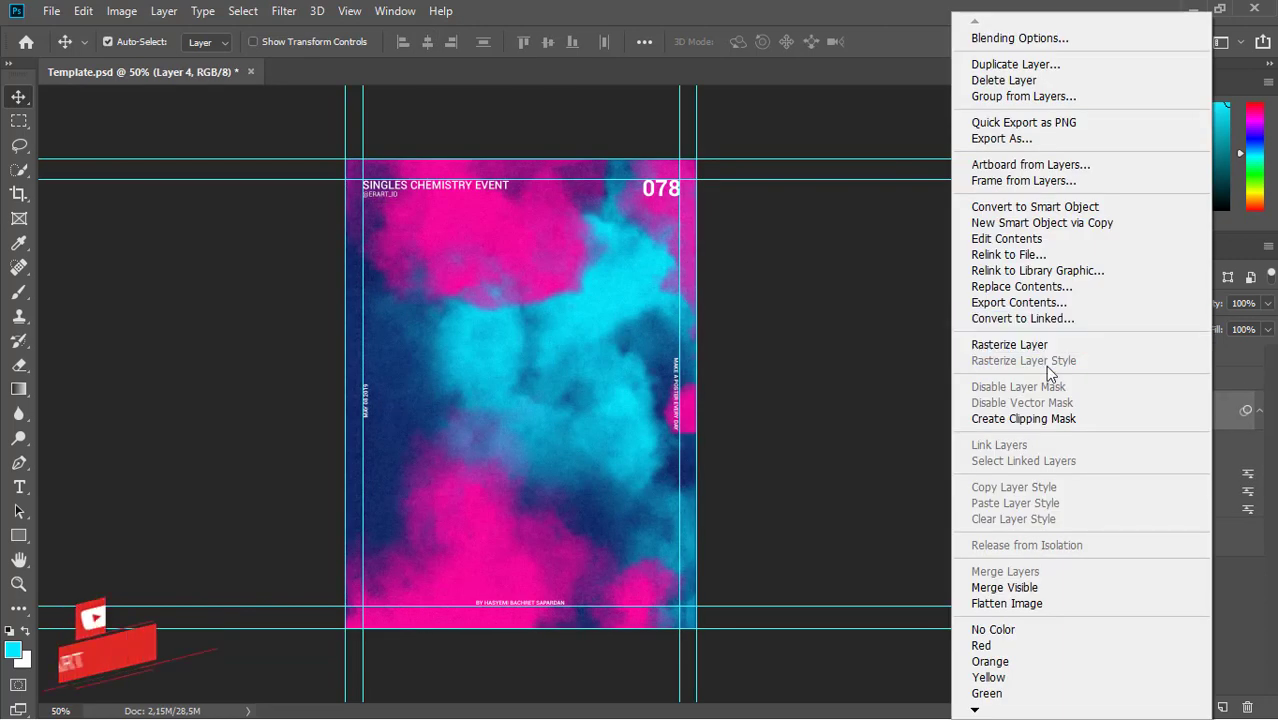
pyautogui.click(1048, 418)
# Add a Solid Color fill of 000000 and place it below Rectangle 1 as background
pyautogui.click(1180, 552)
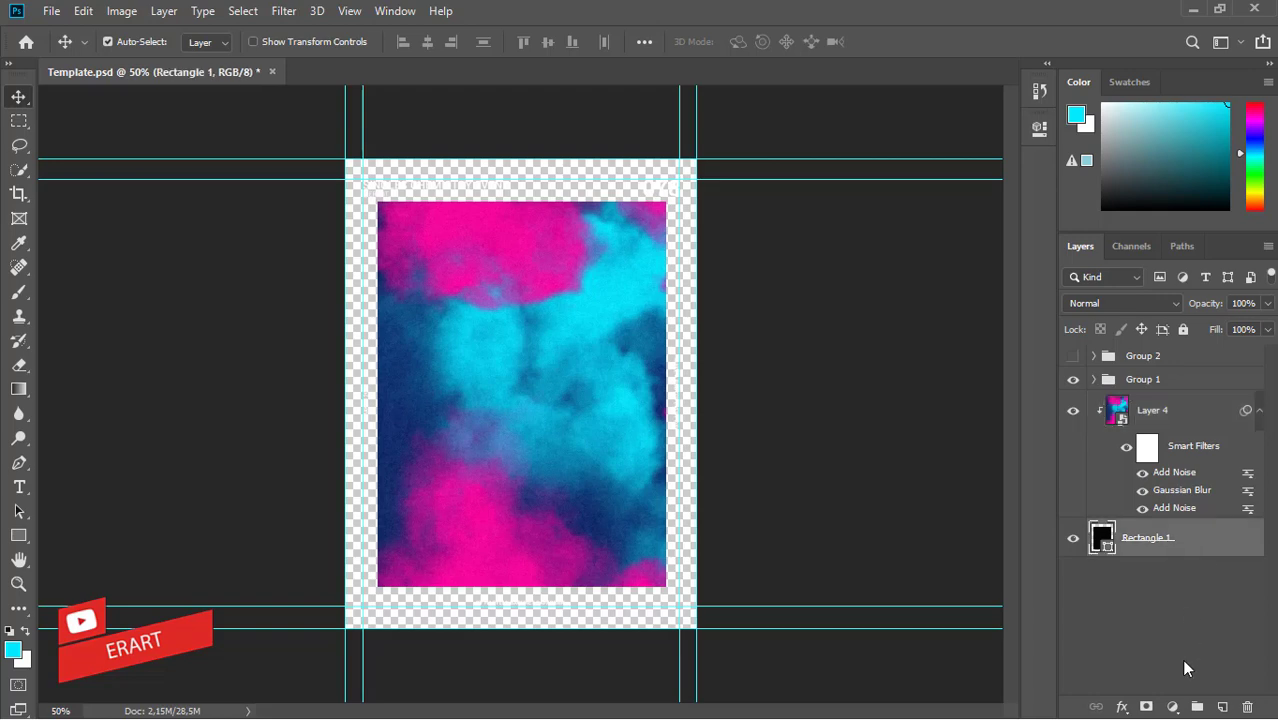
pyautogui.click(1172, 707)
pyautogui.click(1160, 372)
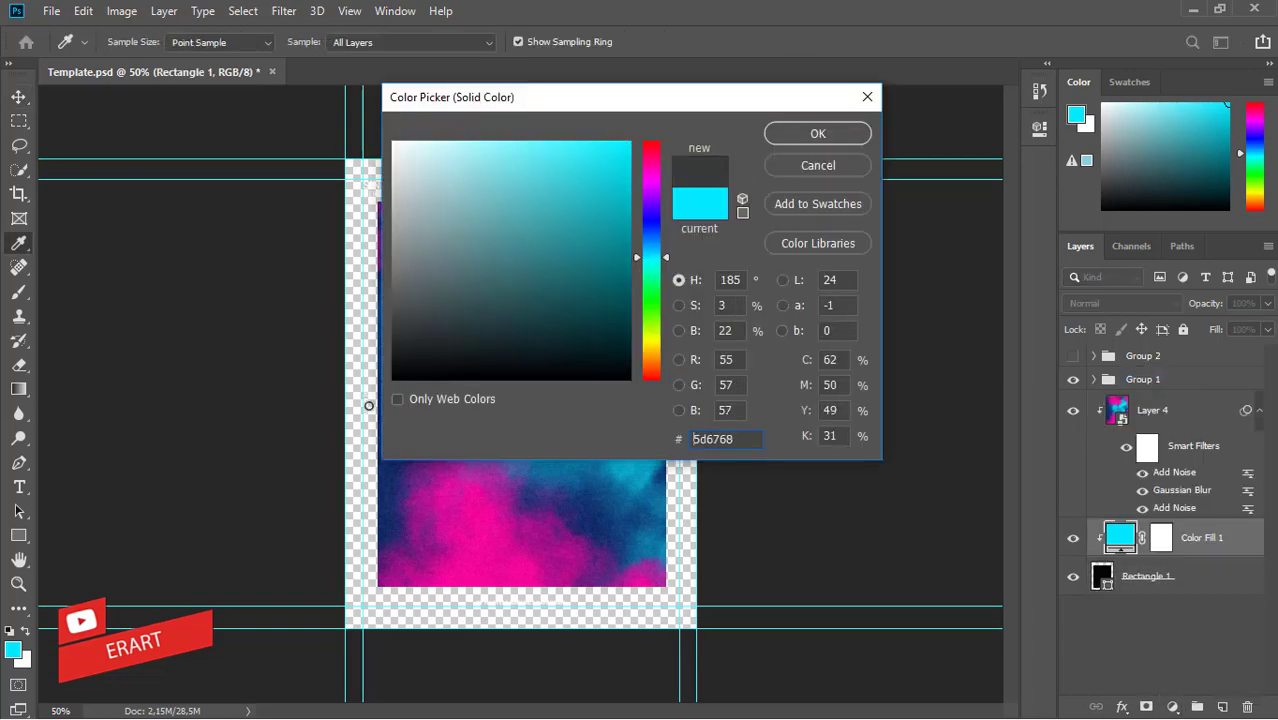
pyautogui.write('000000')
pyautogui.click(818, 133)
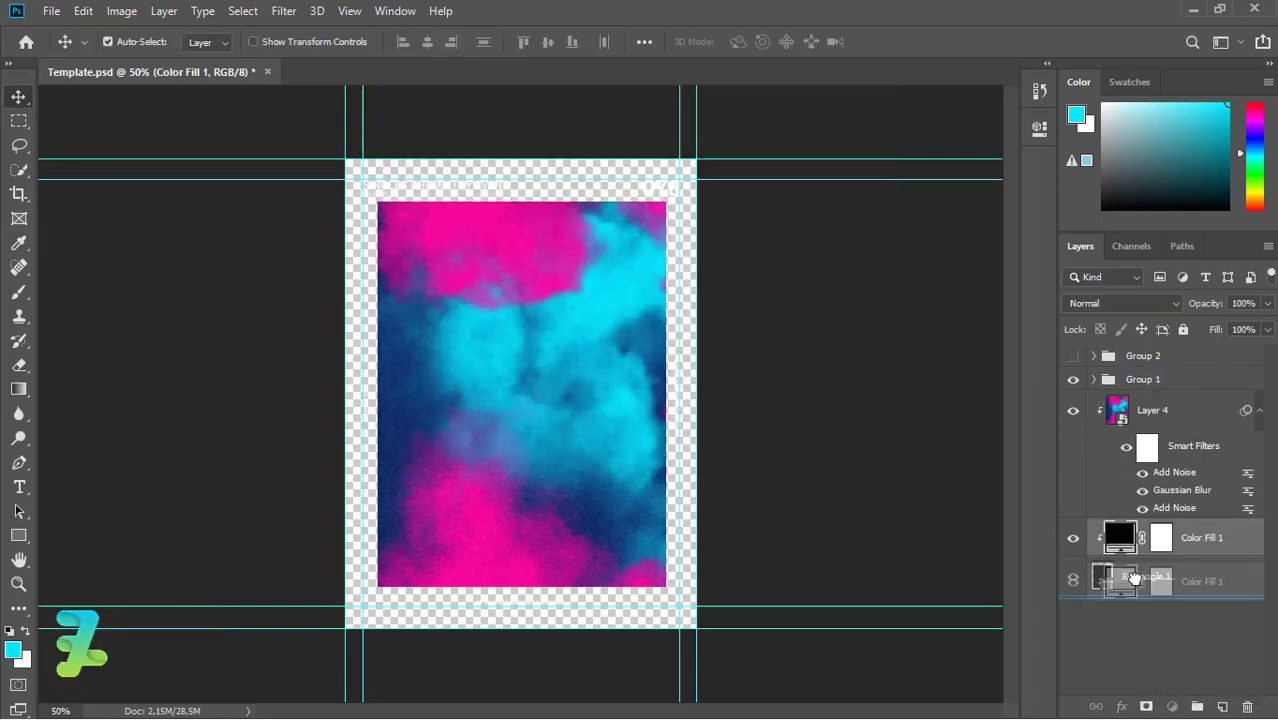
pyautogui.moveTo(1125, 537); pyautogui.dragTo(1137, 585)
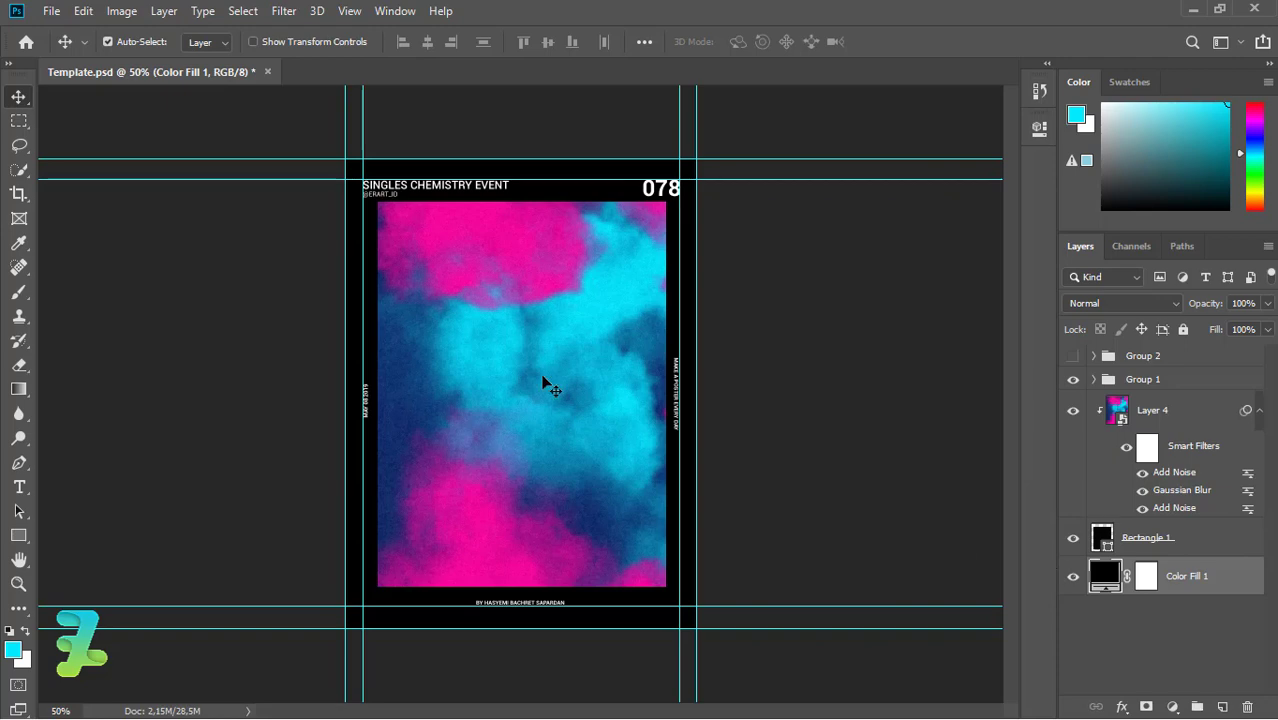
# Type a white 72 pt letter C over the upper clouds and enlarge it
pyautogui.click(20, 488)
pyautogui.click(27, 632)
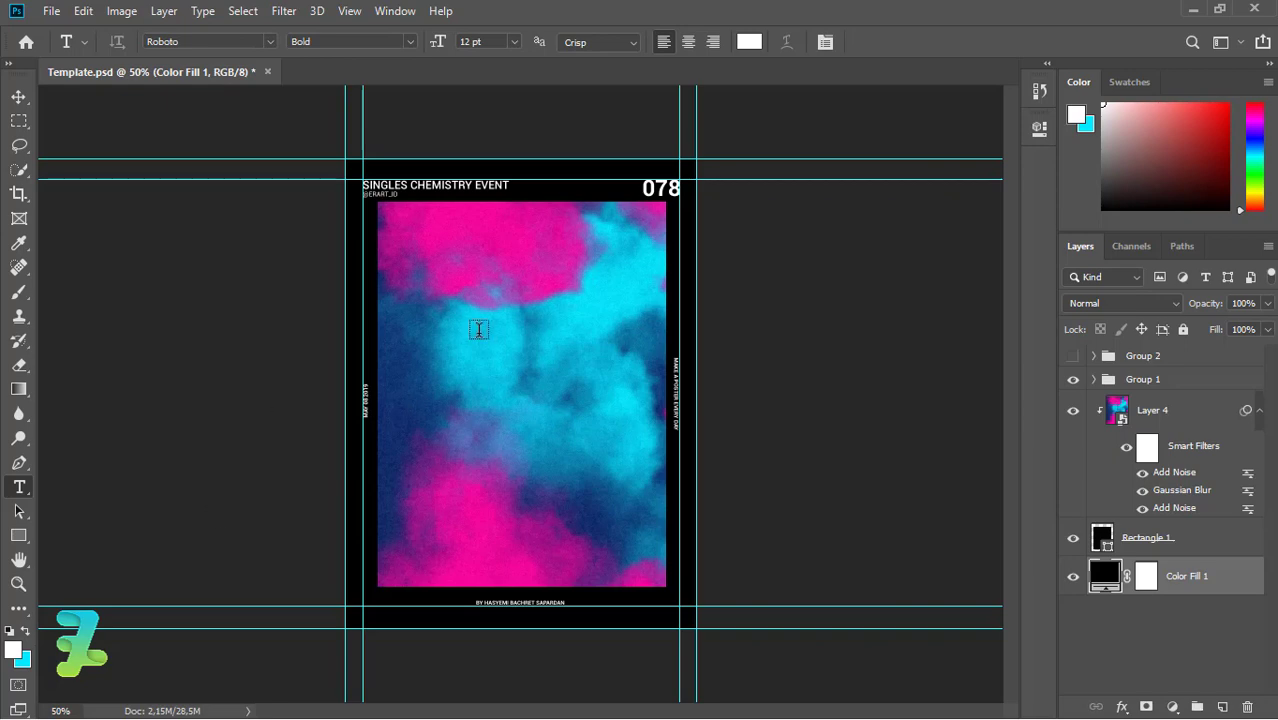
pyautogui.click(1113, 410)
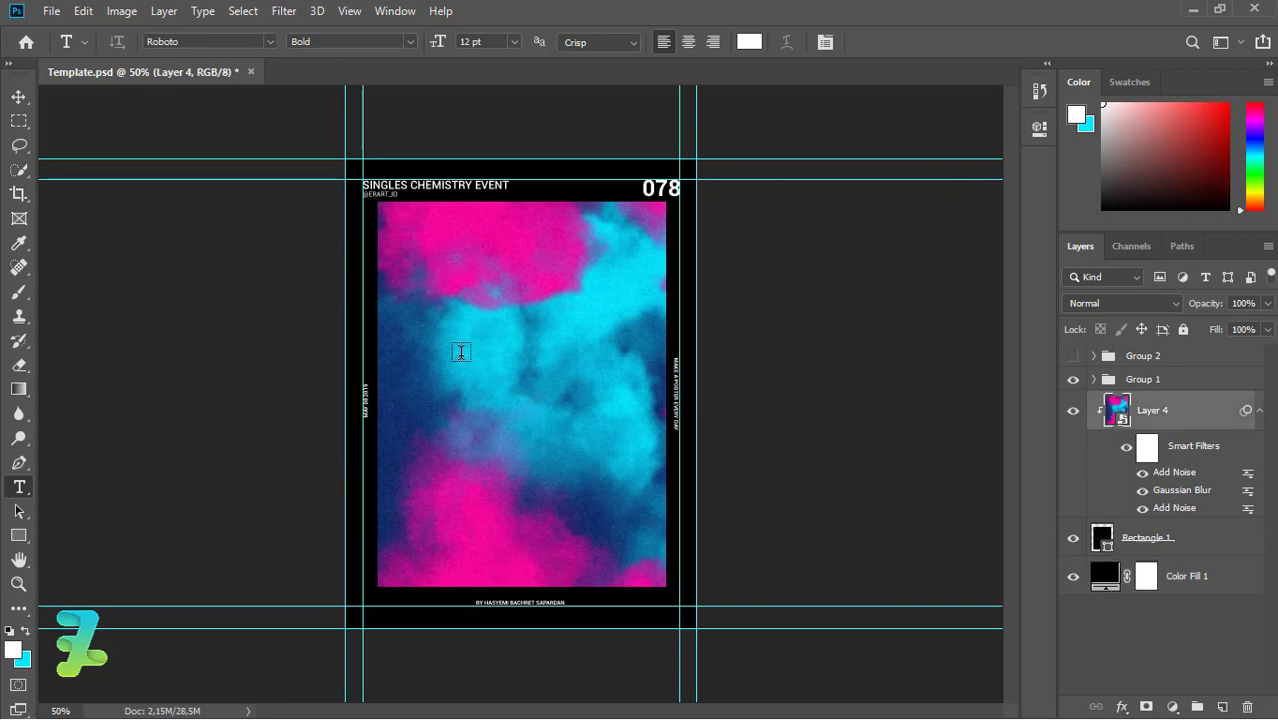
pyautogui.click(418, 274)
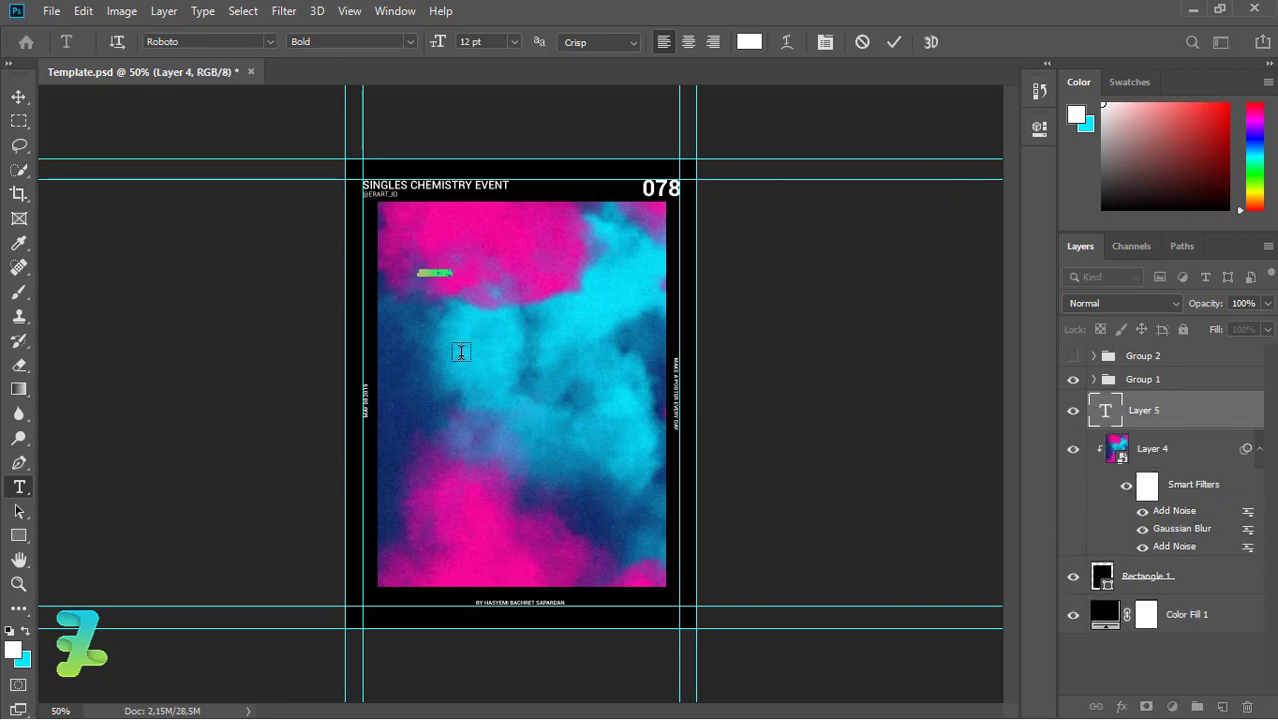
pyautogui.click(514, 41)
pyautogui.click(483, 275)
pyautogui.hotkey('ctrl', 'Return')
pyautogui.press('v')
pyautogui.hotkey('ctrl', 't')
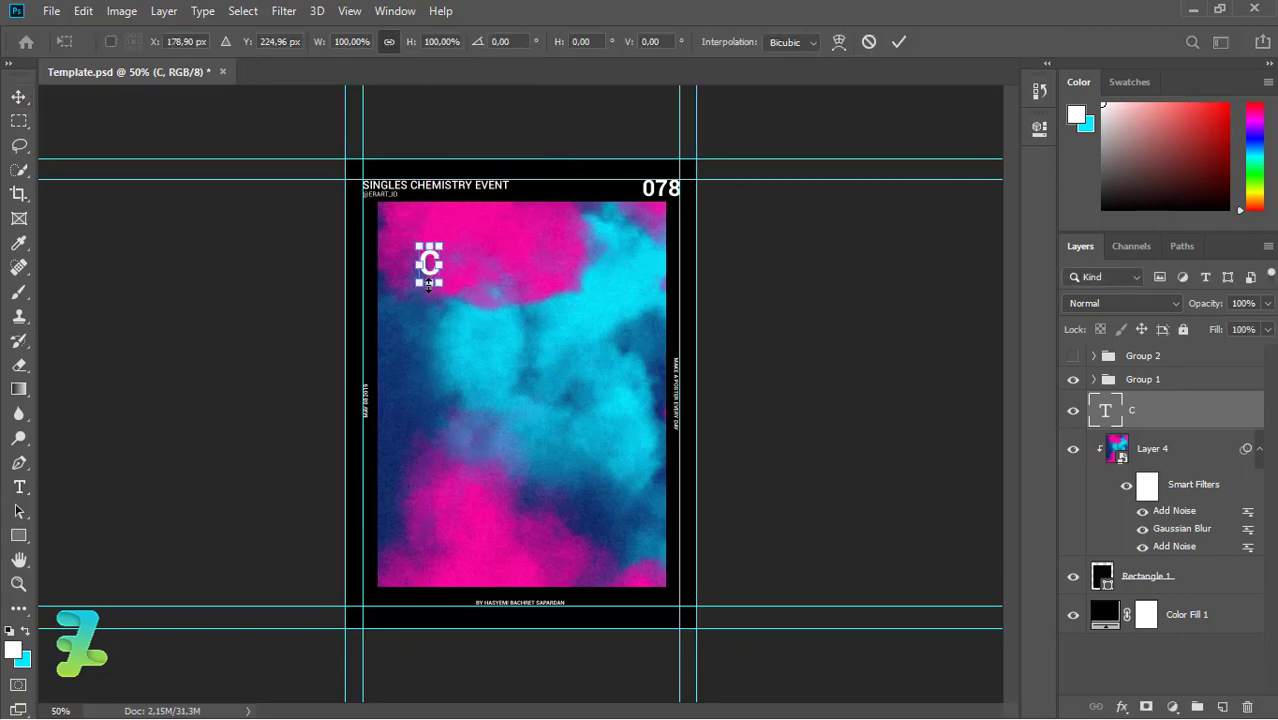
pyautogui.moveTo(440, 284)
pyautogui.mouseDown()
pyautogui.moveTo(452, 292)
pyautogui.moveTo(435, 327)
pyautogui.moveTo(417, 275)
pyautogui.mouseUp()
pyautogui.press('Return')
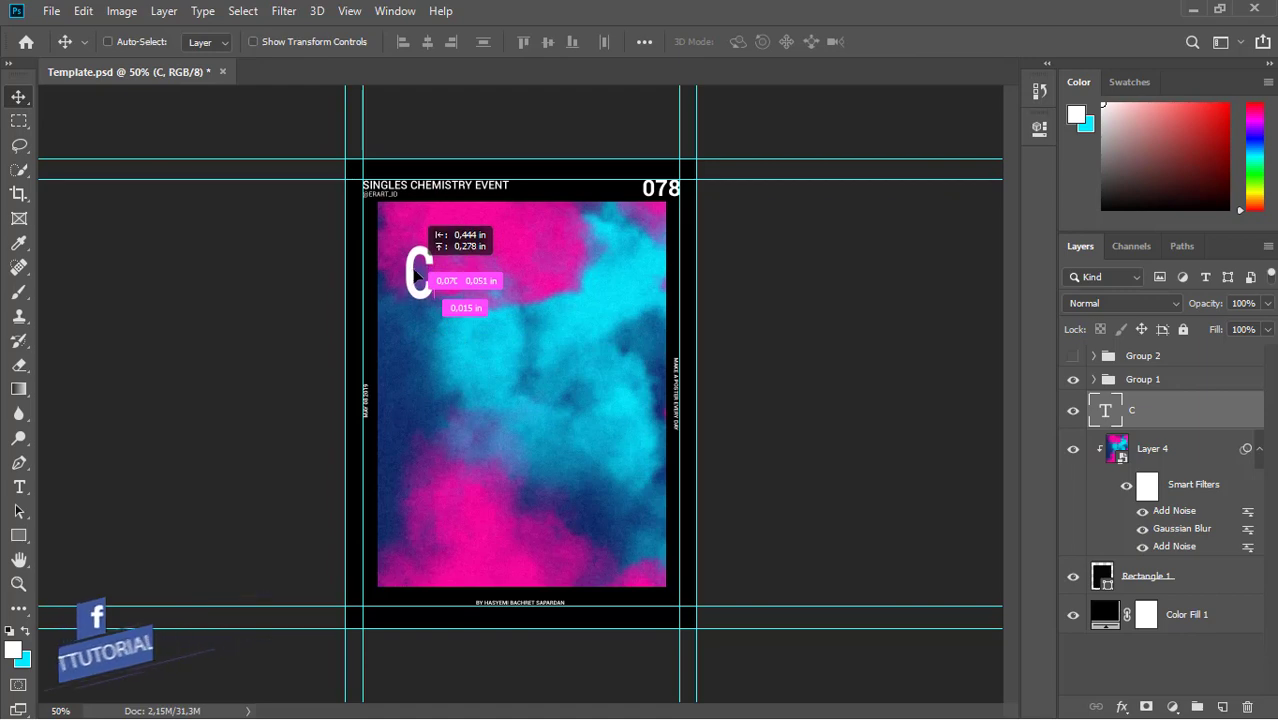
# Duplicate the C to its right and change the copy to H
pyautogui.hotkey('ctrl', 'j')
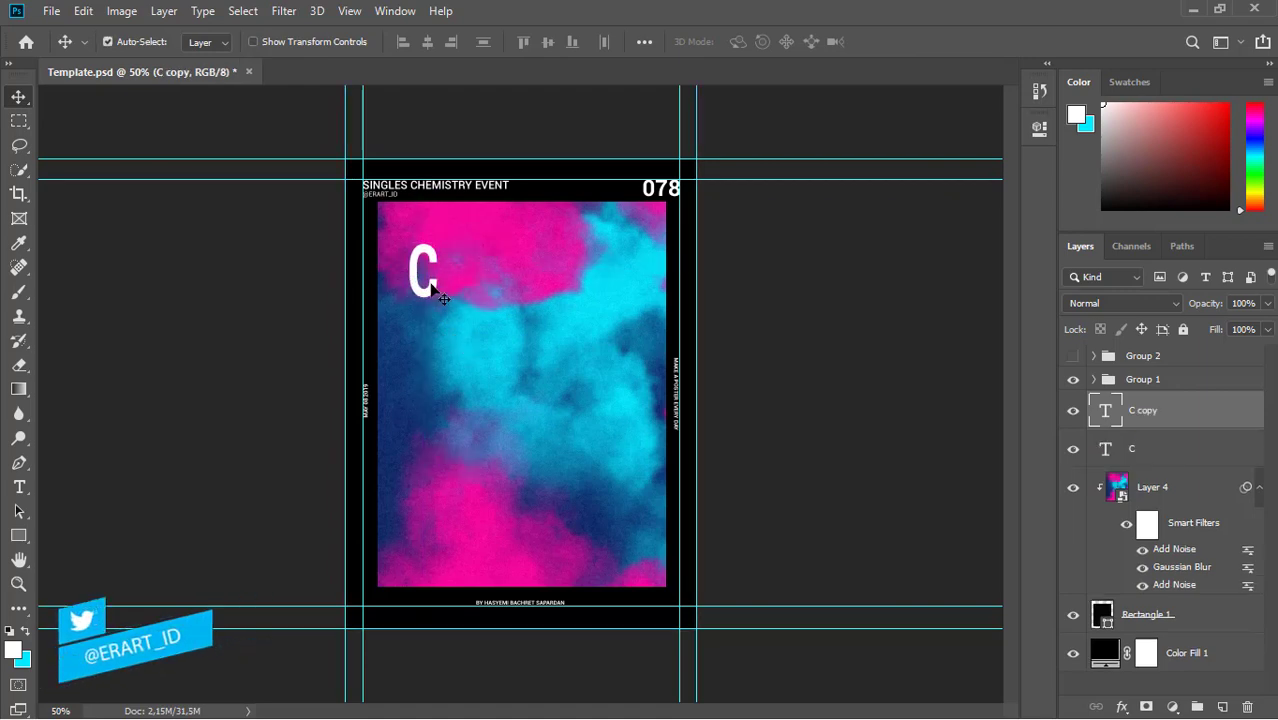
pyautogui.moveTo(428, 293); pyautogui.dragTo(530, 293)
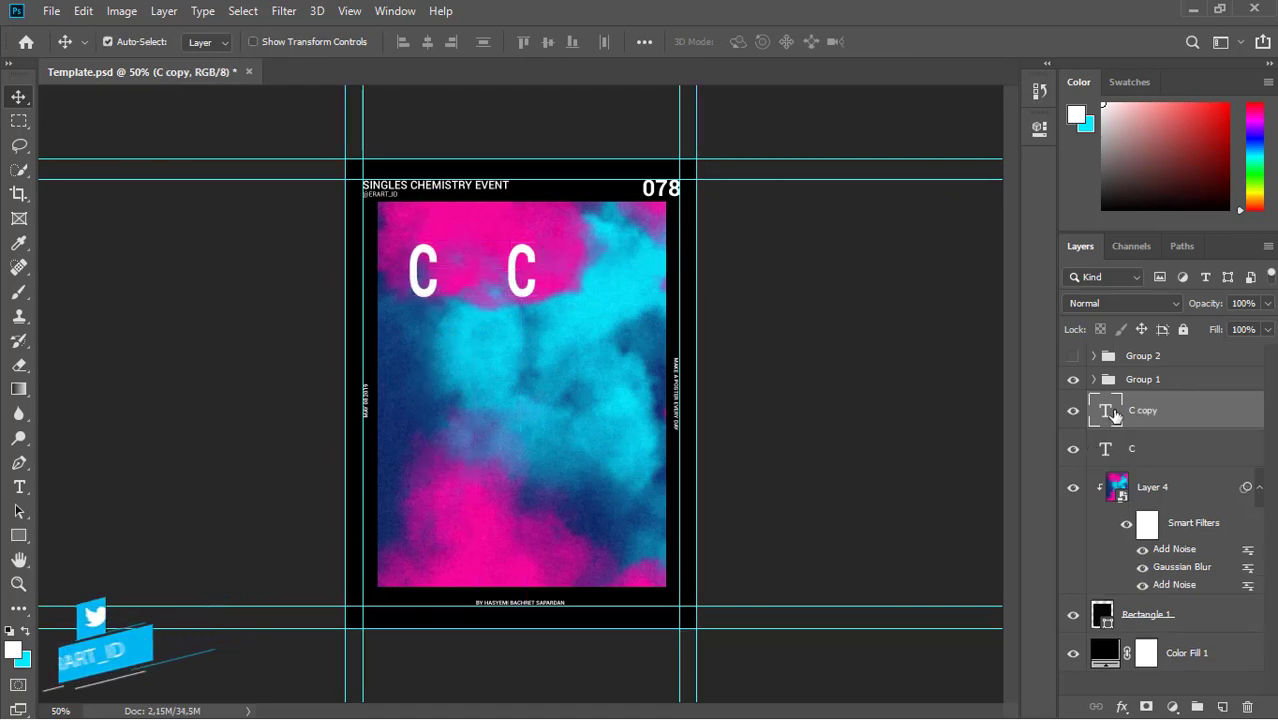
pyautogui.doubleClick(1106, 411)
pyautogui.write('H')
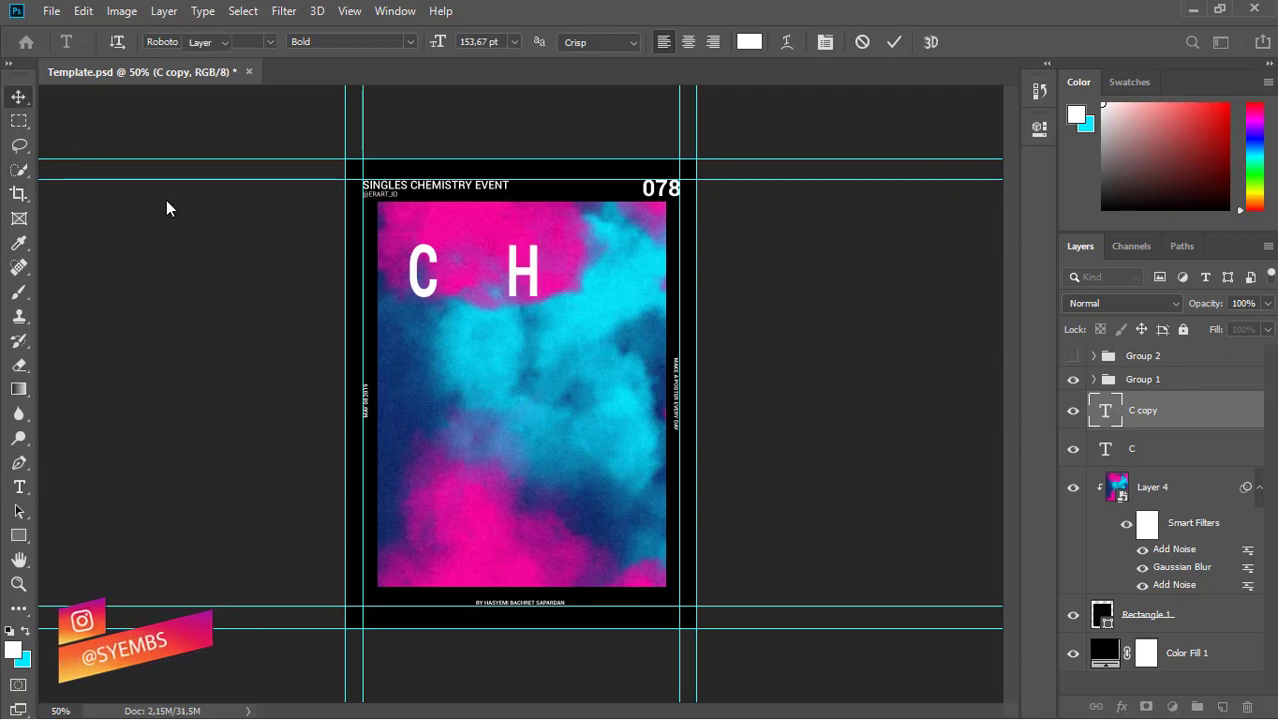
pyautogui.hotkey('ctrl', 'Return')
# Duplicate the H further right, change it to E, and select the C, H and E layers
pyautogui.press('v')
pyautogui.hotkey('ctrl', 'j')
pyautogui.moveTo(550, 282); pyautogui.dragTo(632, 287)
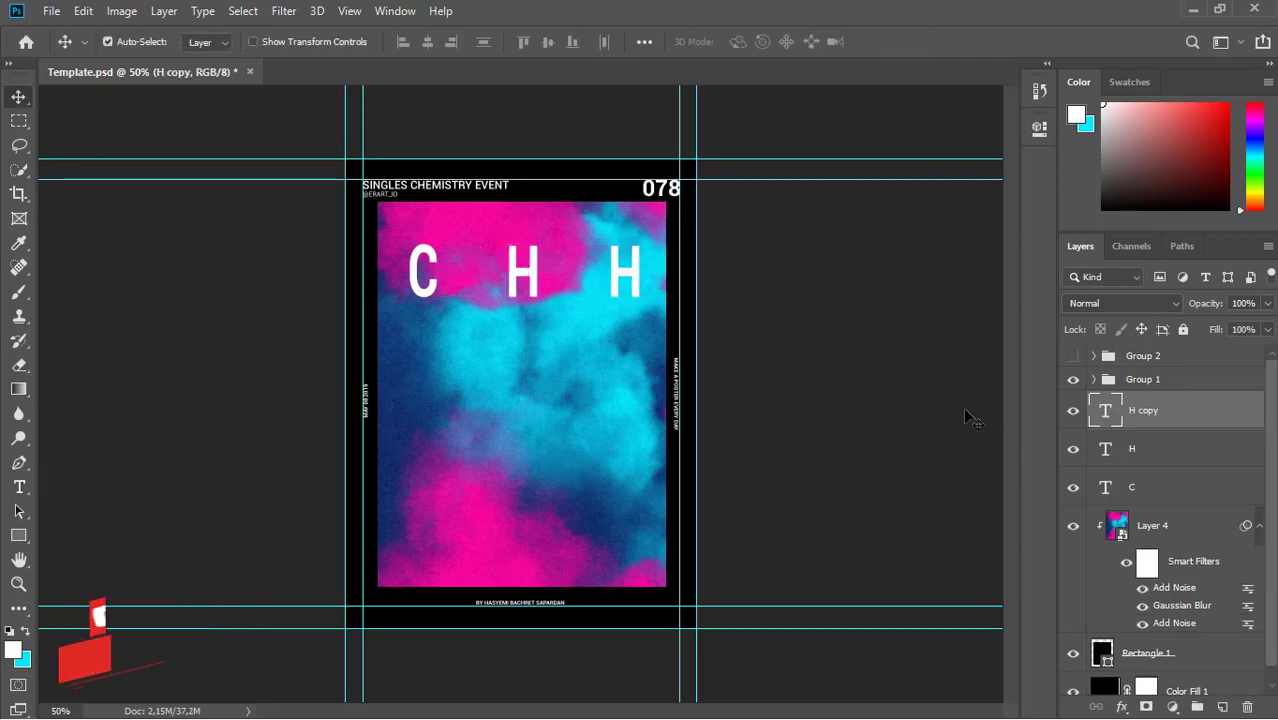
pyautogui.doubleClick(1105, 415)
pyautogui.write('E')
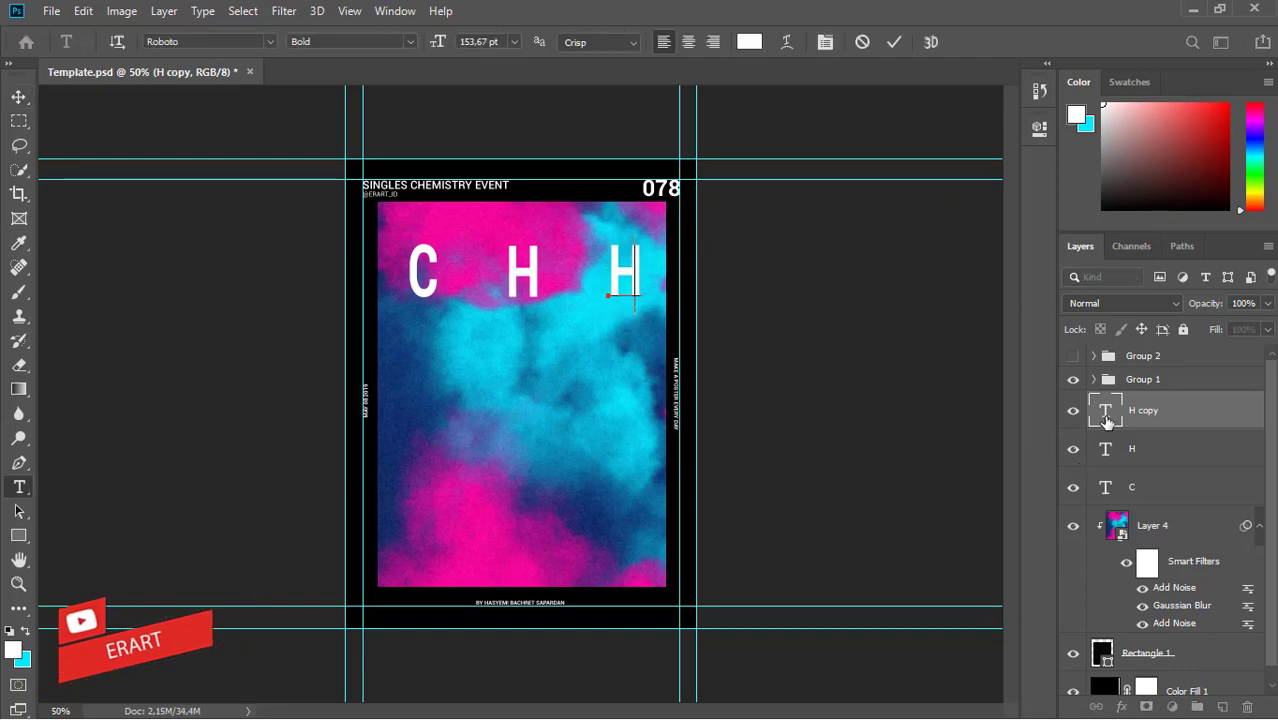
pyautogui.hotkey('ctrl', 'Return')
pyautogui.press('v')
pyautogui.keyDown('shift'); pyautogui.click(1208, 493); pyautogui.keyUp('shift')
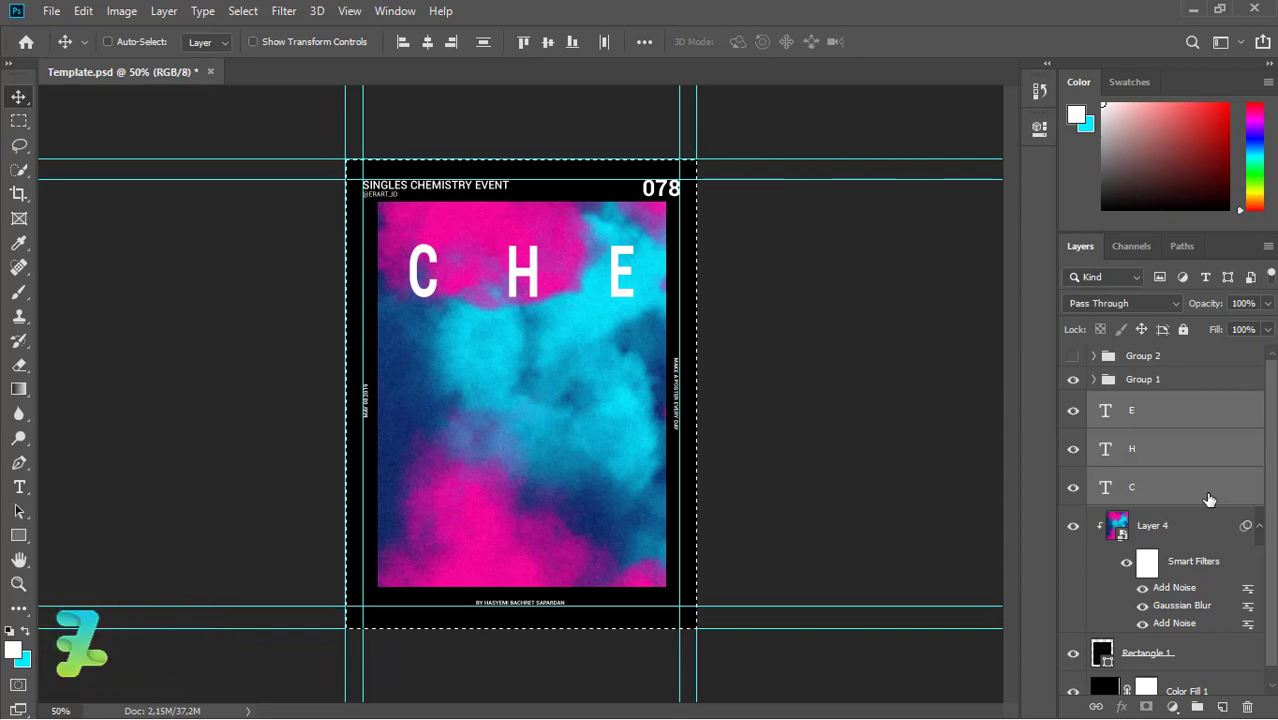
# Group the C, H and E letter layers into Group 3
pyautogui.hotkey('ctrl', 'g')
pyautogui.press('ctrl')
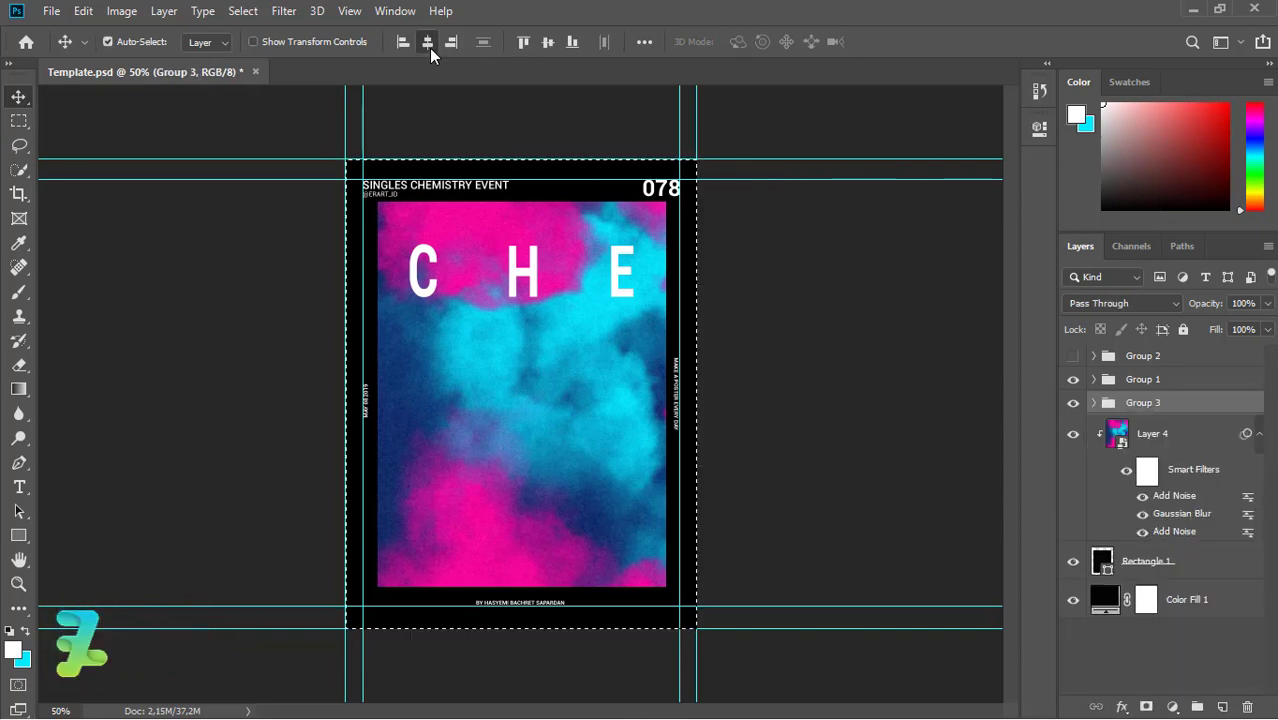
pyautogui.click(547, 42)
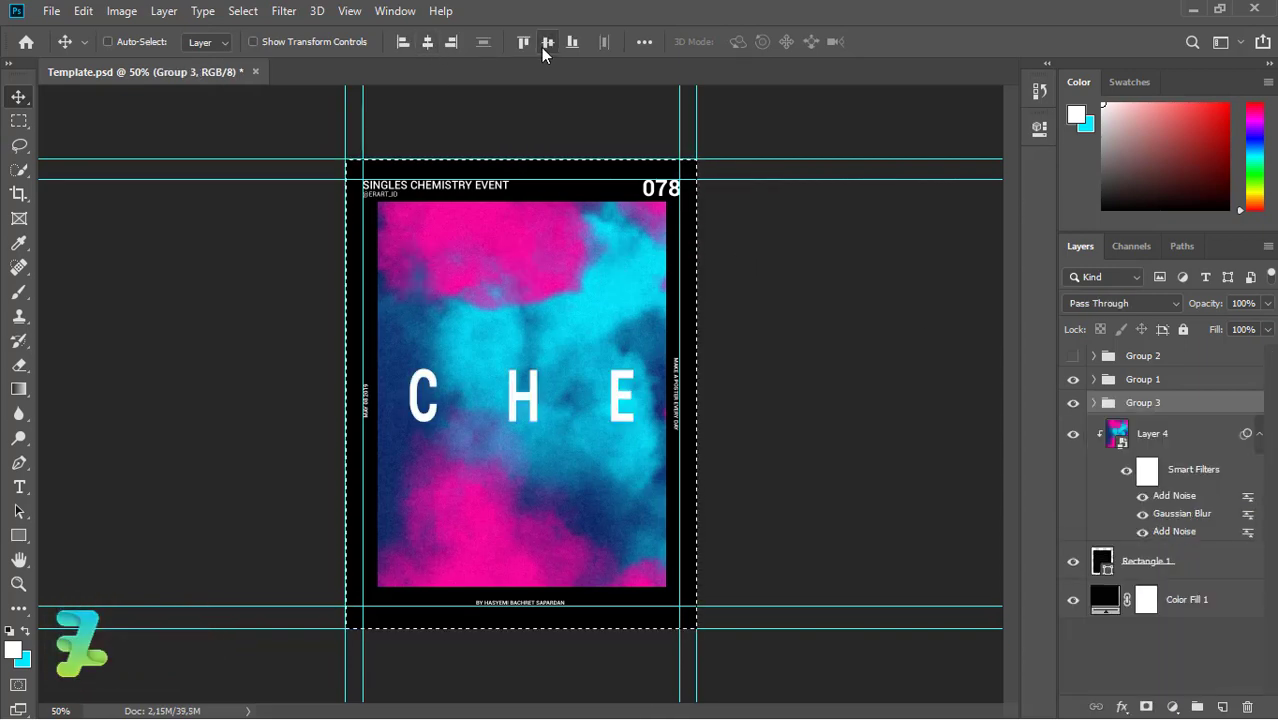
pyautogui.hotkey('ctrl', 'z')
pyautogui.hotkey('ctrl', 'd')
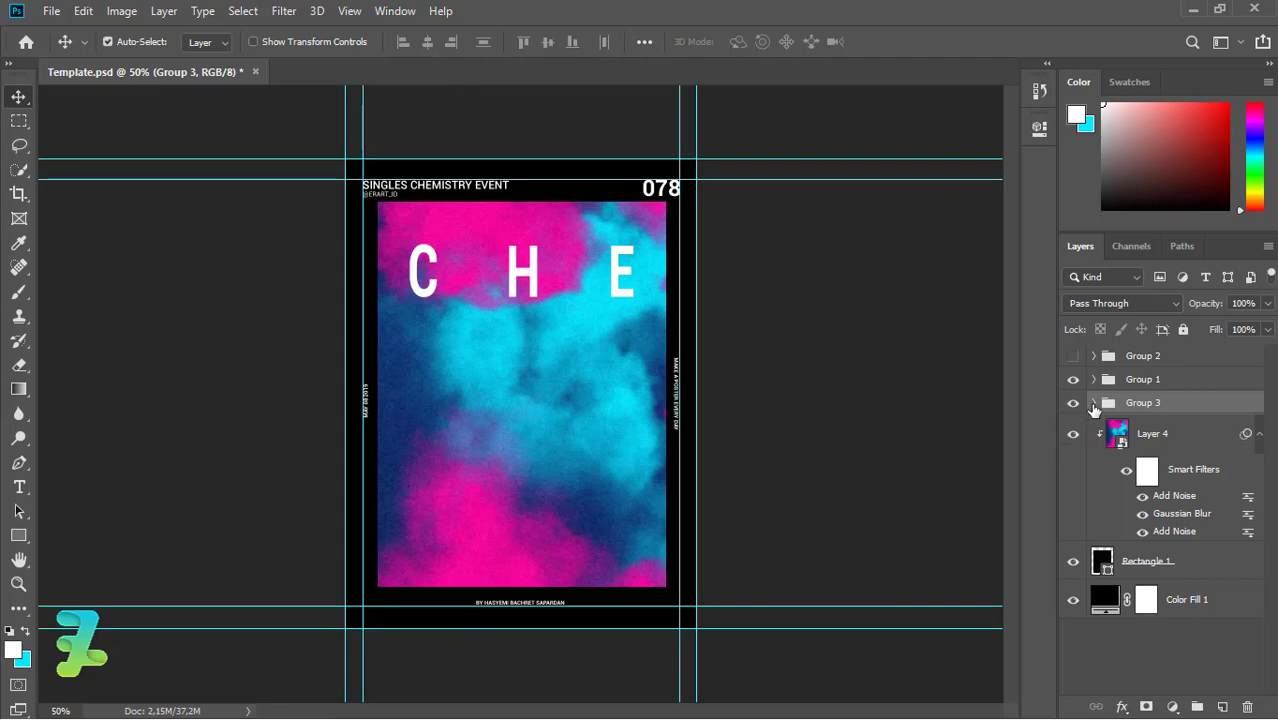
# Duplicate the C, H, E letters and place the copies as a middle row
pyautogui.click(1094, 402)
pyautogui.click(1119, 440)
pyautogui.keyDown('shift'); pyautogui.click(1126, 520); pyautogui.keyUp('shift')
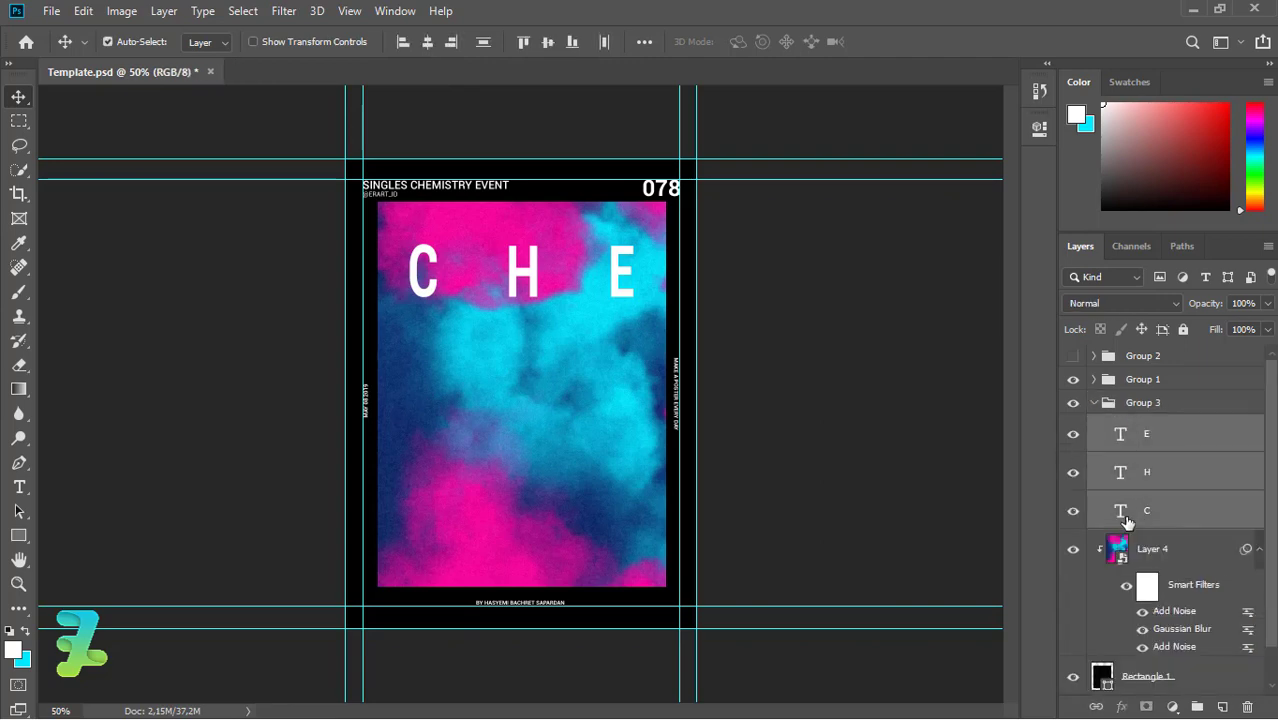
pyautogui.hotkey('ctrl', 'j')
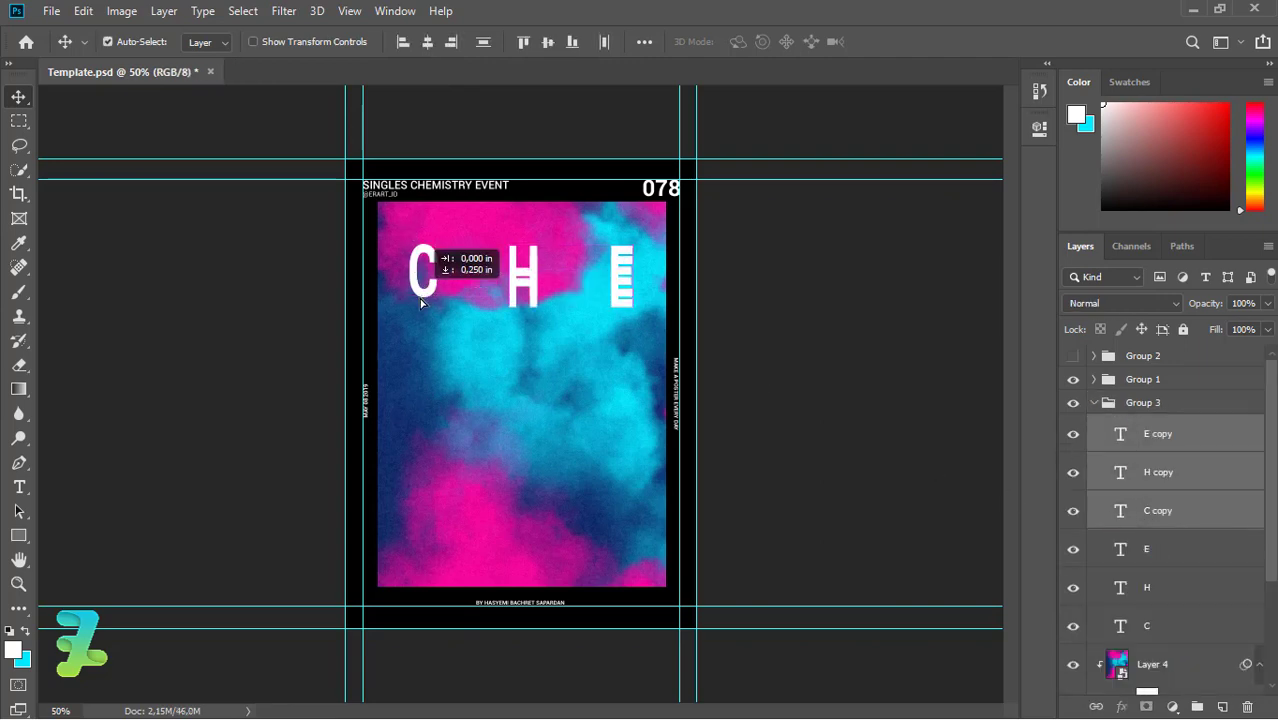
pyautogui.moveTo(425, 290); pyautogui.dragTo(425, 363)
pyautogui.hotkey('ctrl', 'z')
pyautogui.click(1128, 433)
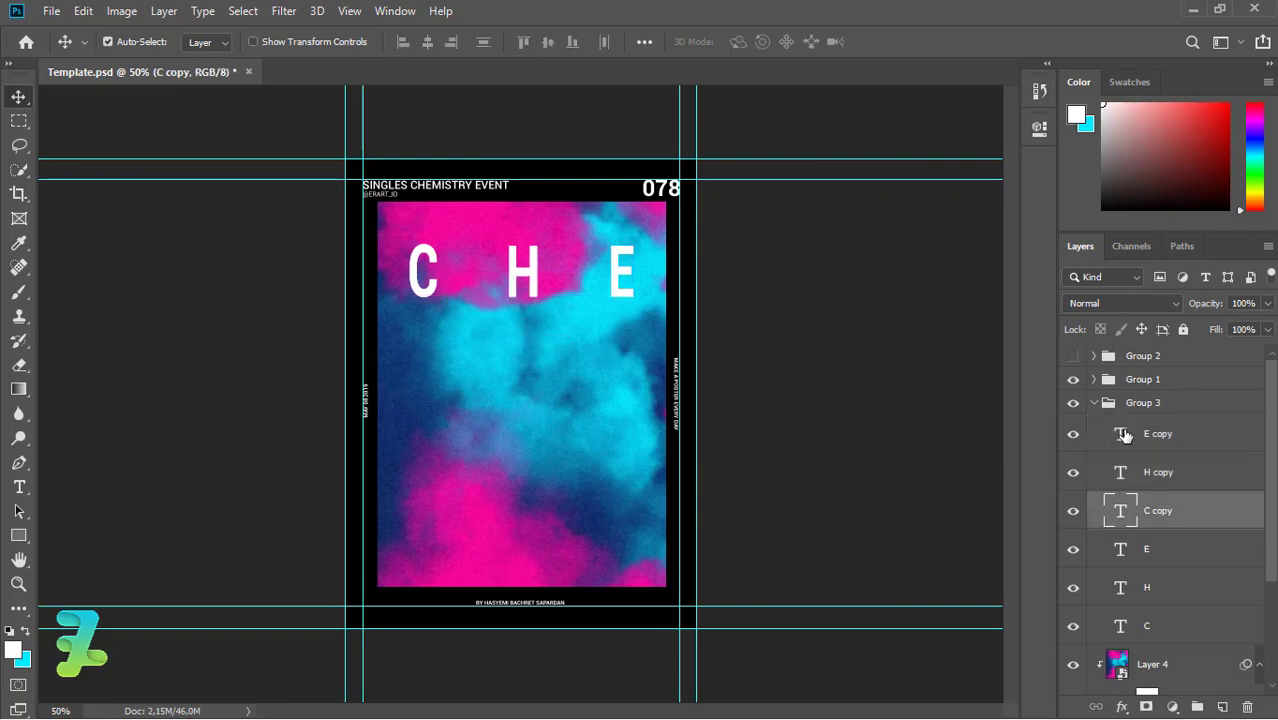
pyautogui.keyDown('shift'); pyautogui.click(1150, 510); pyautogui.keyUp('shift')
pyautogui.moveTo(531, 282); pyautogui.dragTo(531, 410)
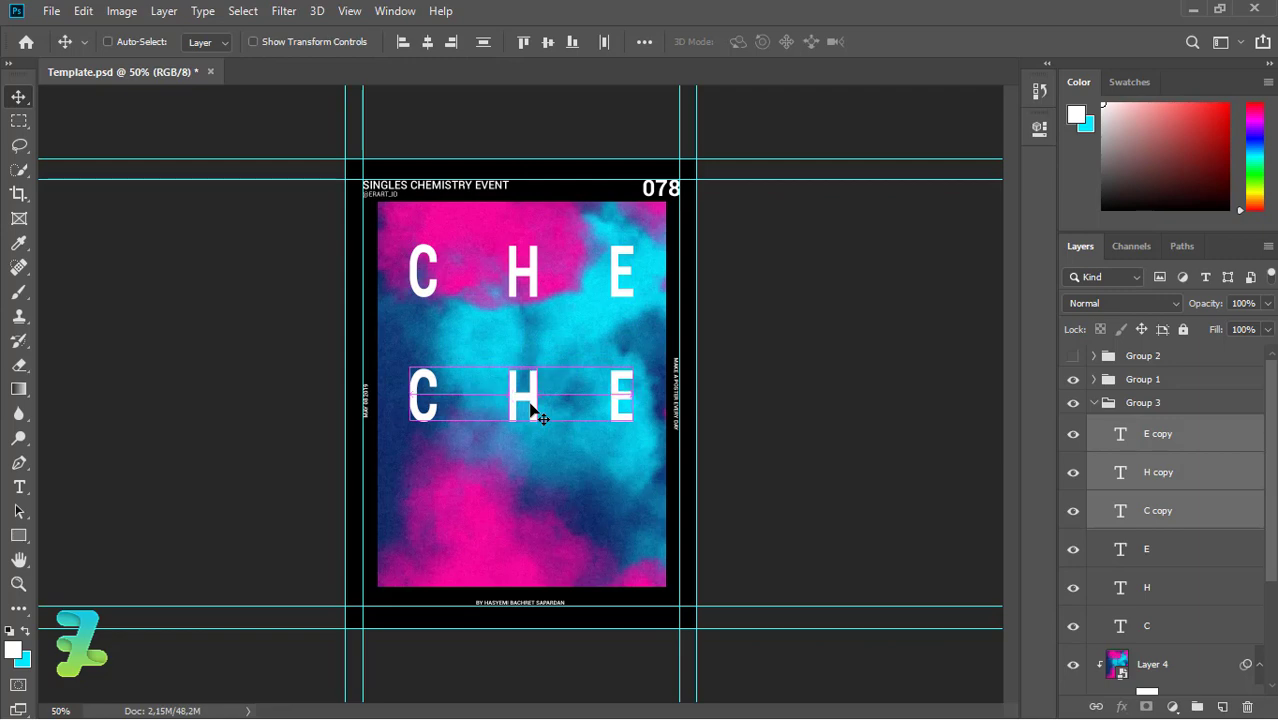
# Duplicate the middle row and place the copies as a bottom row
pyautogui.hotkey('ctrl', 'j')
pyautogui.keyDown('ctrl'); pyautogui.click(1113, 505); pyautogui.keyUp('ctrl')
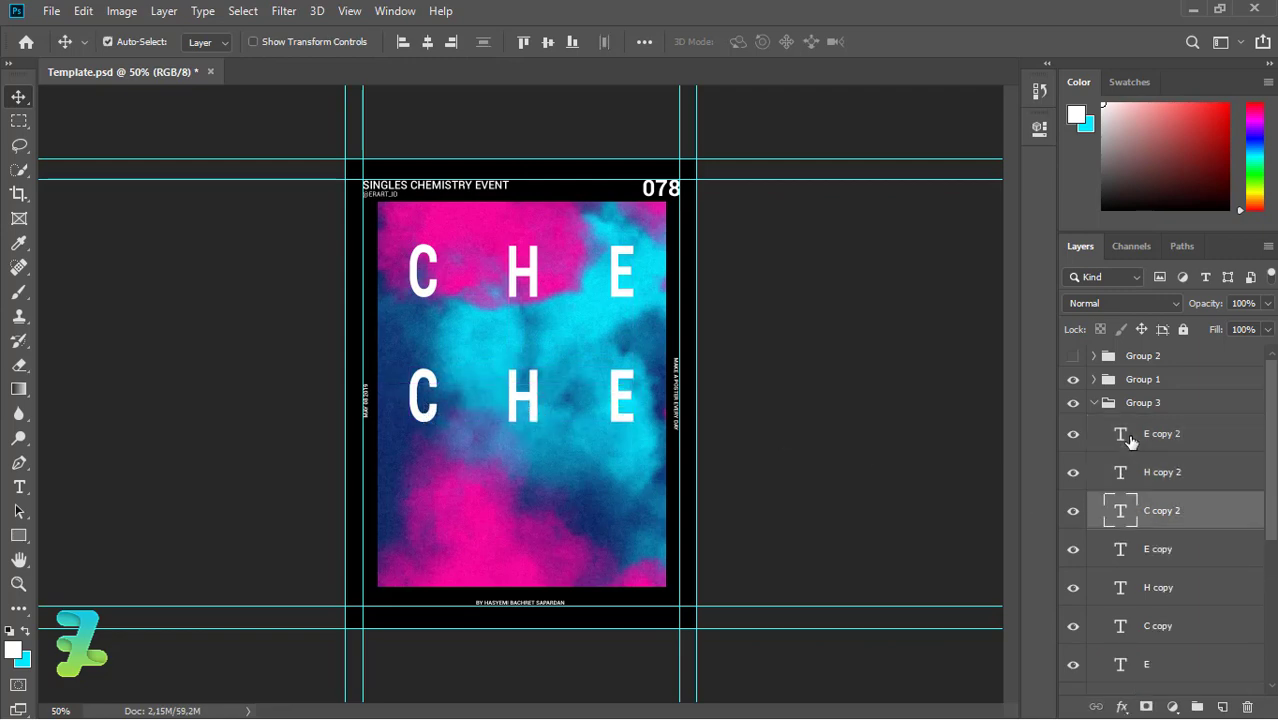
pyautogui.moveTo(531, 424)
pyautogui.mouseDown()
pyautogui.moveTo(533, 537)
pyautogui.moveTo(536, 516)
pyautogui.moveTo(562, 516)
pyautogui.mouseUp()
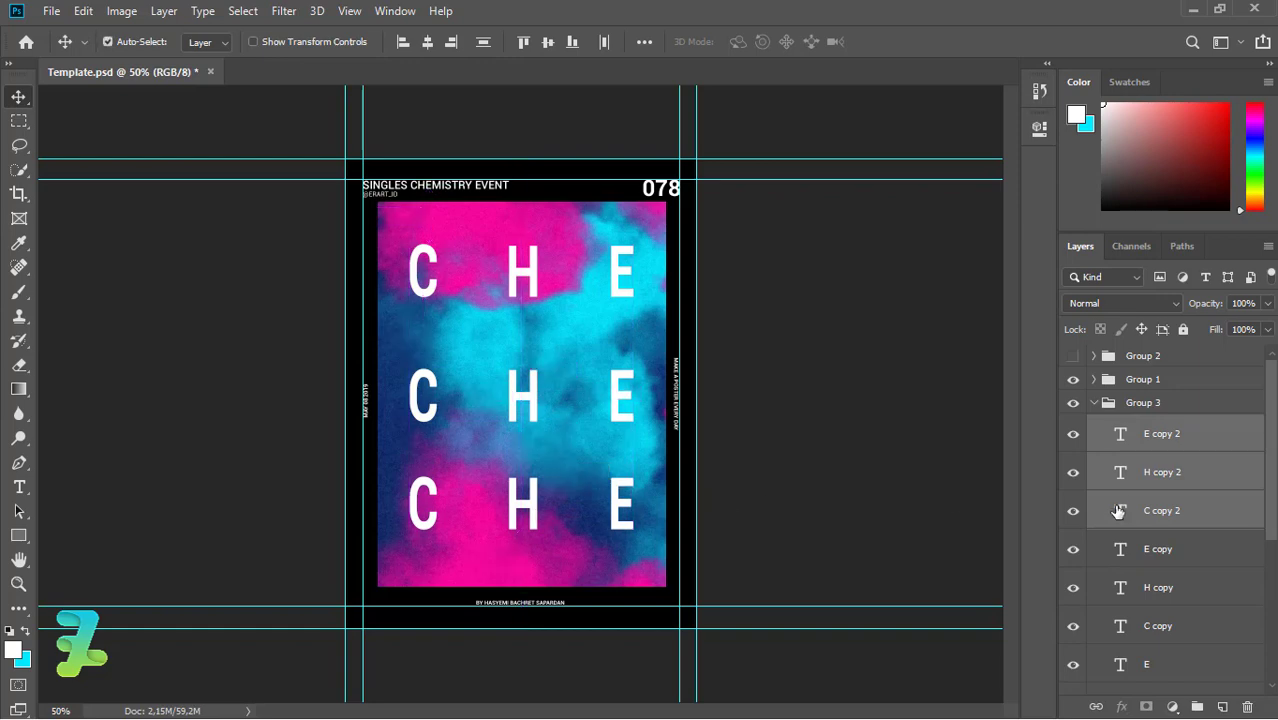
pyautogui.scroll(-2, 1200, 510)
# Change the middle row letters to M, I and S
pyautogui.doubleClick(1118, 582)
pyautogui.click(419, 374)
pyautogui.write('M')
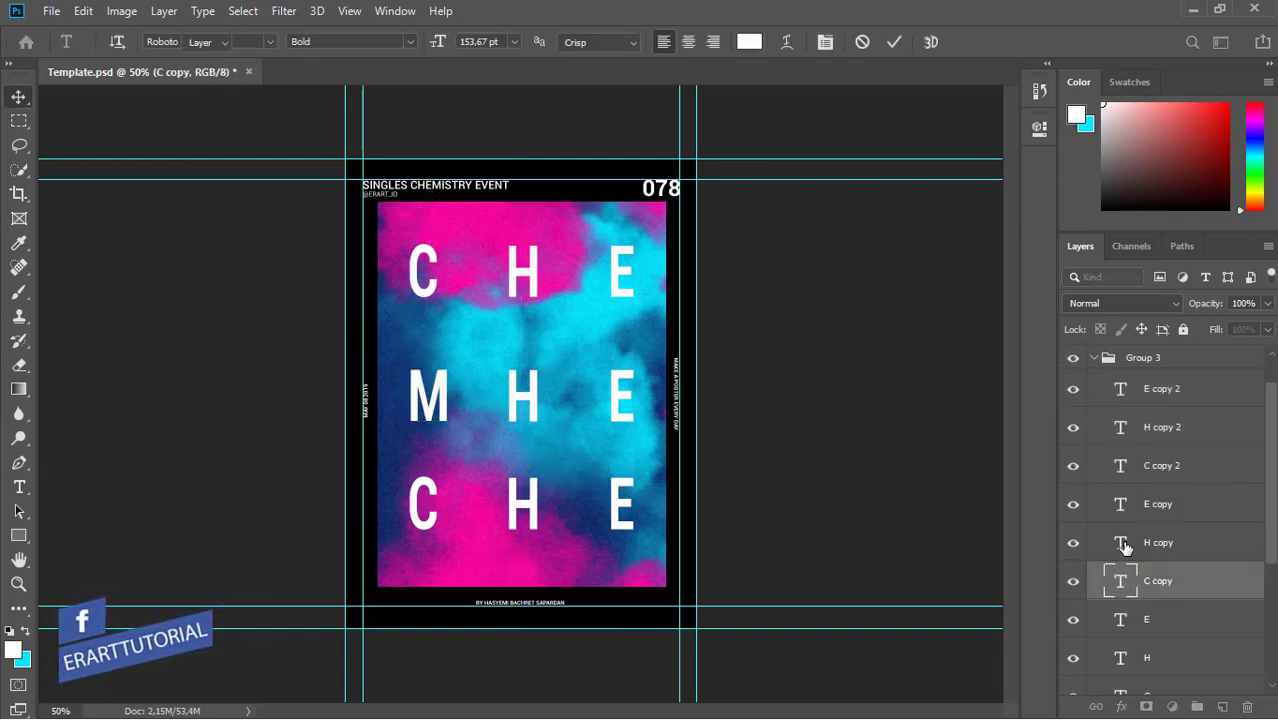
pyautogui.doubleClick(1124, 546)
pyautogui.write('I')
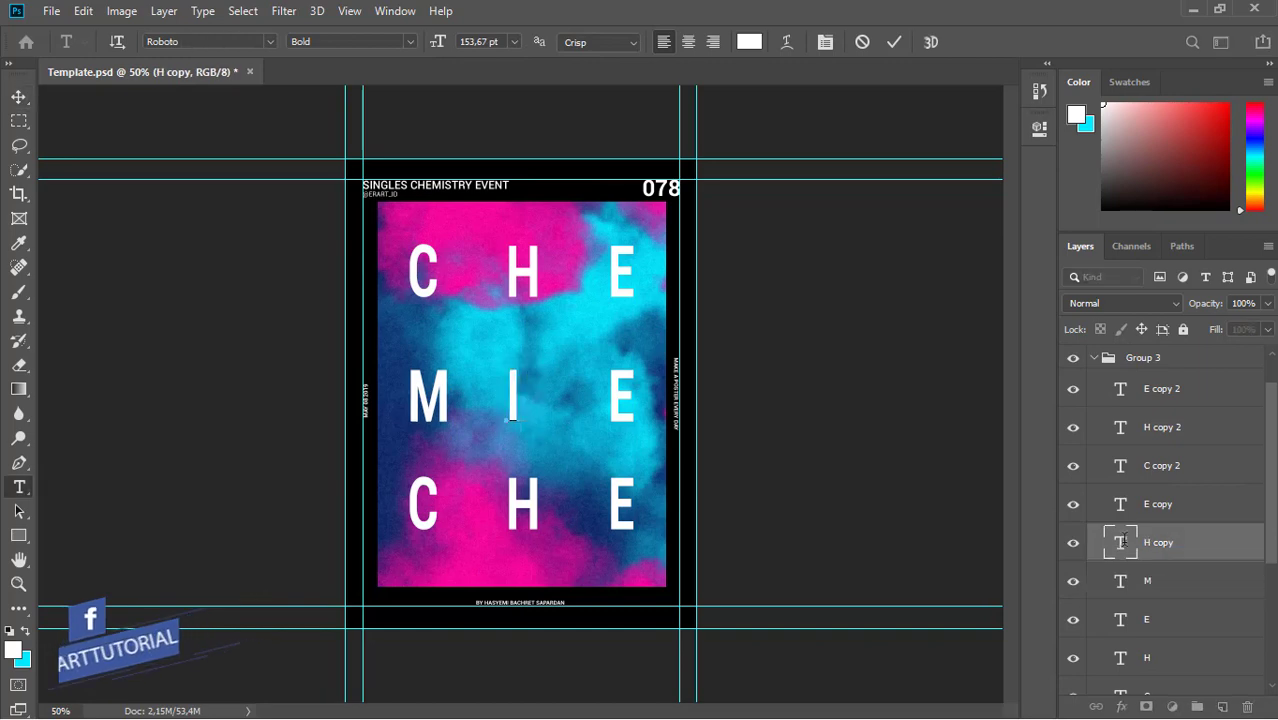
pyautogui.hotkey('ctrl', 'Return')
pyautogui.press('v')
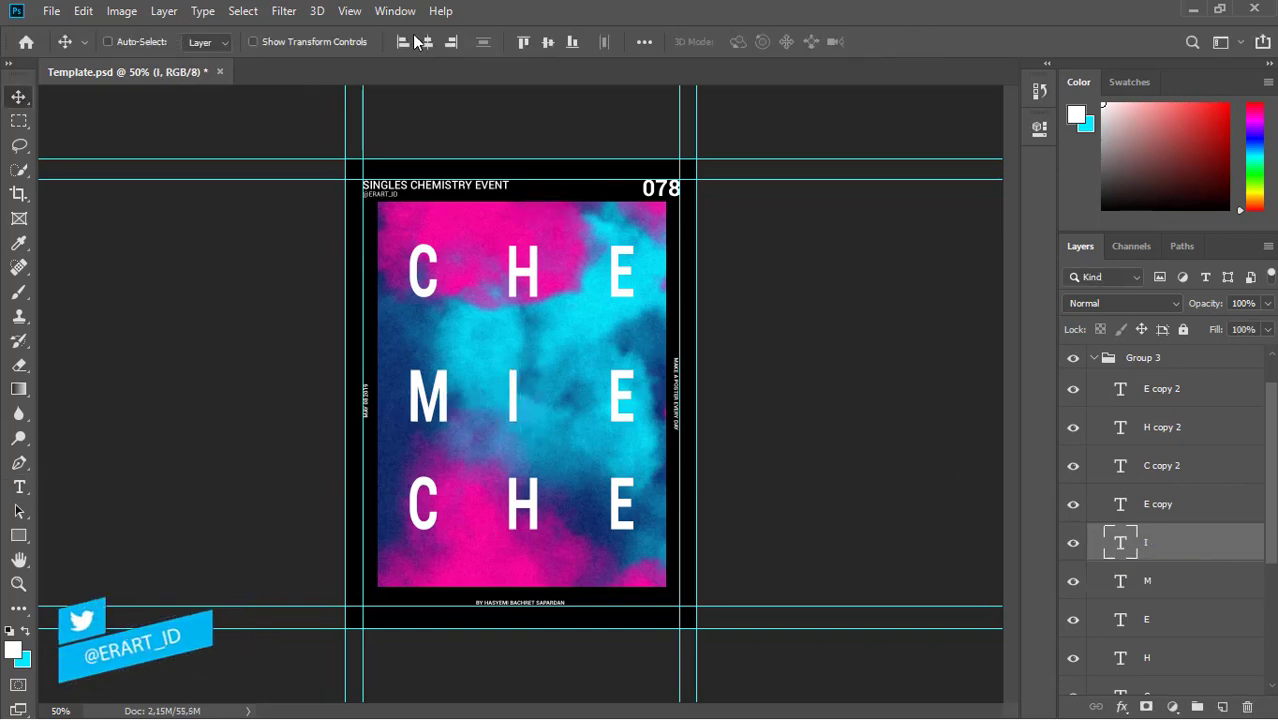
pyautogui.press('ctrl')
pyautogui.doubleClick(1121, 510)
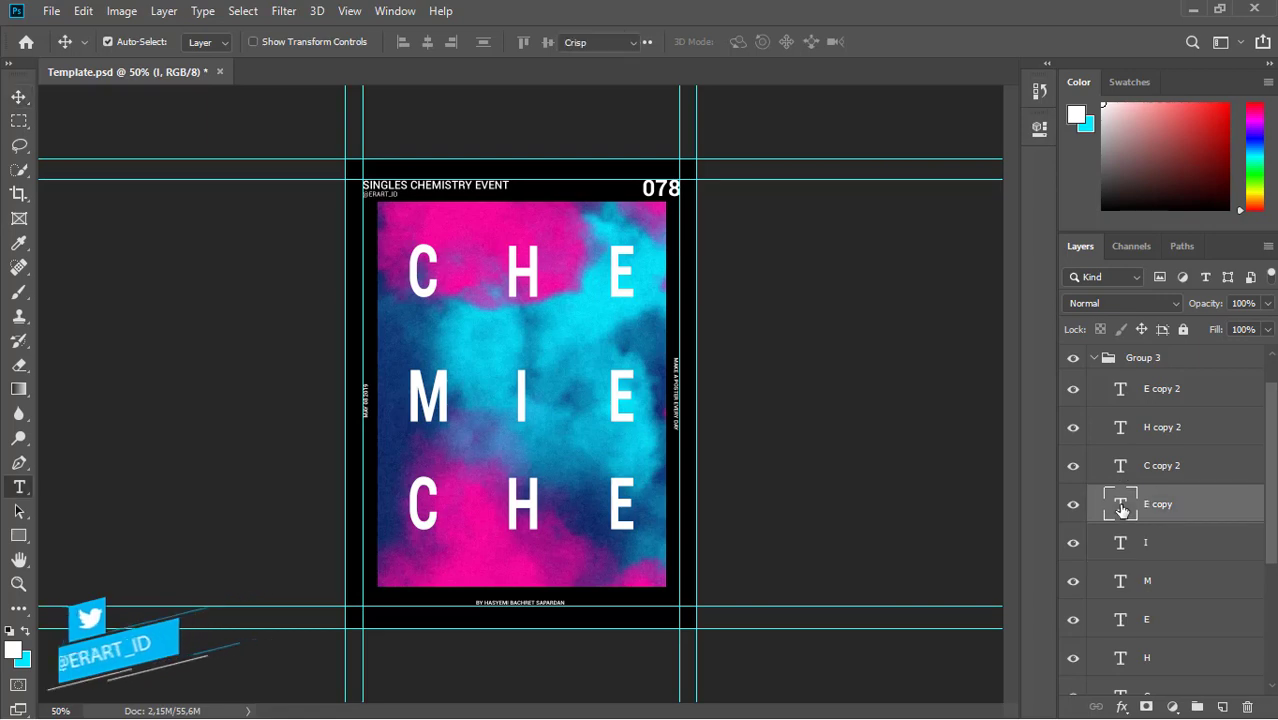
pyautogui.press('BackSpace')
pyautogui.write('S')
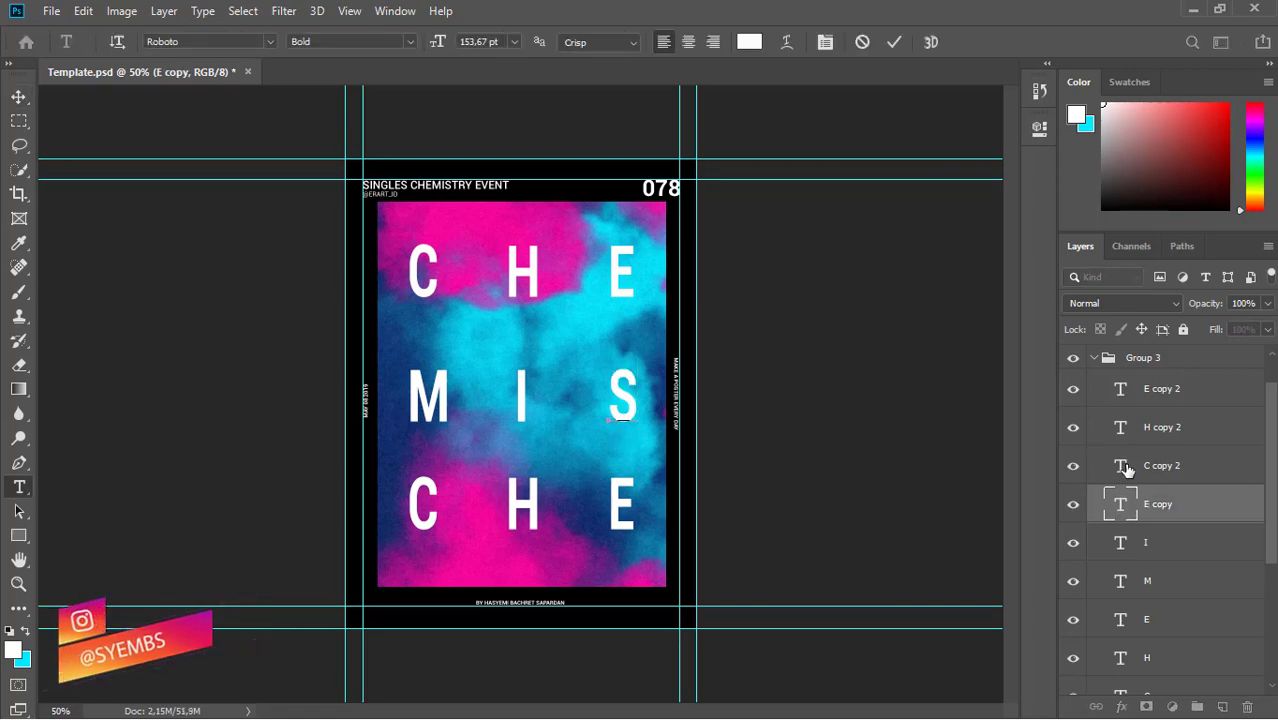
# Change the bottom row letters to T, R and Y
pyautogui.doubleClick(1122, 467)
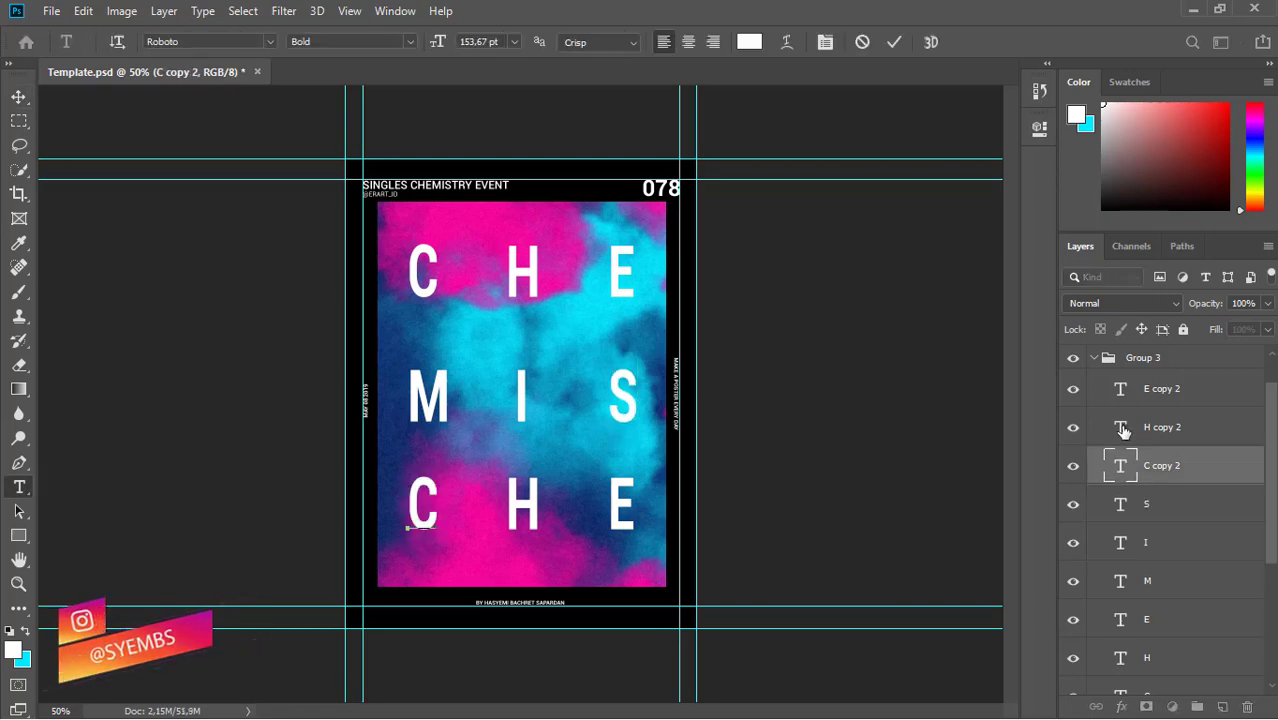
pyautogui.write('T')
pyautogui.click(1123, 430)
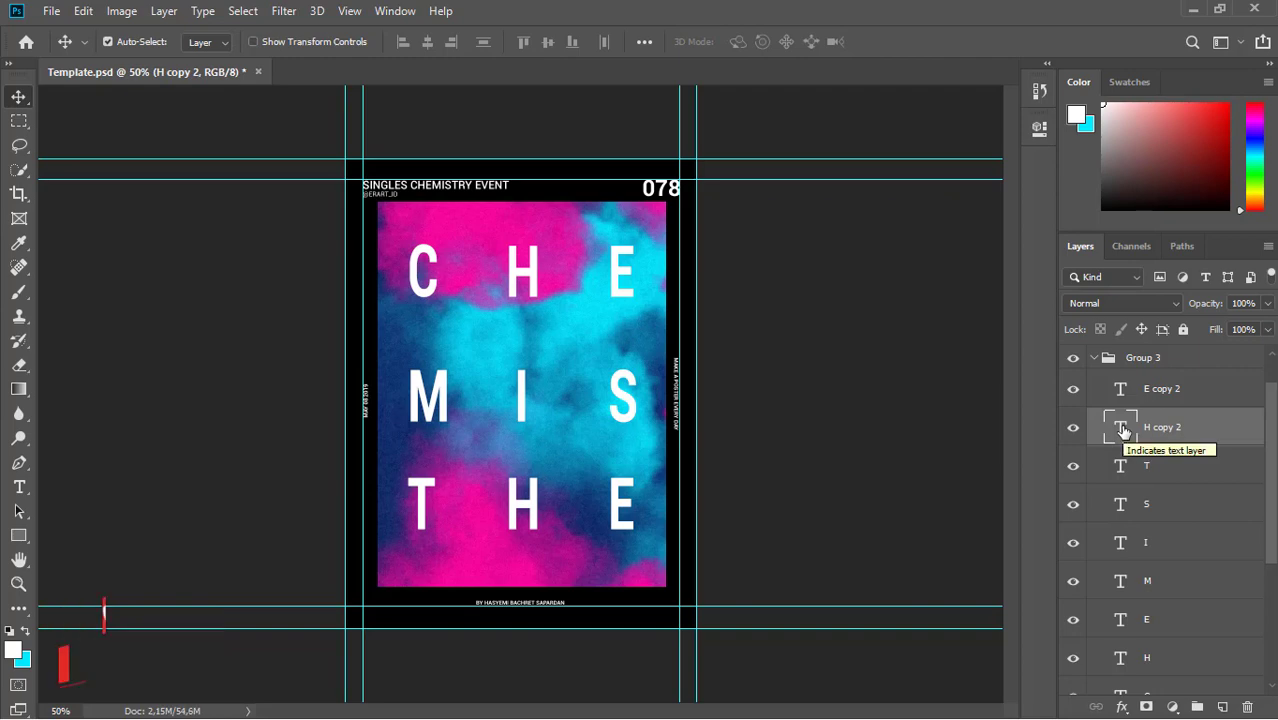
pyautogui.doubleClick(1123, 430)
pyautogui.write('R')
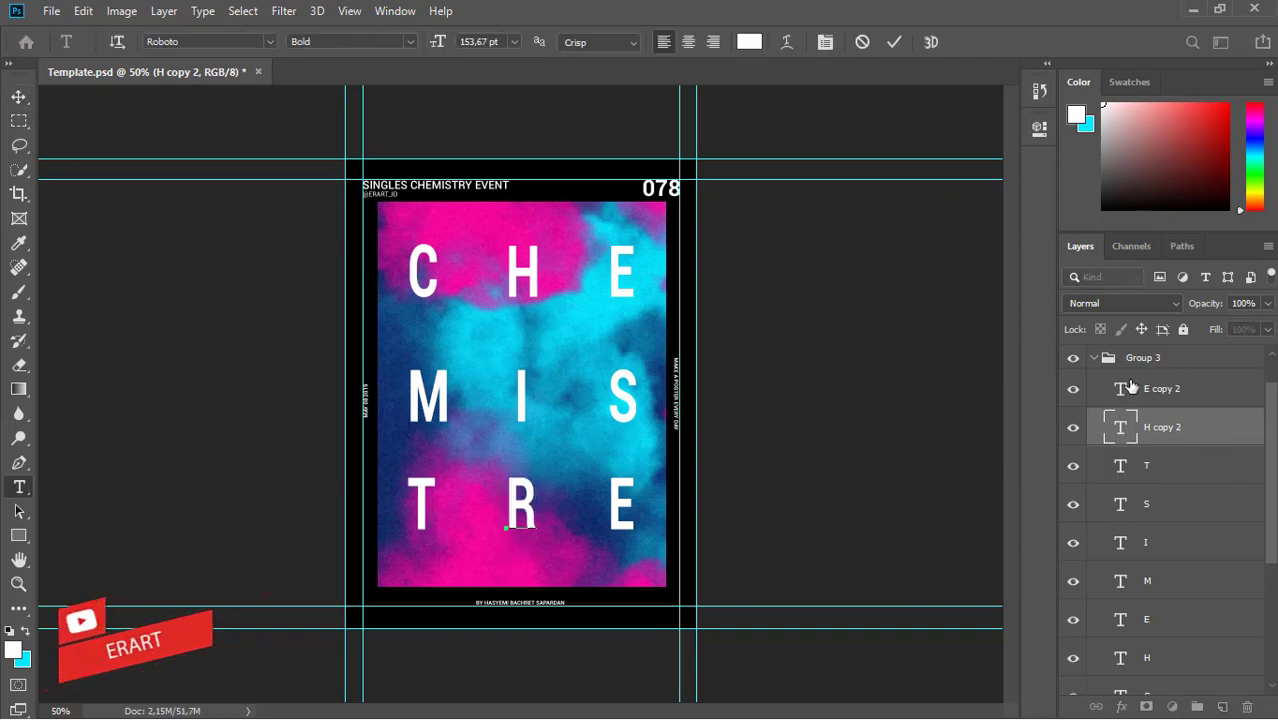
pyautogui.click(1126, 390)
pyautogui.doubleClick(1123, 390)
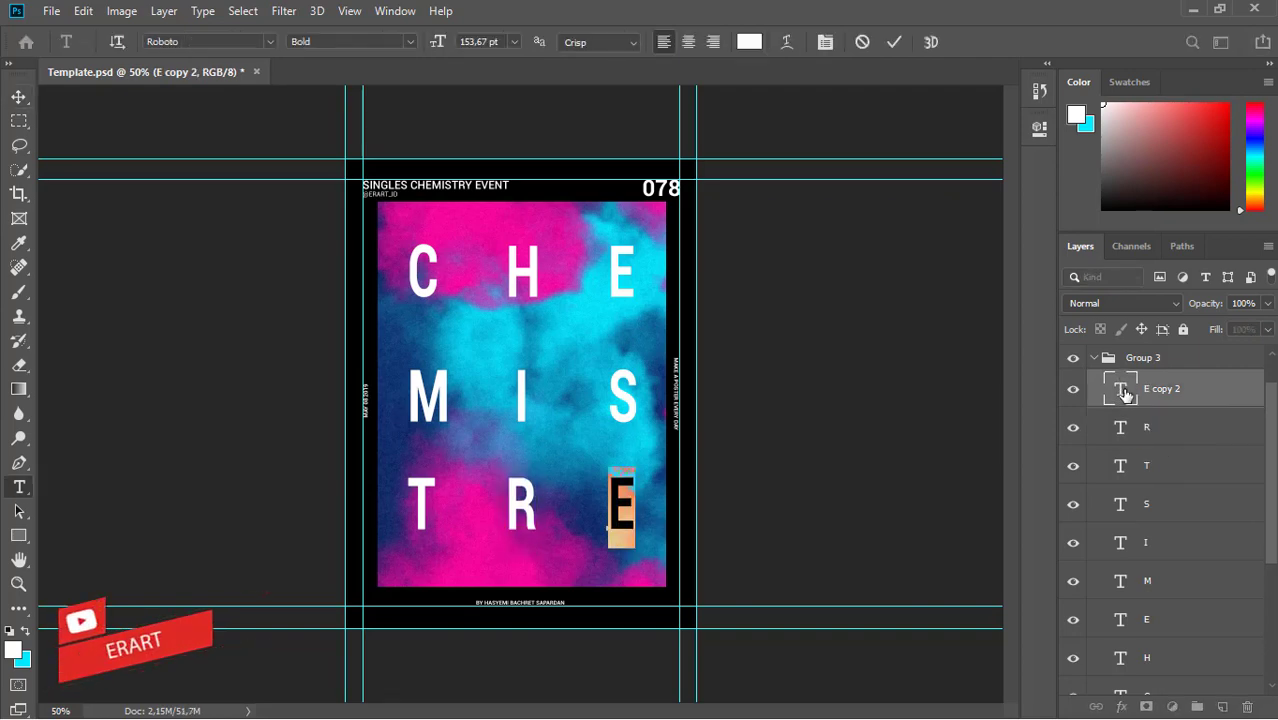
pyautogui.write('Y')
pyautogui.click(1094, 357)
pyautogui.click(1145, 402)
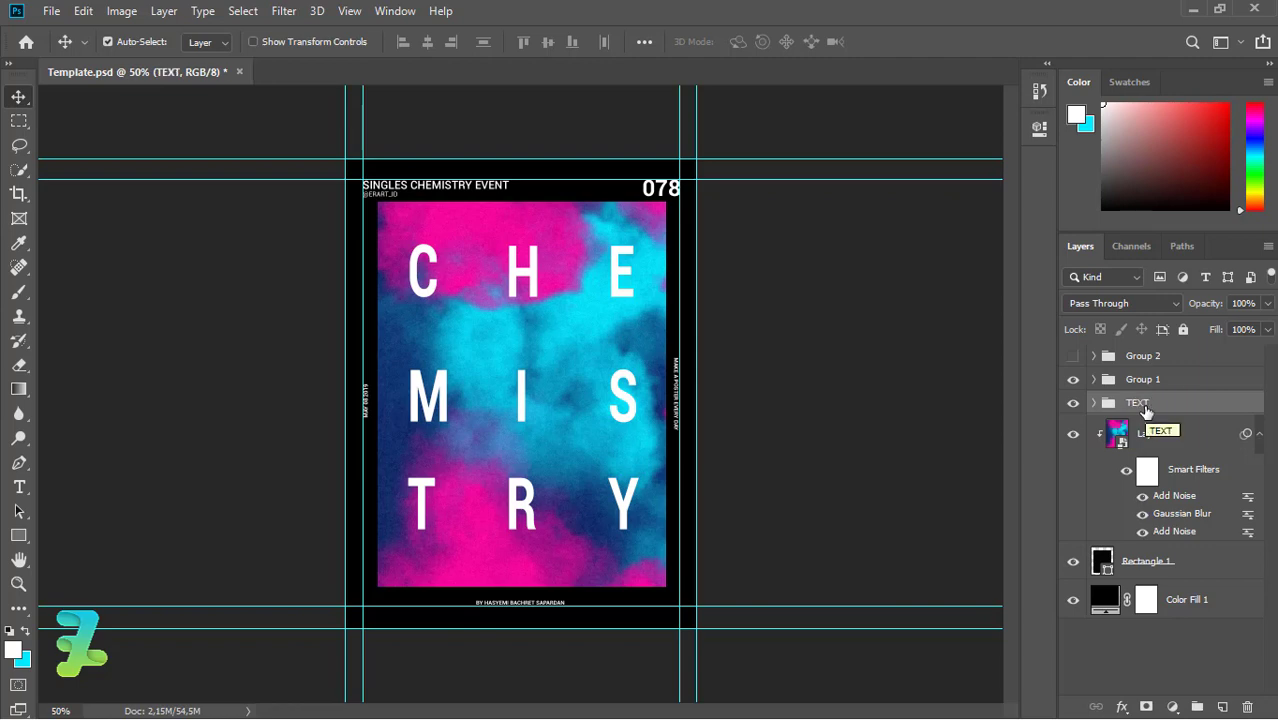
# Make the M and R letters narrower with Free Transform
pyautogui.click(1095, 402)
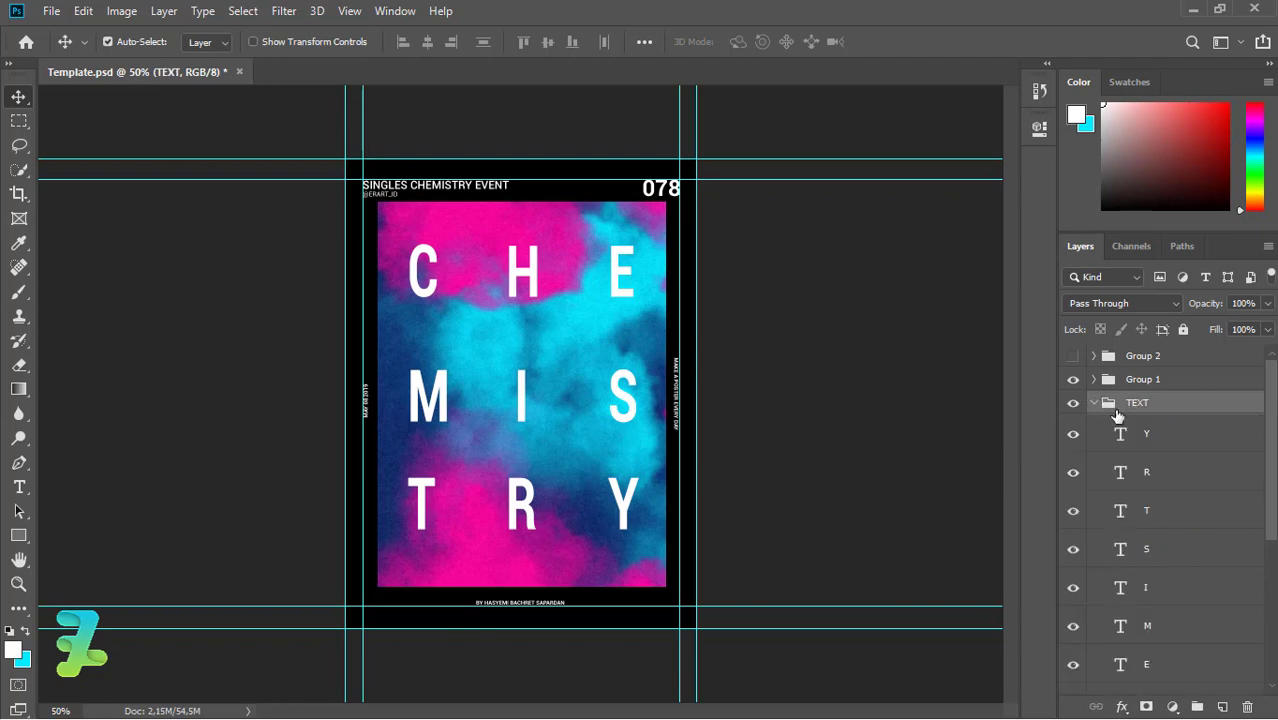
pyautogui.moveTo(1274, 449); pyautogui.dragTo(1274, 483)
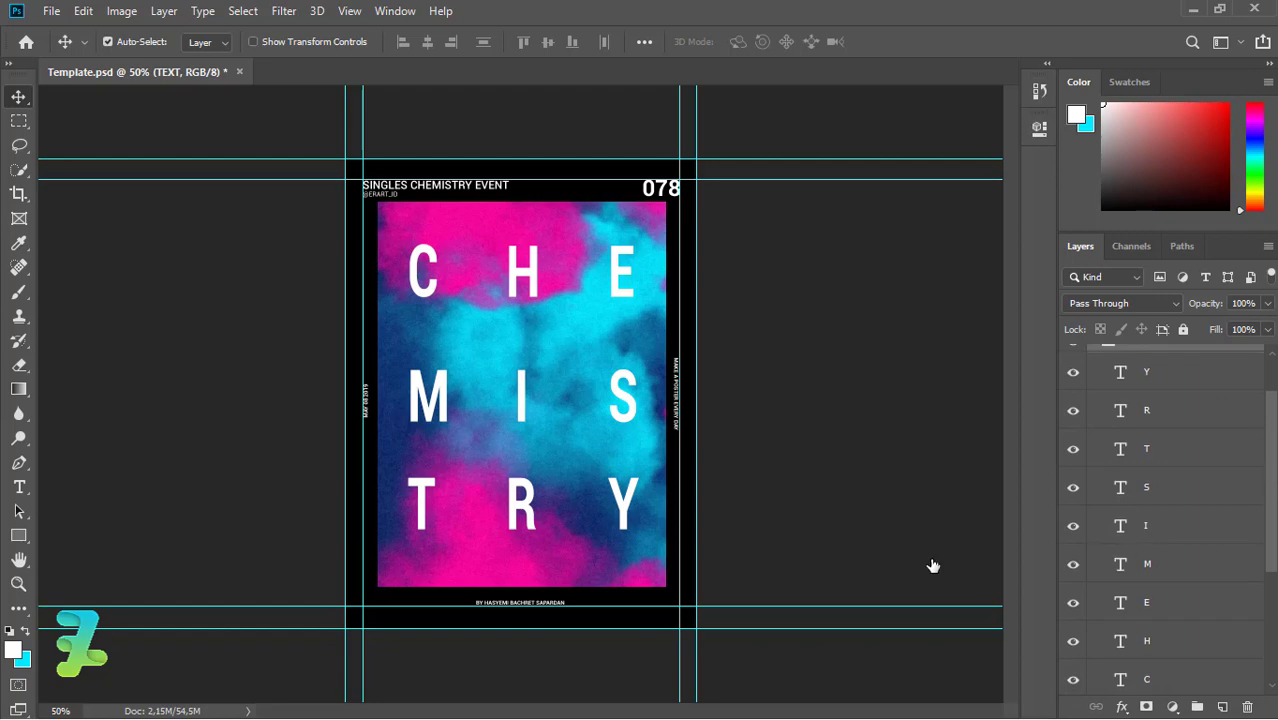
pyautogui.click(1147, 564)
pyautogui.hotkey('ctrl', 't')
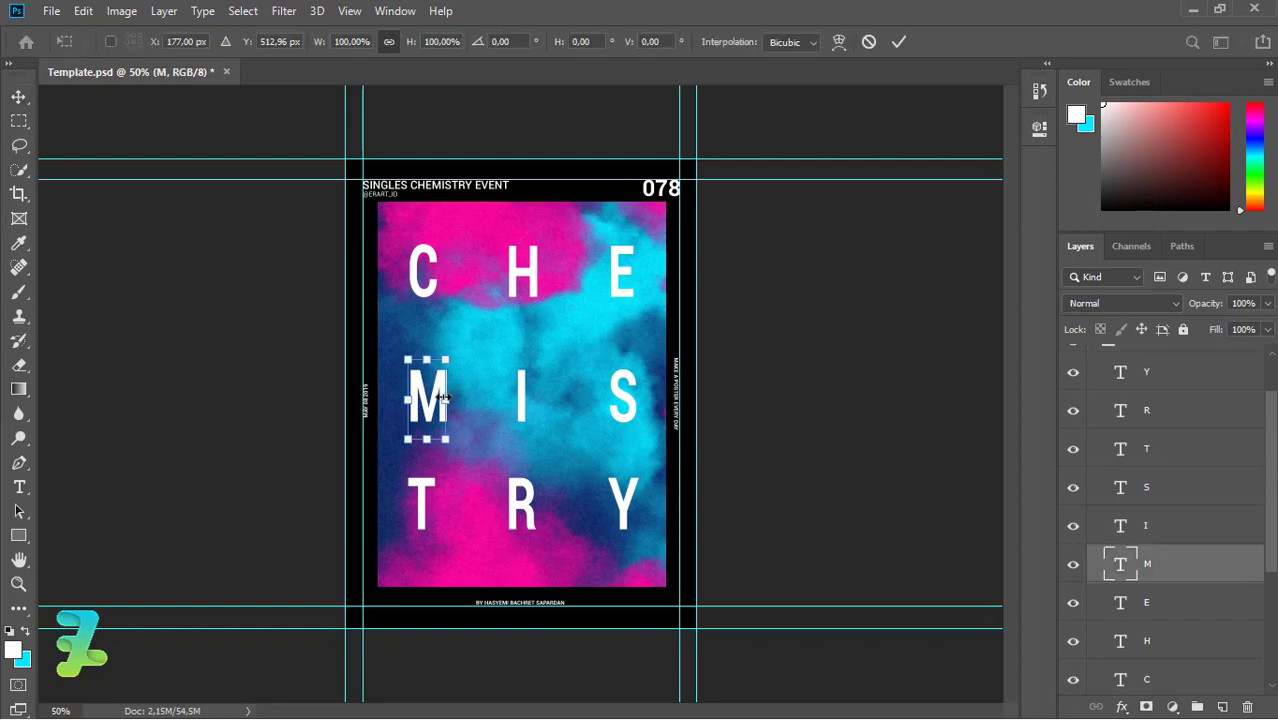
pyautogui.moveTo(446, 398); pyautogui.dragTo(437, 397)
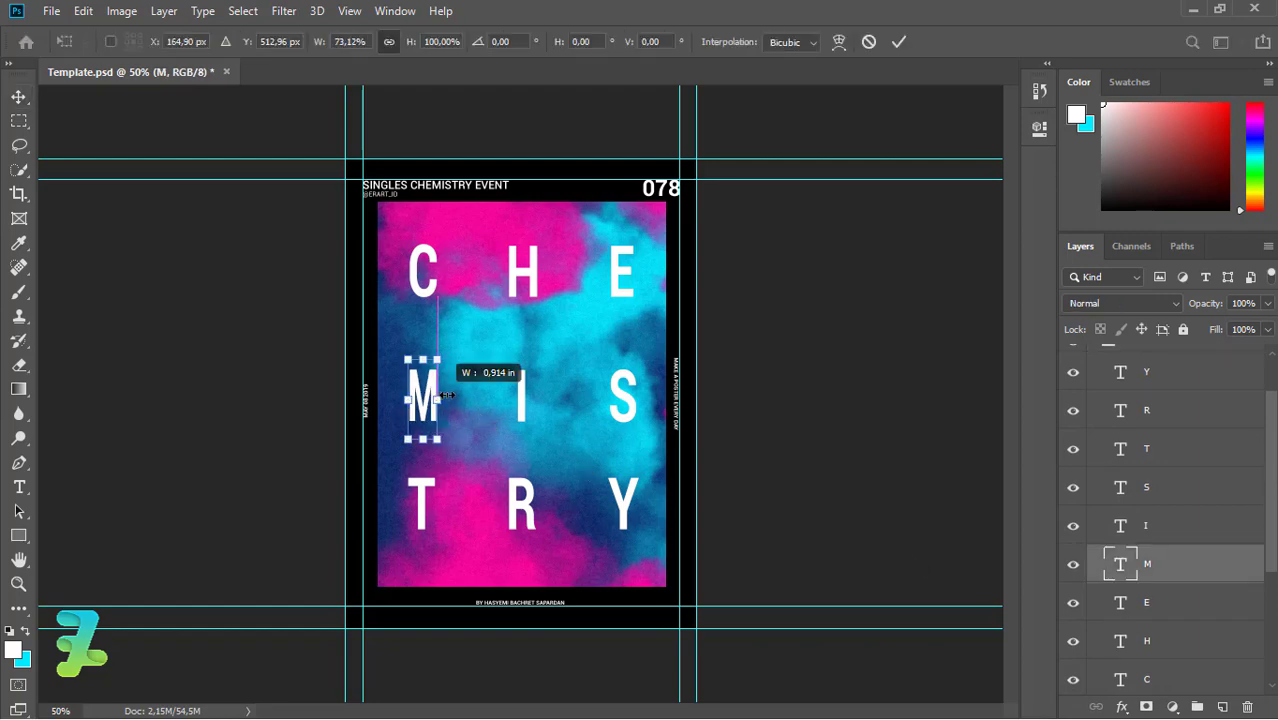
pyautogui.press('Return')
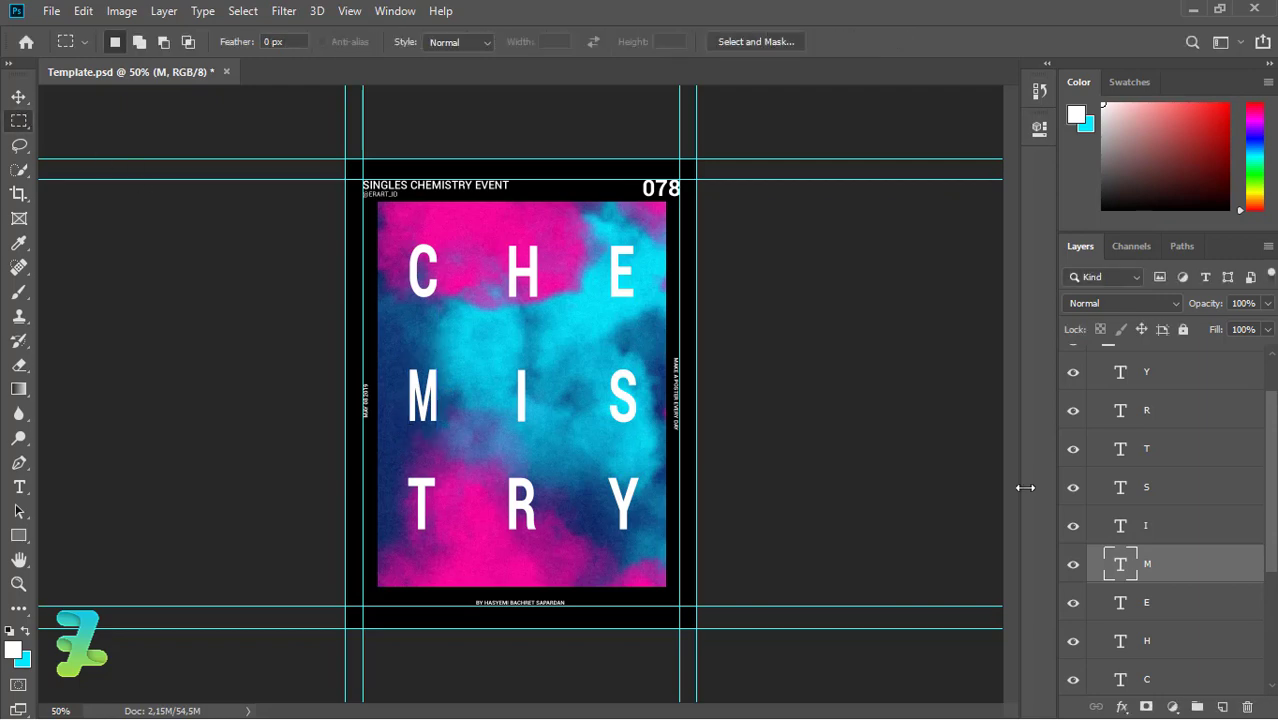
pyautogui.click(1124, 421)
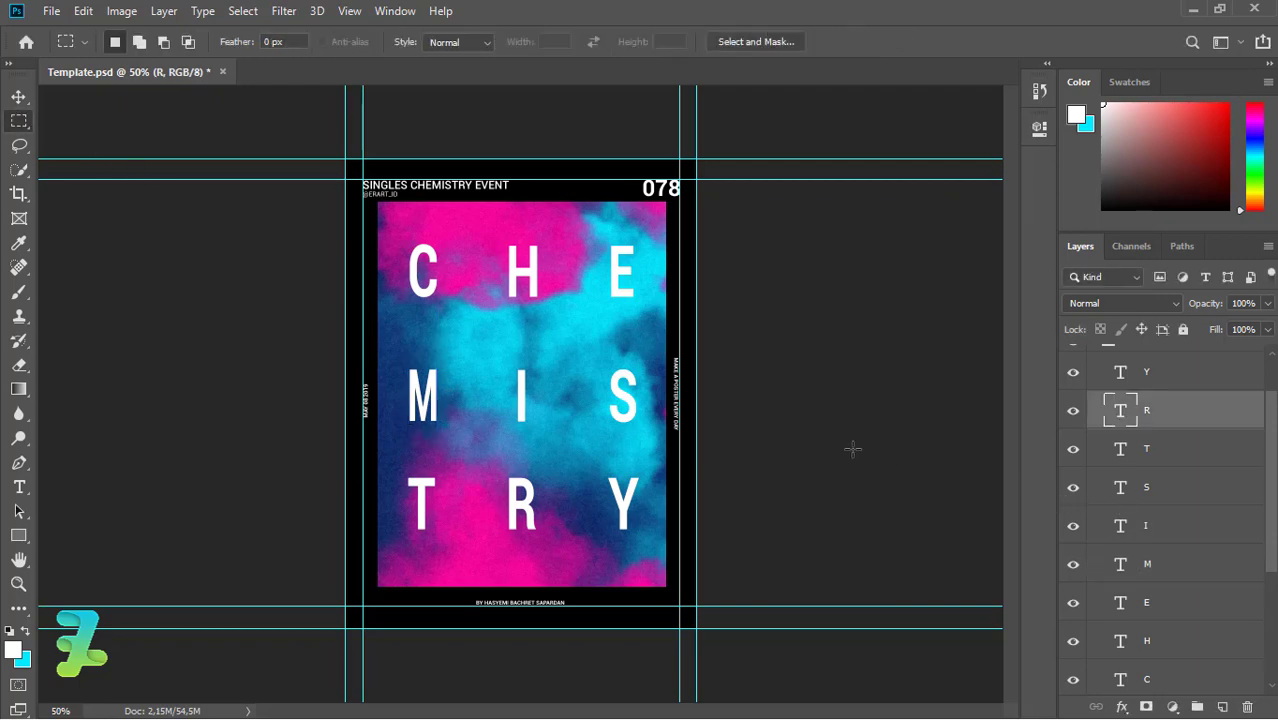
pyautogui.hotkey('ctrl', 't')
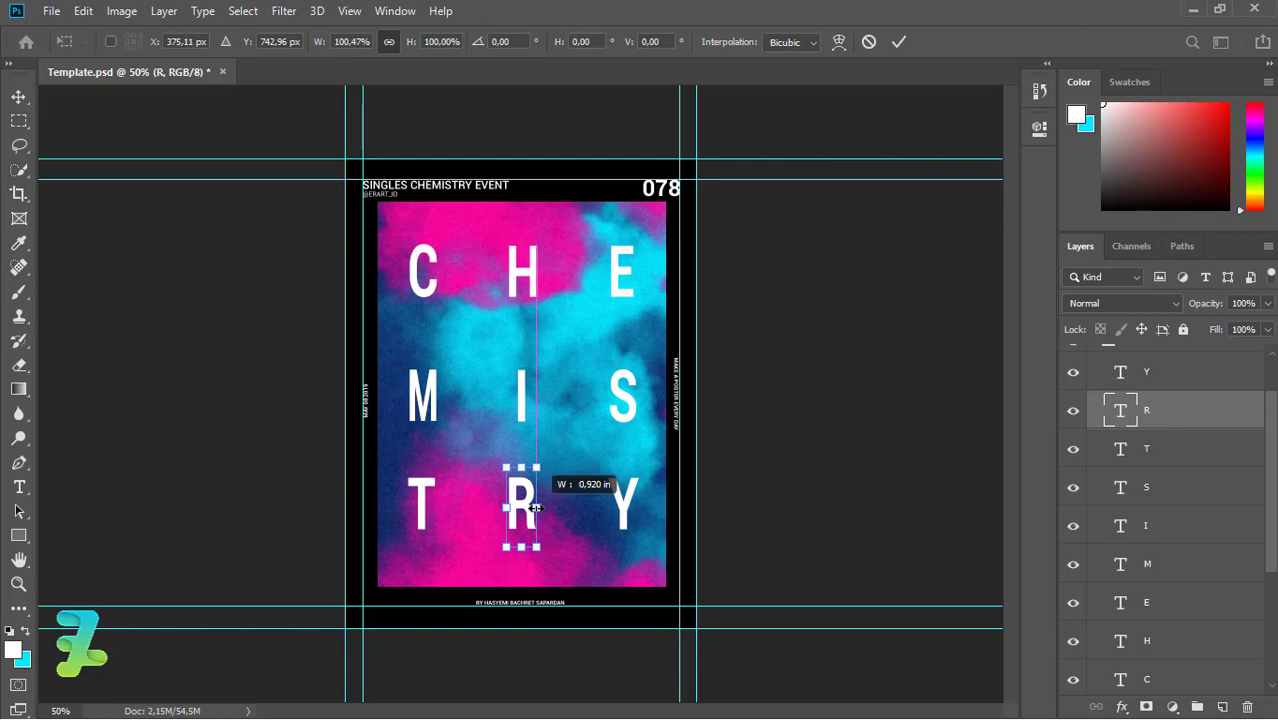
pyautogui.moveTo(506, 506); pyautogui.dragTo(510, 506)
pyautogui.click(18, 97)
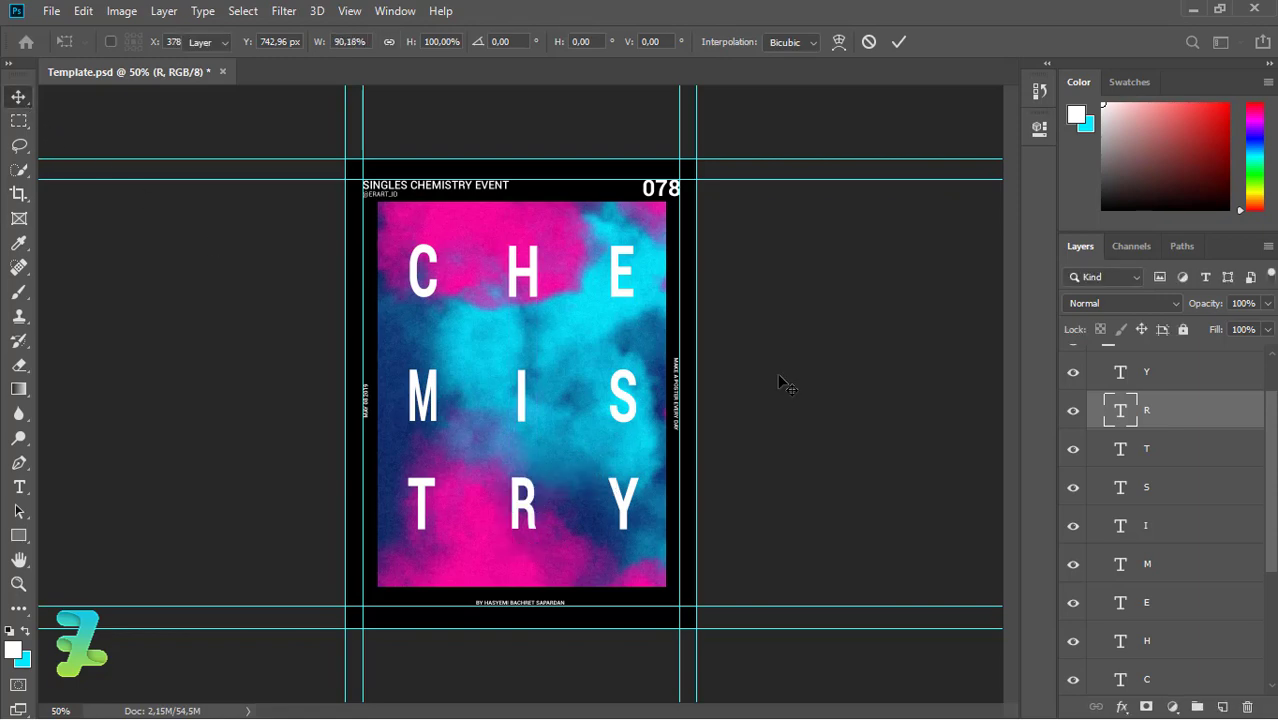
# Make the S, Y and H letters narrower, then collapse the TEXT group
pyautogui.click(1118, 488)
pyautogui.hotkey('ctrl', 't')
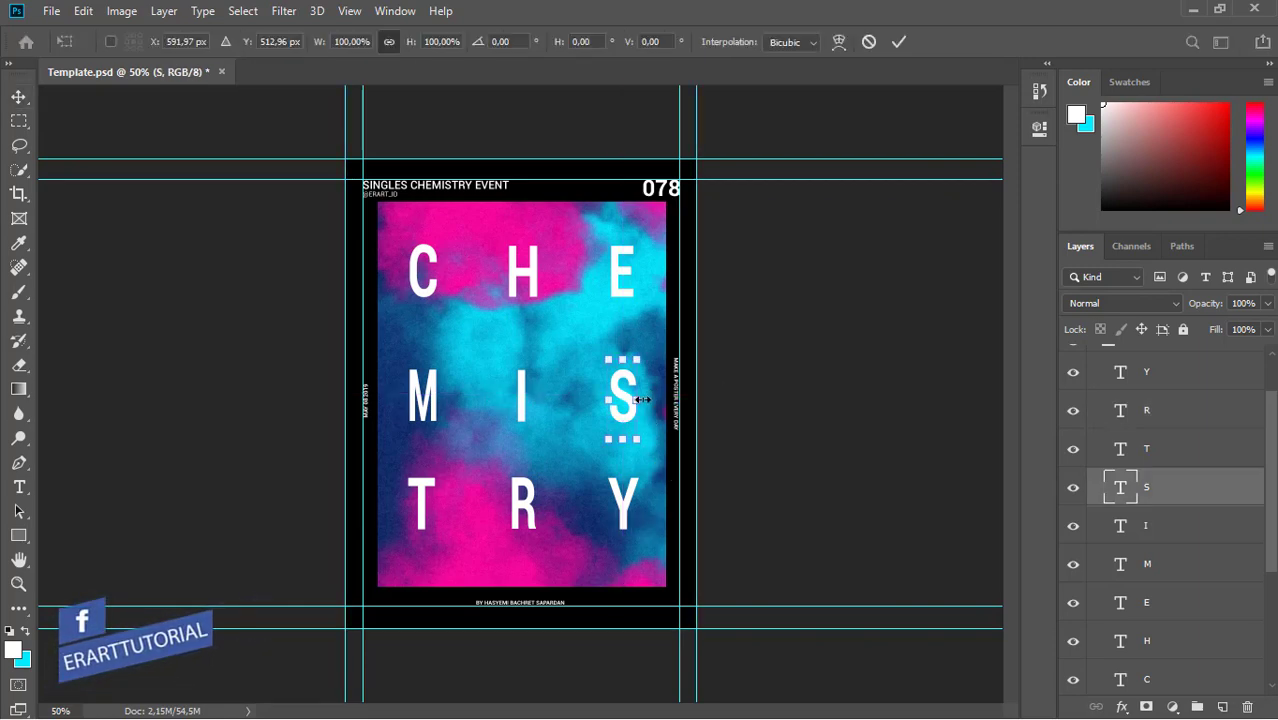
pyautogui.moveTo(635, 400); pyautogui.dragTo(617, 400)
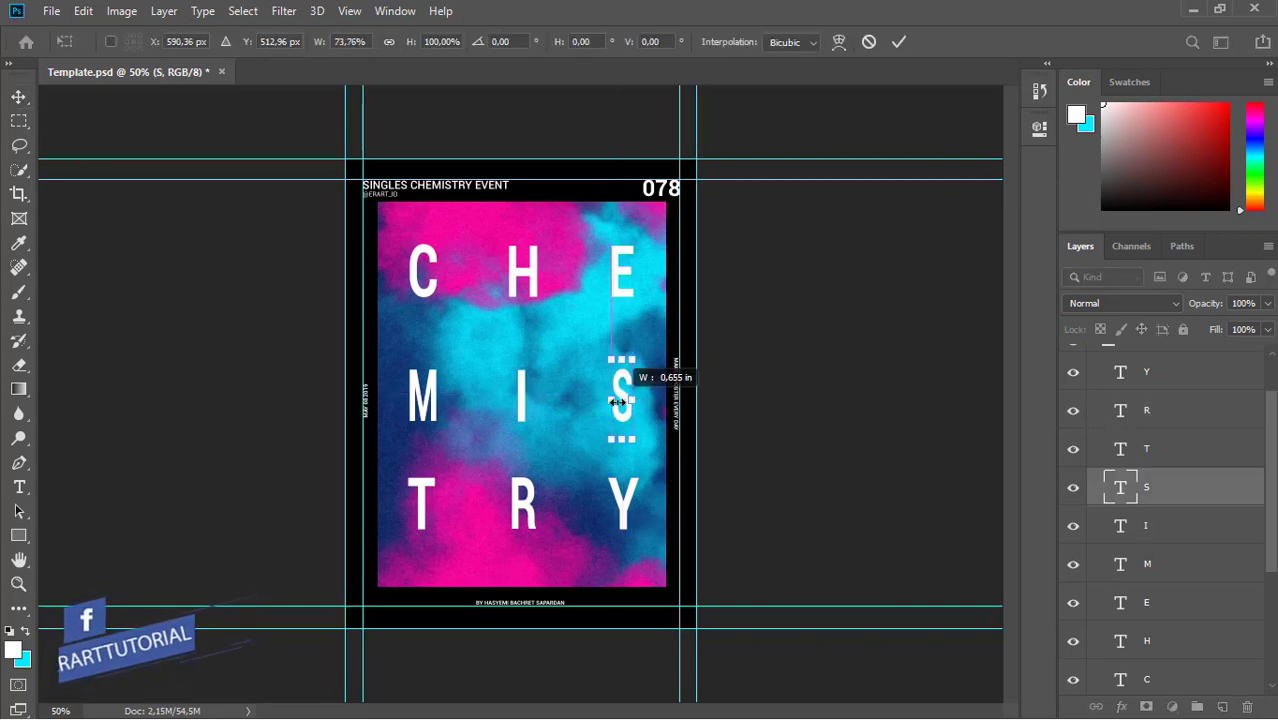
pyautogui.click(20, 93)
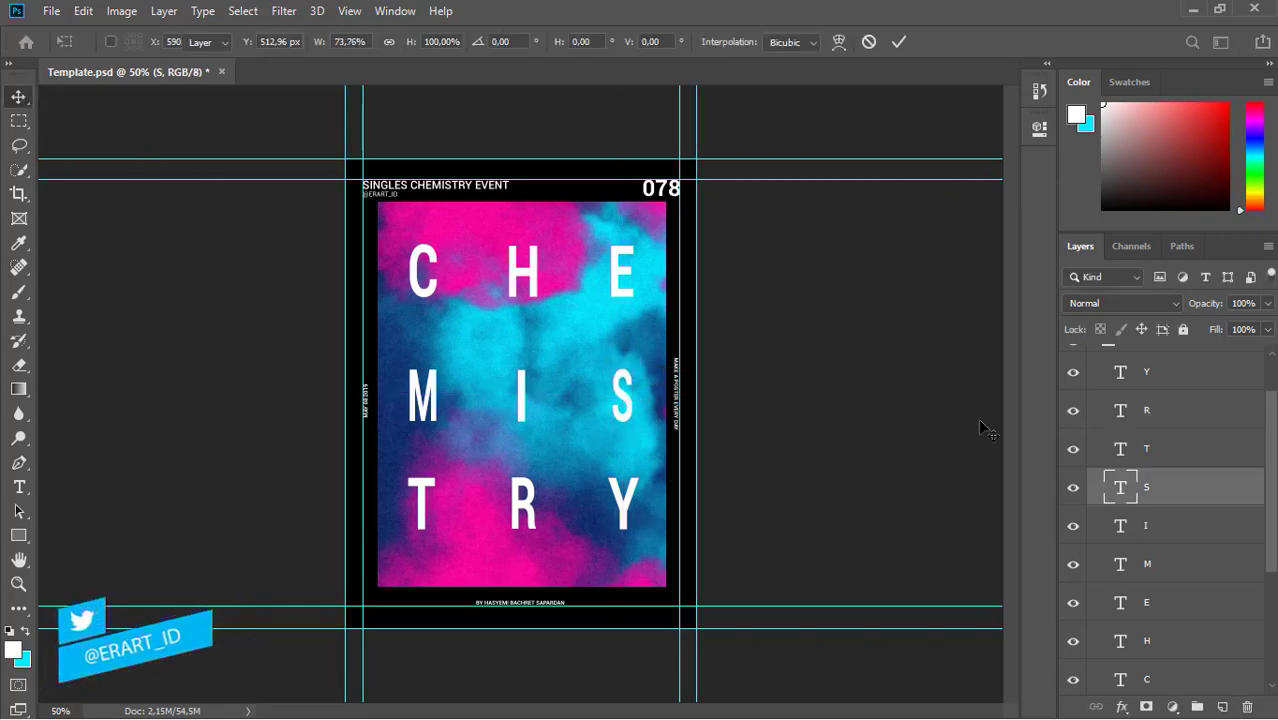
pyautogui.click(640, 500)
pyautogui.hotkey('ctrl', 't')
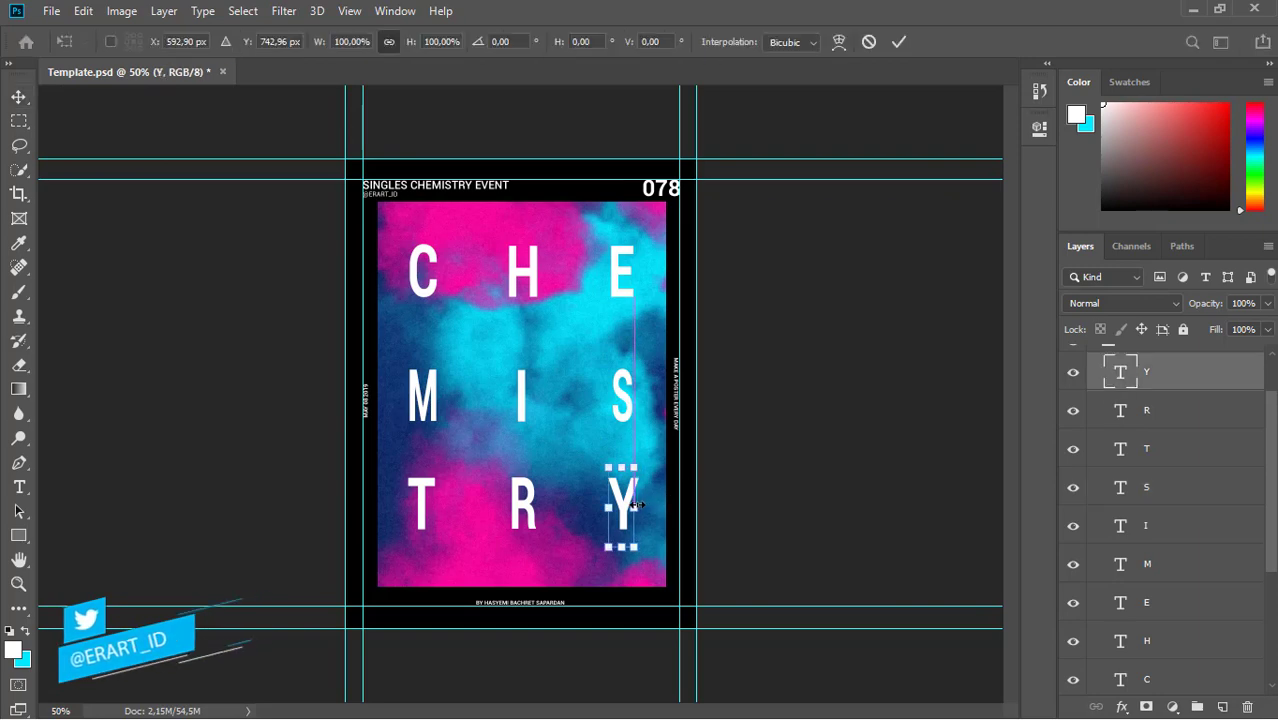
pyautogui.moveTo(641, 503); pyautogui.dragTo(610, 512)
pyautogui.press('Return')
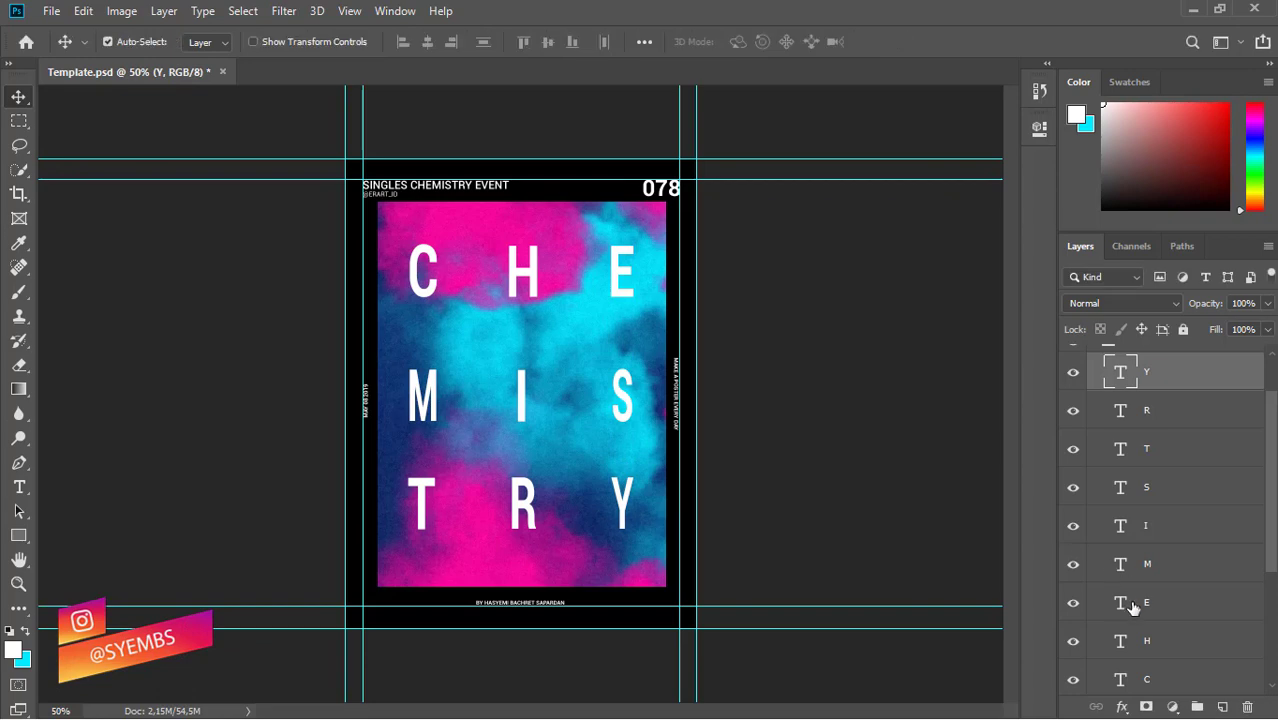
pyautogui.click(522, 272)
pyautogui.hotkey('ctrl', 't')
pyautogui.moveTo(503, 272); pyautogui.dragTo(512, 268)
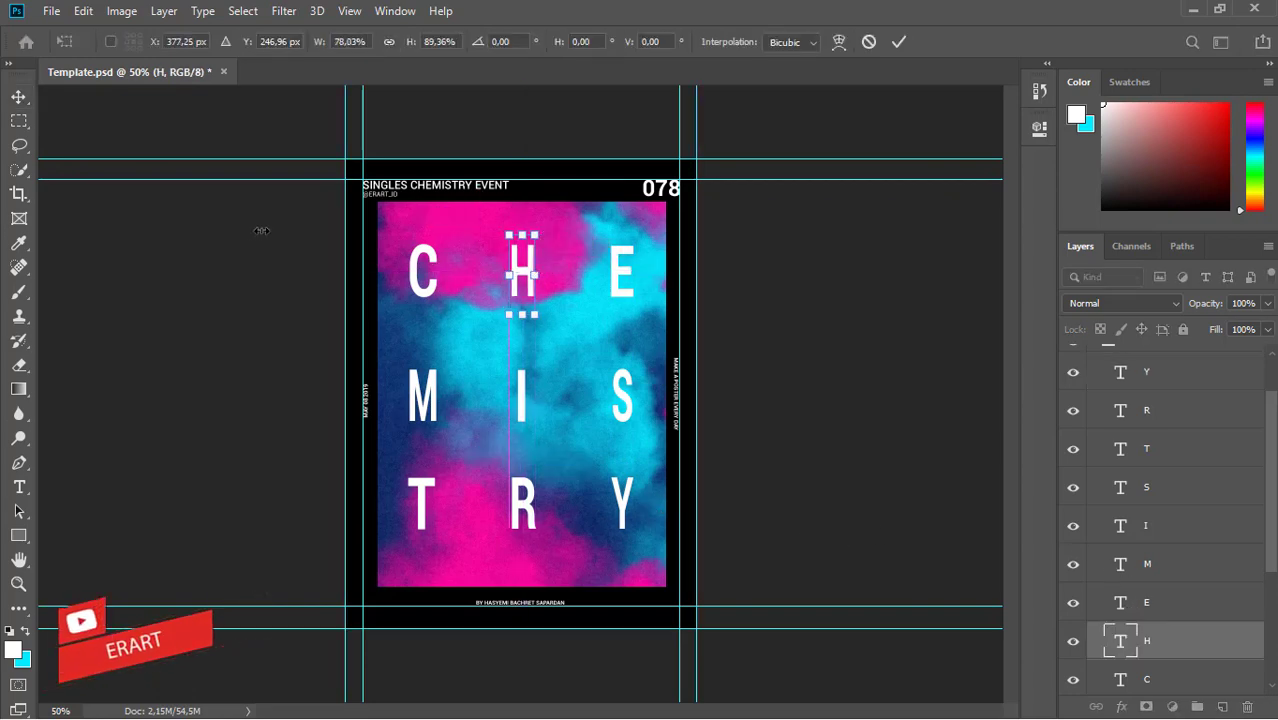
pyautogui.press('Return')
pyautogui.scroll(2, 1088, 415)
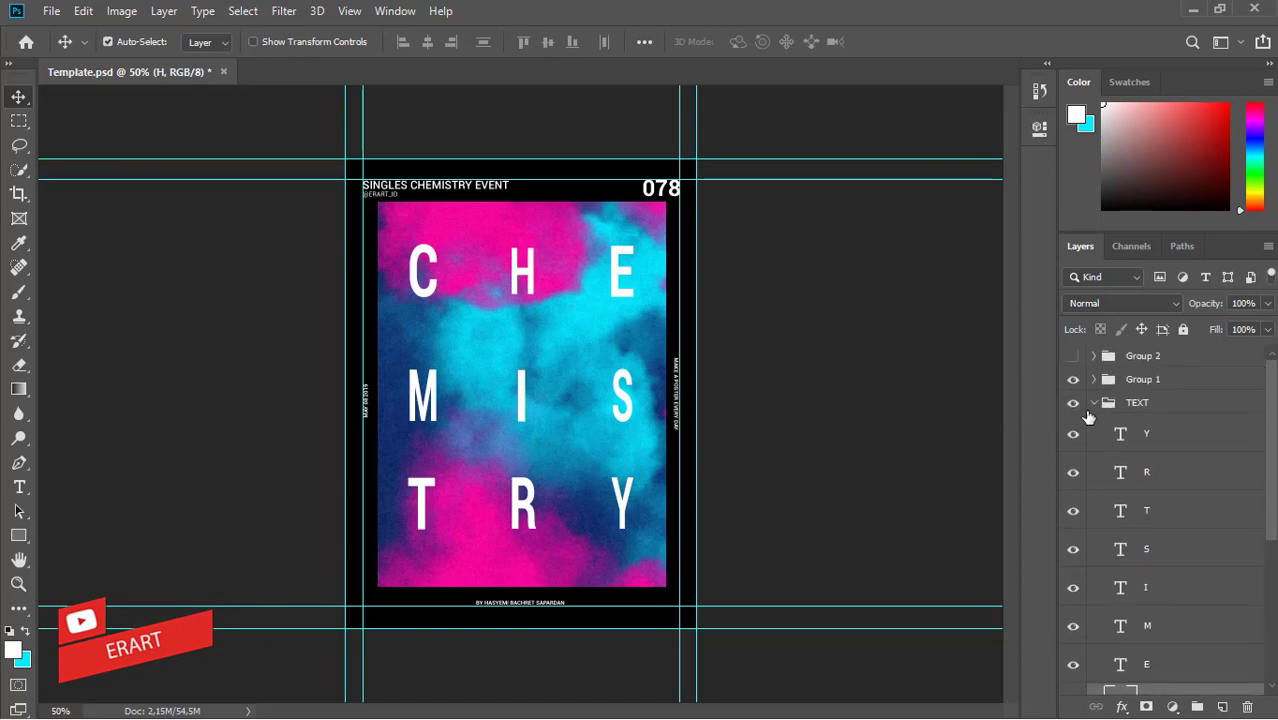
pyautogui.click(1095, 403)
# Add a new layer and draw a thin cyan rectangle bar between C and H
pyautogui.click(1222, 707)
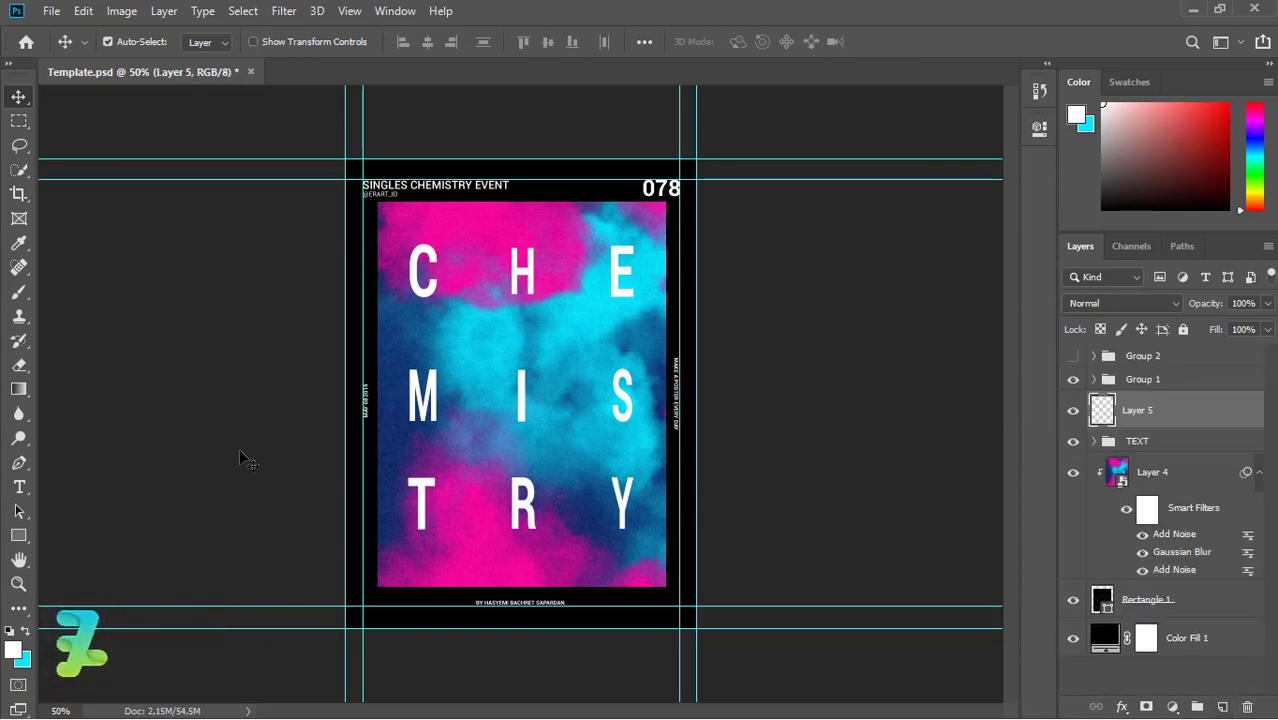
pyautogui.press('x')
pyautogui.click(18, 540)
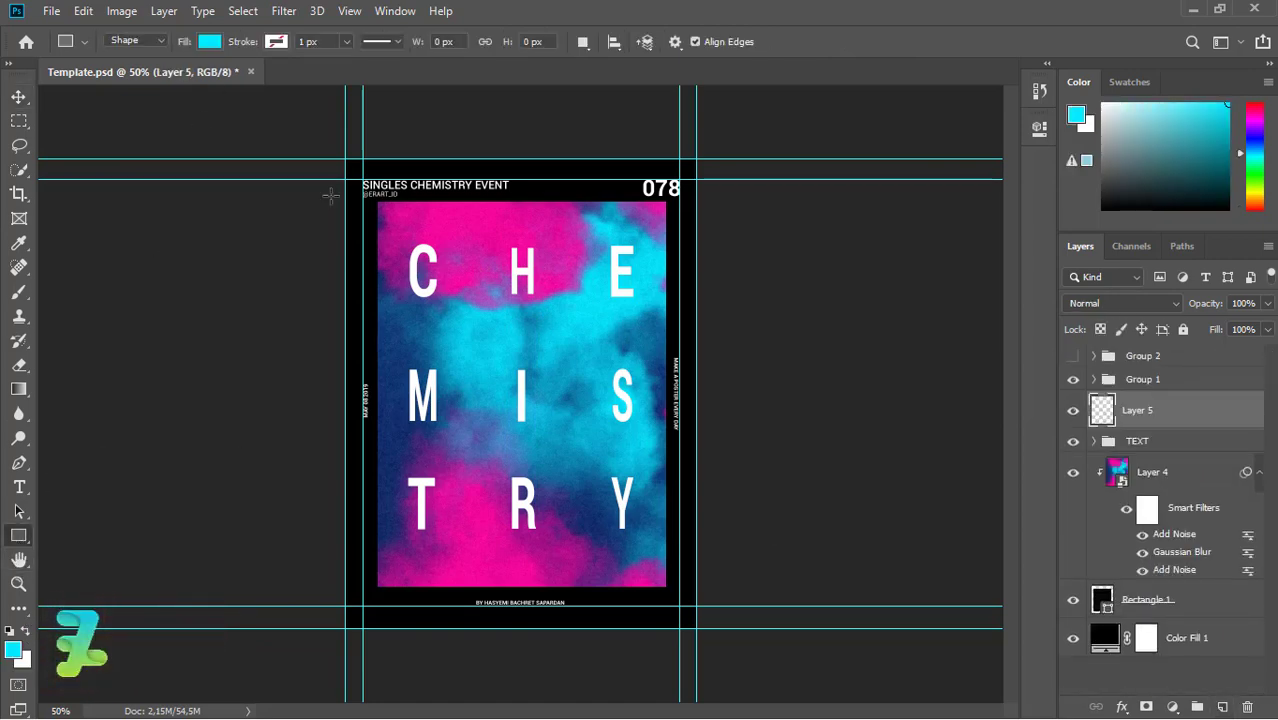
pyautogui.moveTo(502, 275); pyautogui.dragTo(451, 272)
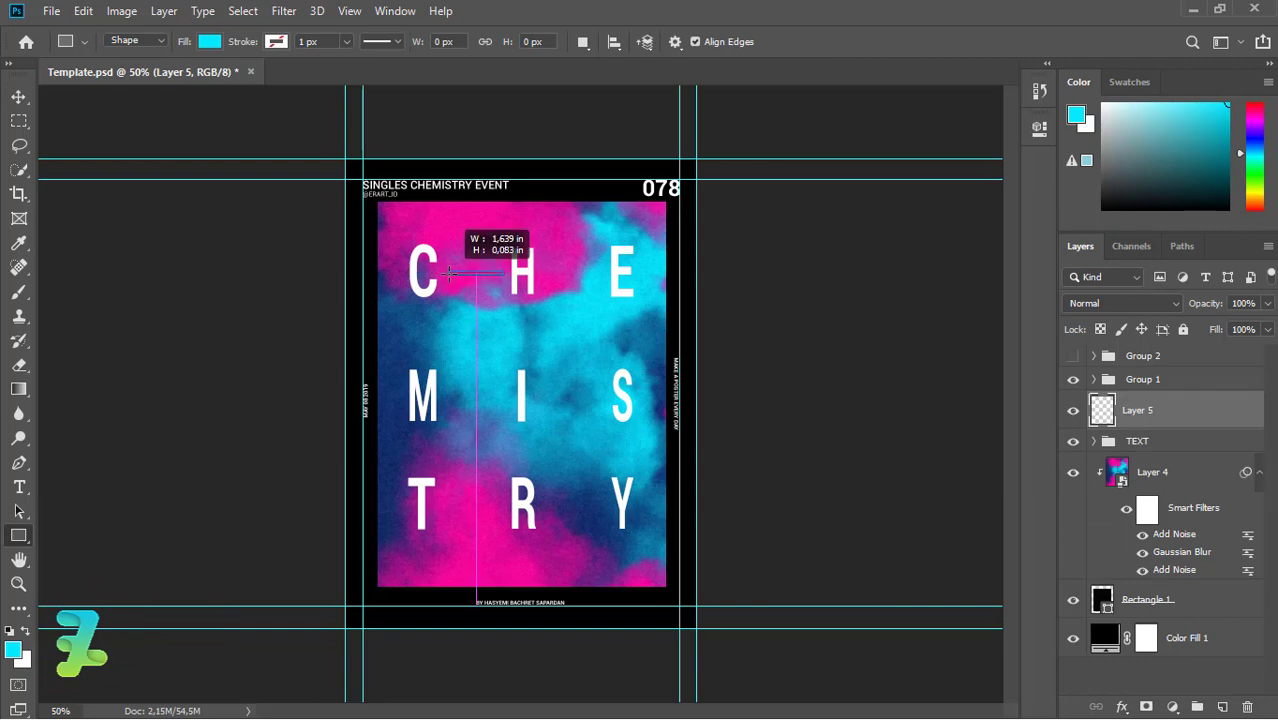
pyautogui.moveTo(451, 272); pyautogui.dragTo(449, 272)
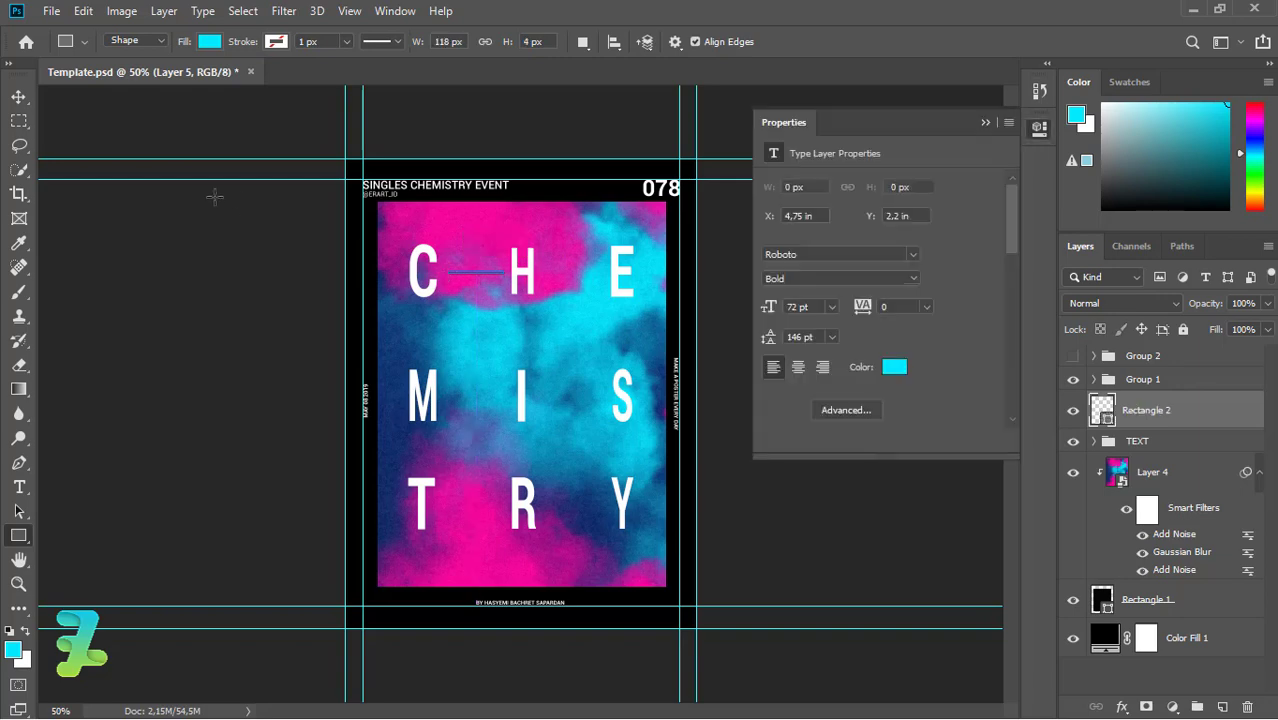
pyautogui.click(977, 125)
pyautogui.click(16, 99)
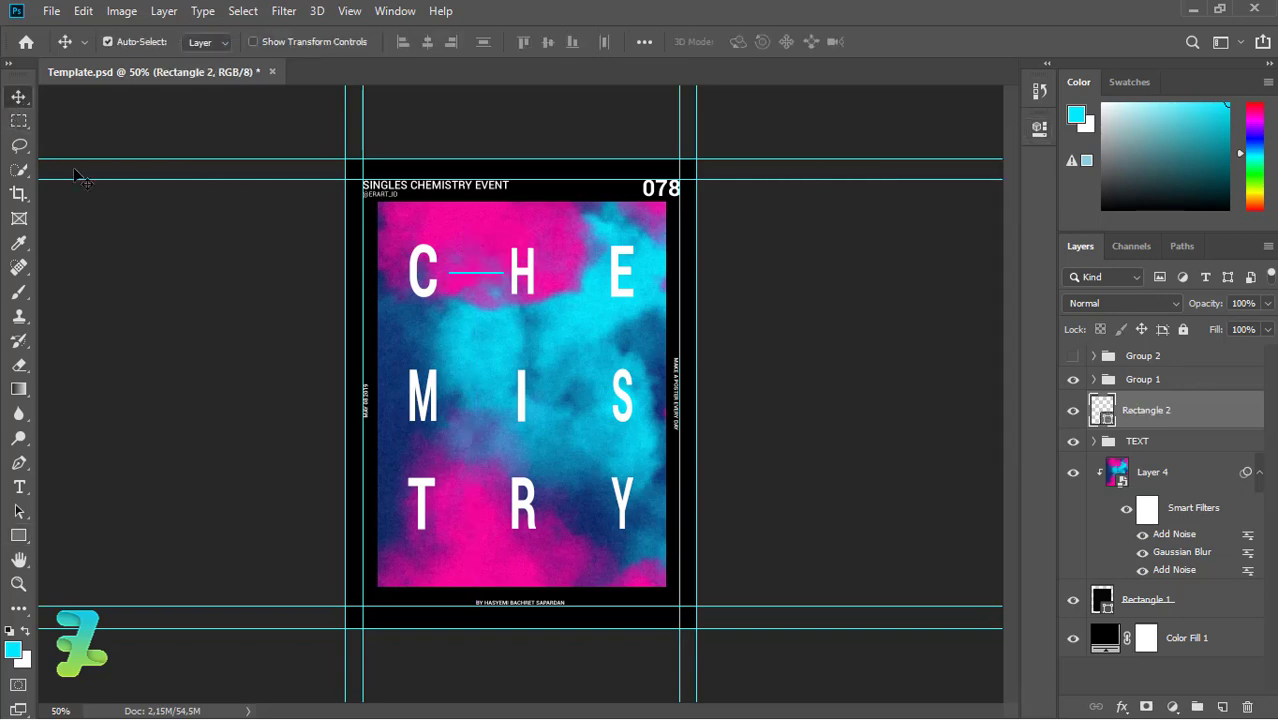
pyautogui.hotkey('ctrl', '+')
pyautogui.hotkey('ctrl', '+')
pyautogui.scroll(3, 1007, 334)
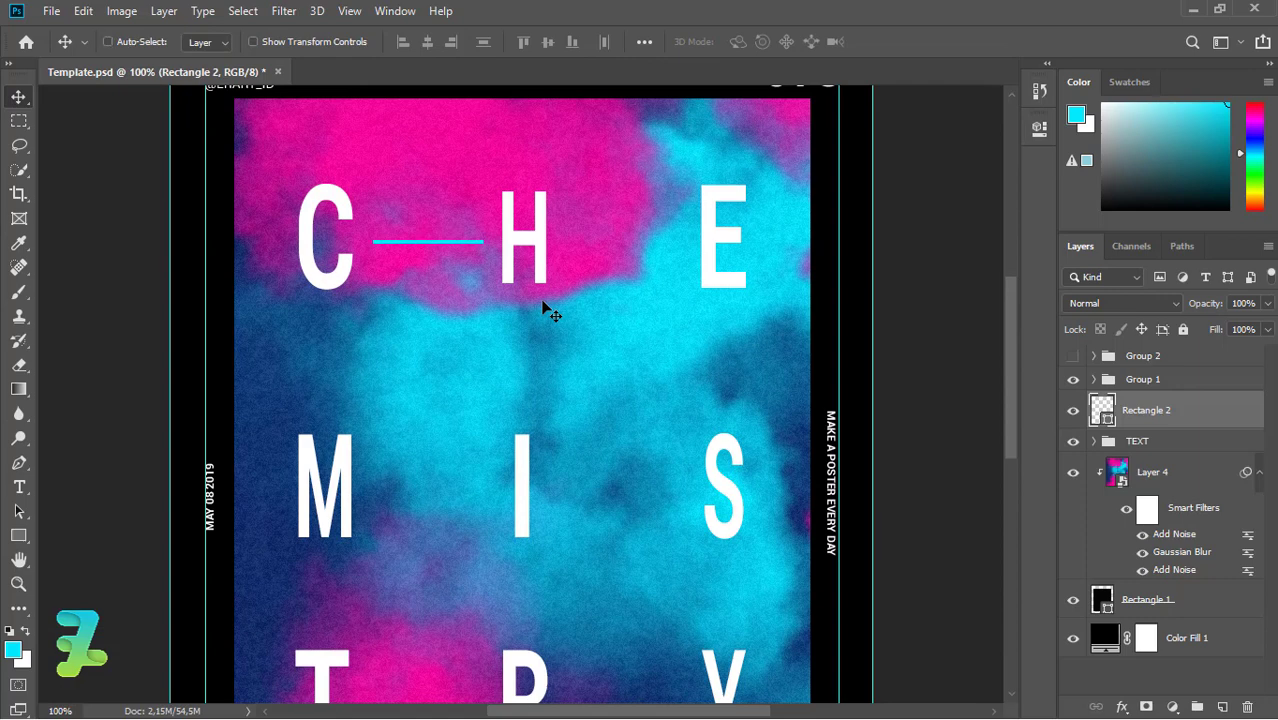
# Copy the cyan line into the H–E gap and duplicate both lines
pyautogui.moveTo(450, 242); pyautogui.dragTo(644, 242)
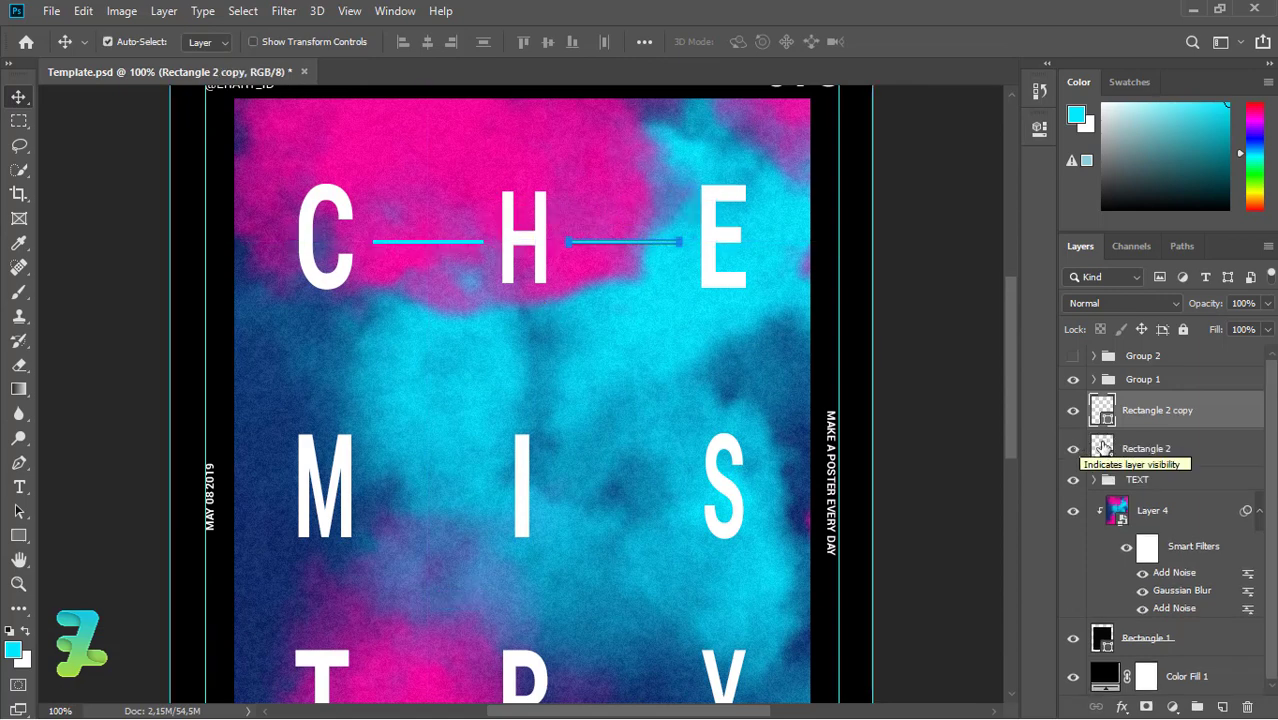
pyautogui.keyDown('shift'); pyautogui.click(1140, 448); pyautogui.keyUp('shift')
pyautogui.hotkey('ctrl', 'j')
pyautogui.moveTo(410, 312); pyautogui.dragTo(411, 284)
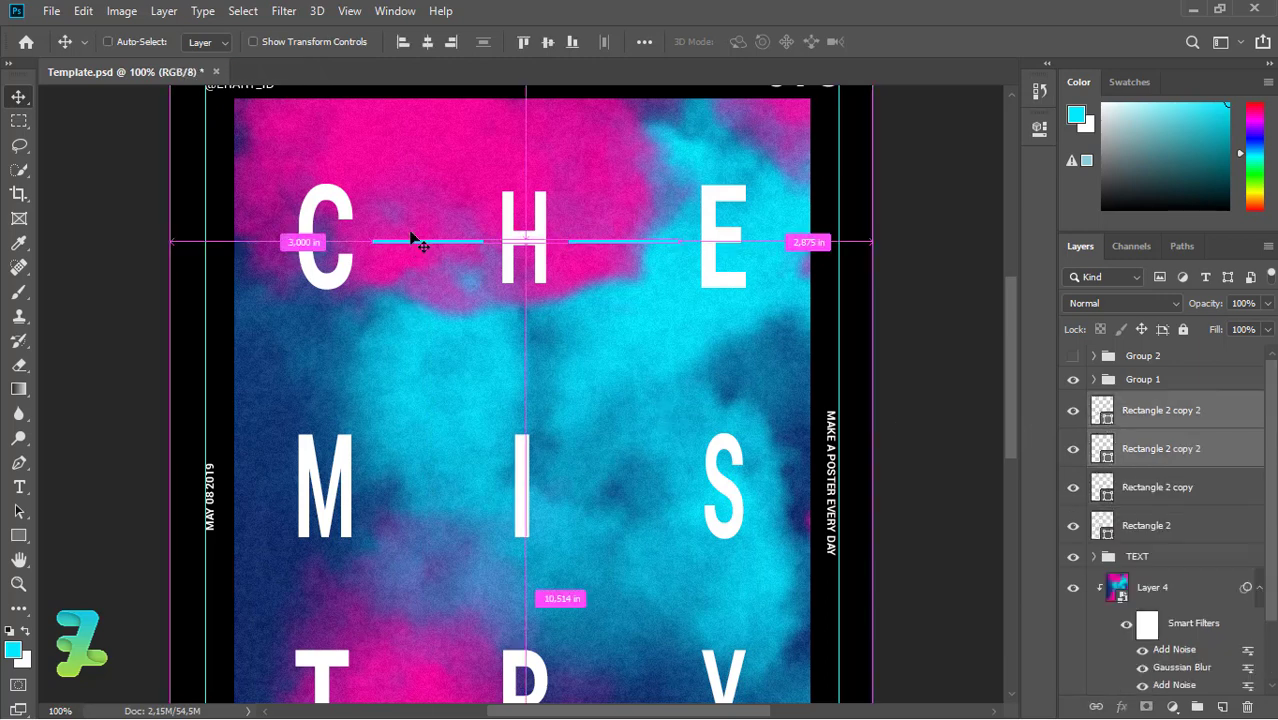
pyautogui.hotkey('ctrl', 'z')
pyautogui.hotkey('ctrl', 'z')
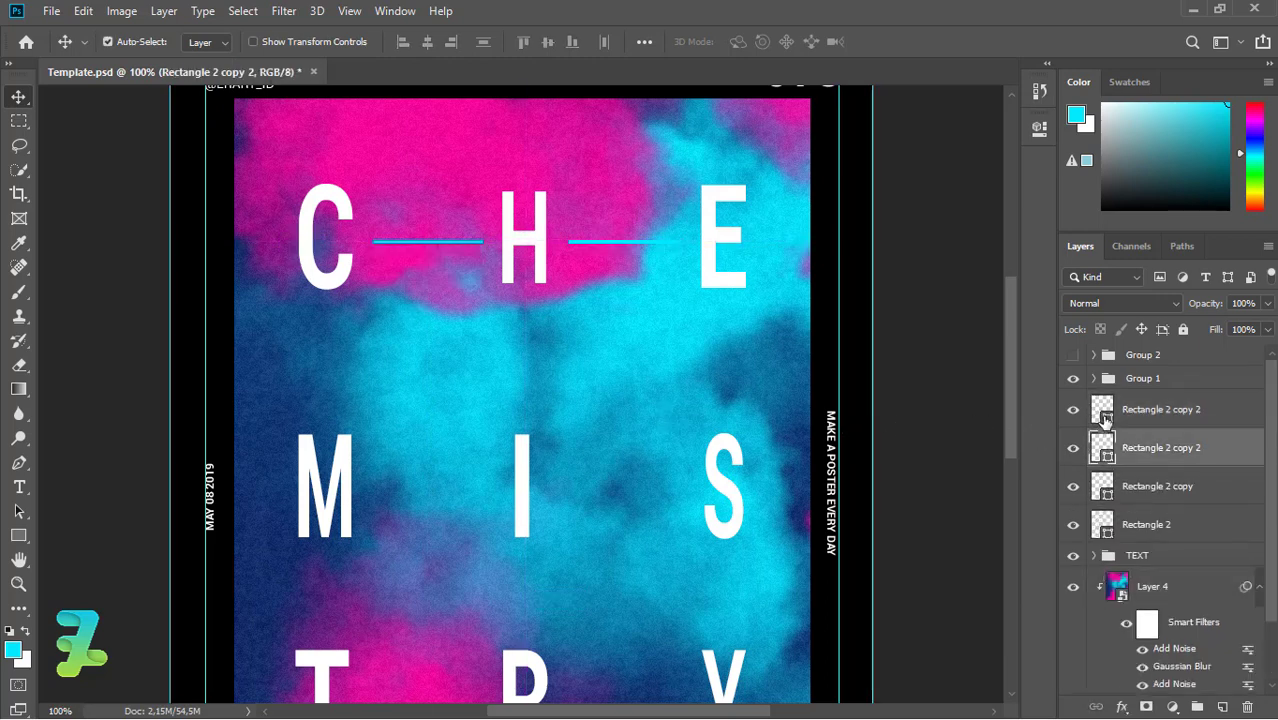
pyautogui.hotkey('ctrl', 'z')
pyautogui.hotkey('ctrl', 't')
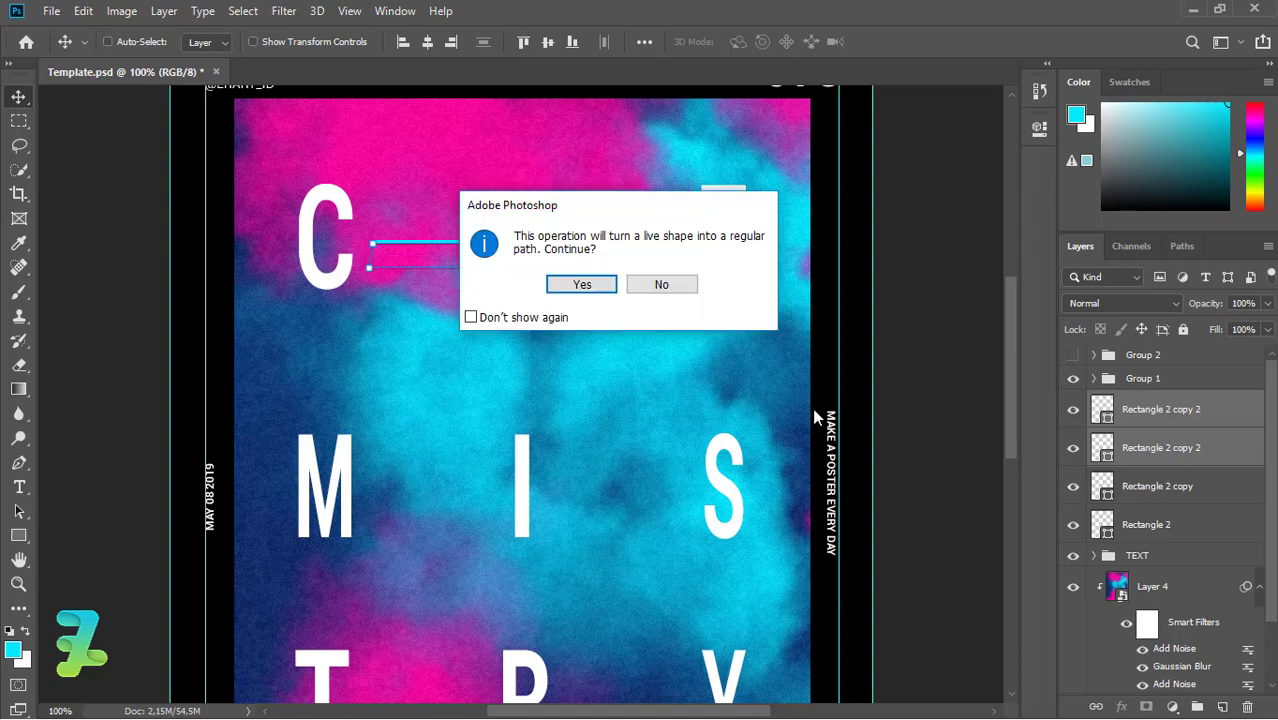
pyautogui.click(658, 286)
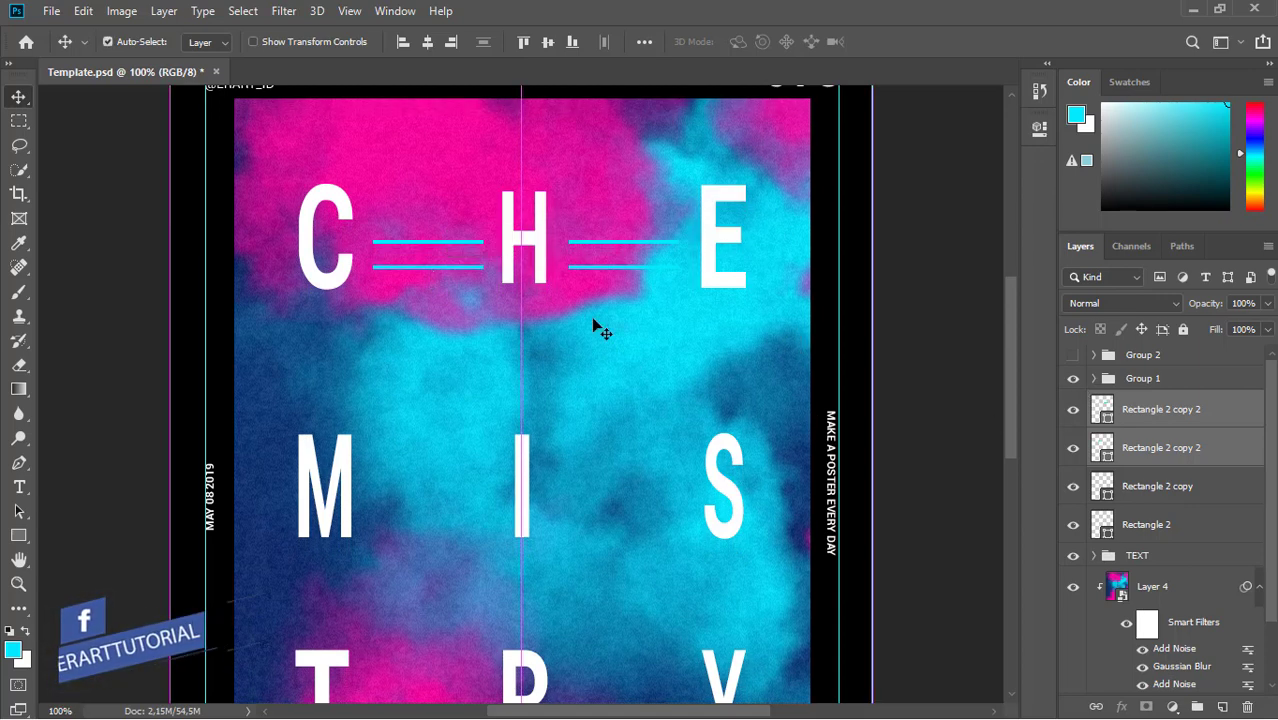
# Move one duplicate cyan line down toward the M row
pyautogui.click(1110, 447)
pyautogui.keyDown('ctrl'); pyautogui.click(1108, 416); pyautogui.keyUp('ctrl')
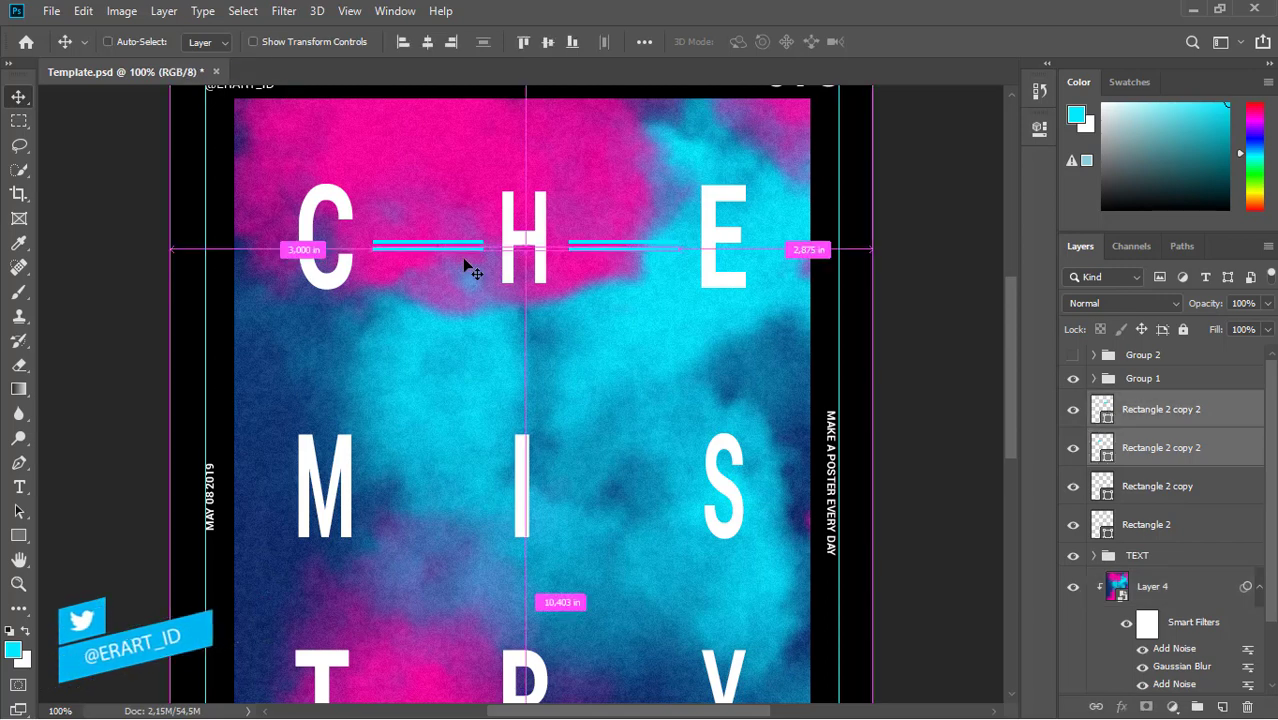
pyautogui.hotkey('ctrl', 't')
pyautogui.click(657, 288)
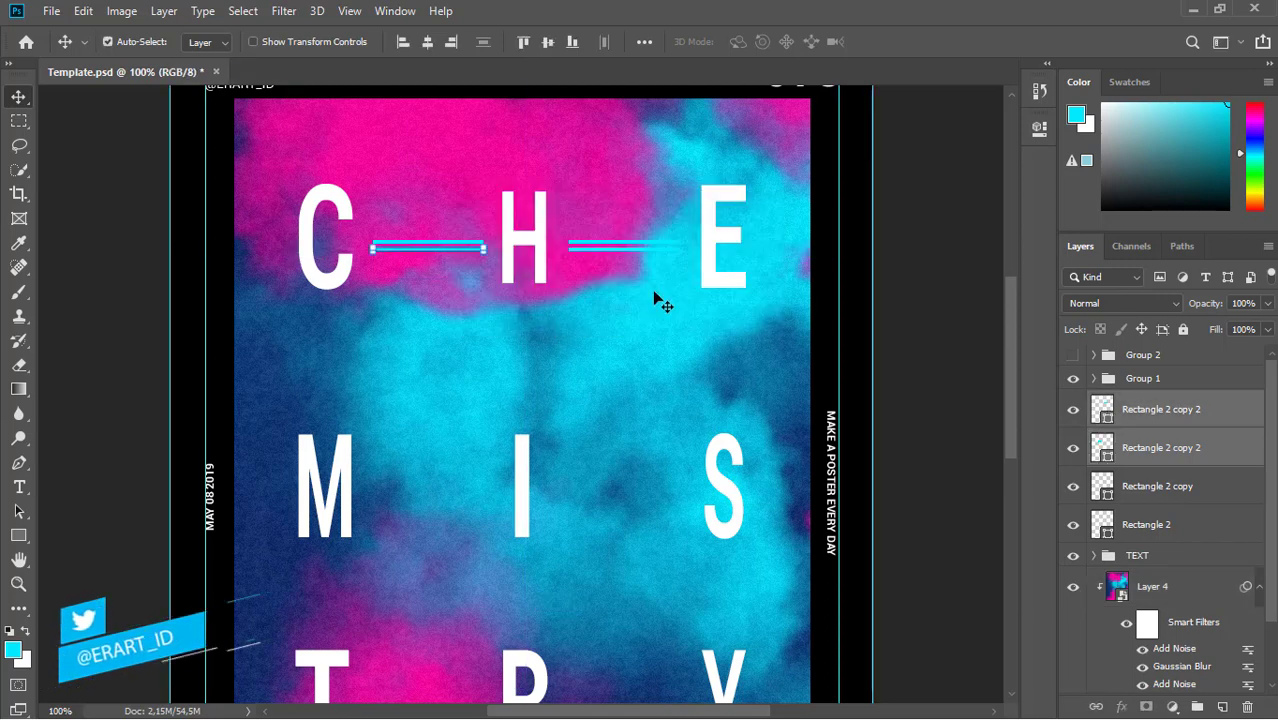
pyautogui.keyDown('ctrl'); pyautogui.click(1237, 413); pyautogui.keyUp('ctrl')
pyautogui.press('Down')
pyautogui.press('Down')
pyautogui.press('Down')
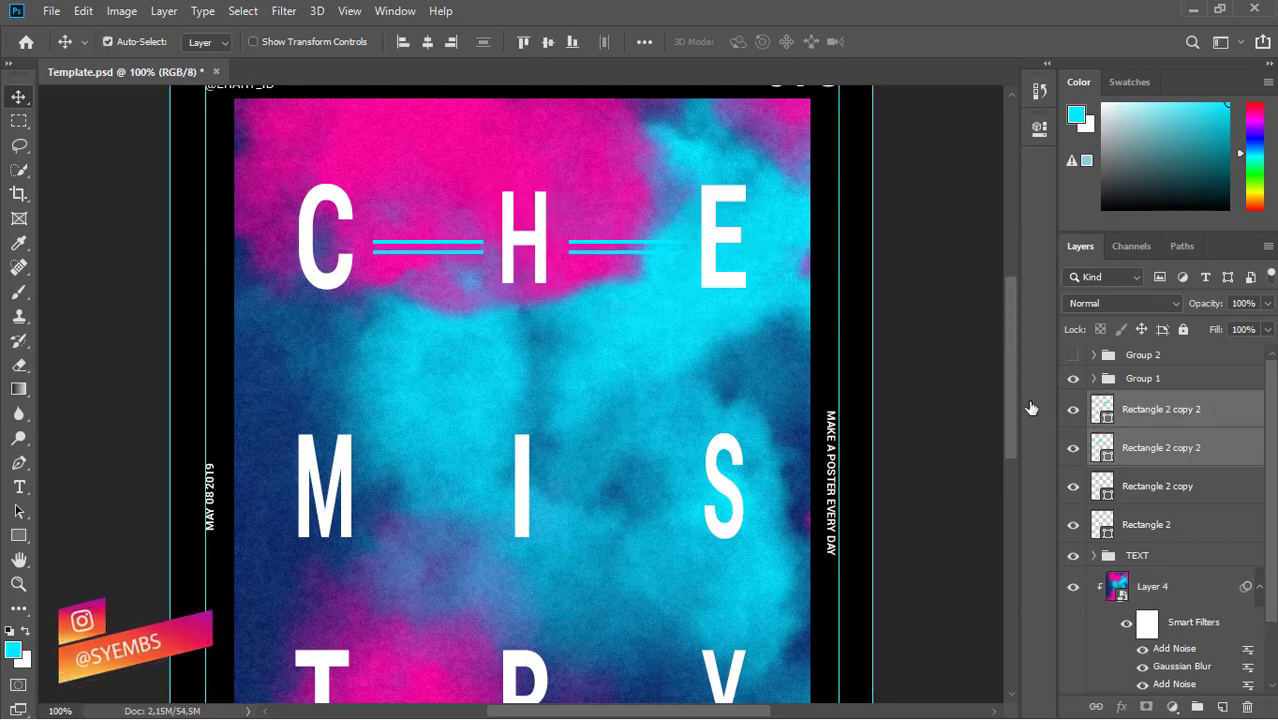
pyautogui.press('Down')
pyautogui.press('Down')
pyautogui.press('Down')
pyautogui.moveTo(472, 259); pyautogui.dragTo(474, 490)
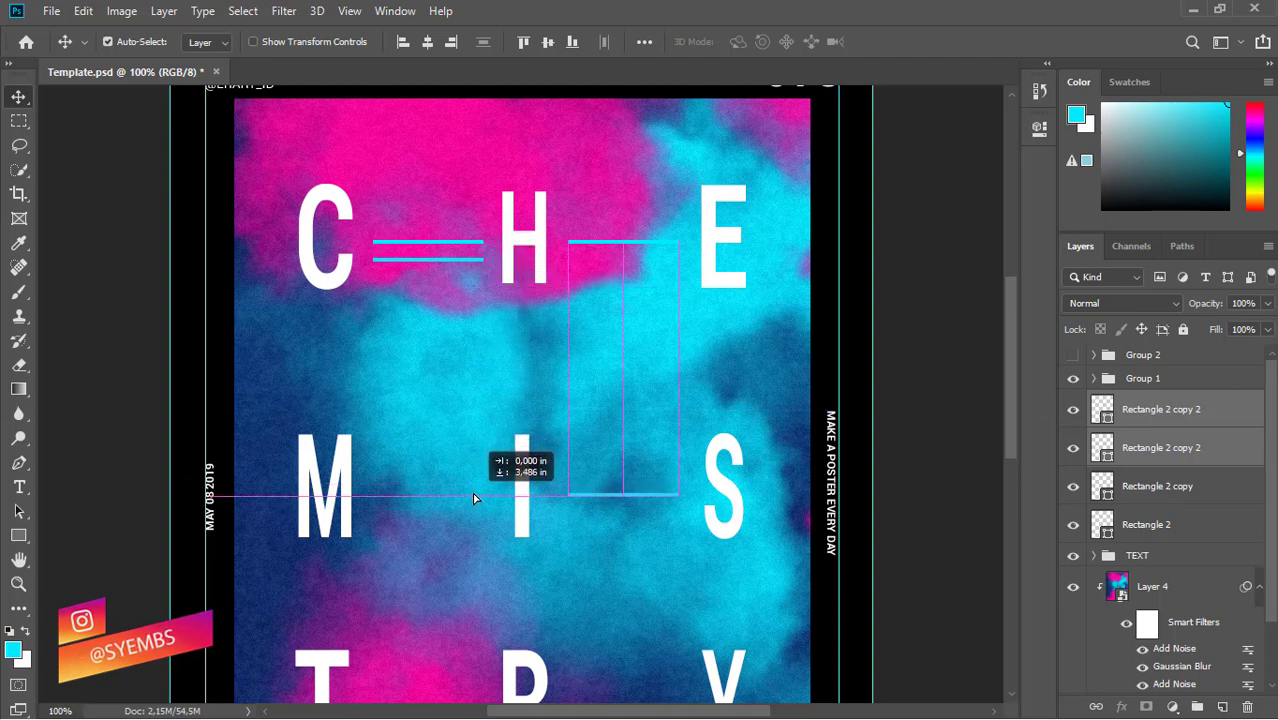
pyautogui.moveTo(474, 490); pyautogui.dragTo(474, 490)
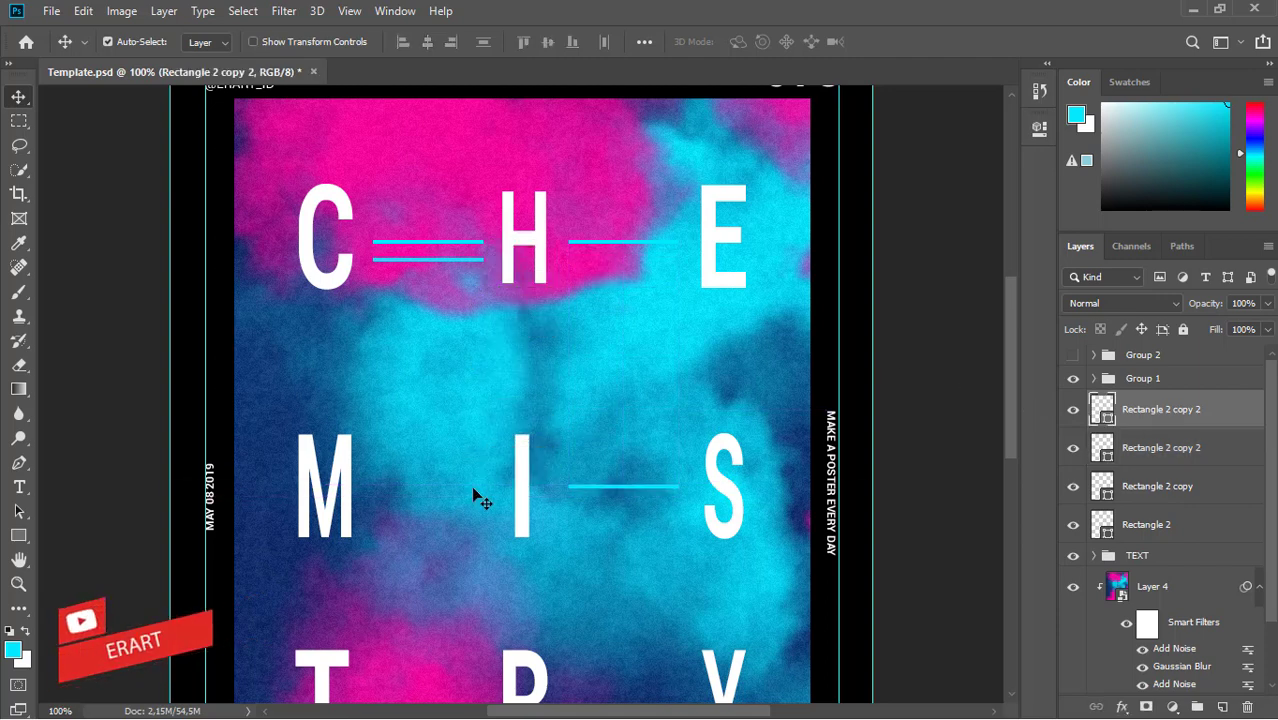
# Nudge both duplicate lines down to form parallel pairs in both gaps
pyautogui.keyDown('ctrl'); pyautogui.click(1100, 447); pyautogui.keyUp('ctrl')
pyautogui.moveTo(574, 270); pyautogui.dragTo(574, 290)
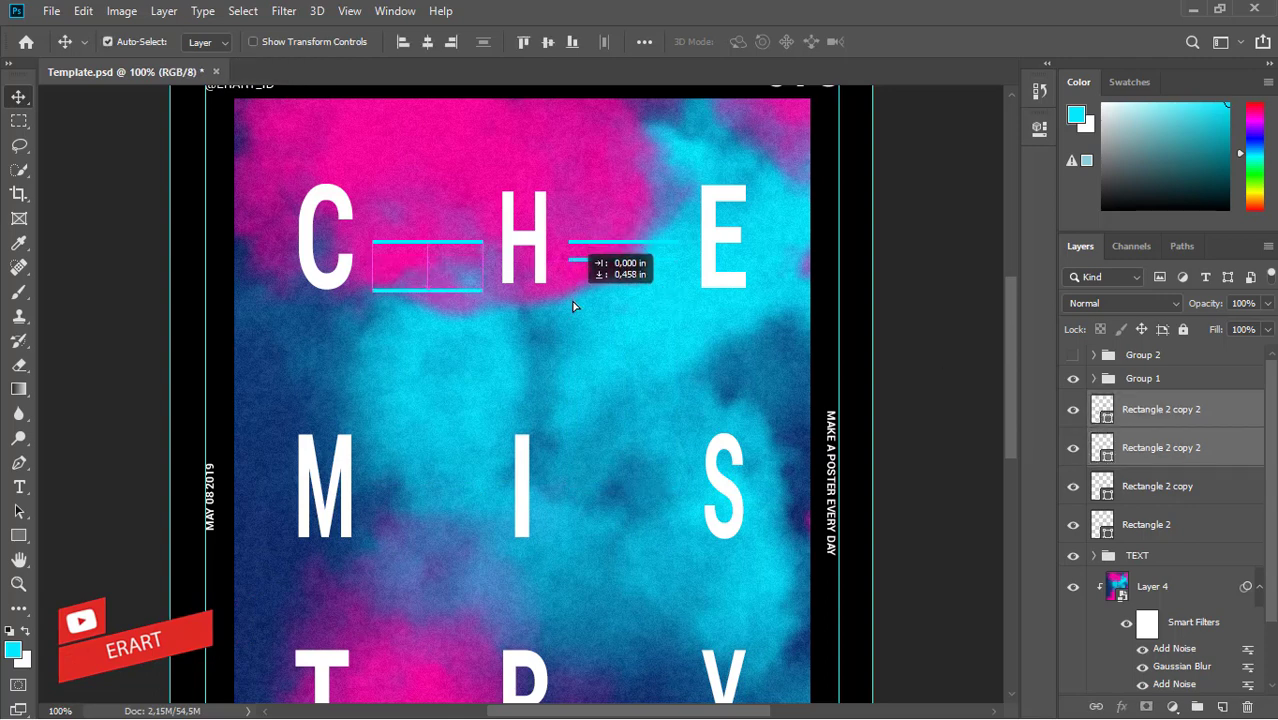
pyautogui.hotkey('ctrl', 'z')
pyautogui.keyDown('ctrl'); pyautogui.click(1101, 418); pyautogui.keyUp('ctrl')
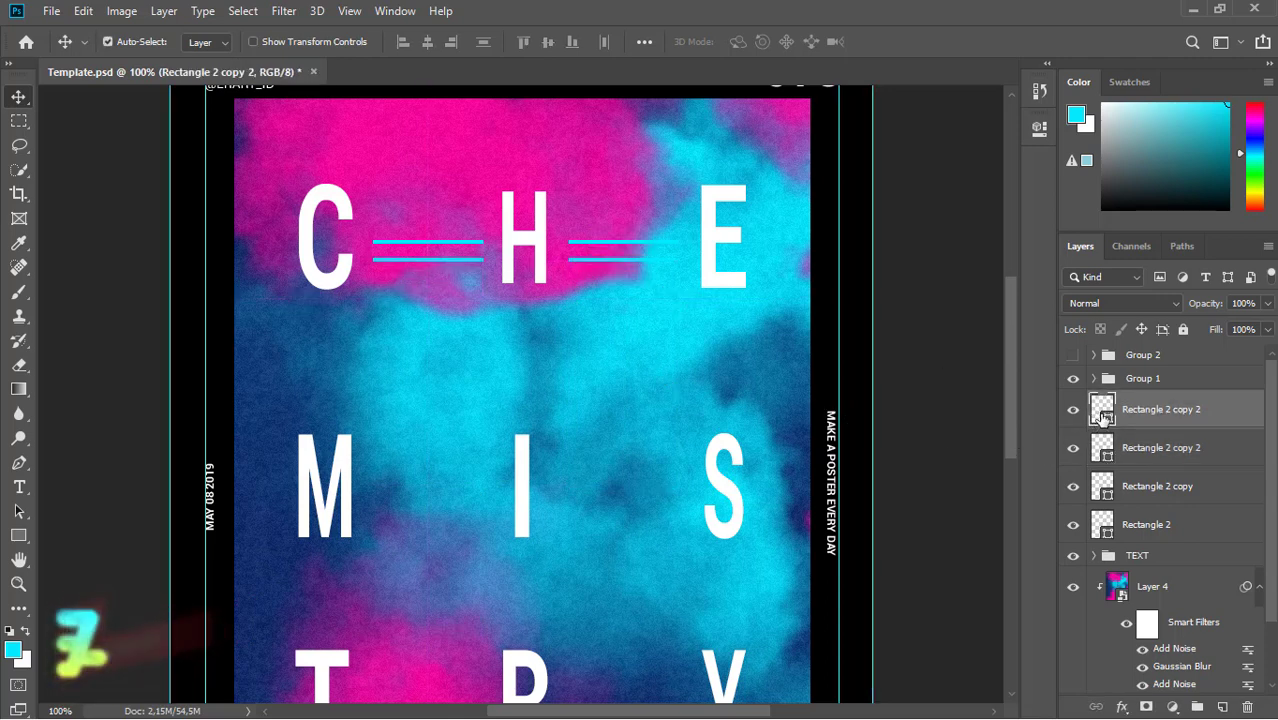
pyautogui.press('Down')
pyautogui.press('Down')
pyautogui.press('Down')
pyautogui.press('Down')
pyautogui.press('Down')
pyautogui.press('Down')
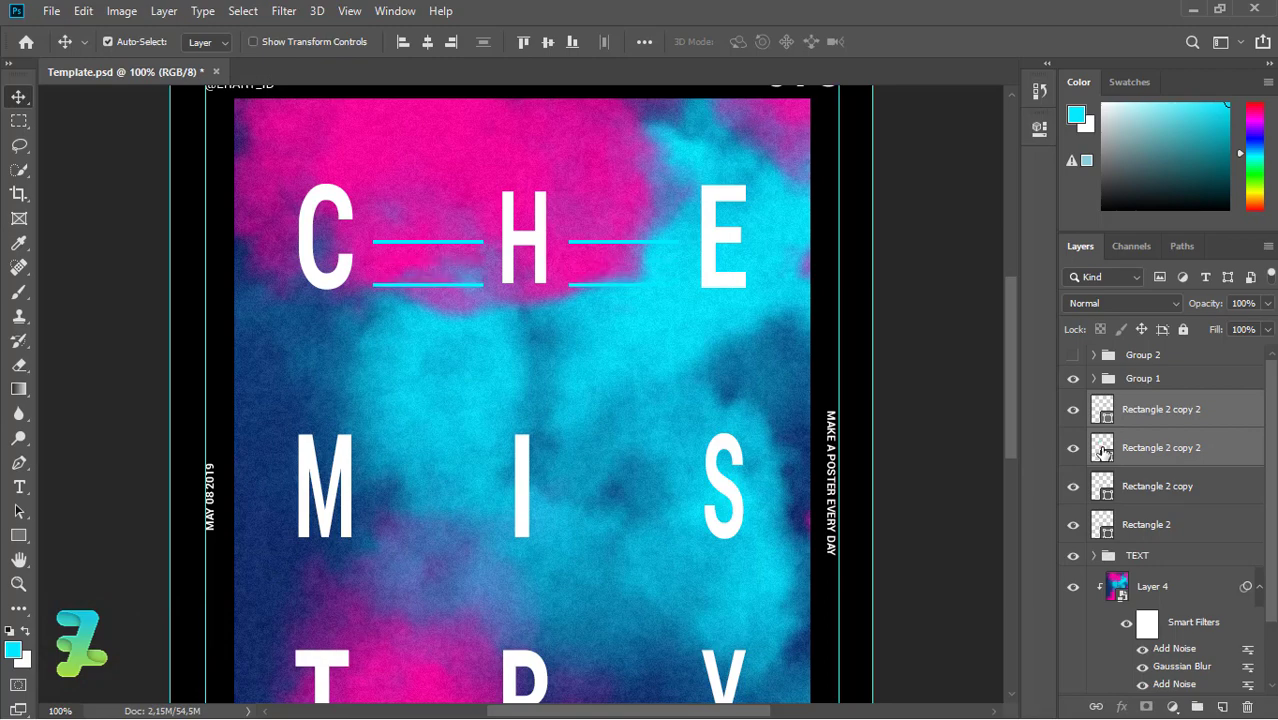
pyautogui.press('Down')
# Move the lower cyan line pair into the gaps between M, I and S
pyautogui.hotkey('ctrl', '+')
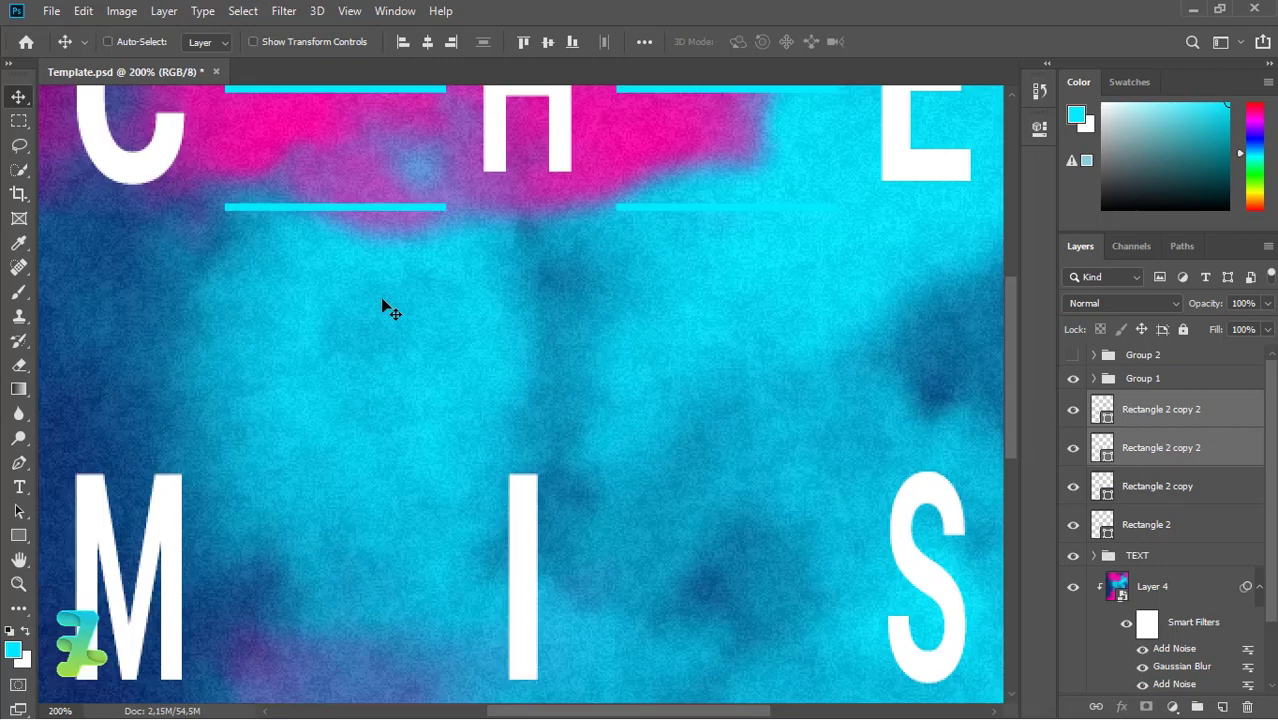
pyautogui.moveTo(242, 212); pyautogui.dragTo(244, 517)
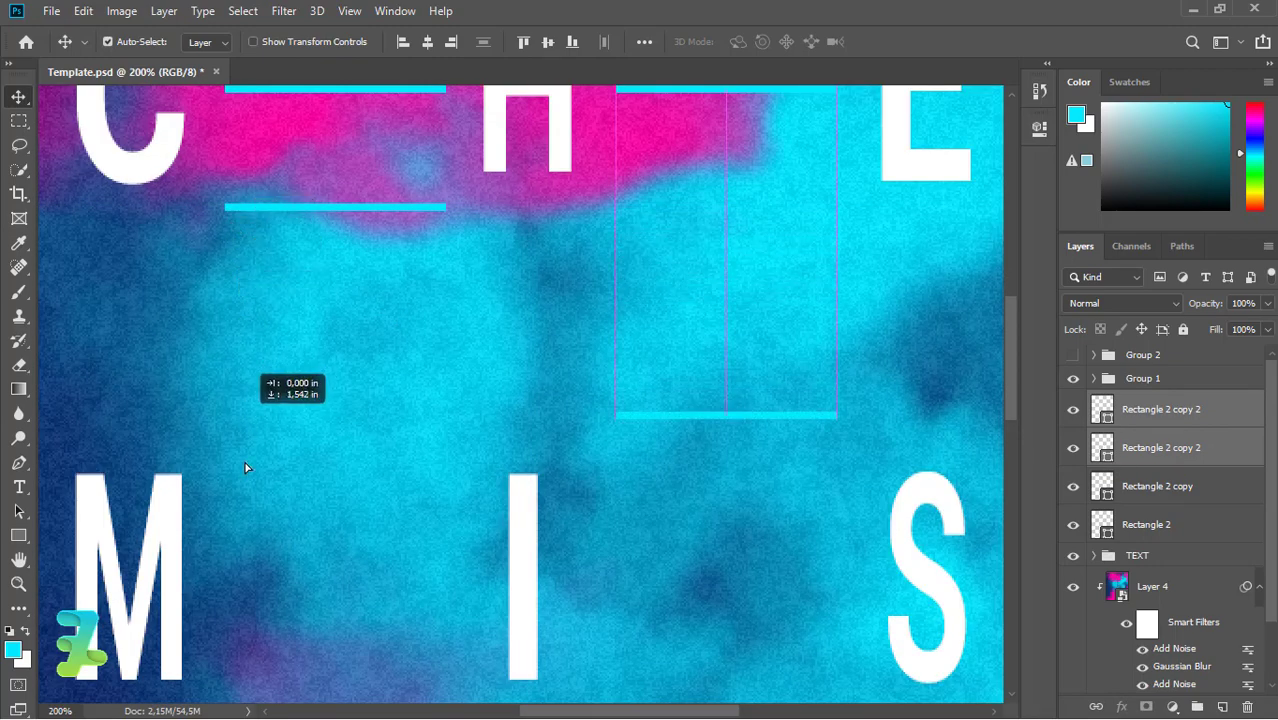
pyautogui.hotkey('ctrl', 'z')
pyautogui.click(1220, 450)
pyautogui.keyDown('ctrl'); pyautogui.click(1242, 420); pyautogui.keyUp('ctrl')
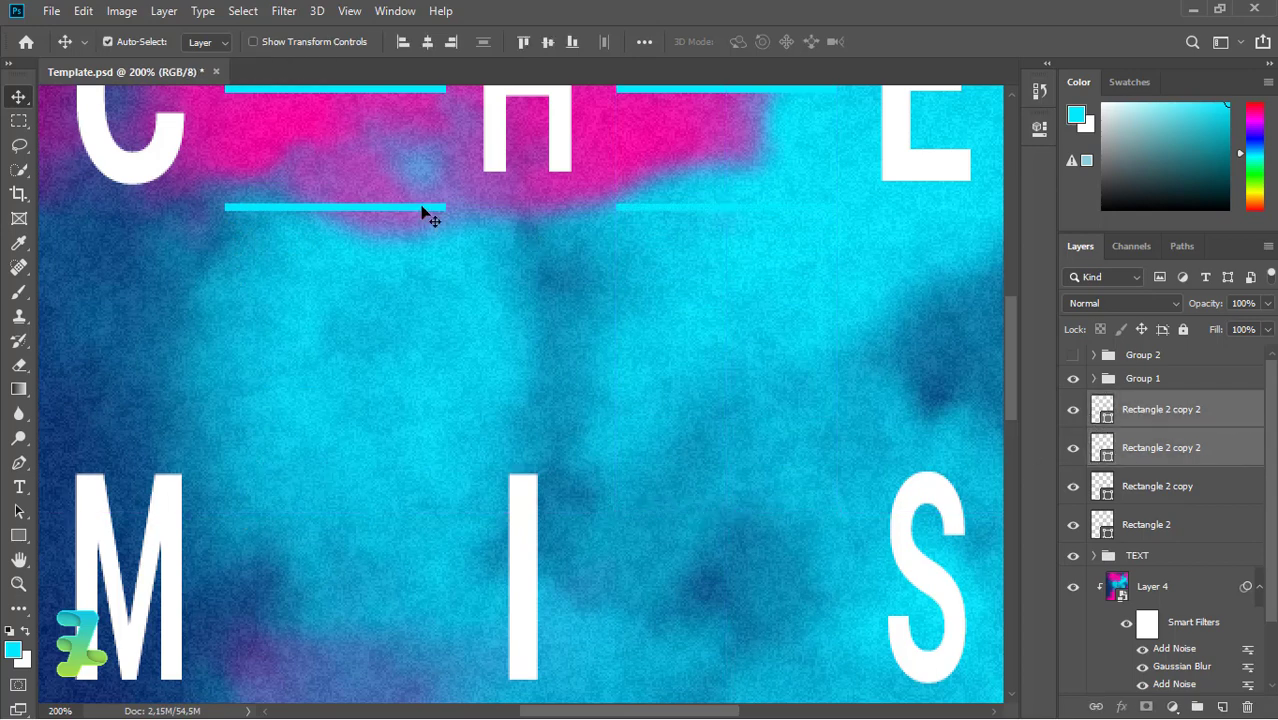
pyautogui.moveTo(500, 209); pyautogui.dragTo(484, 580)
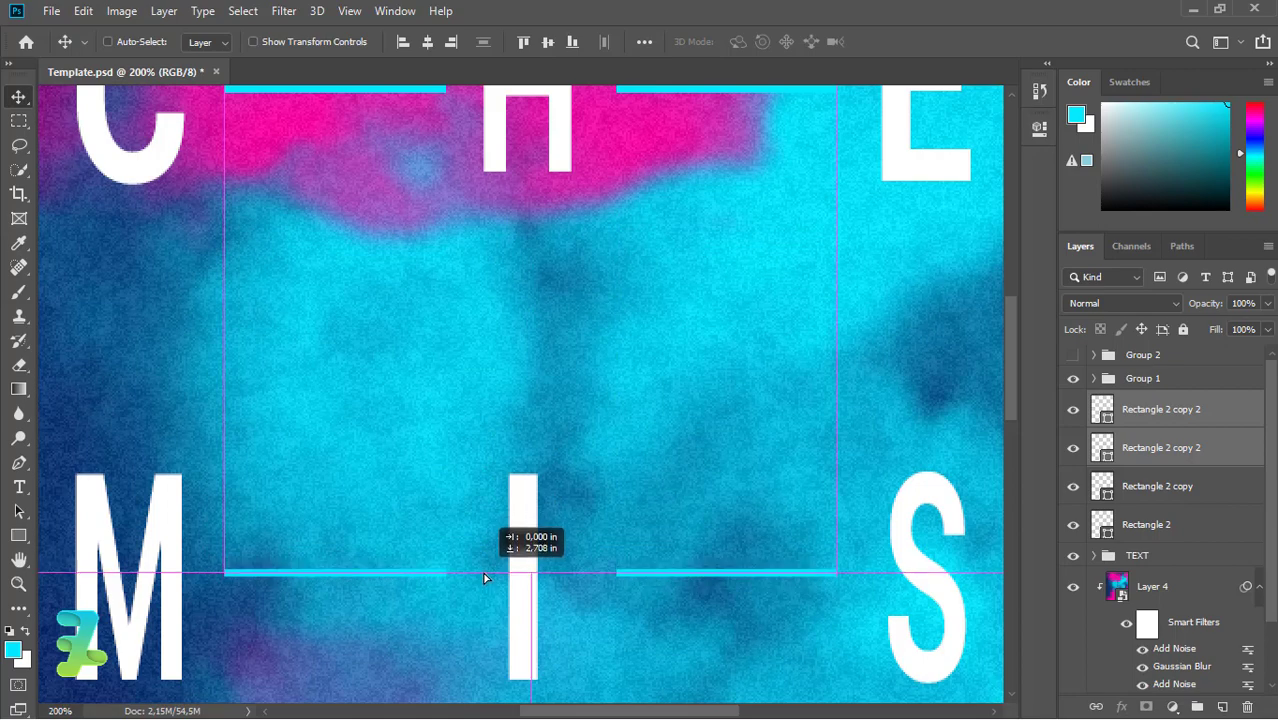
pyautogui.moveTo(484, 580); pyautogui.dragTo(485, 572)
pyautogui.moveTo(1011, 370); pyautogui.dragTo(1019, 452)
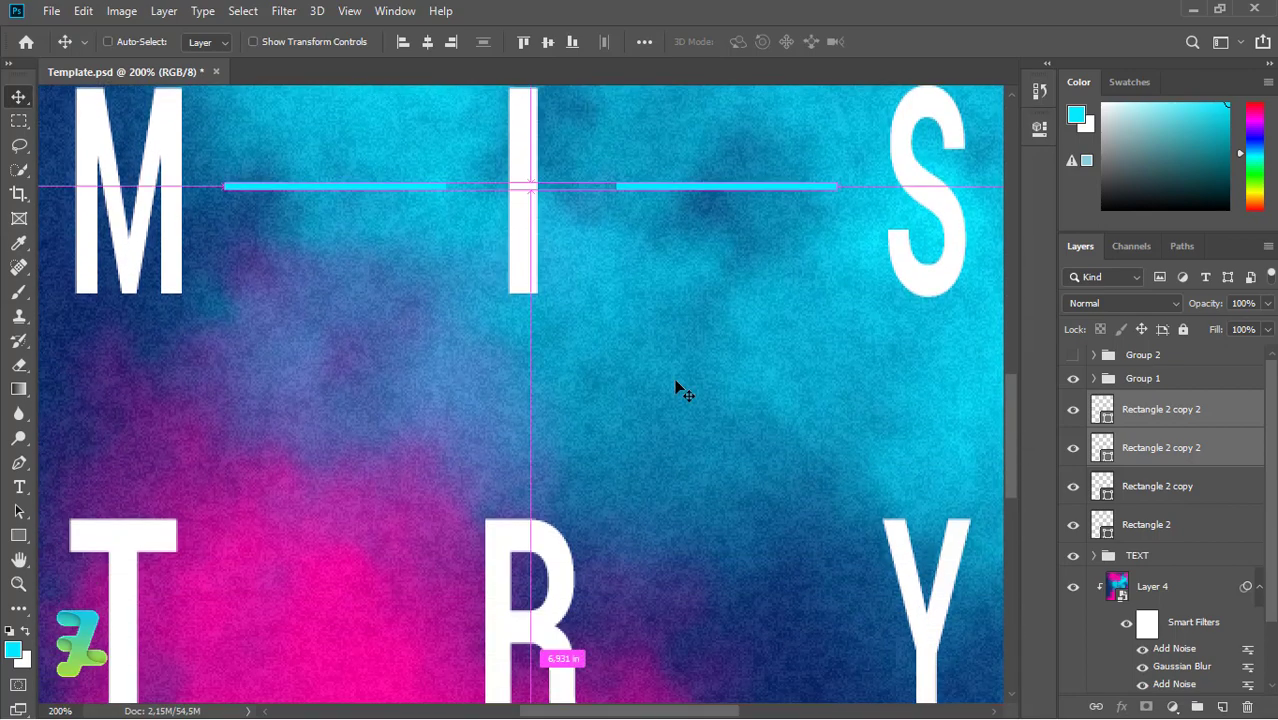
# Copy the line pair to the T-R-Y row and add a second bar between R and Y
pyautogui.hotkey('ctrl', 'j')
pyautogui.press('Down')
pyautogui.press('Down')
pyautogui.press('Down')
pyautogui.press('Down')
pyautogui.press('Down')
pyautogui.press('Down')
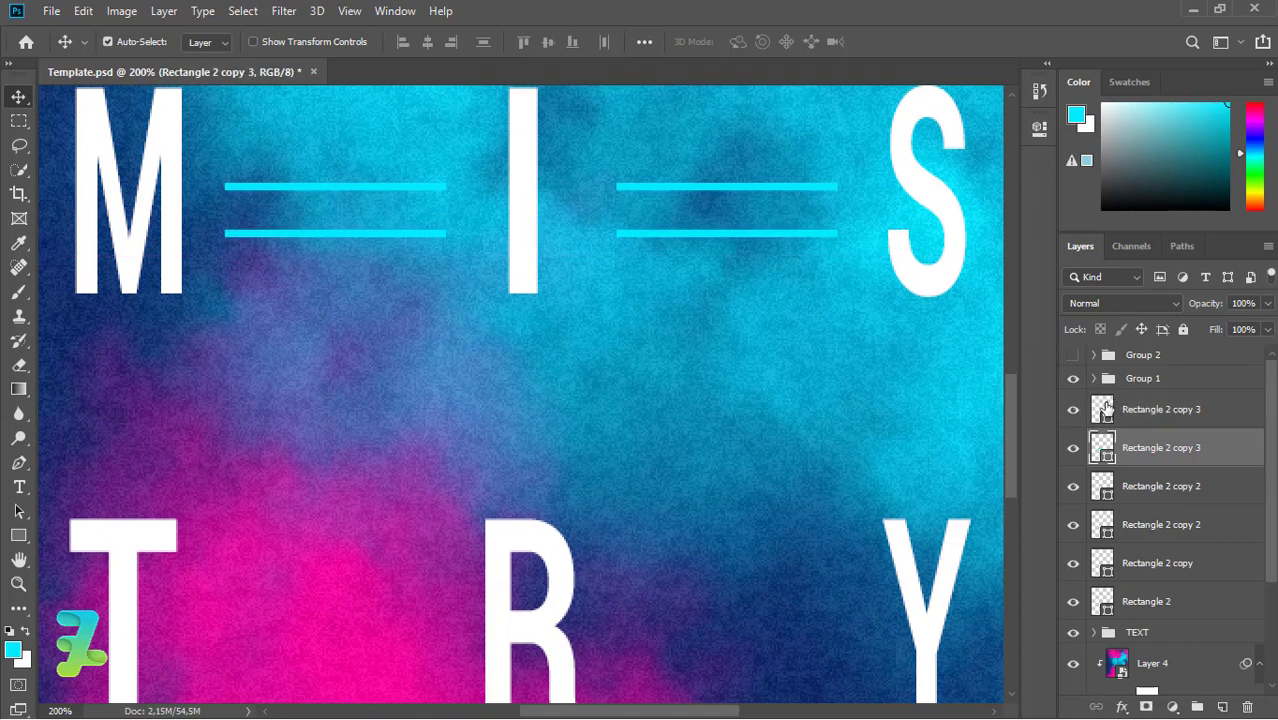
pyautogui.press('ctrl')
pyautogui.moveTo(590, 240); pyautogui.dragTo(576, 638)
pyautogui.hotkey('ctrl', '-')
pyautogui.hotkey('ctrl', '-')
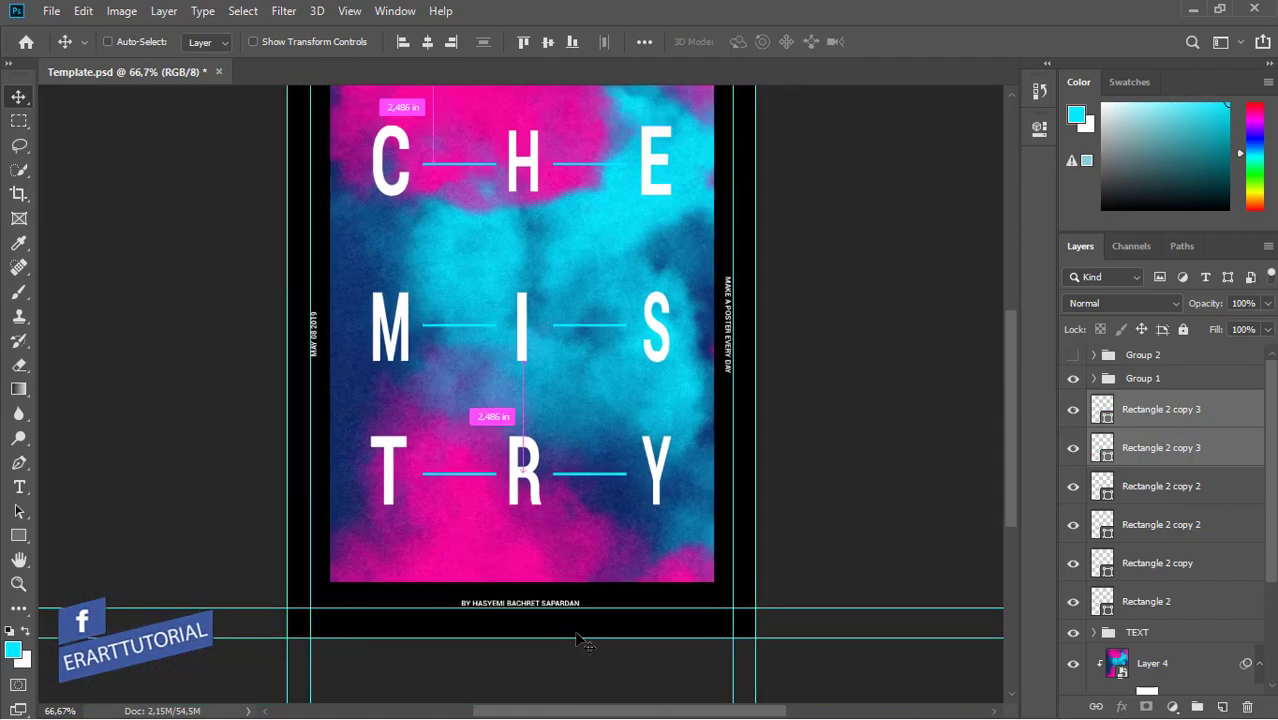
pyautogui.hotkey('ctrl', '+')
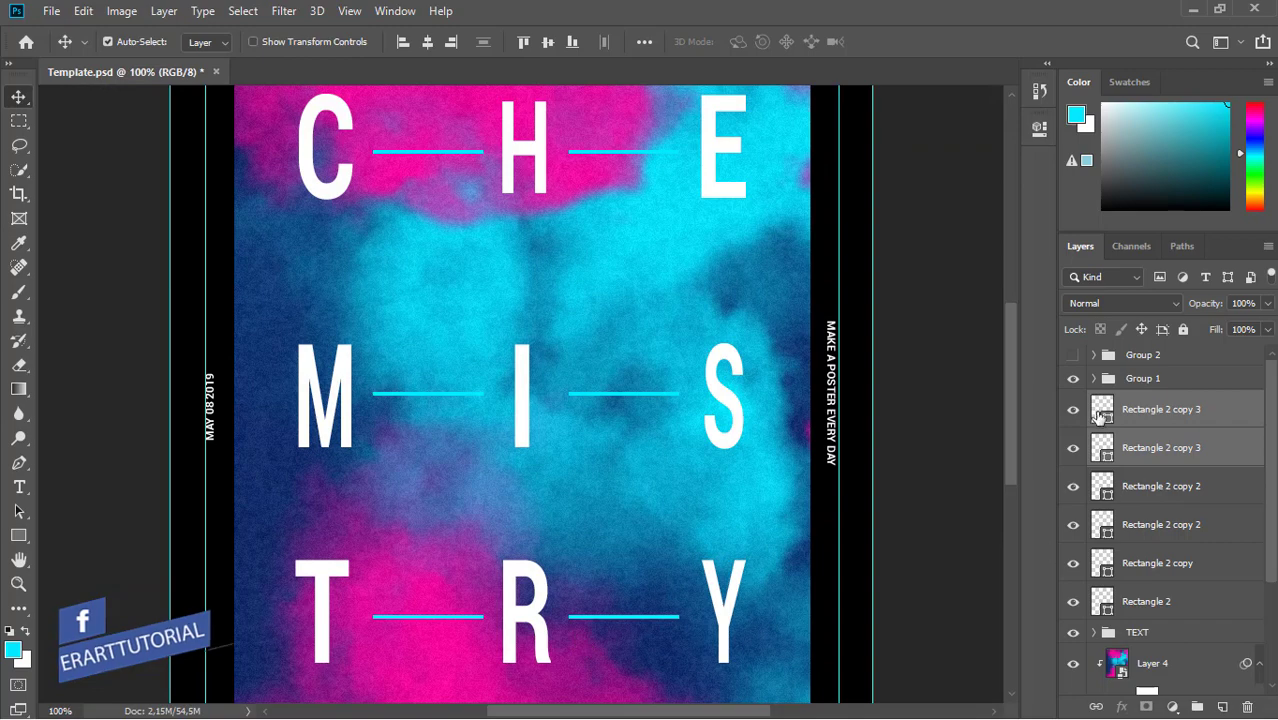
pyautogui.click(1100, 410)
pyautogui.hotkey('ctrl', 'j')
pyautogui.press('Up')
pyautogui.press('Up')
pyautogui.press('Up')
pyautogui.press('Up')
pyautogui.press('Up')
pyautogui.press('Up')
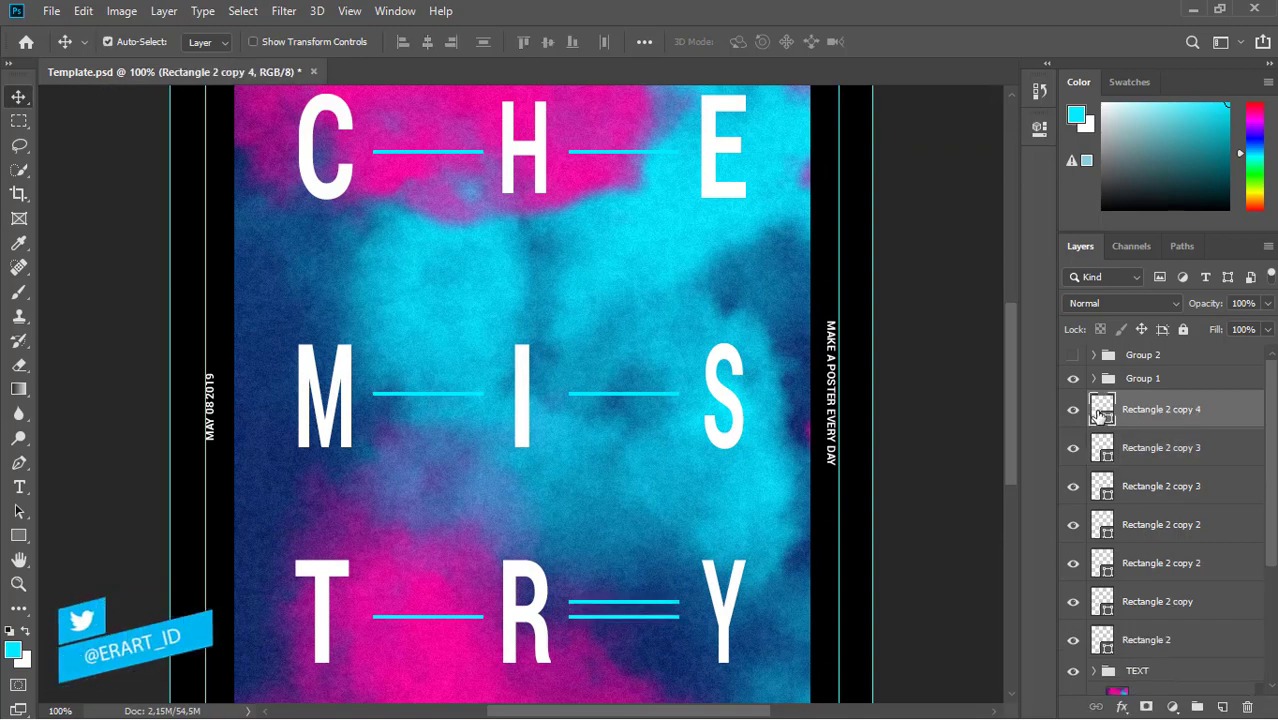
# Rotate the extra R–Y line 90°, fit it between S and Y, and duplicate it
pyautogui.click(83, 10)
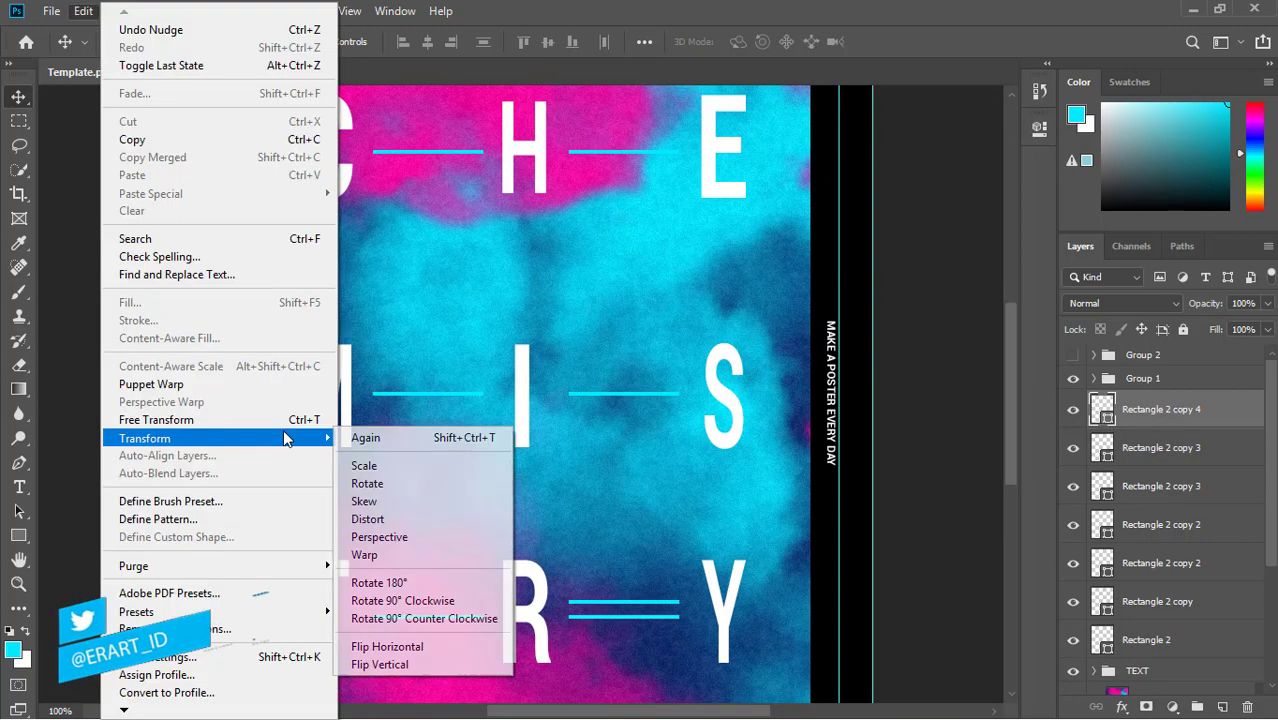
pyautogui.click(400, 597)
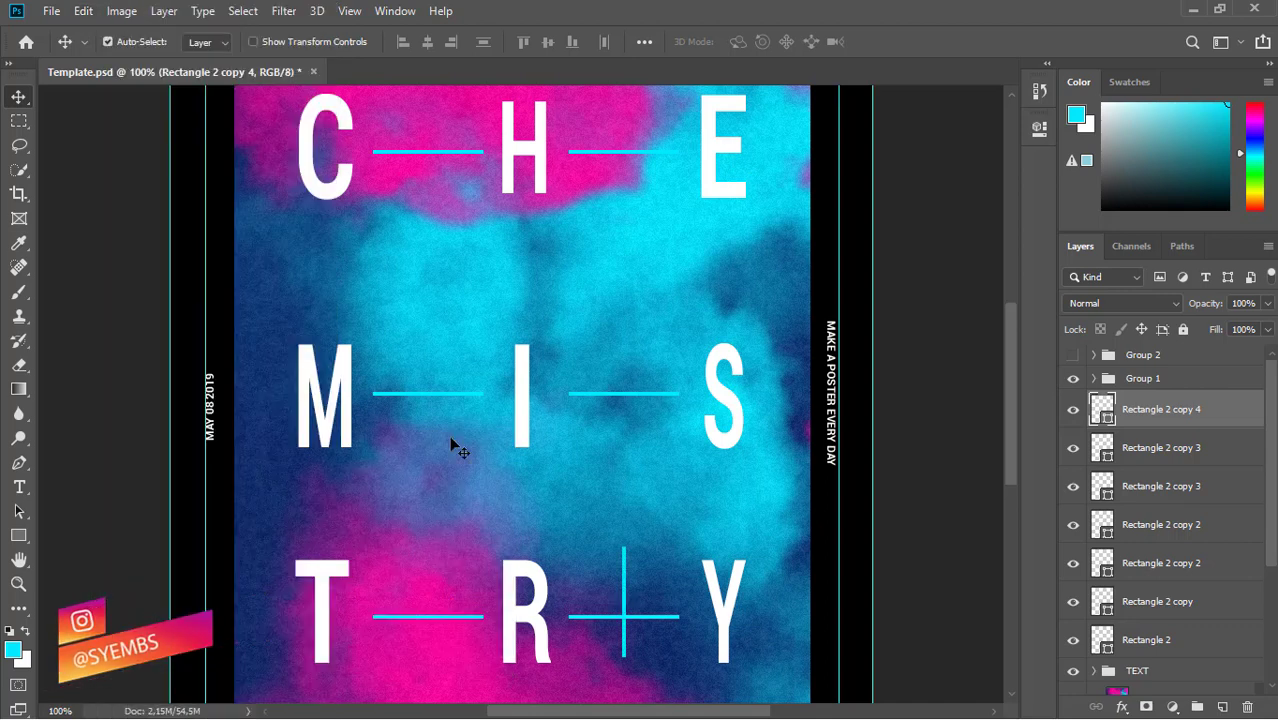
pyautogui.press('Return')
pyautogui.press('Return')
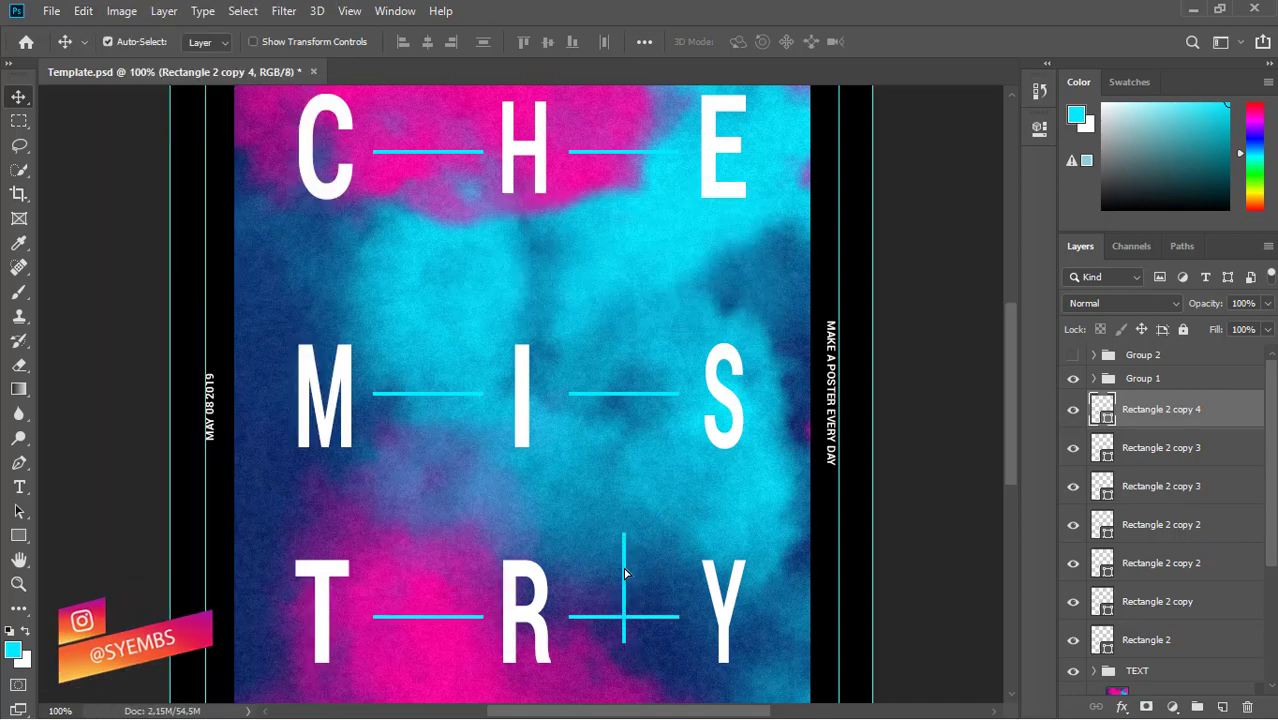
pyautogui.moveTo(624, 573); pyautogui.dragTo(723, 492)
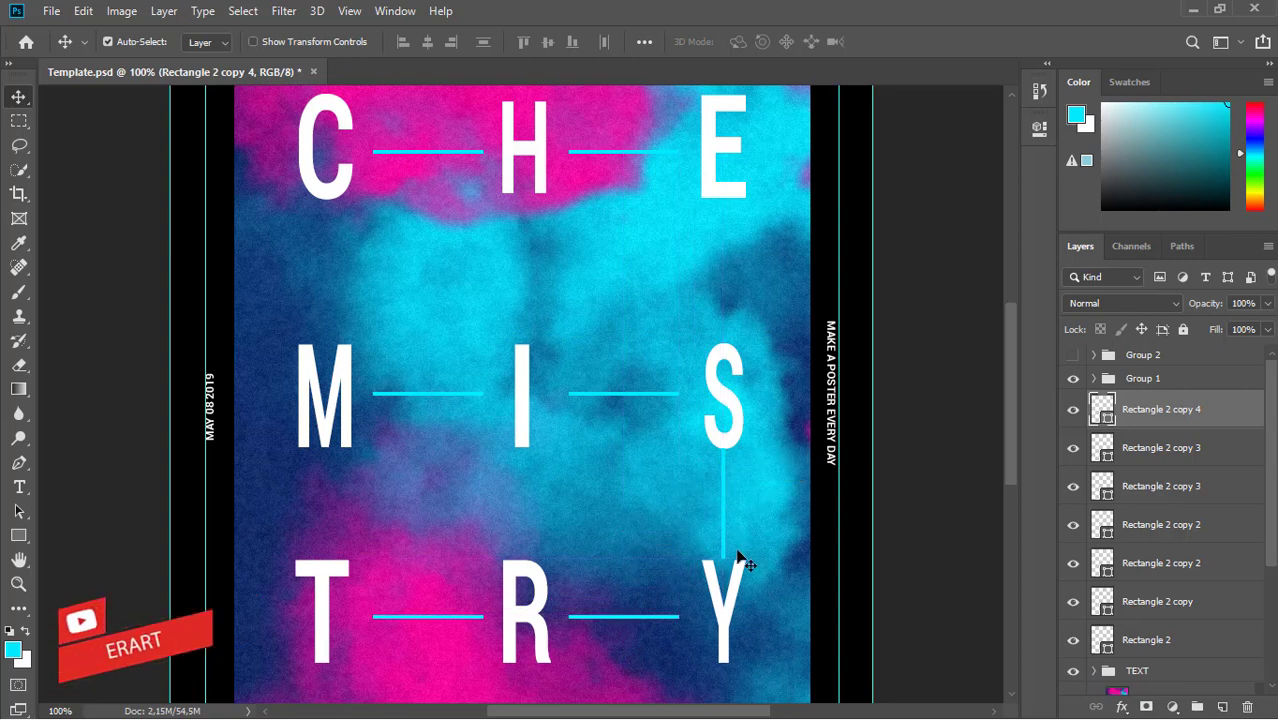
pyautogui.hotkey('ctrl', 't')
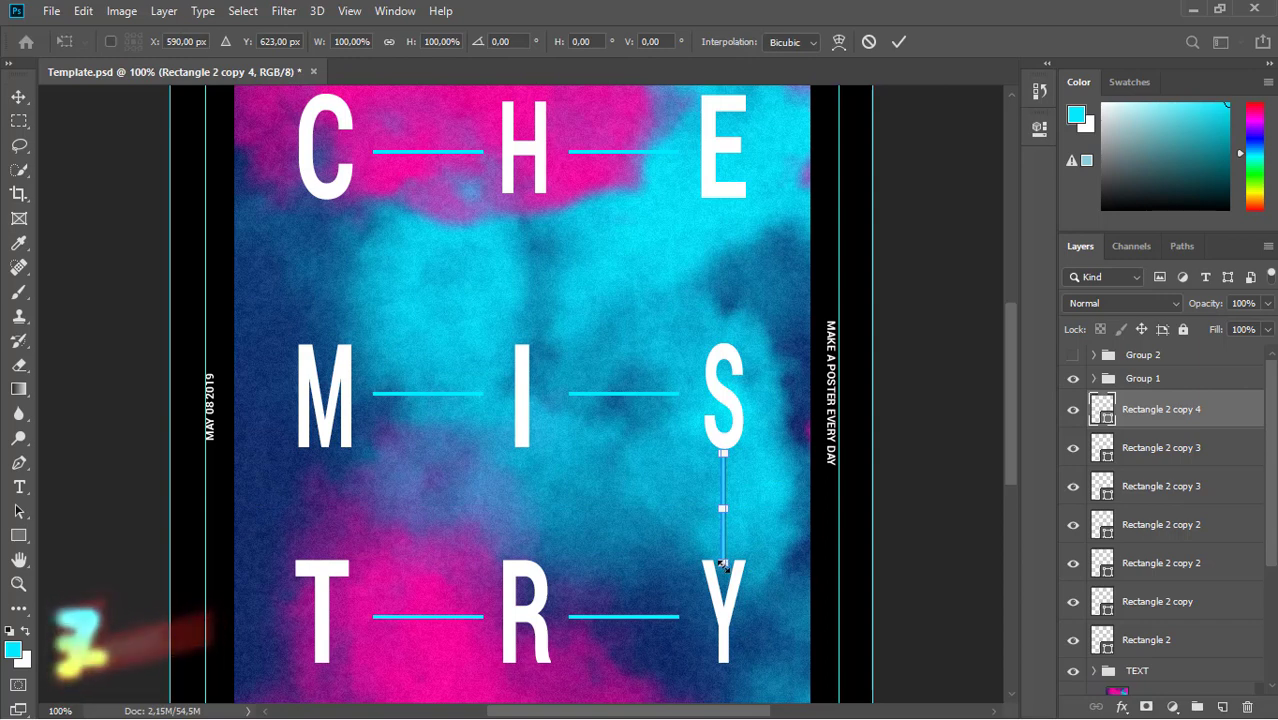
pyautogui.moveTo(723, 565); pyautogui.dragTo(723, 539)
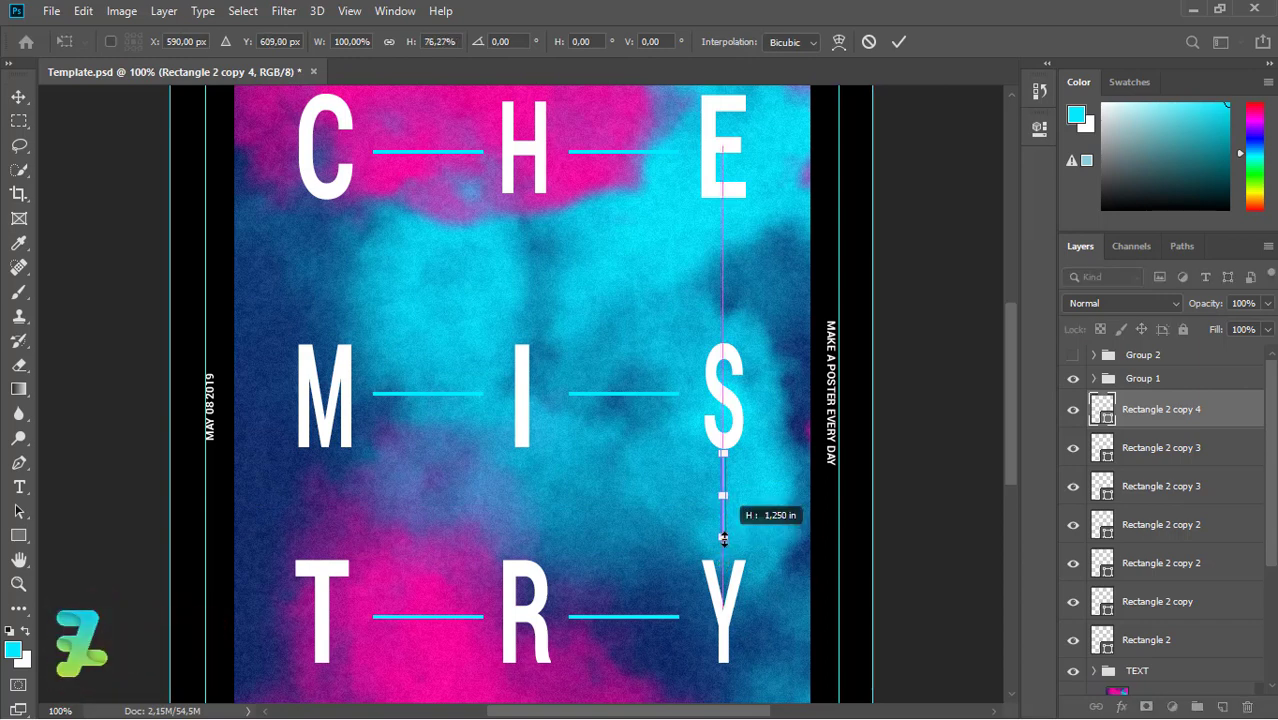
pyautogui.press('Return')
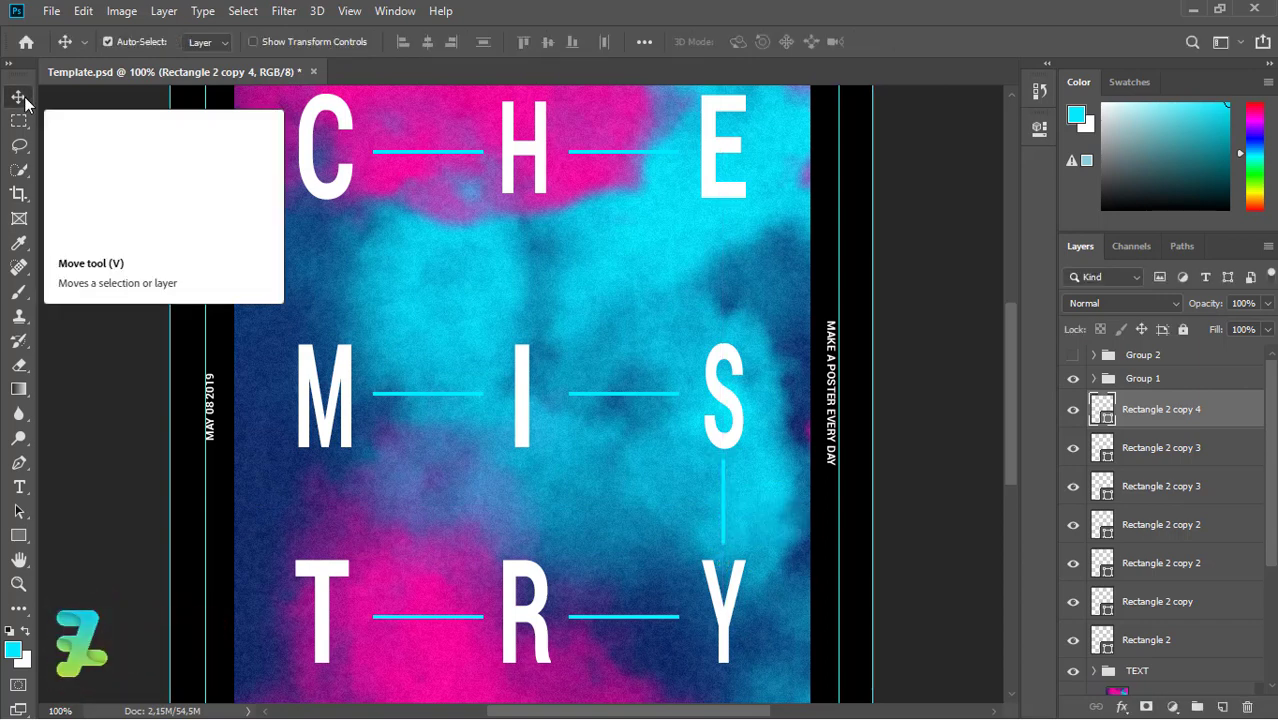
pyautogui.hotkey('ctrl', 'j')
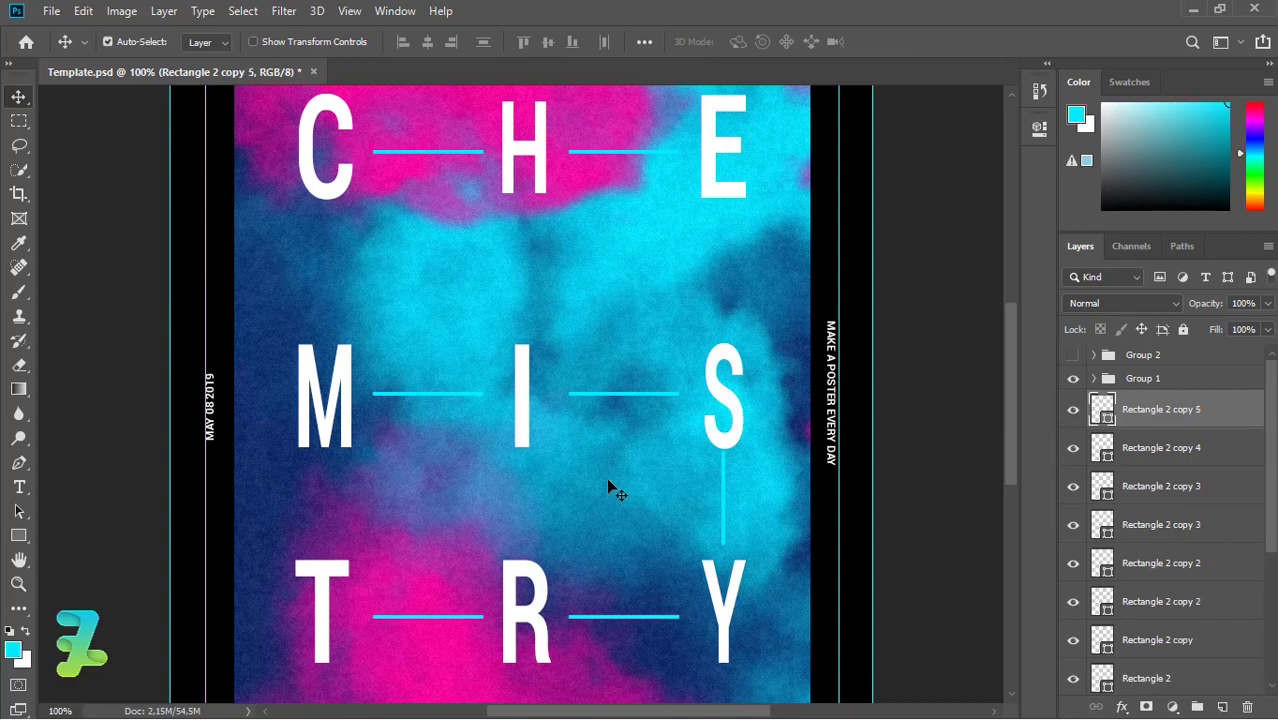
# Move the vertical line copy between E and S and duplicate both lines leftward
pyautogui.moveTo(726, 456); pyautogui.dragTo(726, 224)
pyautogui.hotkey('alt', 'shift', '[')
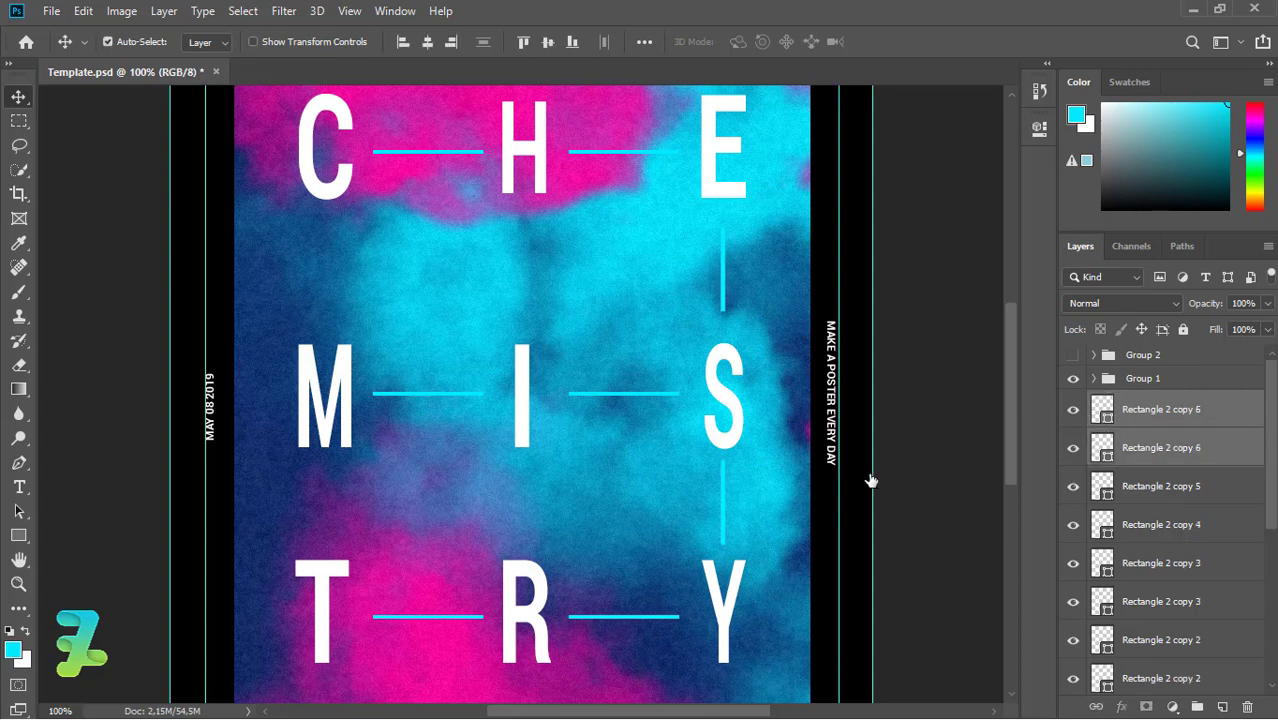
pyautogui.press('Left')
pyautogui.press('Left')
pyautogui.press('Left')
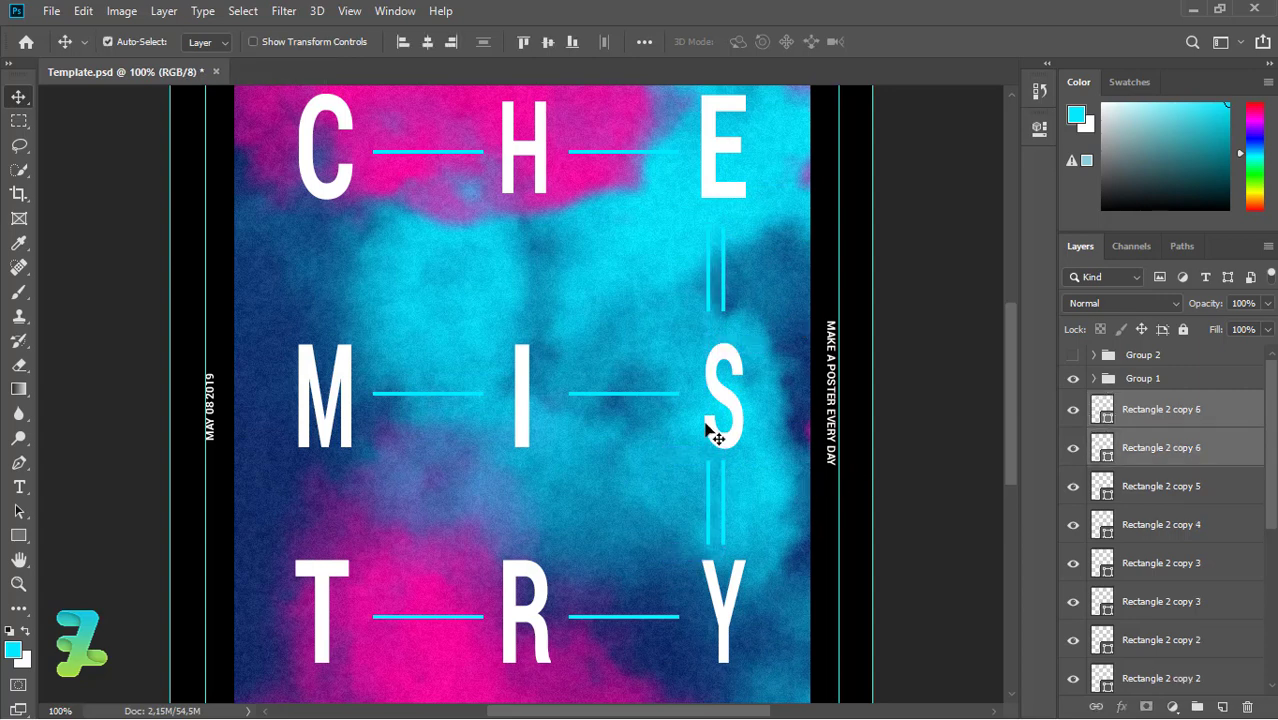
pyautogui.click(712, 390)
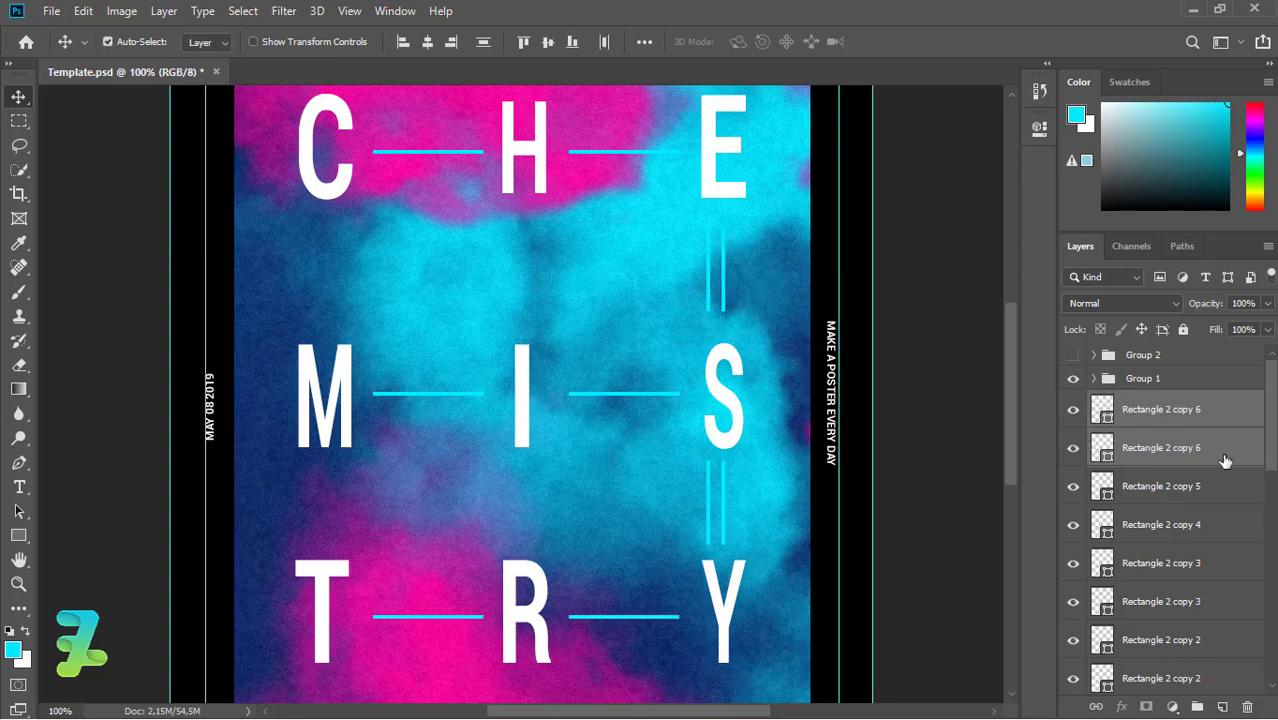
# Position the new line copies beside the originals as side-by-side pairs
pyautogui.click(1193, 448)
pyautogui.click(1143, 378)
pyautogui.click(1160, 409)
pyautogui.keyDown('shift'); pyautogui.click(1160, 448); pyautogui.keyUp('shift')
pyautogui.moveTo(703, 315); pyautogui.dragTo(737, 357)
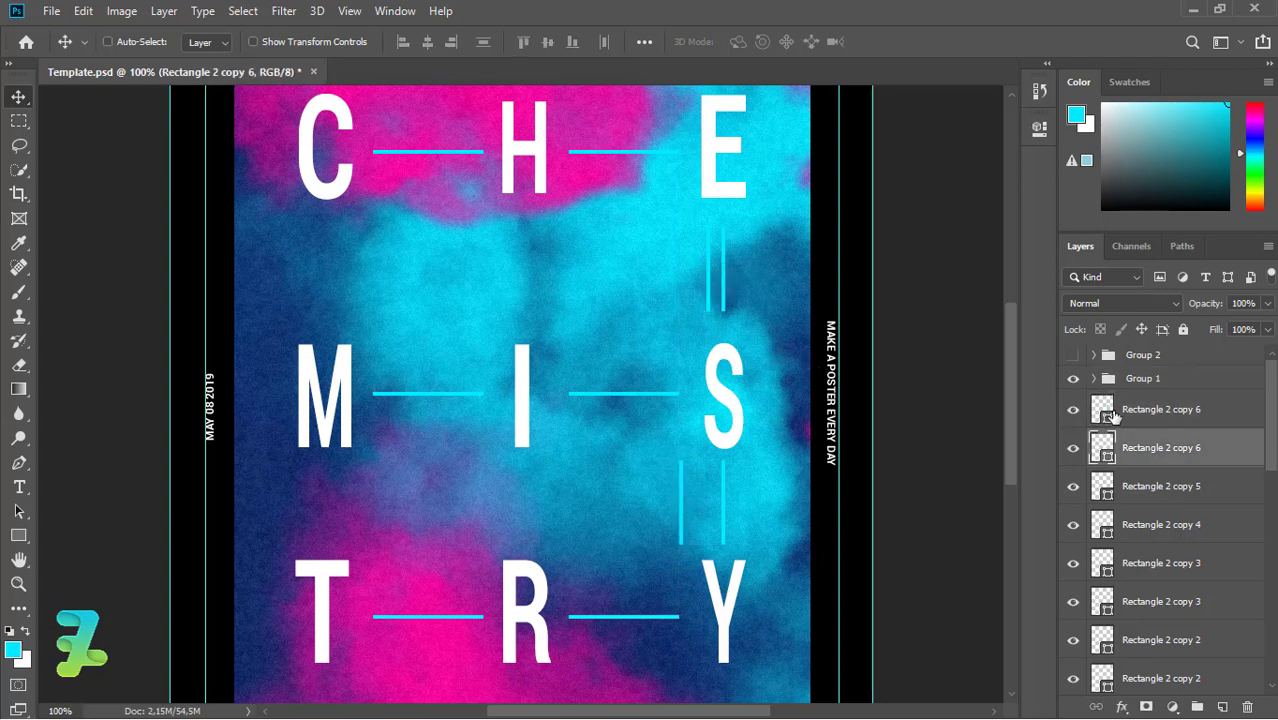
pyautogui.keyDown('shift'); pyautogui.click(737, 357); pyautogui.keyUp('shift')
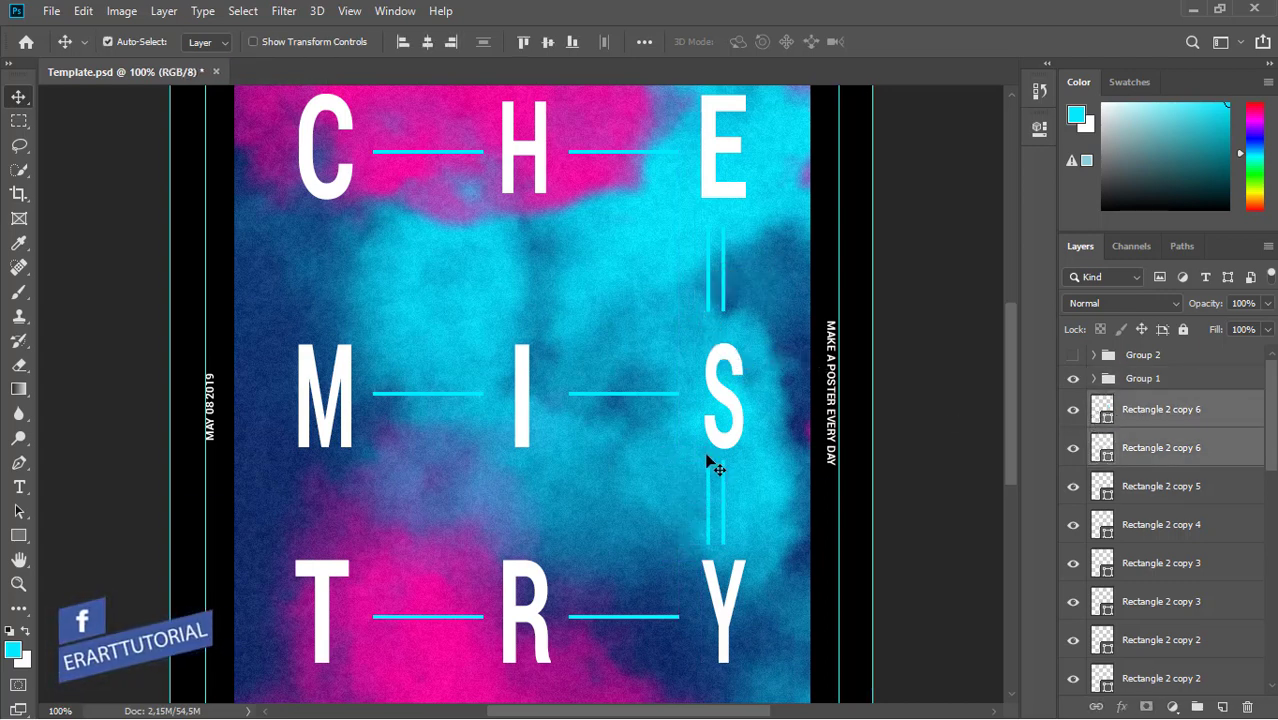
pyautogui.moveTo(713, 456); pyautogui.dragTo(703, 462)
pyautogui.hotkey('ctrl', '+')
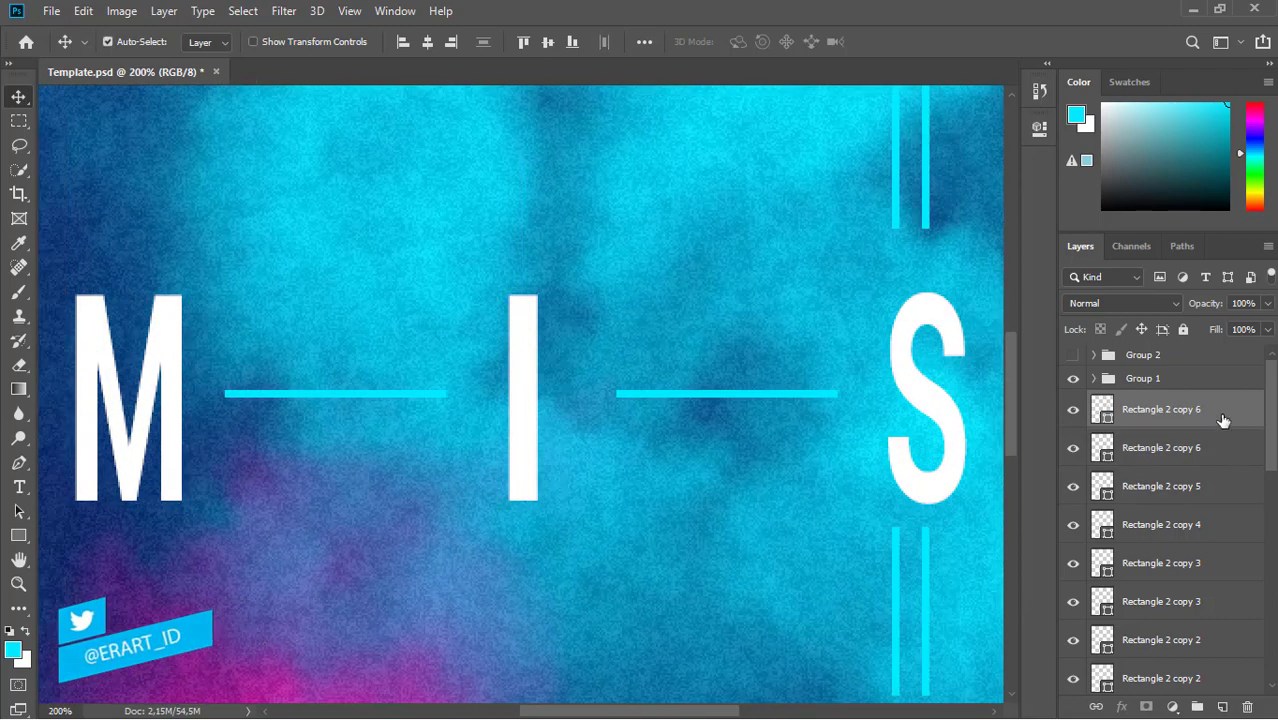
# Move the vertical line pairs into the I and C columns, then deselect
pyautogui.click(1224, 418)
pyautogui.moveTo(921, 551); pyautogui.dragTo(586, 500)
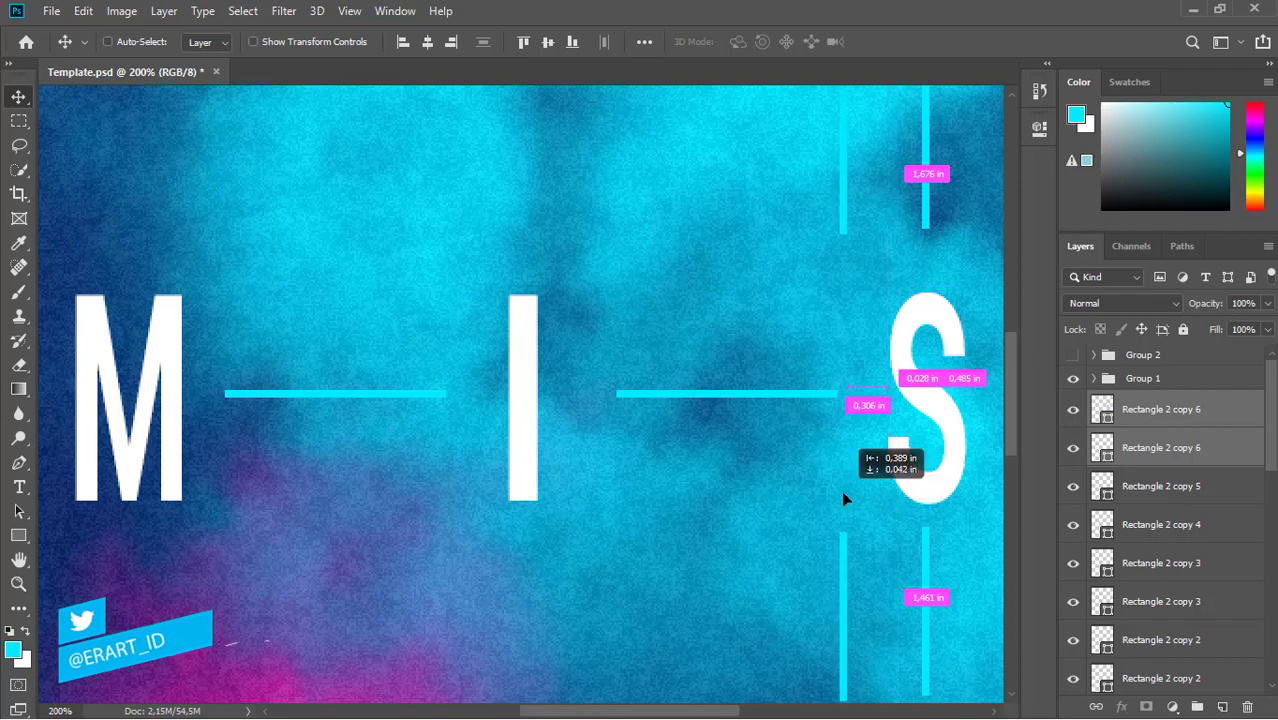
pyautogui.moveTo(585, 497); pyautogui.dragTo(523, 521)
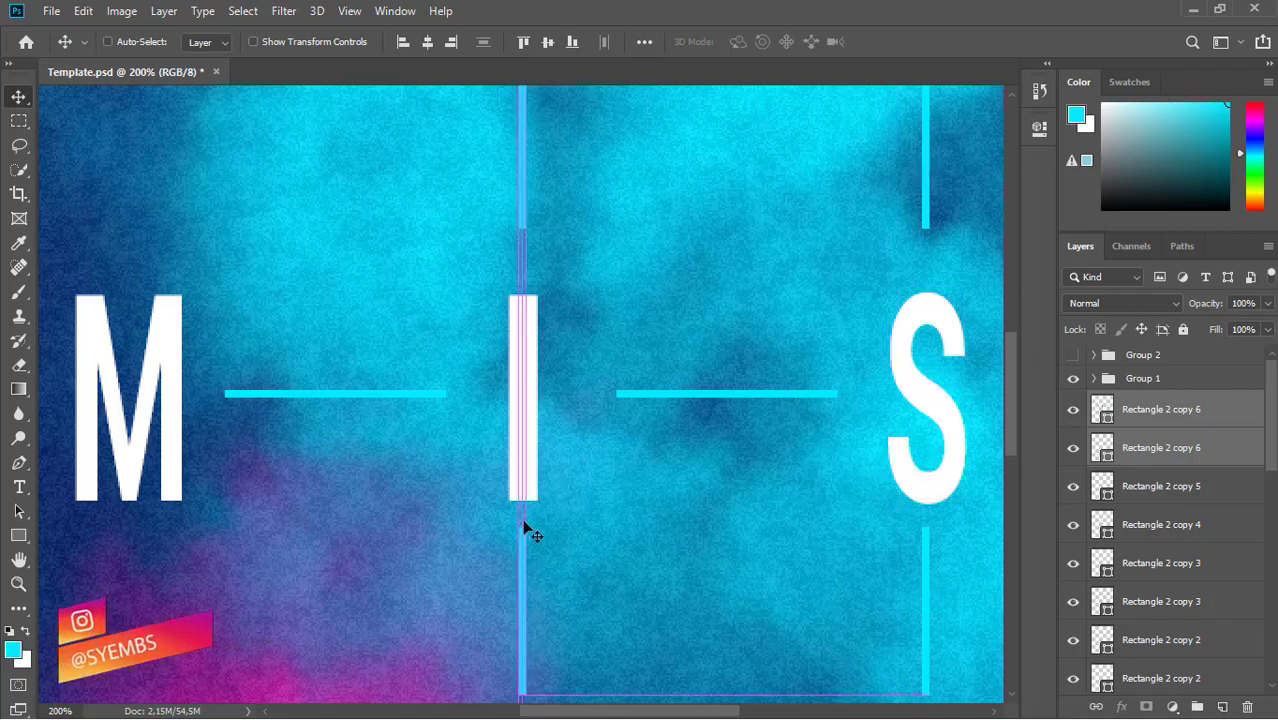
pyautogui.hotkey('ctrl', '-')
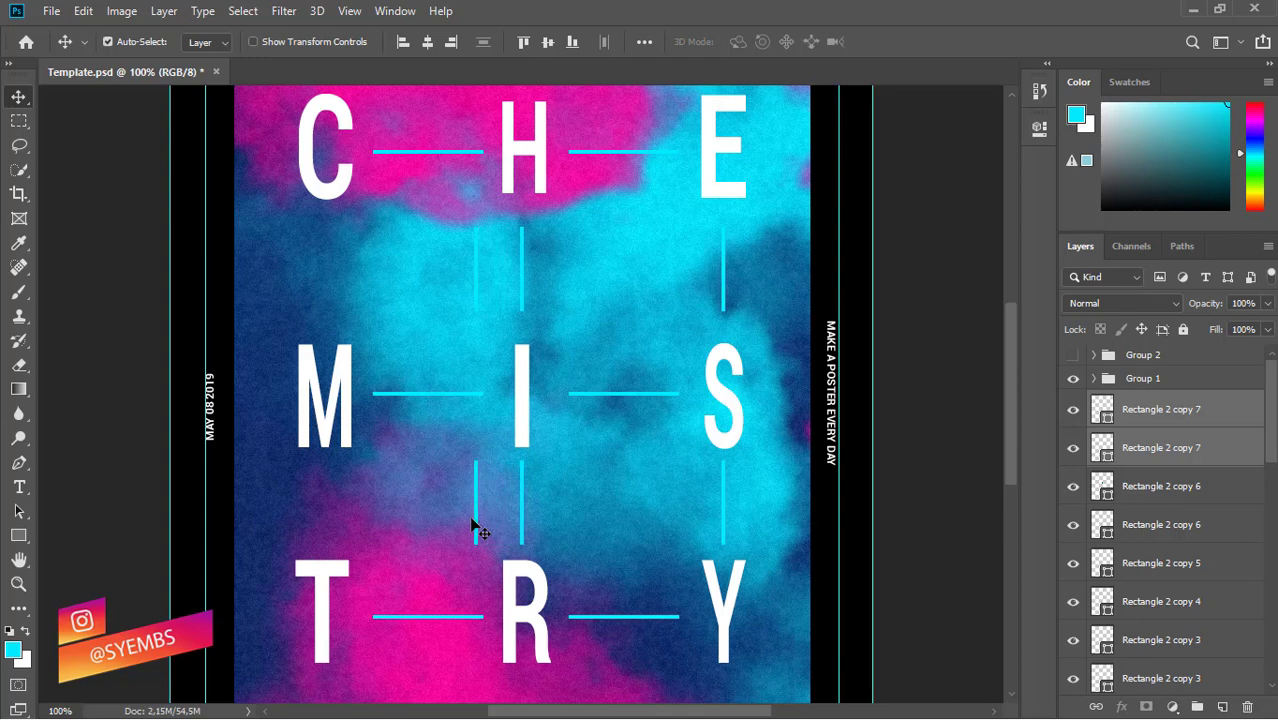
pyautogui.moveTo(472, 522)
pyautogui.mouseDown()
pyautogui.moveTo(490, 441)
pyautogui.moveTo(342, 418)
pyautogui.moveTo(328, 440)
pyautogui.mouseUp()
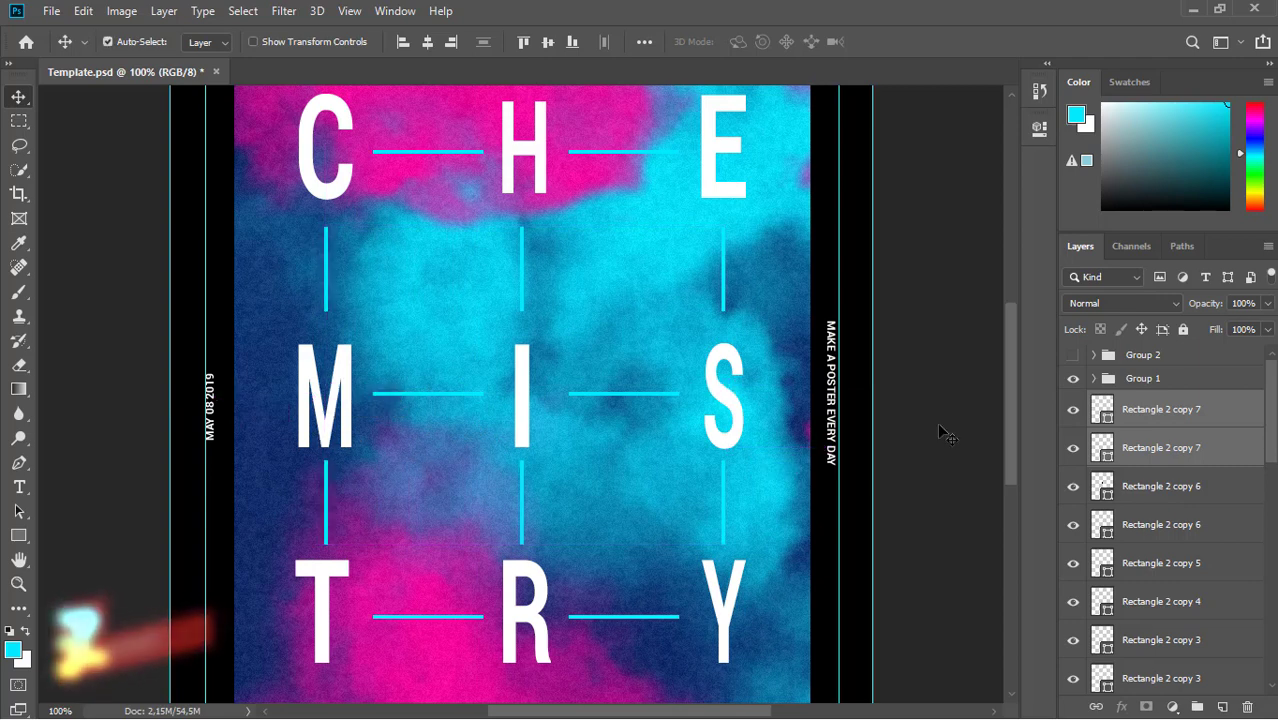
pyautogui.keyDown('ctrl'); pyautogui.click(955, 437); pyautogui.keyUp('ctrl')
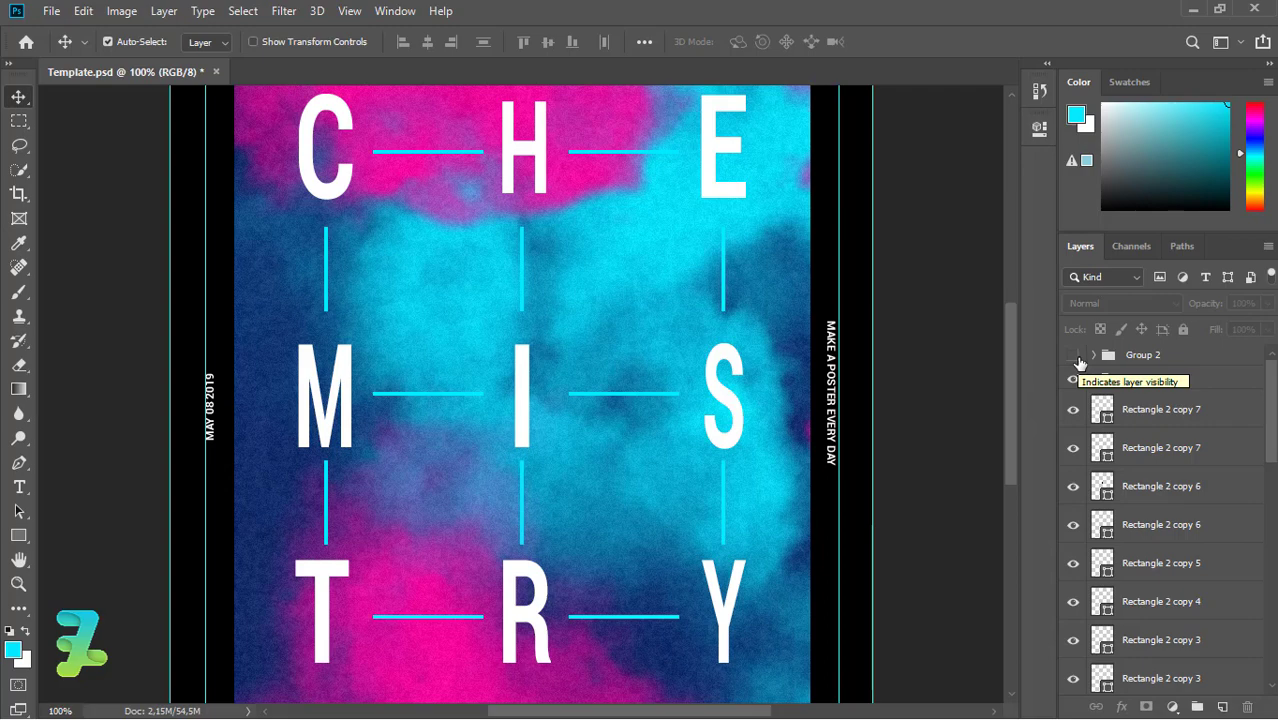
# Reveal the hidden date and time text layers and select the 21.00 layer
pyautogui.click(1075, 356)
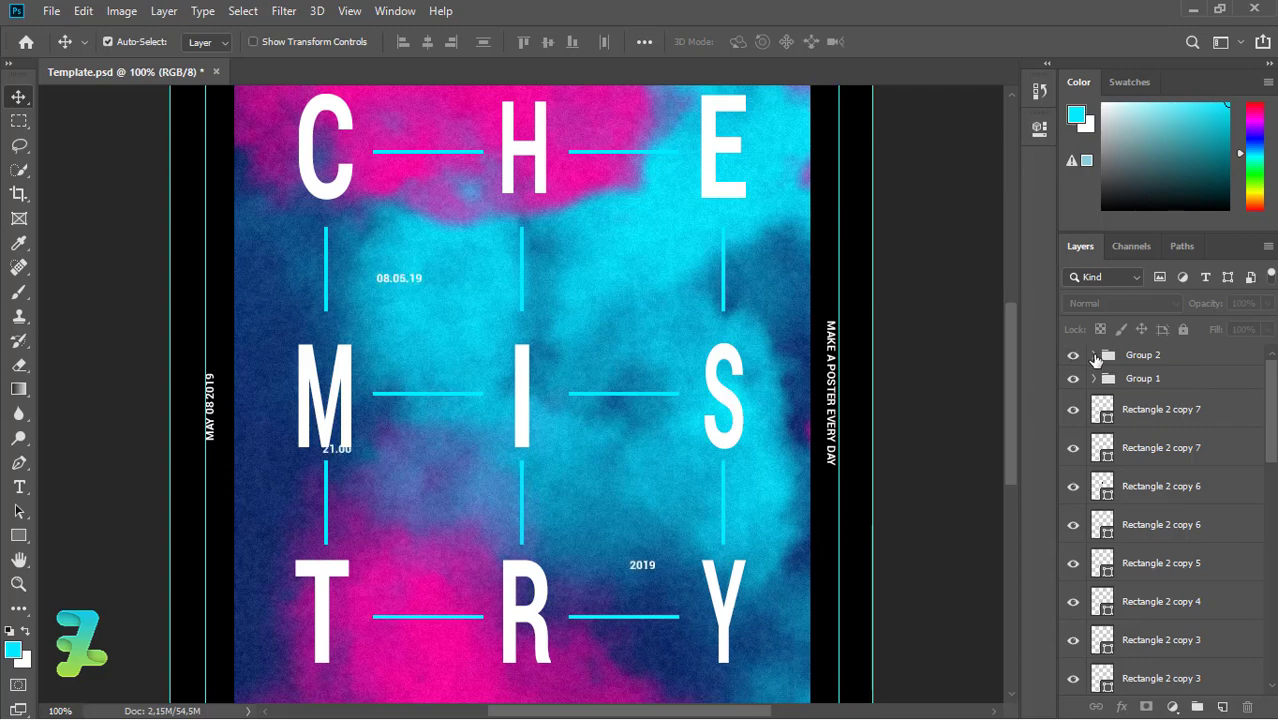
pyautogui.click(1094, 356)
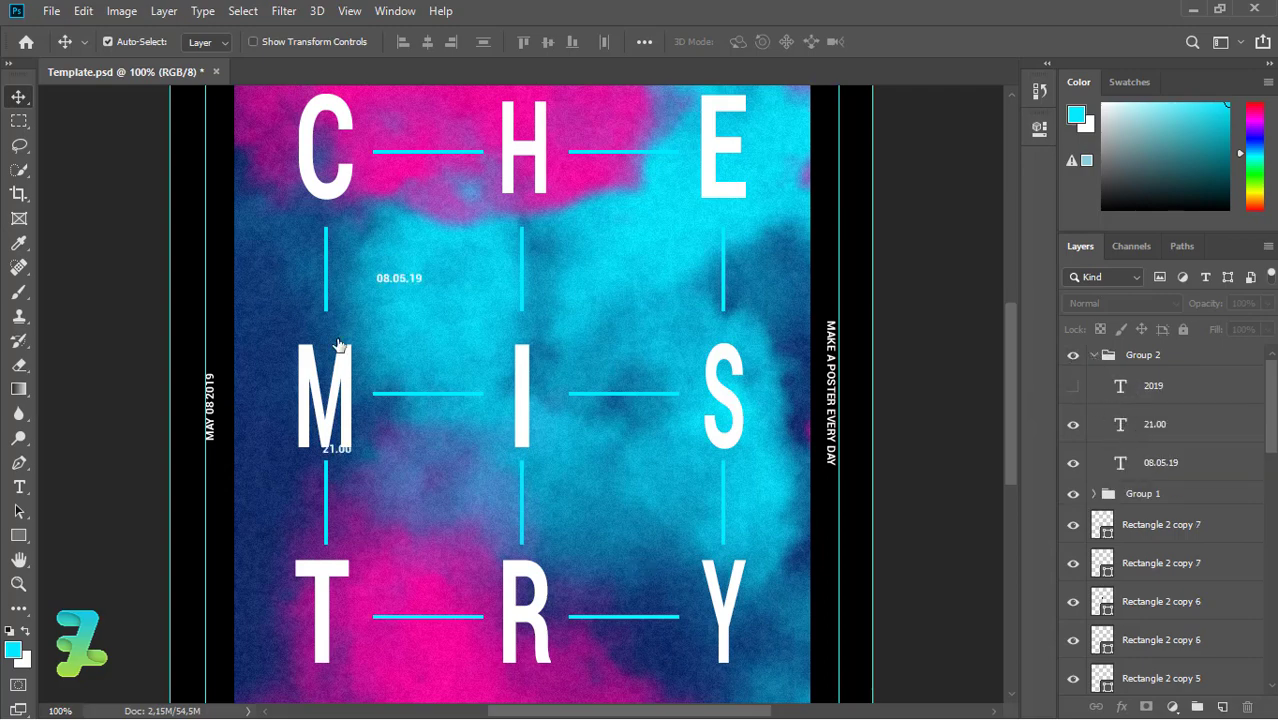
pyautogui.click(1121, 424)
pyautogui.scroll(-5, 1012, 342)
pyautogui.scroll(5, 1020, 393)
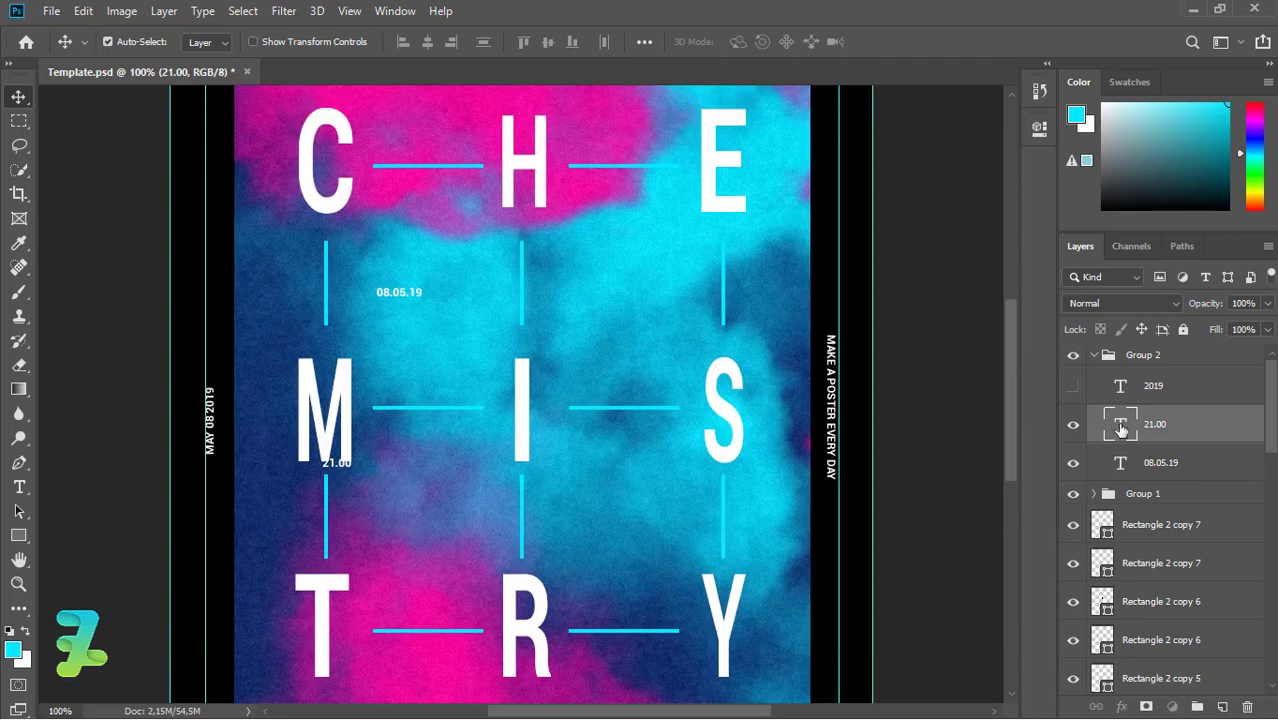
pyautogui.doubleClick(1121, 426)
# Move 21.00 toward the lower middle and try font sizes 72 and 48 pt before a smaller one
pyautogui.moveTo(360, 471); pyautogui.dragTo(627, 517)
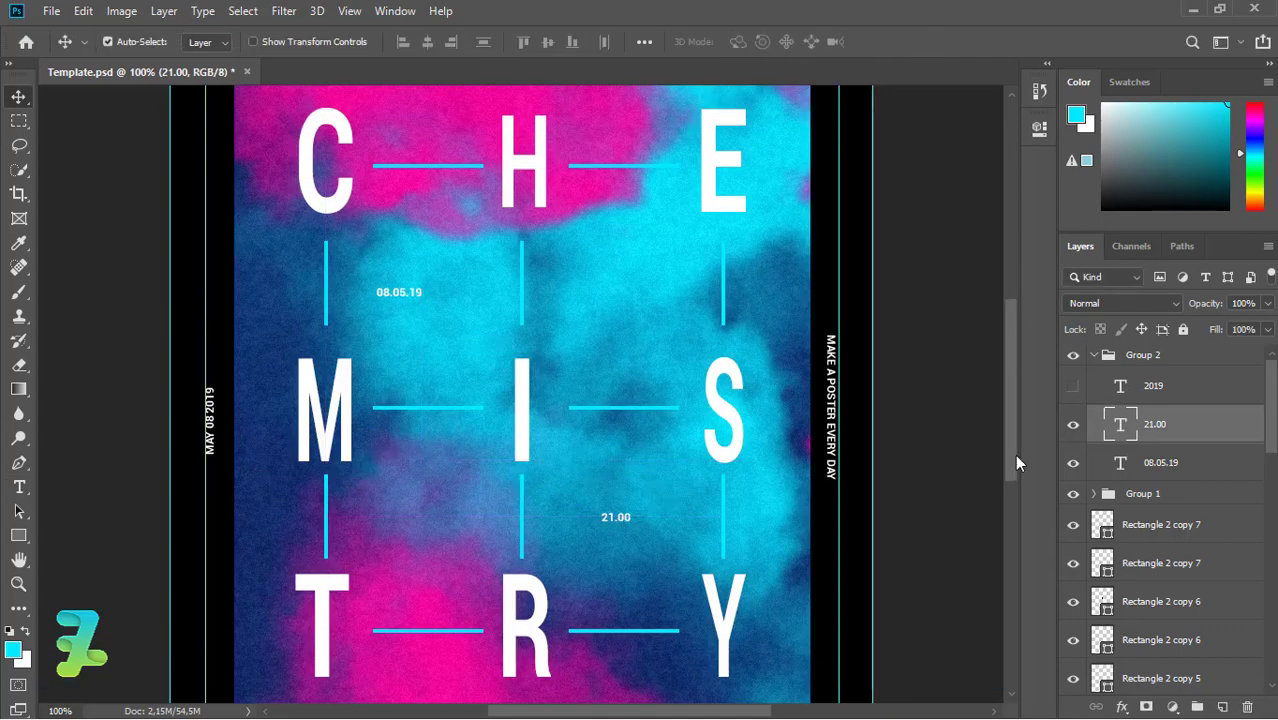
pyautogui.doubleClick(1120, 430)
pyautogui.click(516, 47)
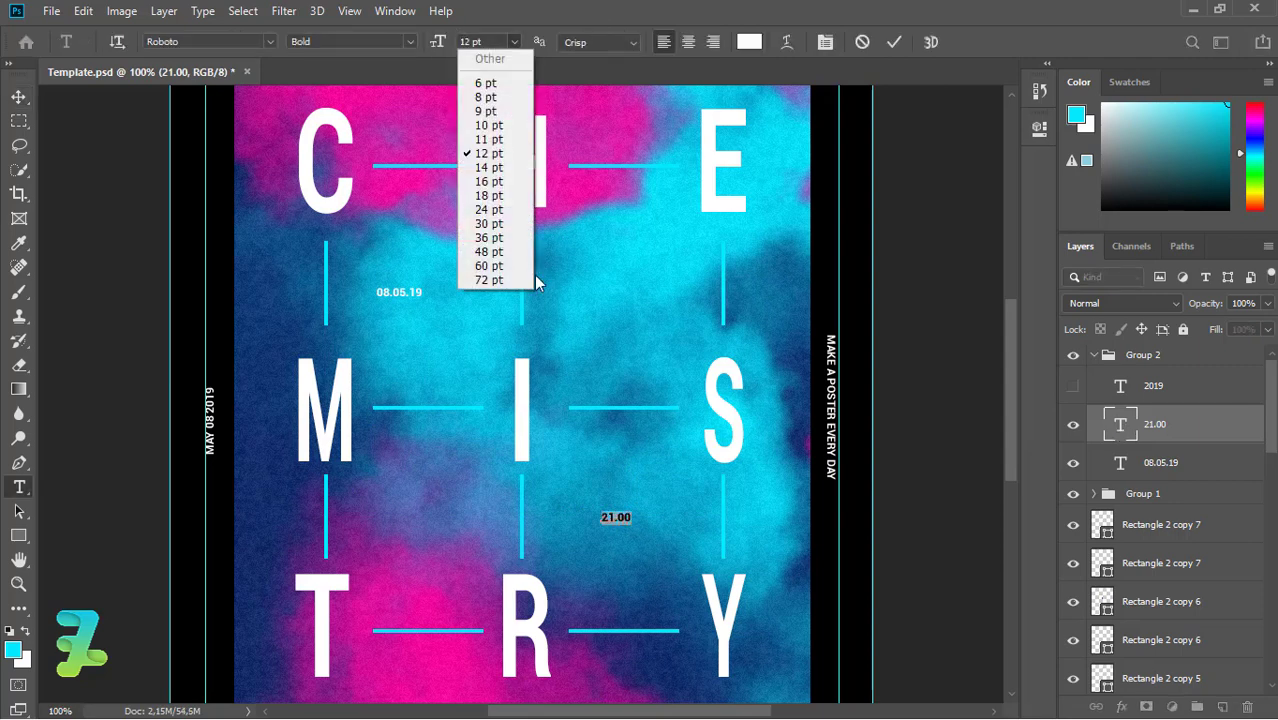
pyautogui.click(494, 281)
pyautogui.click(514, 41)
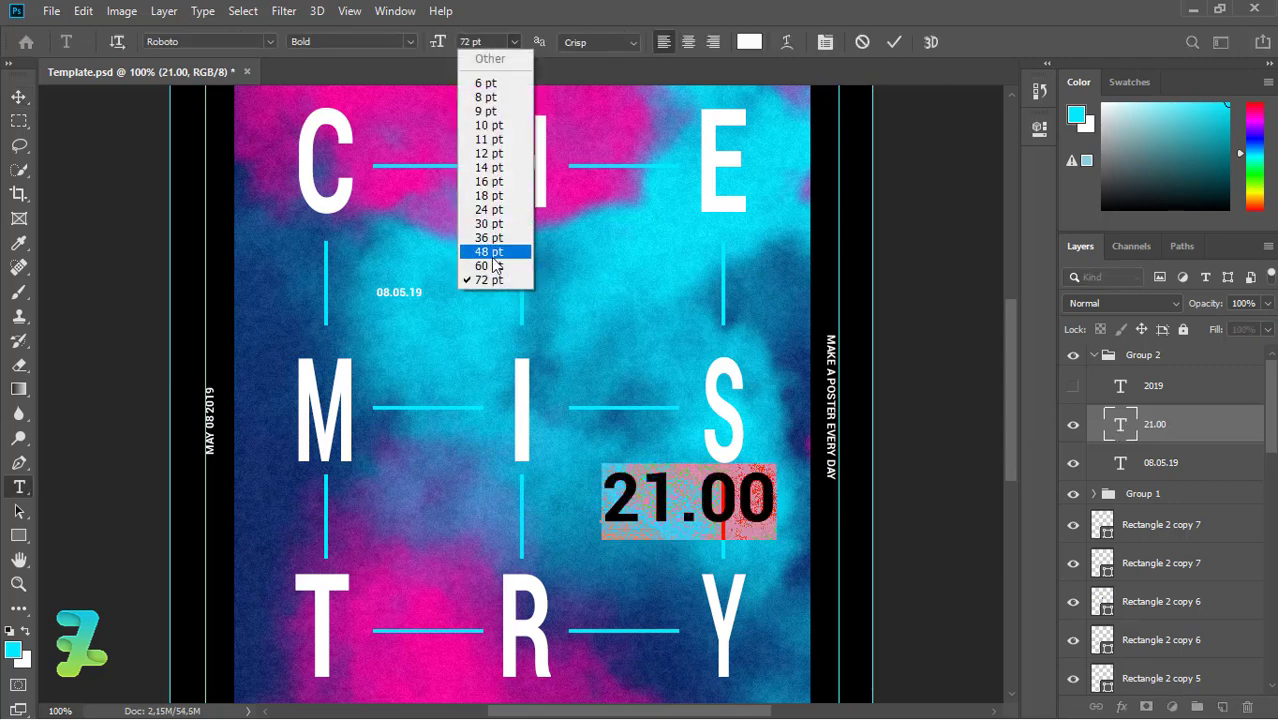
pyautogui.click(490, 255)
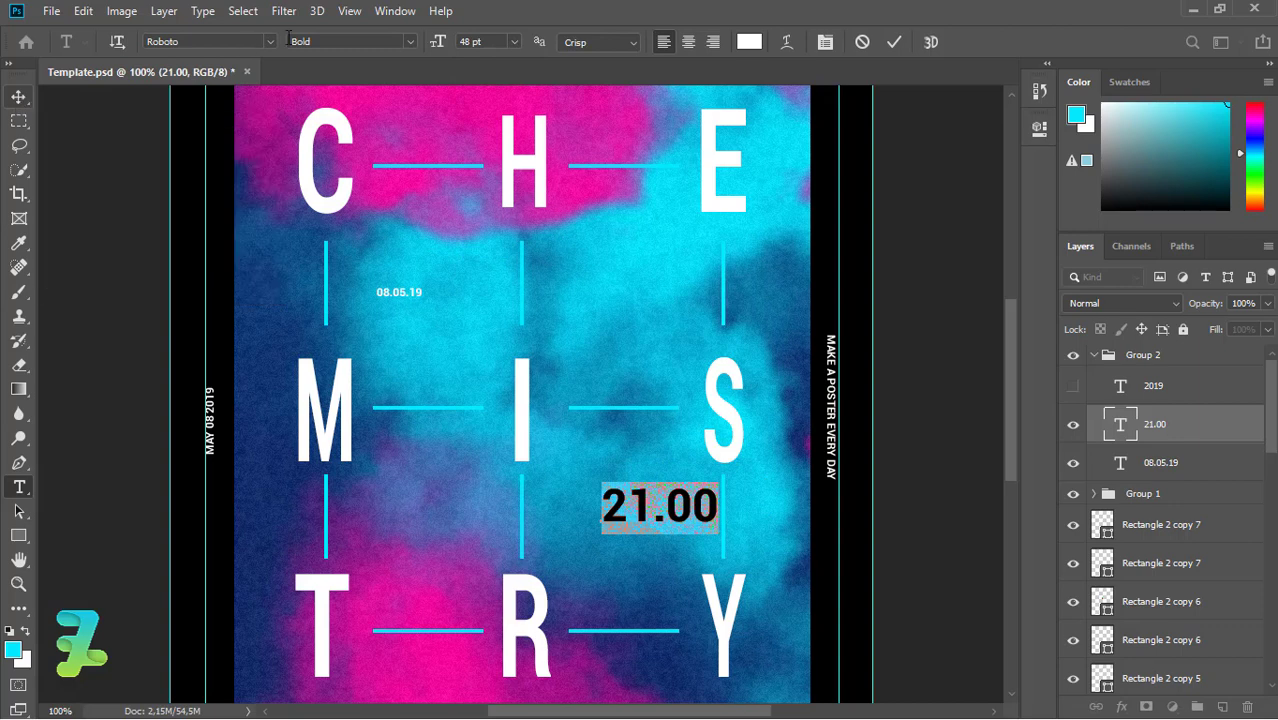
pyautogui.click(514, 41)
pyautogui.click(490, 257)
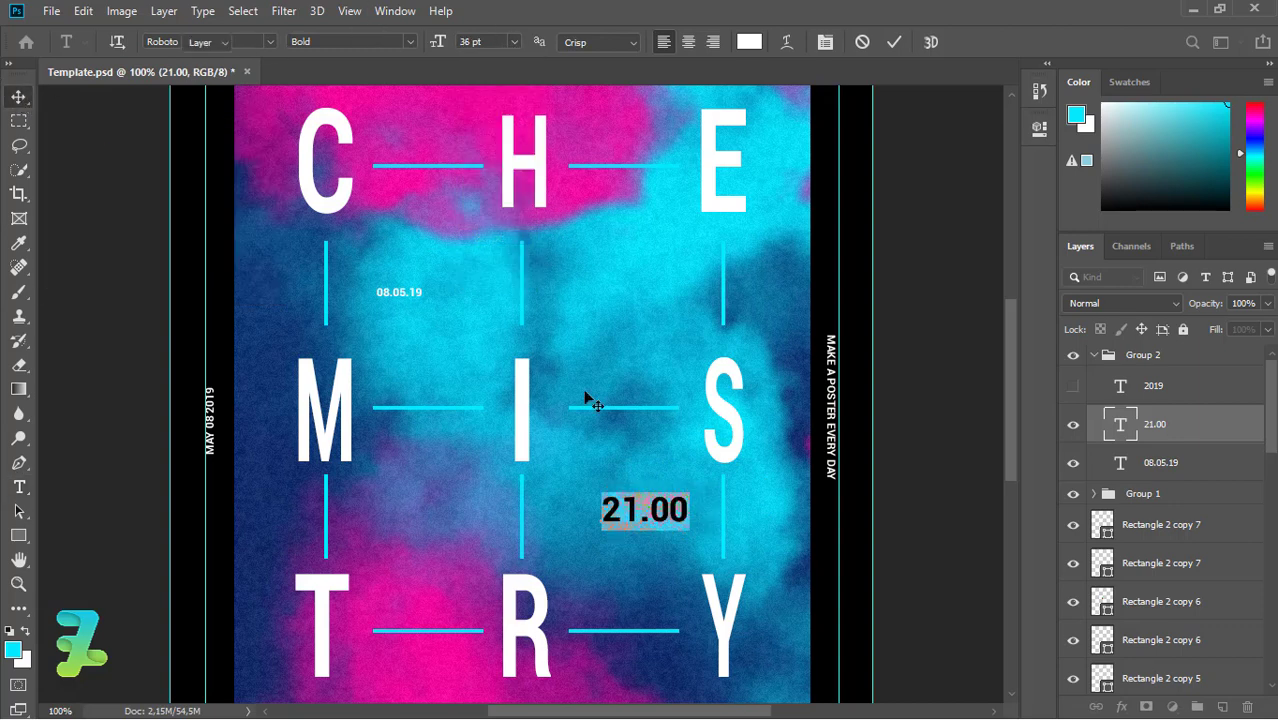
pyautogui.press('v')
# Centre 21.00 under the I and enlarge it with Free Transform
pyautogui.moveTo(630, 510); pyautogui.dragTo(580, 510)
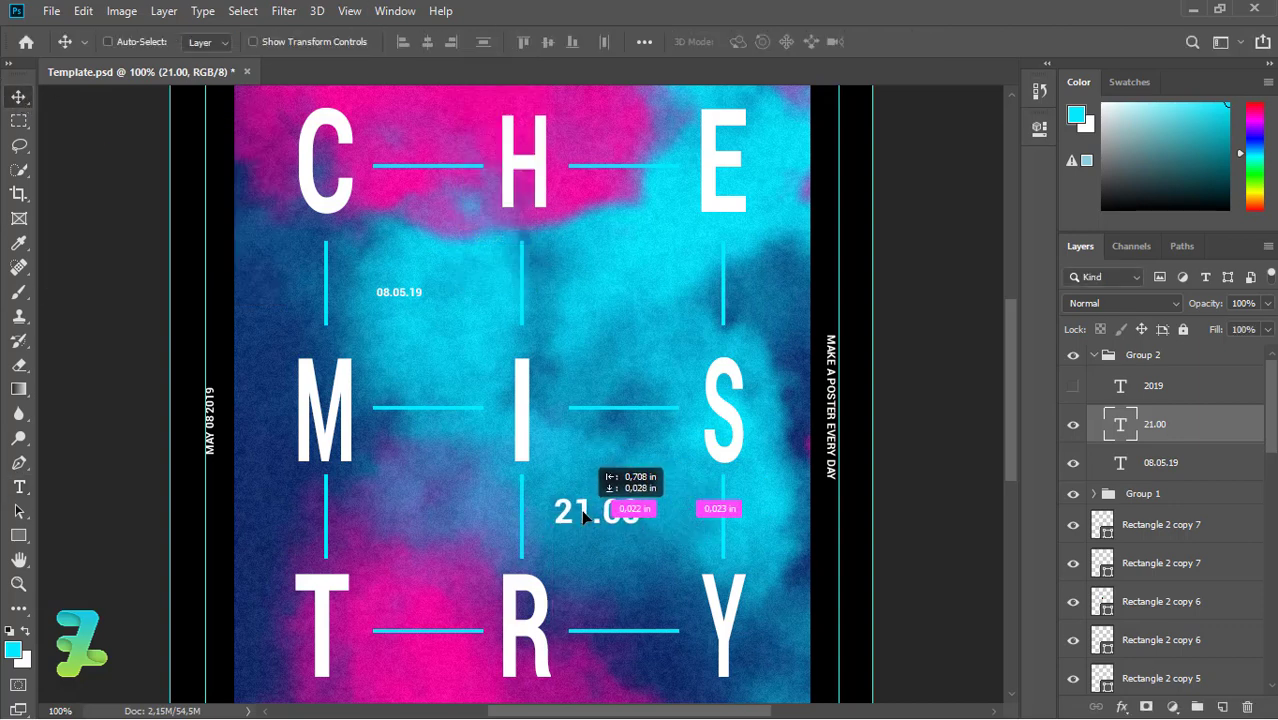
pyautogui.moveTo(581, 509)
pyautogui.mouseDown()
pyautogui.moveTo(622, 511)
pyautogui.moveTo(593, 511)
pyautogui.mouseUp()
pyautogui.hotkey('ctrl', 't')
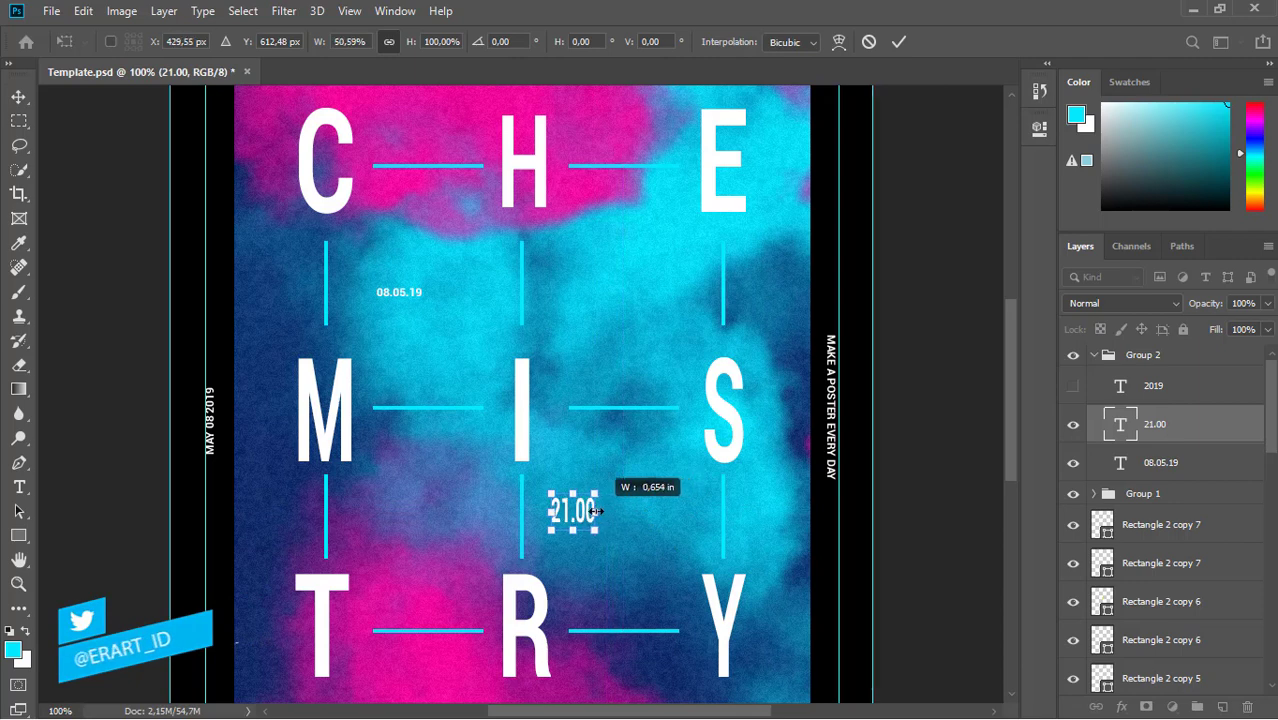
pyautogui.press('Return')
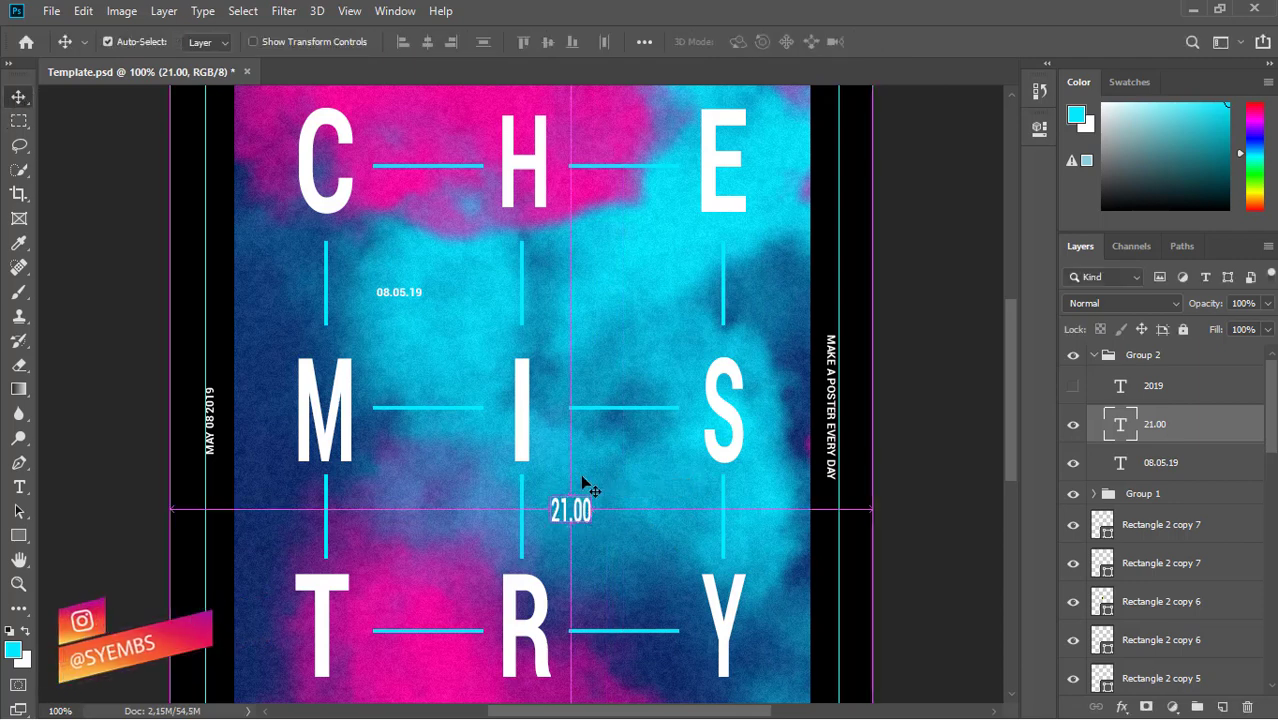
pyautogui.hotkey('ctrl', 't')
pyautogui.moveTo(594, 497); pyautogui.dragTo(607, 486)
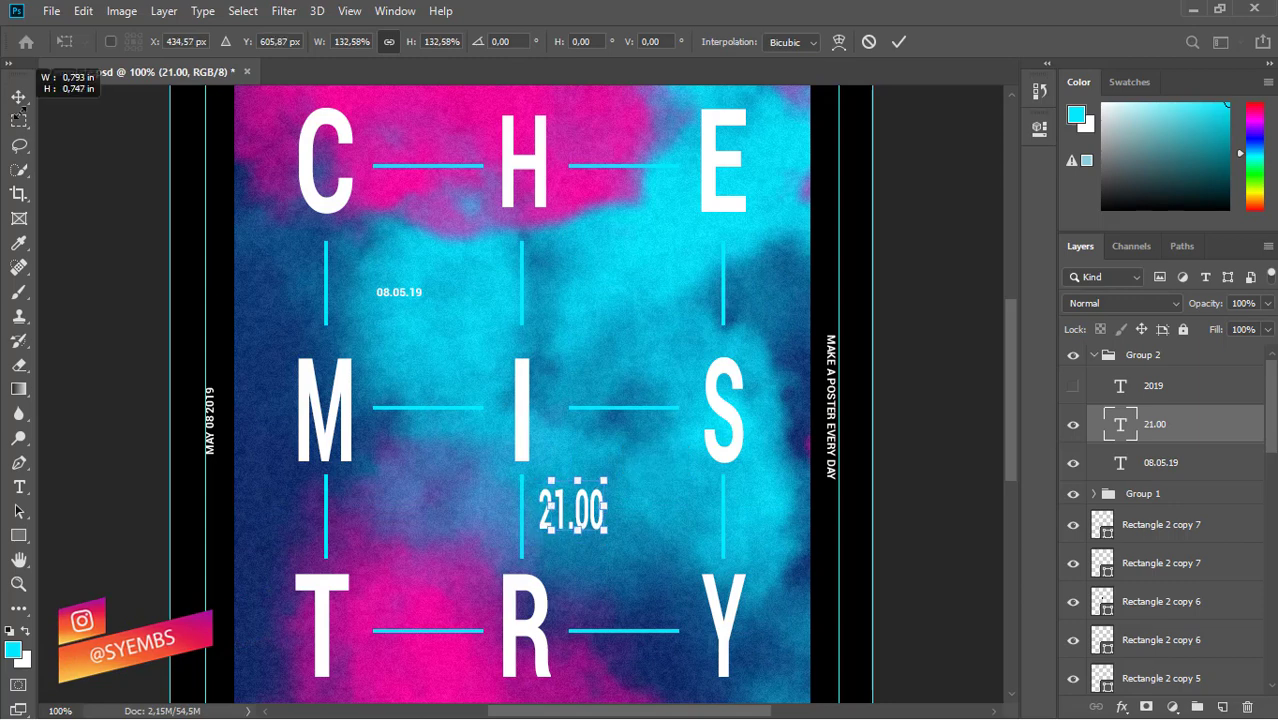
pyautogui.press('Return')
pyautogui.press('m')
pyautogui.hotkey('ctrl', 't')
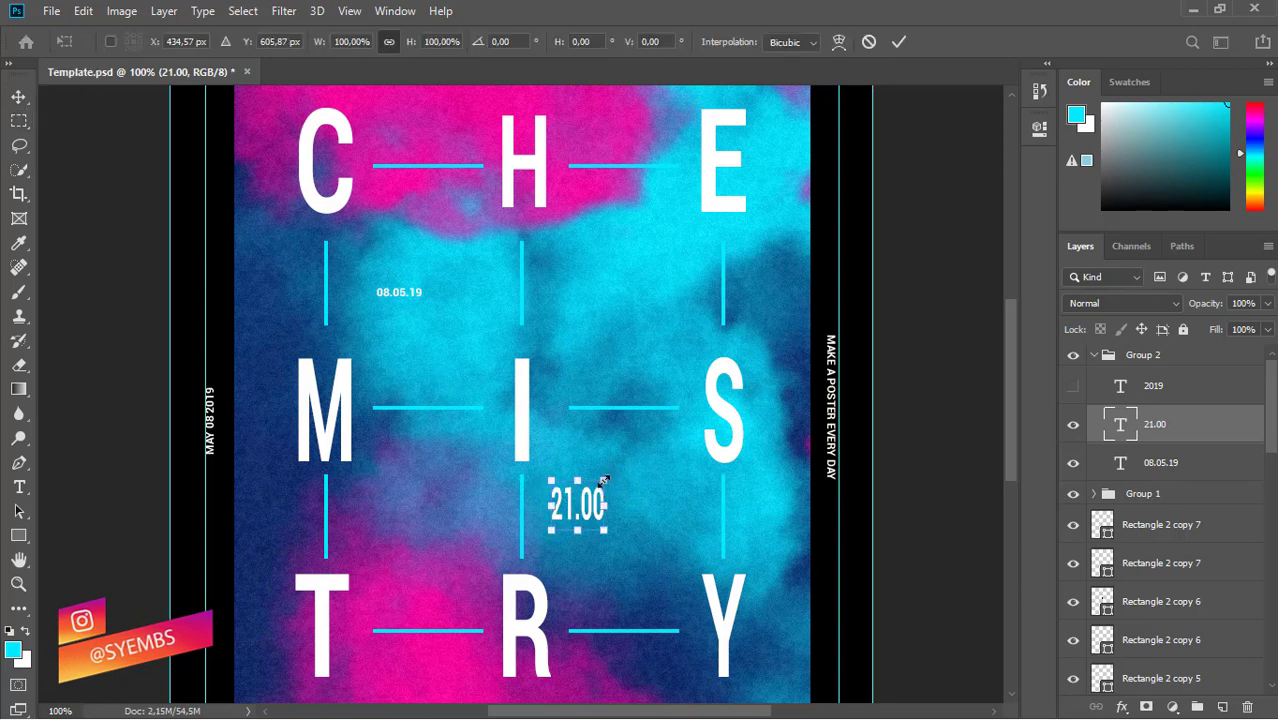
pyautogui.moveTo(605, 487); pyautogui.dragTo(612, 481)
pyautogui.press('Return')
pyautogui.press('v')
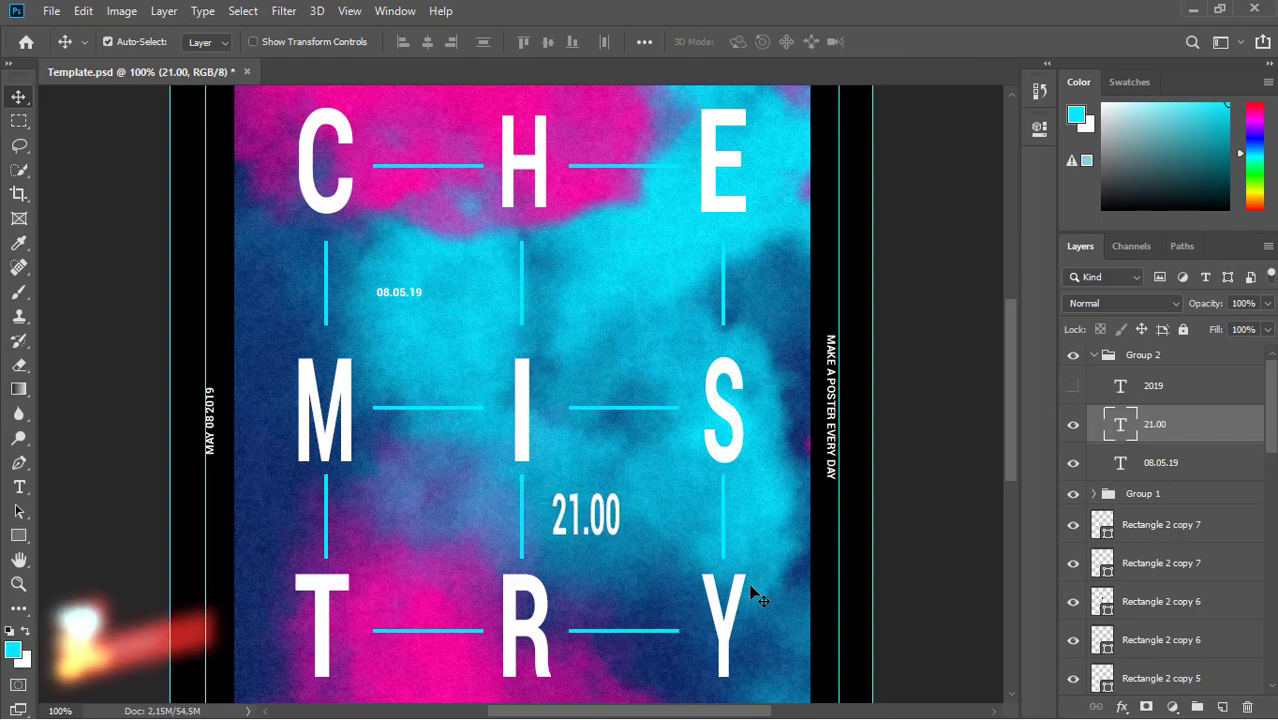
# Raise the 08.05.19 date's font size and move it toward the centre column
pyautogui.doubleClick(1106, 474)
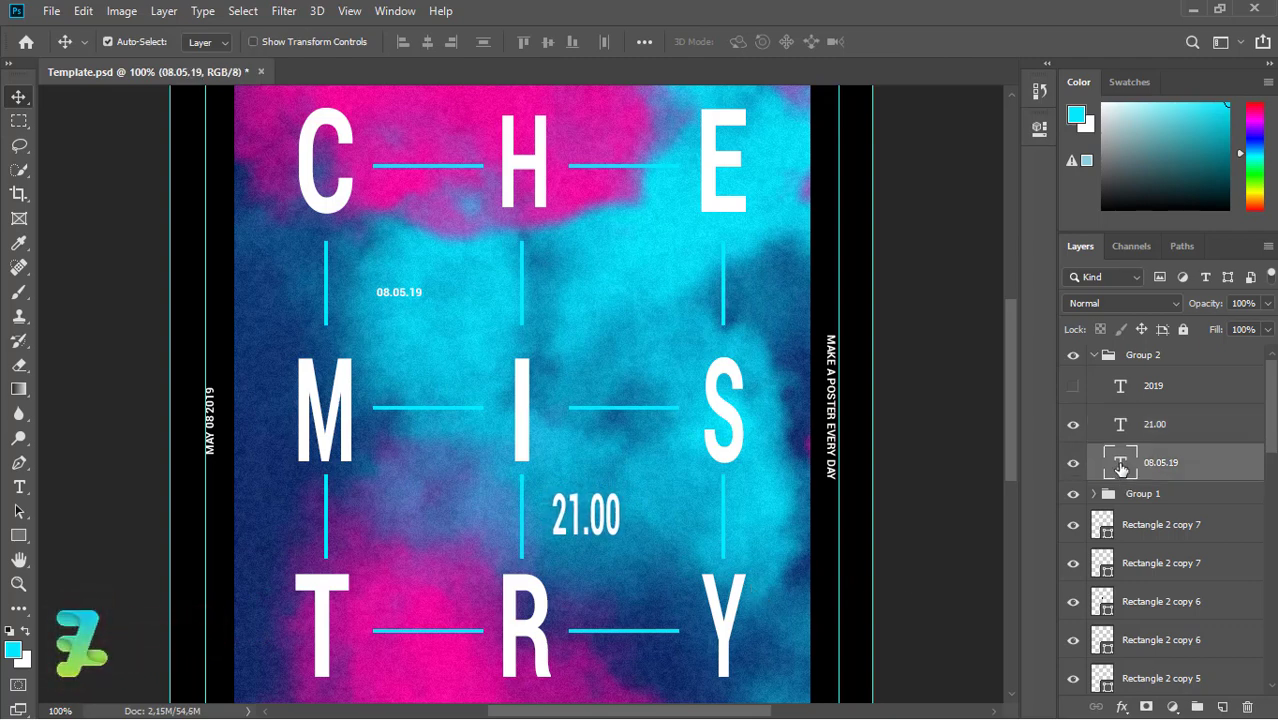
pyautogui.click(516, 41)
pyautogui.click(490, 240)
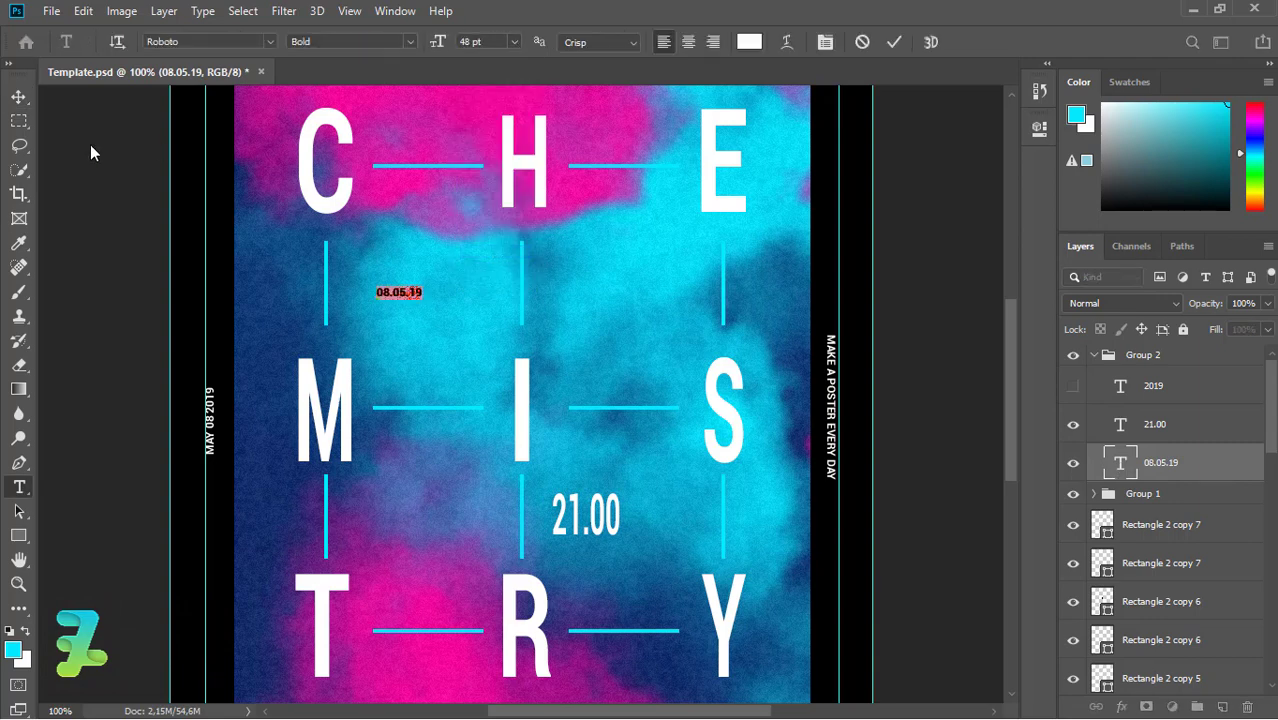
pyautogui.click(19, 96)
pyautogui.moveTo(388, 203)
pyautogui.mouseDown()
pyautogui.moveTo(388, 283)
pyautogui.moveTo(540, 288)
pyautogui.mouseUp()
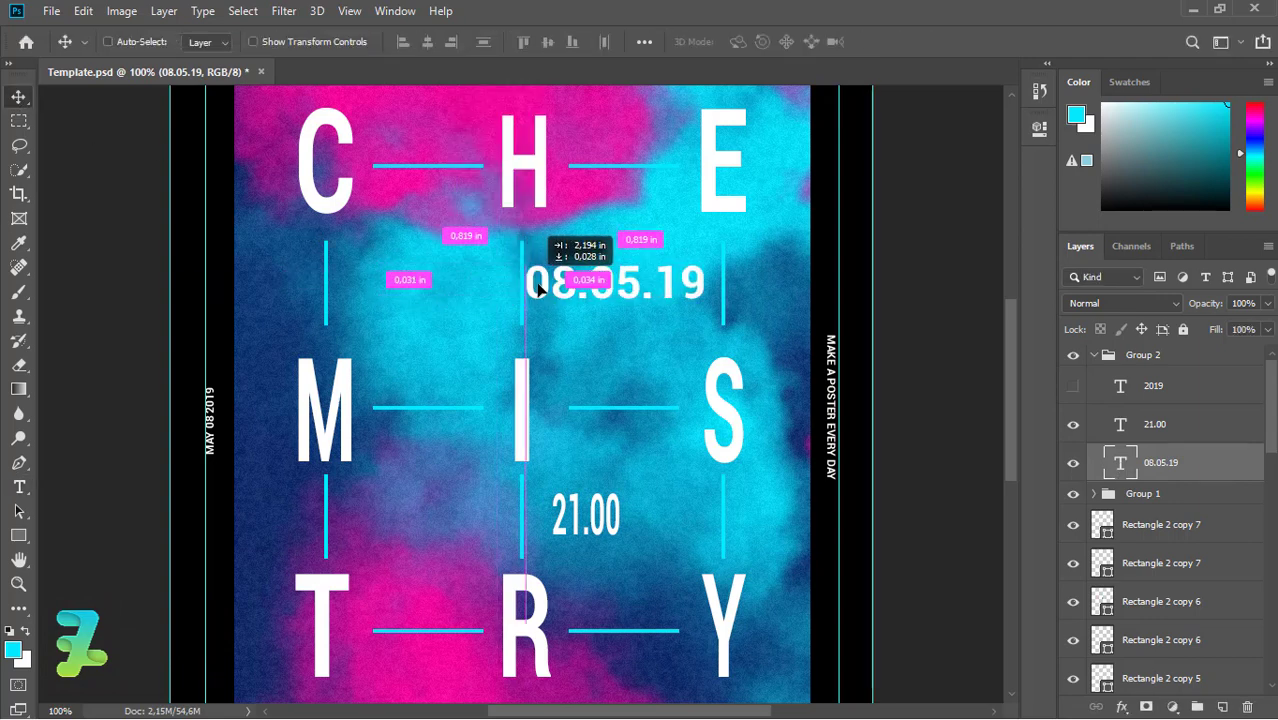
# Condense the date narrower, scale it up, and centre it in the cell above the I
pyautogui.hotkey('ctrl', 't')
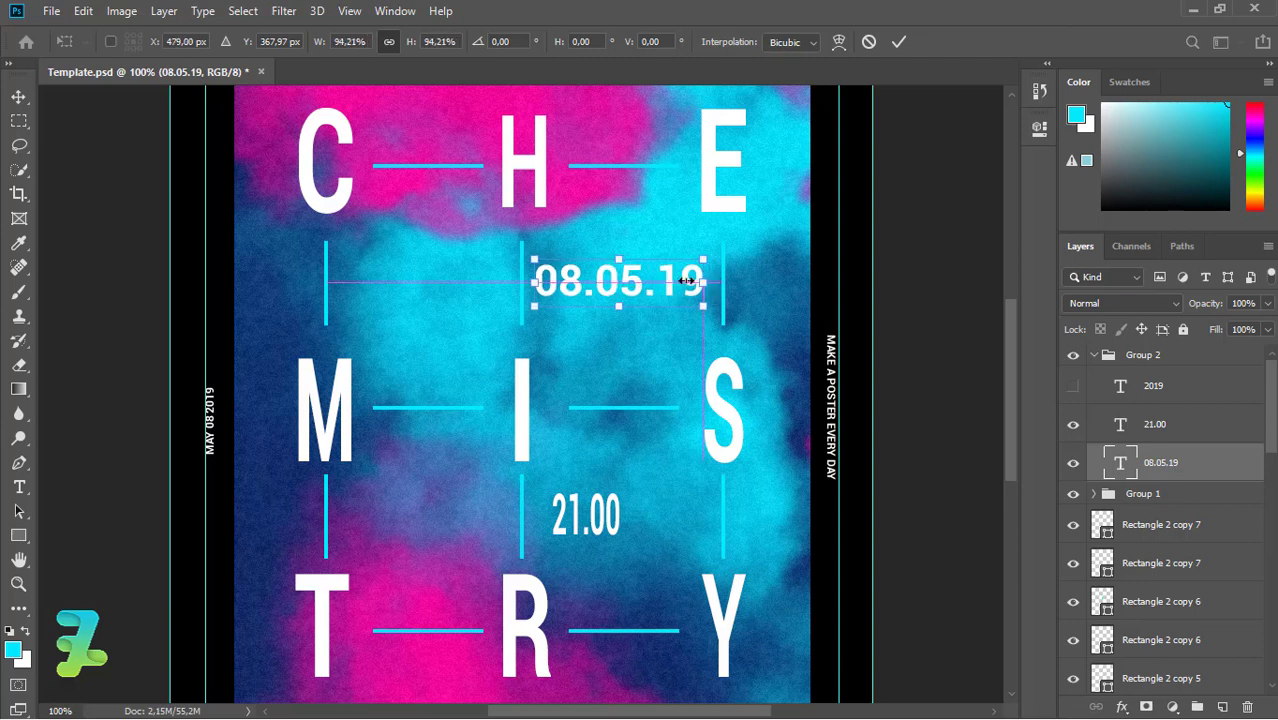
pyautogui.moveTo(716, 281)
pyautogui.mouseDown()
pyautogui.moveTo(609, 288)
pyautogui.moveTo(620, 287)
pyautogui.mouseUp()
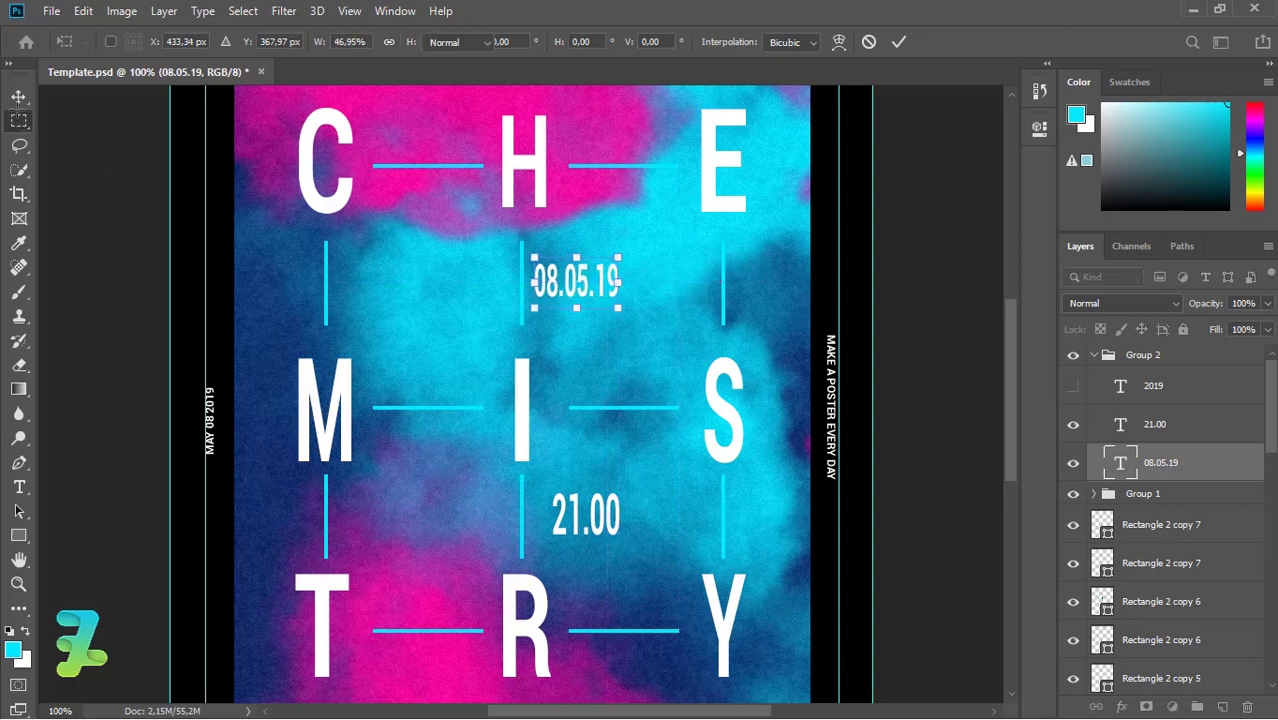
pyautogui.press('Return')
pyautogui.hotkey('ctrl', 't')
pyautogui.moveTo(618, 256); pyautogui.dragTo(598, 287)
pyautogui.press('Return')
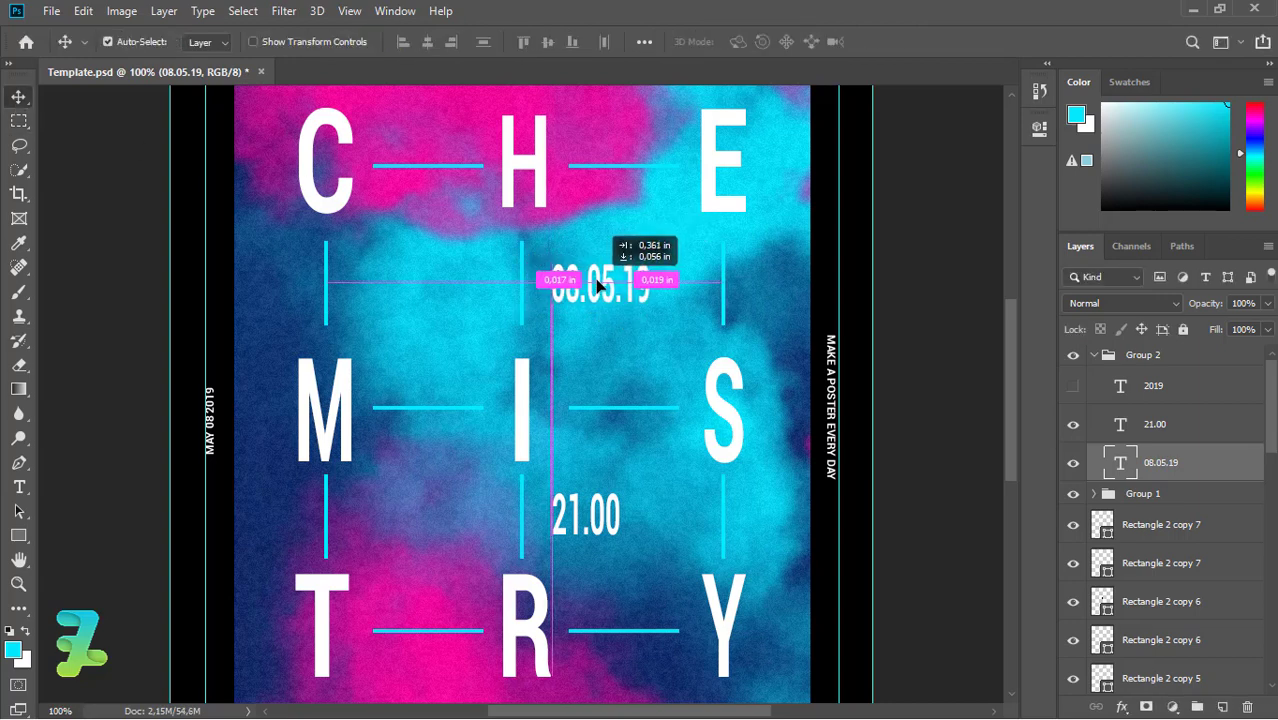
pyautogui.moveTo(598, 287); pyautogui.dragTo(598, 287)
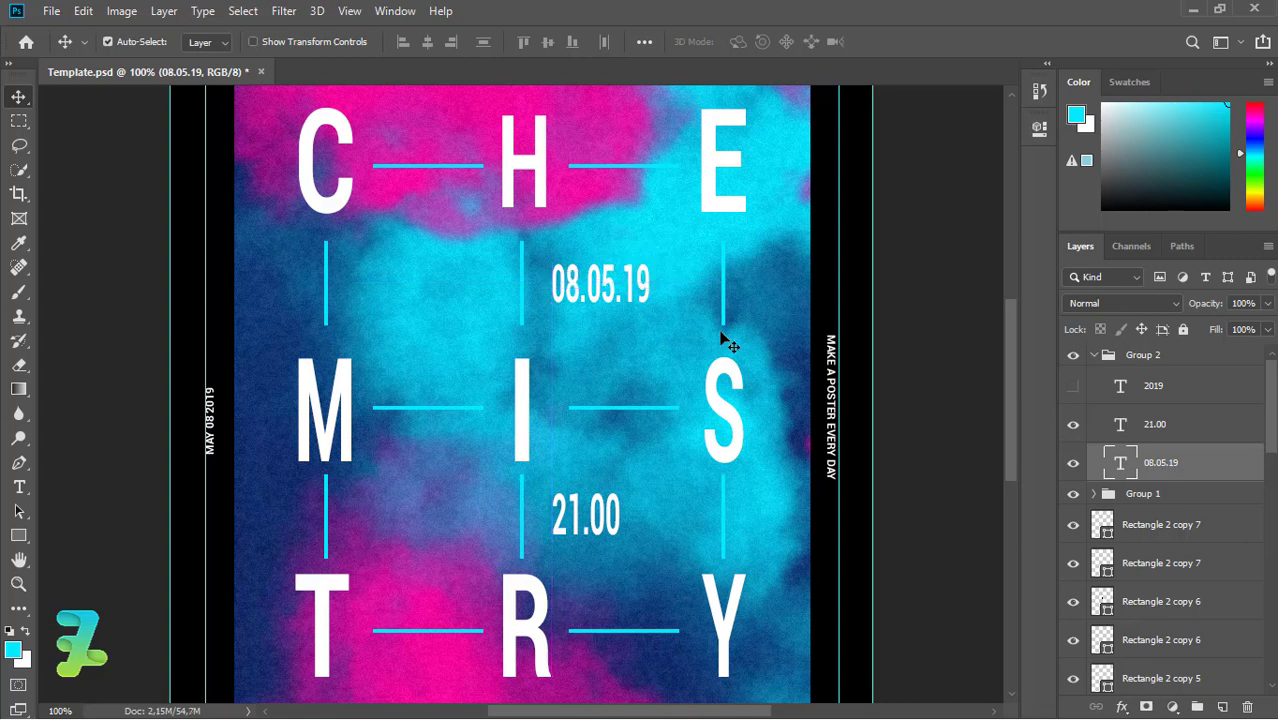
pyautogui.click(20, 487)
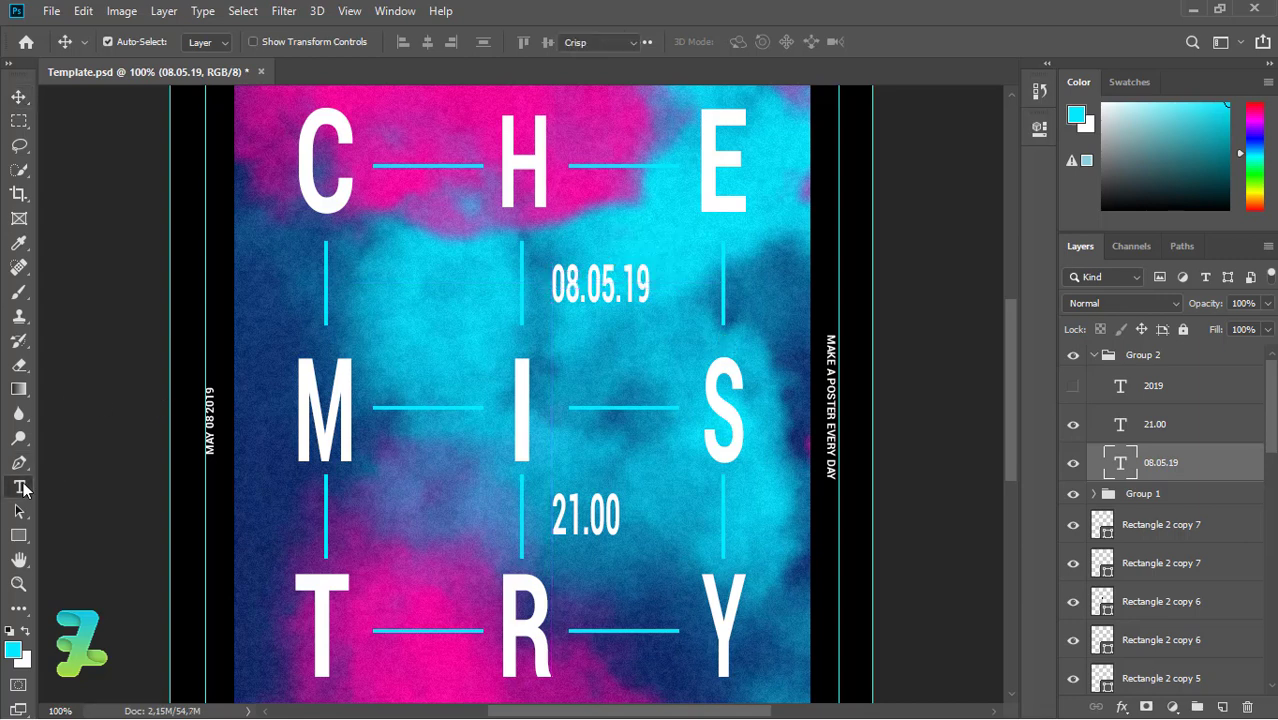
# Type SINGLES EVENT on two lines left of the date with auto line spacing
pyautogui.click(416, 289)
pyautogui.write('SING')
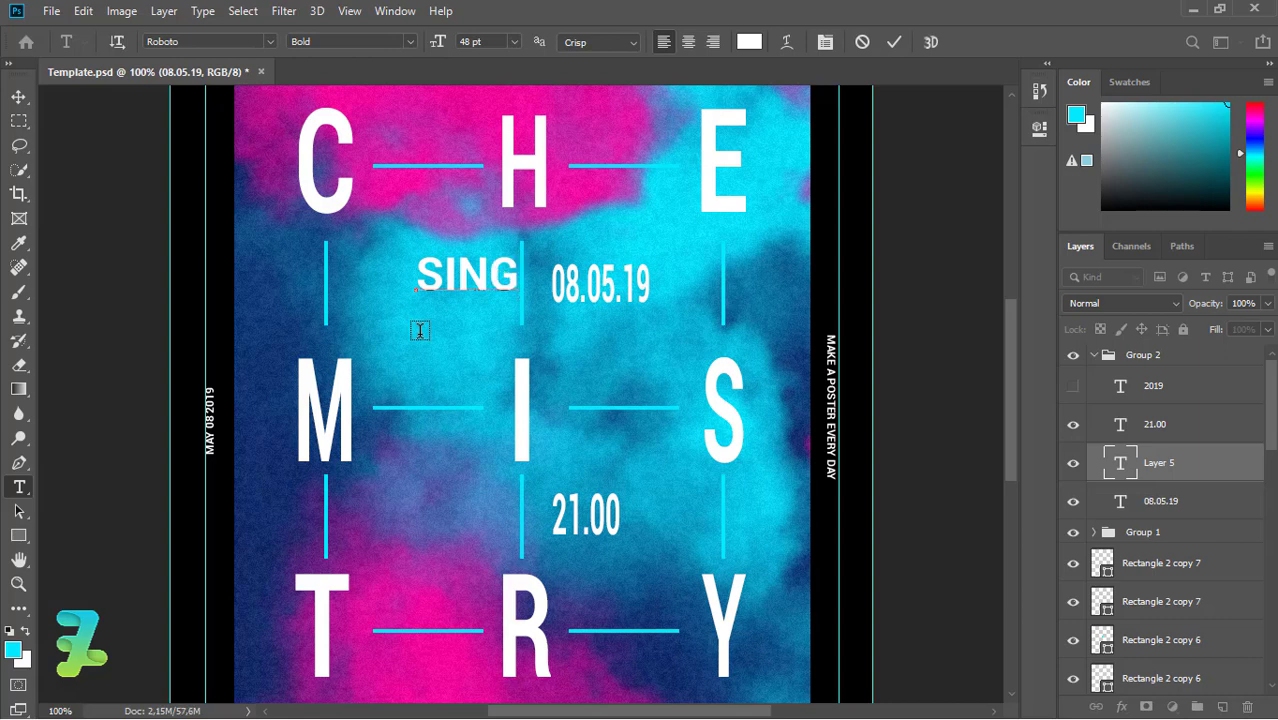
pyautogui.write('ELS')
pyautogui.press('Return')
pyautogui.write('EV')
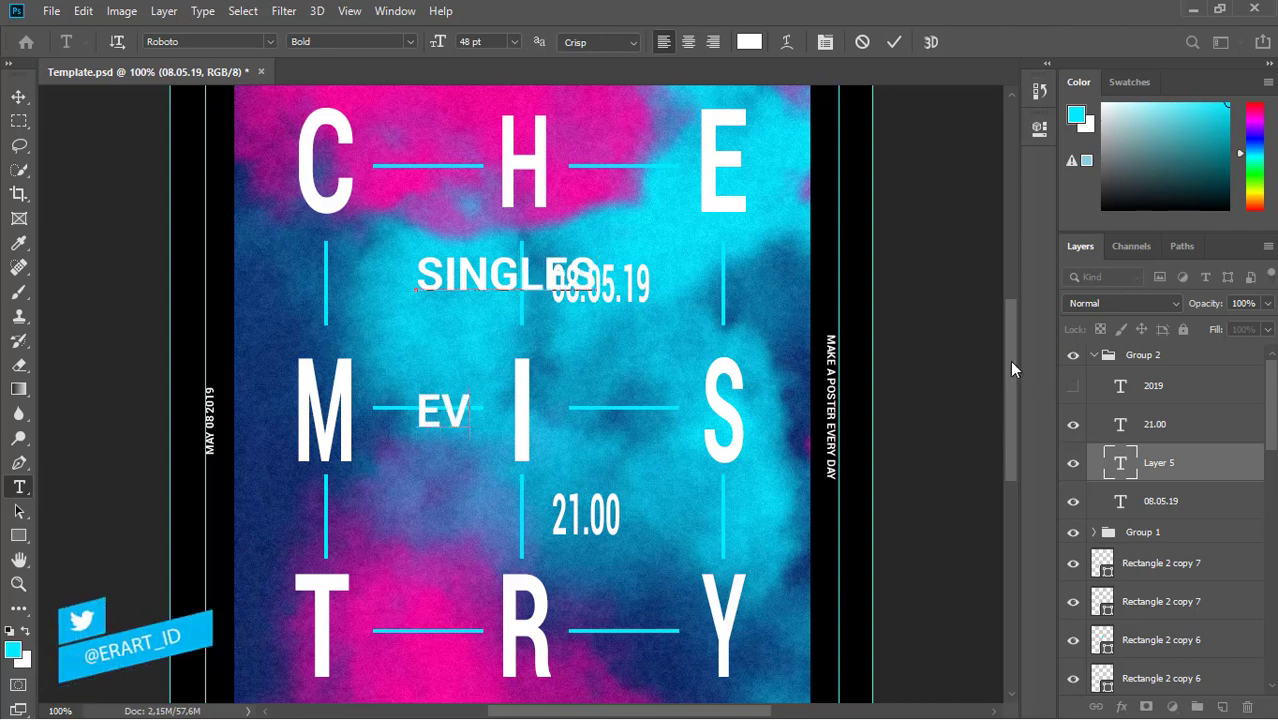
pyautogui.write('ENT')
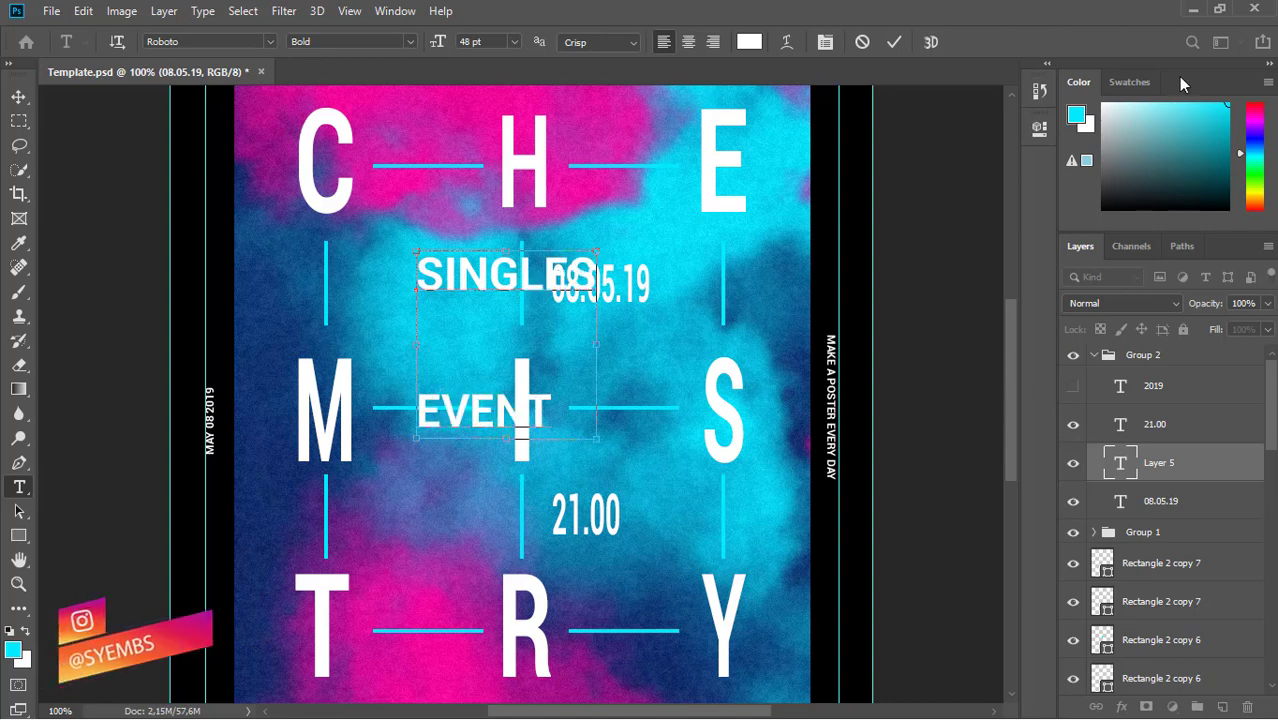
pyautogui.hotkey('ctrl', 'a')
pyautogui.click(825, 42)
pyautogui.click(1006, 218)
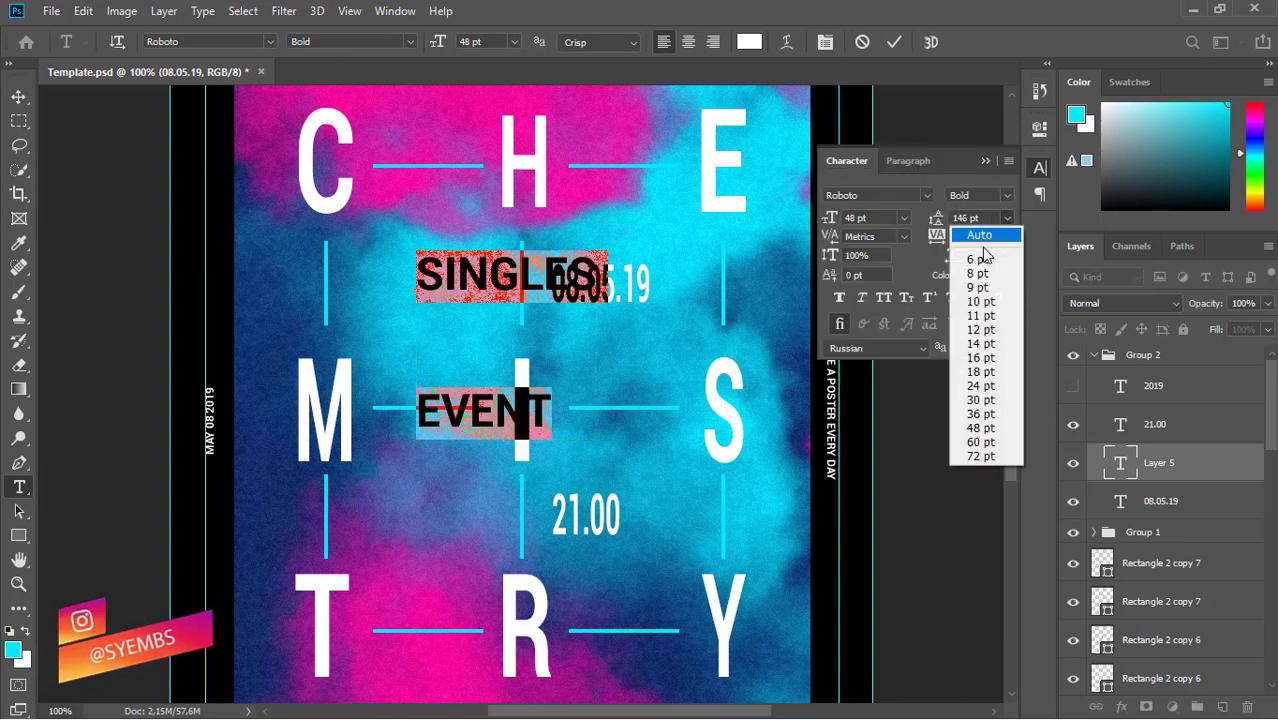
pyautogui.click(979, 235)
pyautogui.hotkey('ctrl', 'Return')
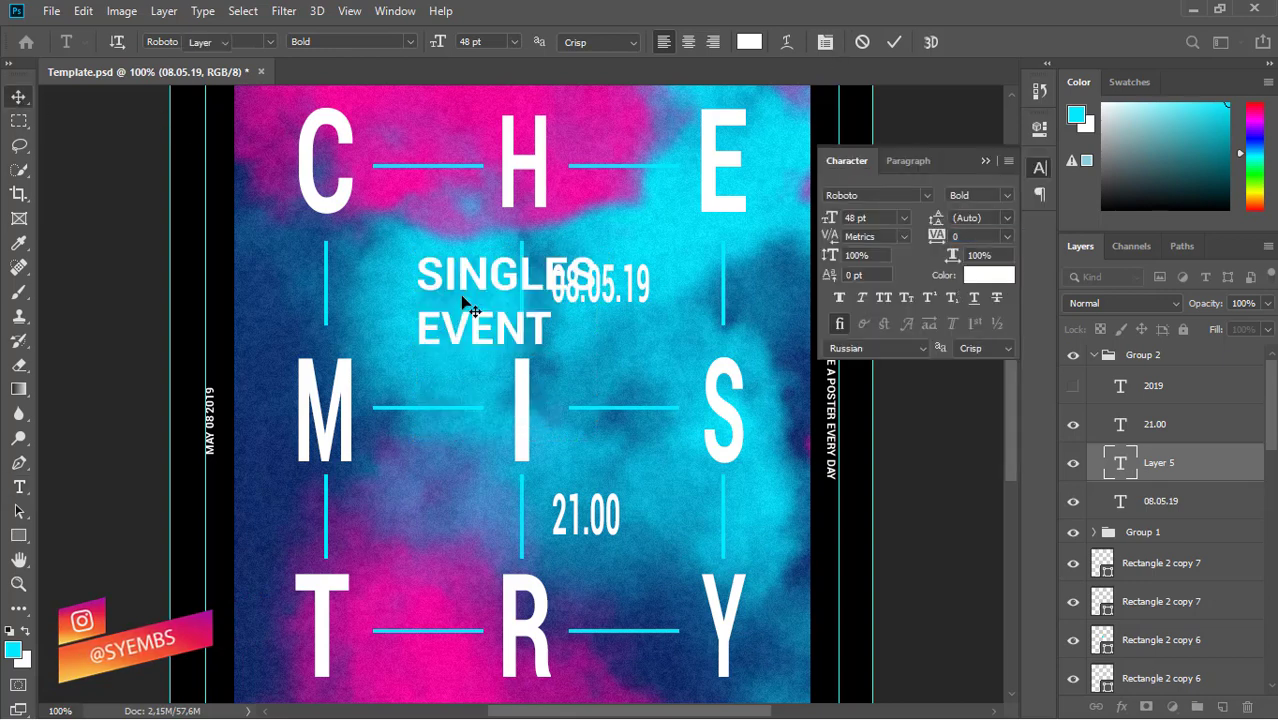
pyautogui.hotkey('ctrl', 'Return')
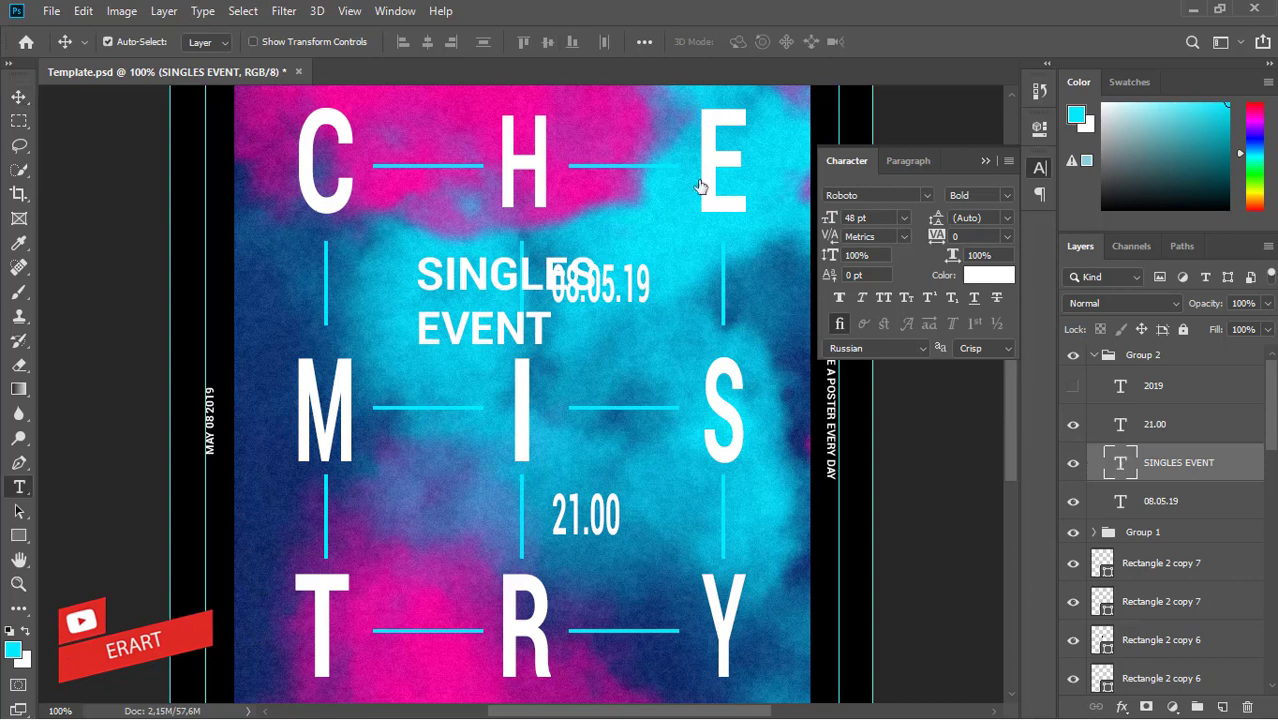
# Right-align SINGLES EVENT, shrink it proportionally, and place it beside the date
pyautogui.press('Return')
pyautogui.click(712, 42)
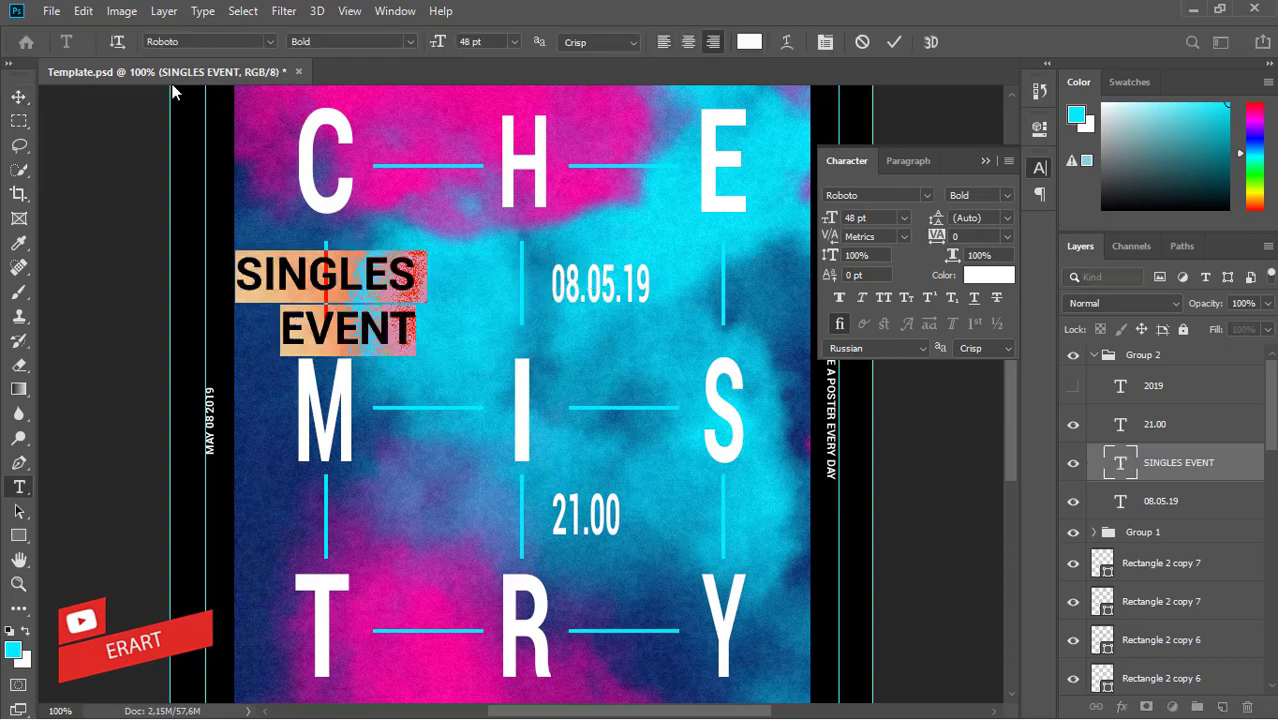
pyautogui.hotkey('ctrl', 'Return')
pyautogui.moveTo(400, 280); pyautogui.dragTo(502, 279)
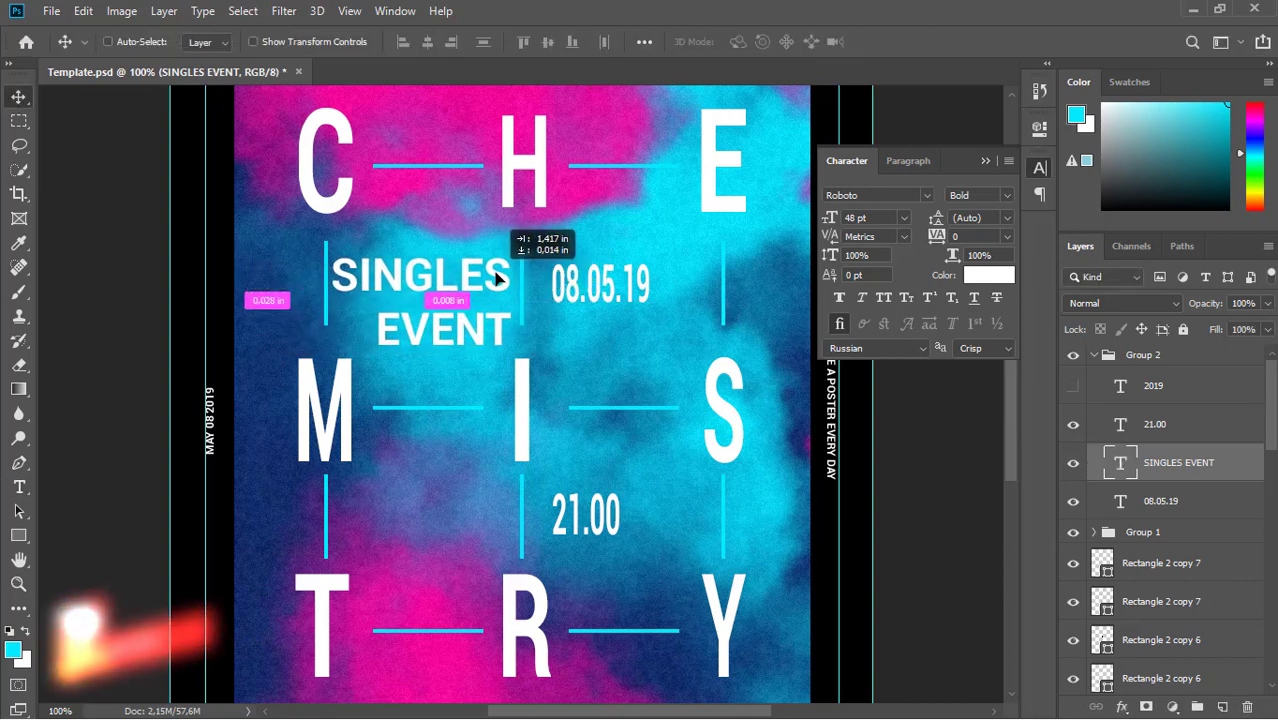
pyautogui.hotkey('ctrl', 't')
pyautogui.moveTo(333, 299); pyautogui.dragTo(402, 300)
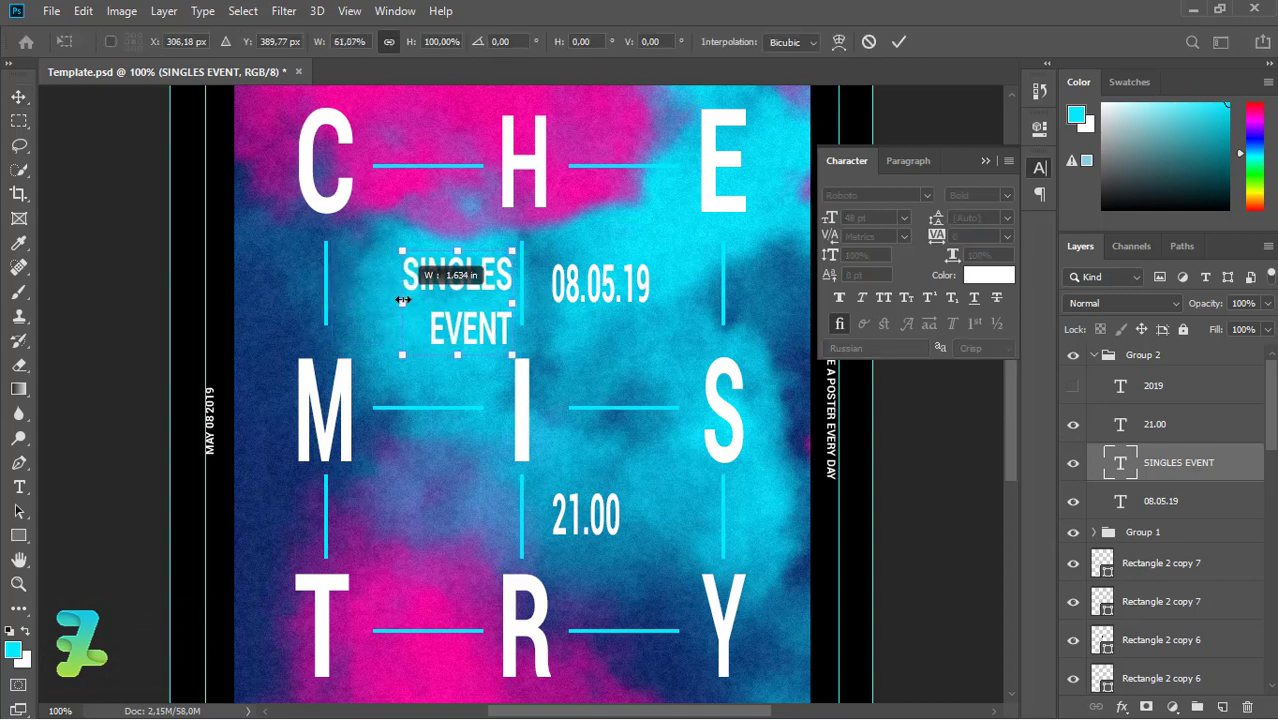
pyautogui.press('Escape')
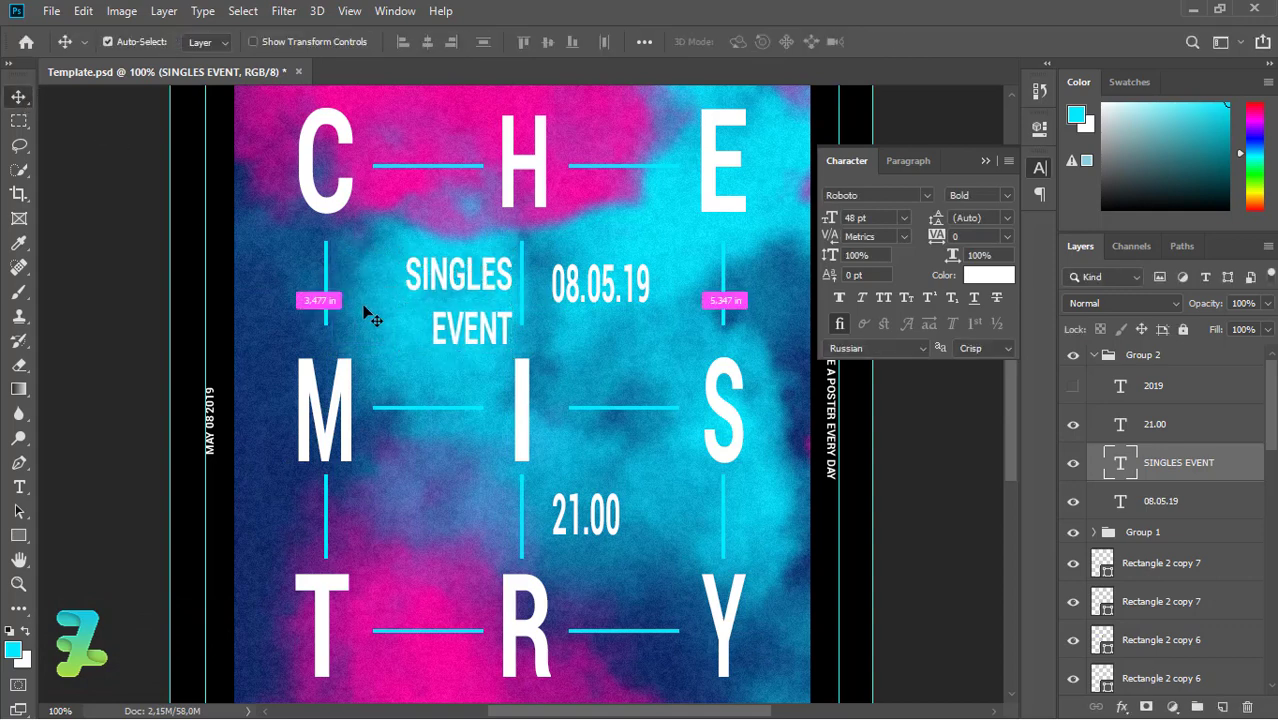
pyautogui.hotkey('ctrl', 't')
pyautogui.moveTo(513, 256); pyautogui.dragTo(502, 262)
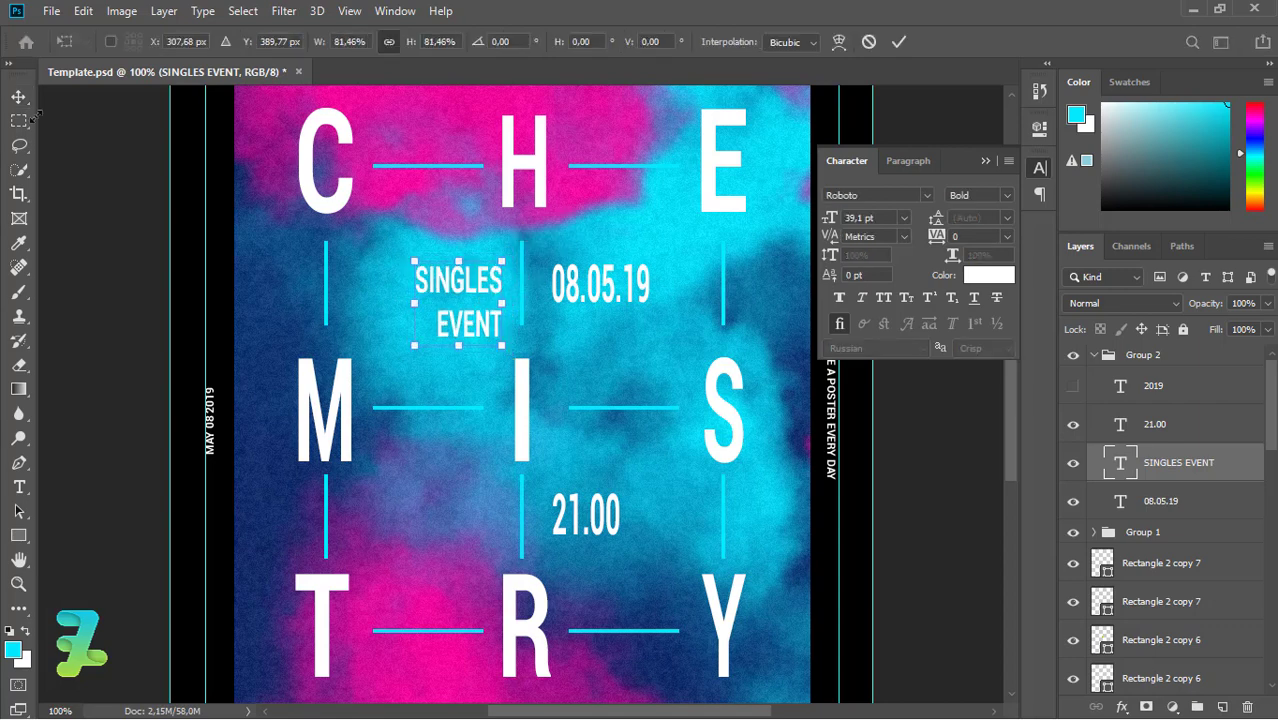
pyautogui.moveTo(416, 260); pyautogui.dragTo(424, 270)
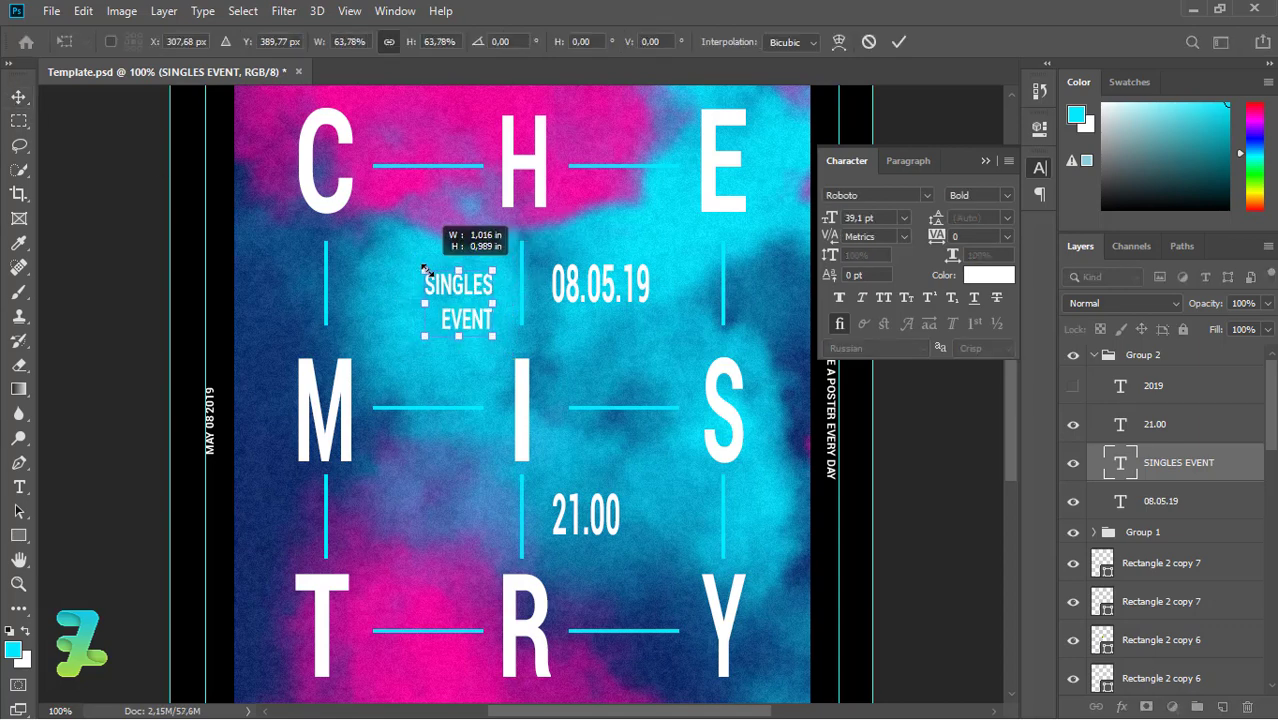
pyautogui.click(17, 97)
pyautogui.moveTo(490, 294); pyautogui.dragTo(507, 286)
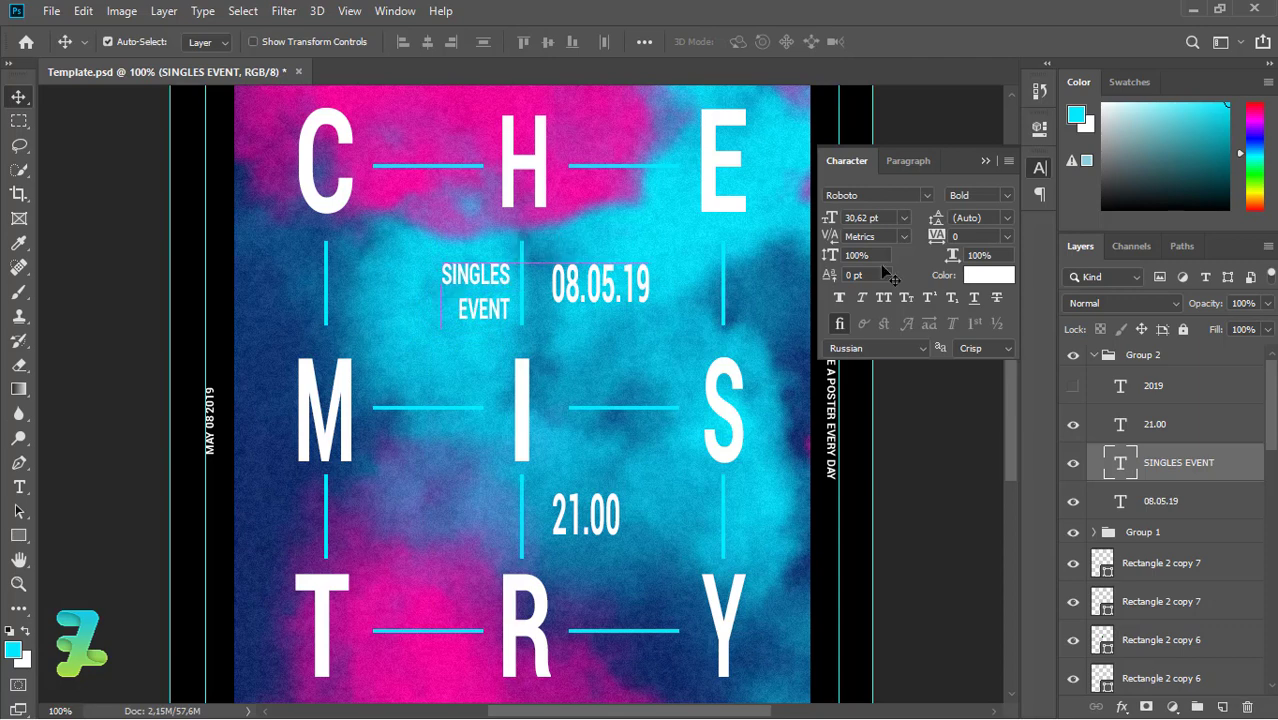
# Set SINGLES EVENT's line spacing to 24 pt and nudge it closer to the date
pyautogui.click(1010, 219)
pyautogui.click(985, 262)
pyautogui.click(1007, 218)
pyautogui.click(997, 303)
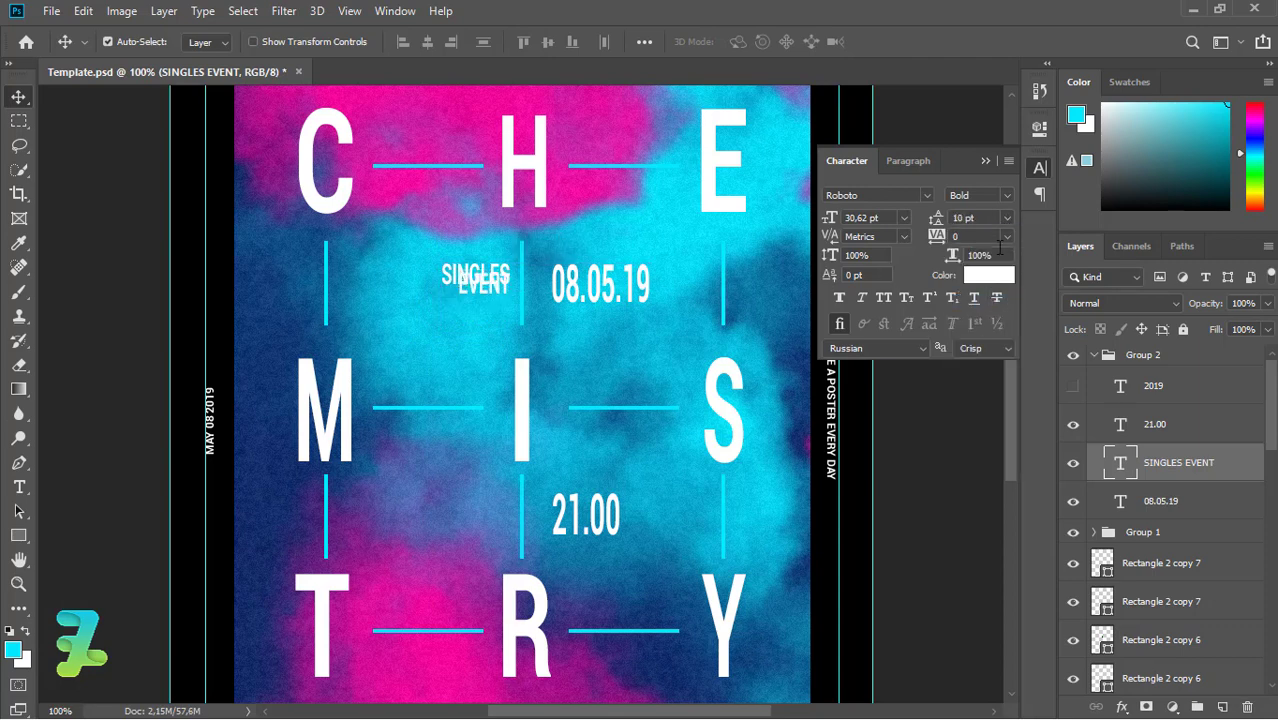
pyautogui.click(1007, 218)
pyautogui.click(987, 334)
pyautogui.click(1007, 218)
pyautogui.click(989, 366)
pyautogui.click(1005, 220)
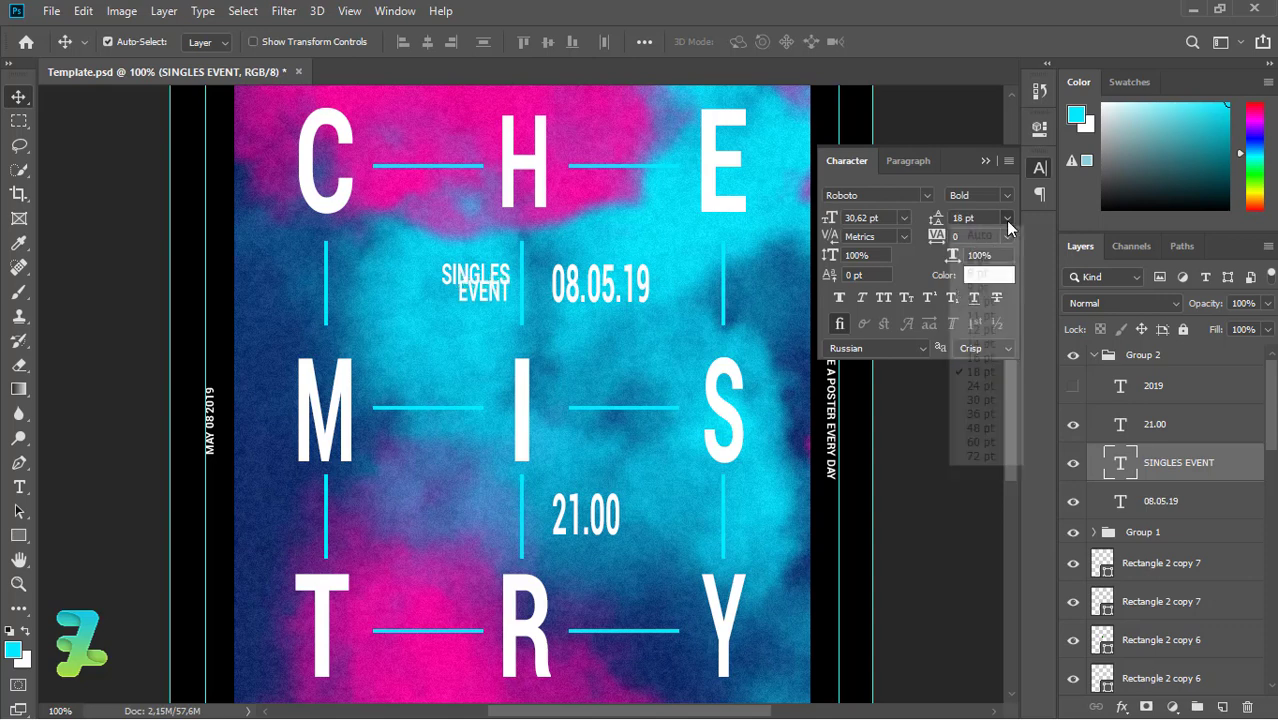
pyautogui.click(985, 400)
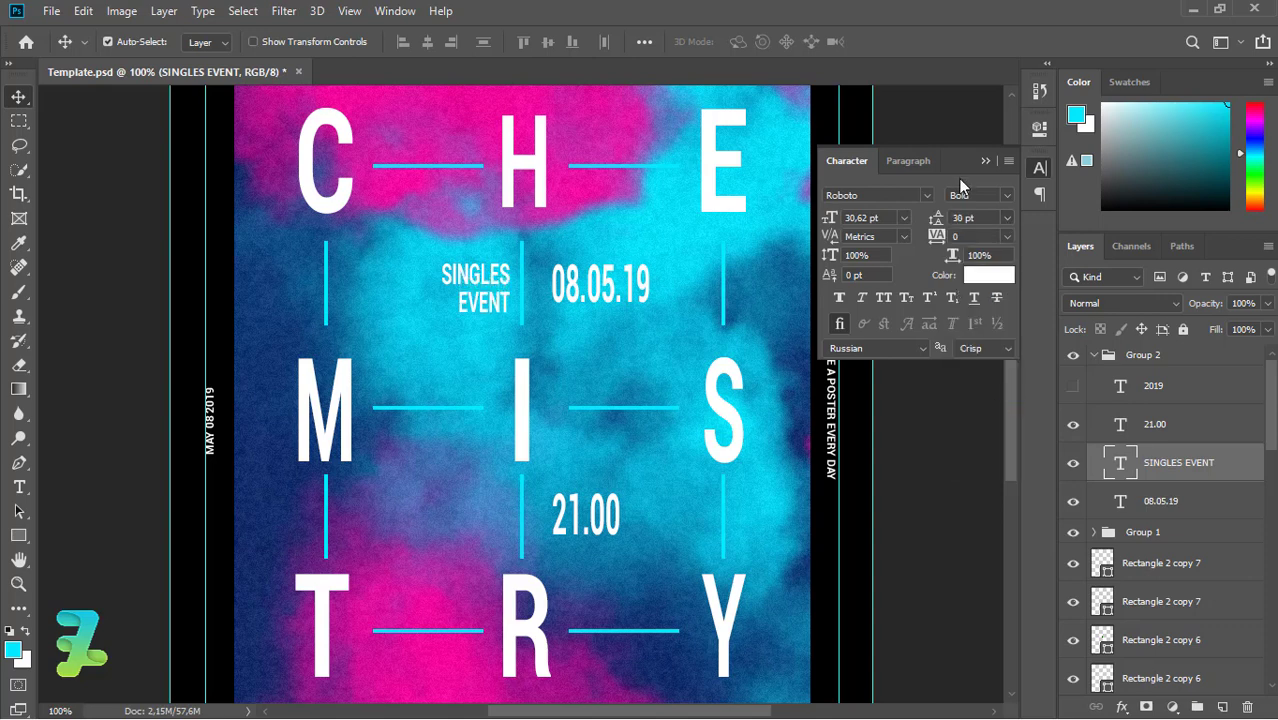
pyautogui.click(1007, 218)
pyautogui.click(995, 390)
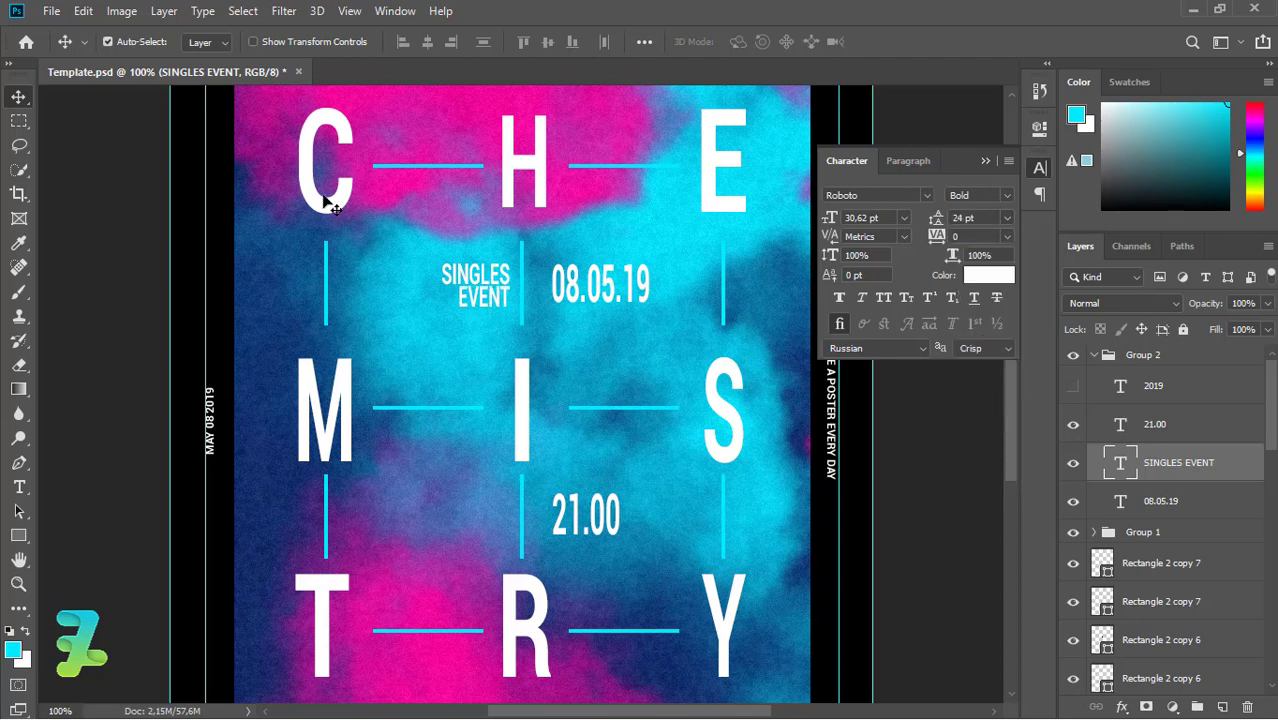
pyautogui.press('m')
pyautogui.press('v')
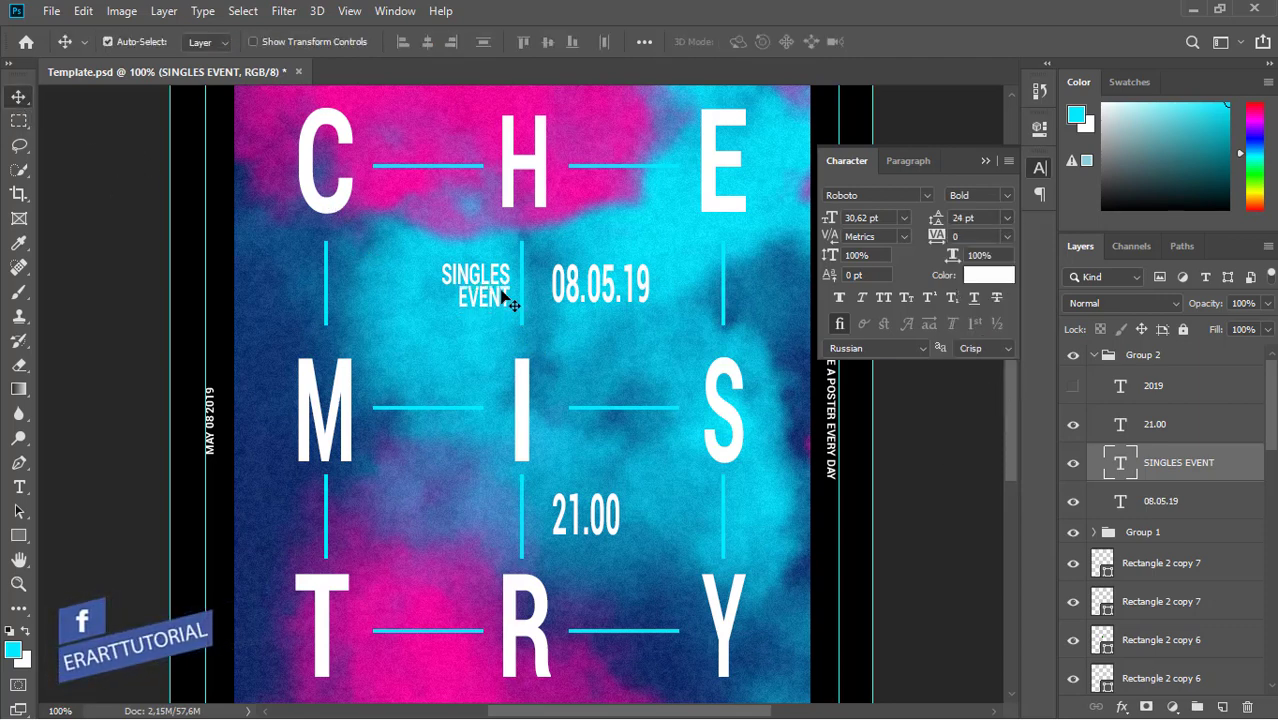
pyautogui.moveTo(507, 300); pyautogui.dragTo(441, 294)
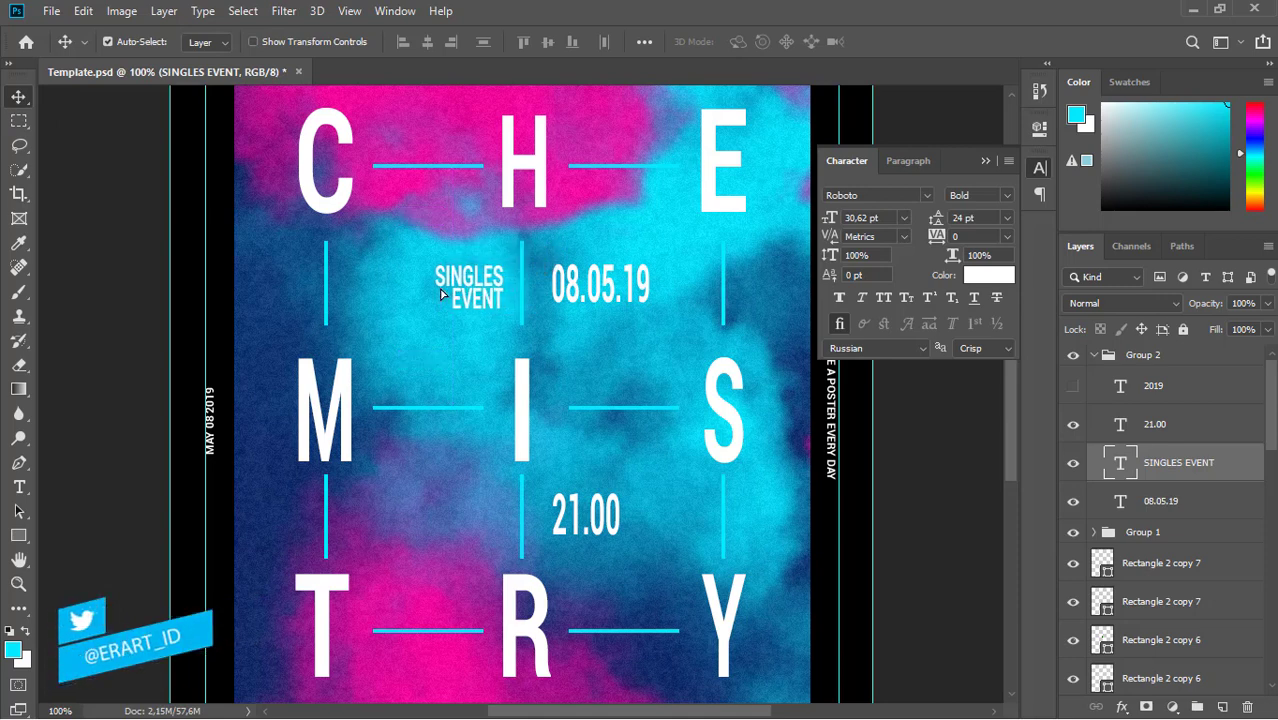
pyautogui.press('Left')
pyautogui.press('Left')
pyautogui.press('Left')
pyautogui.press('Left')
pyautogui.press('Left')
pyautogui.press('Left')
pyautogui.press('Left')
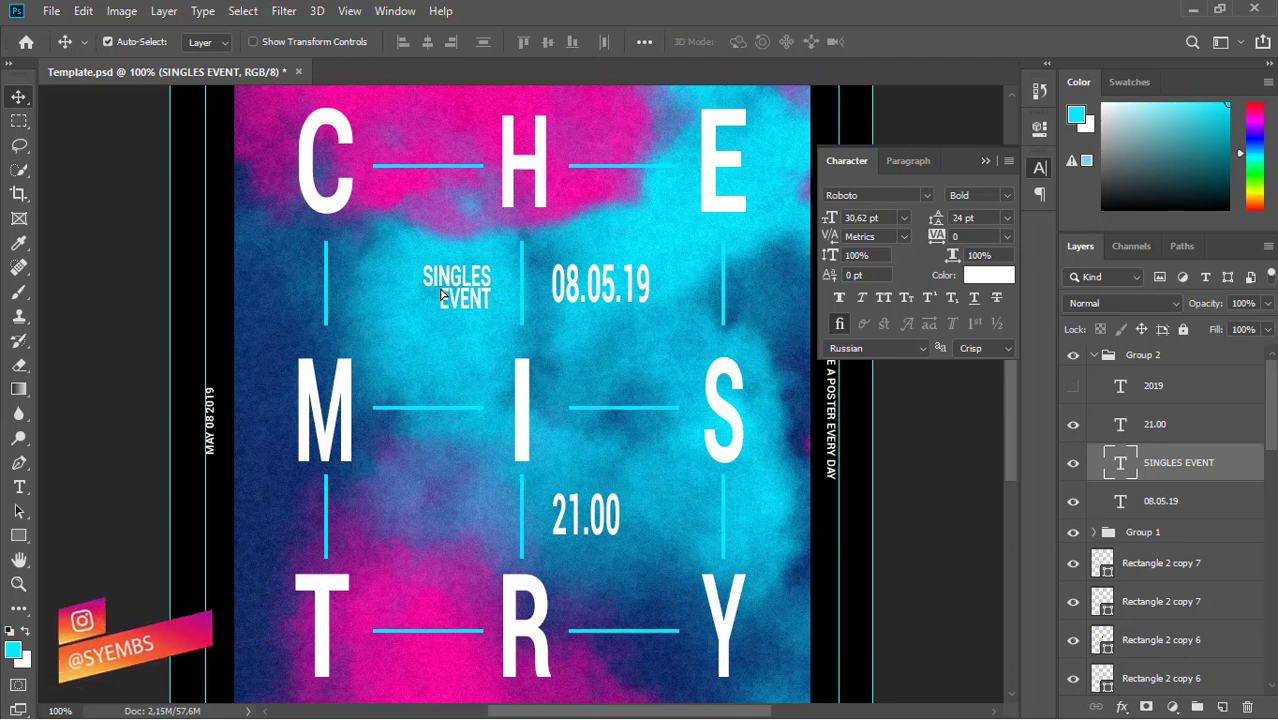
# Duplicate SINGLES EVENT beside 21.00 and change its text to DKI JAKARTA
pyautogui.moveTo(441, 292); pyautogui.dragTo(887, 505)
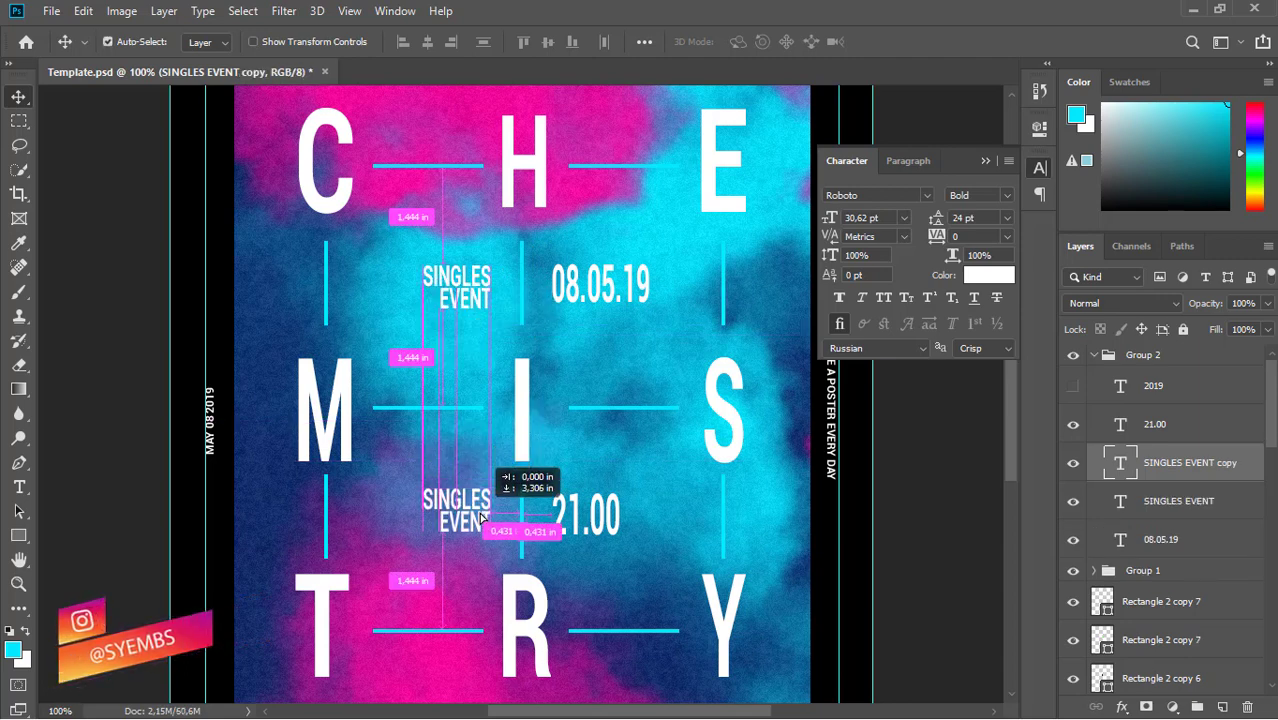
pyautogui.doubleClick(1127, 464)
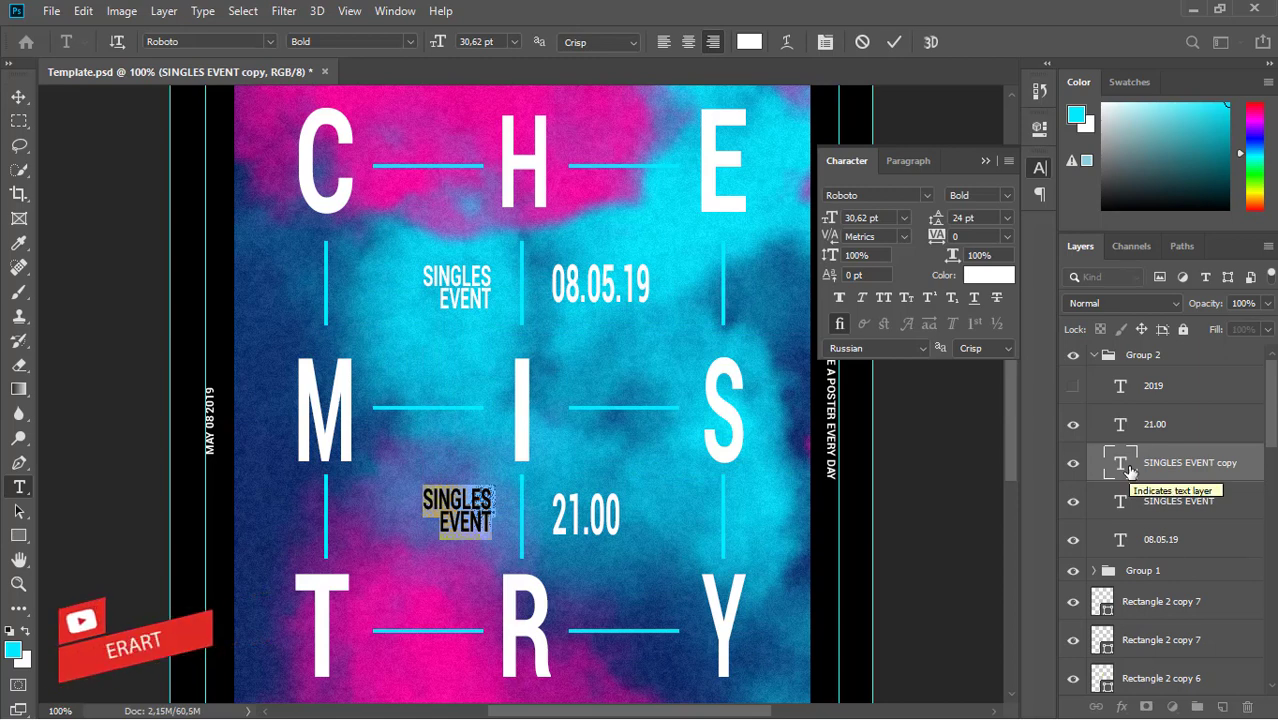
pyautogui.hotkey('ctrl', 'h')
pyautogui.write('DKI JAKARTA')
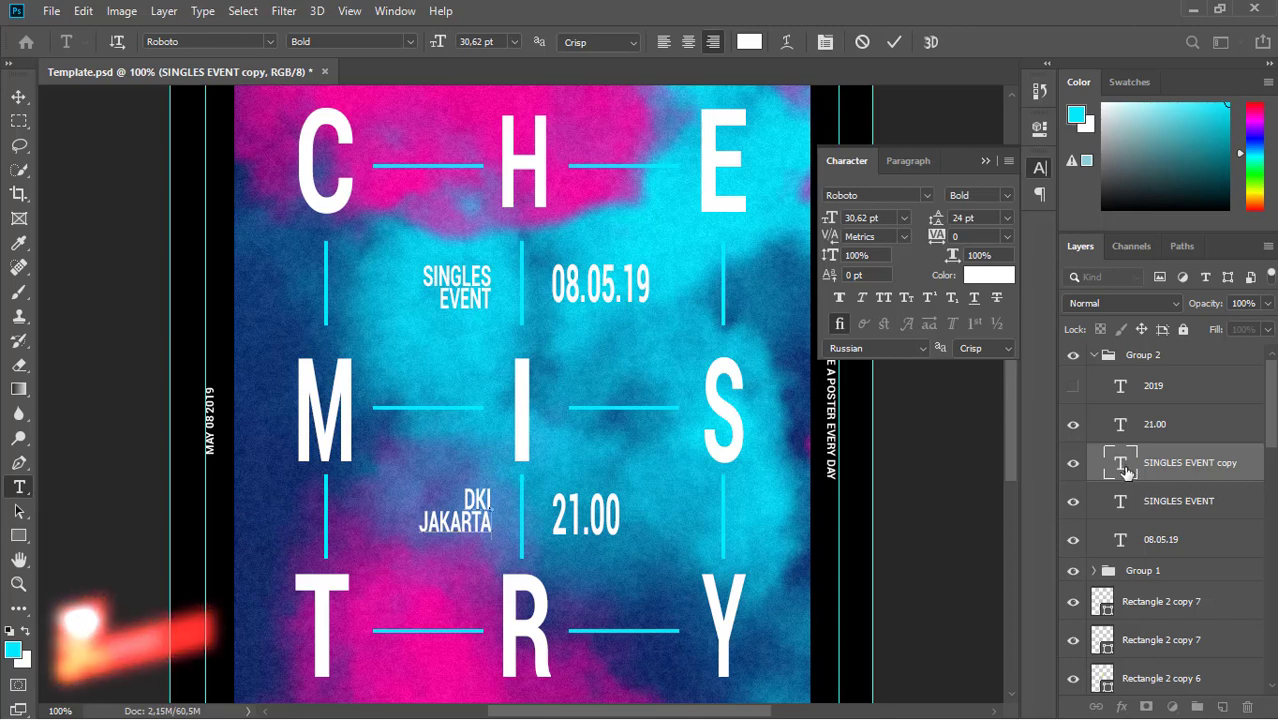
pyautogui.click(18, 96)
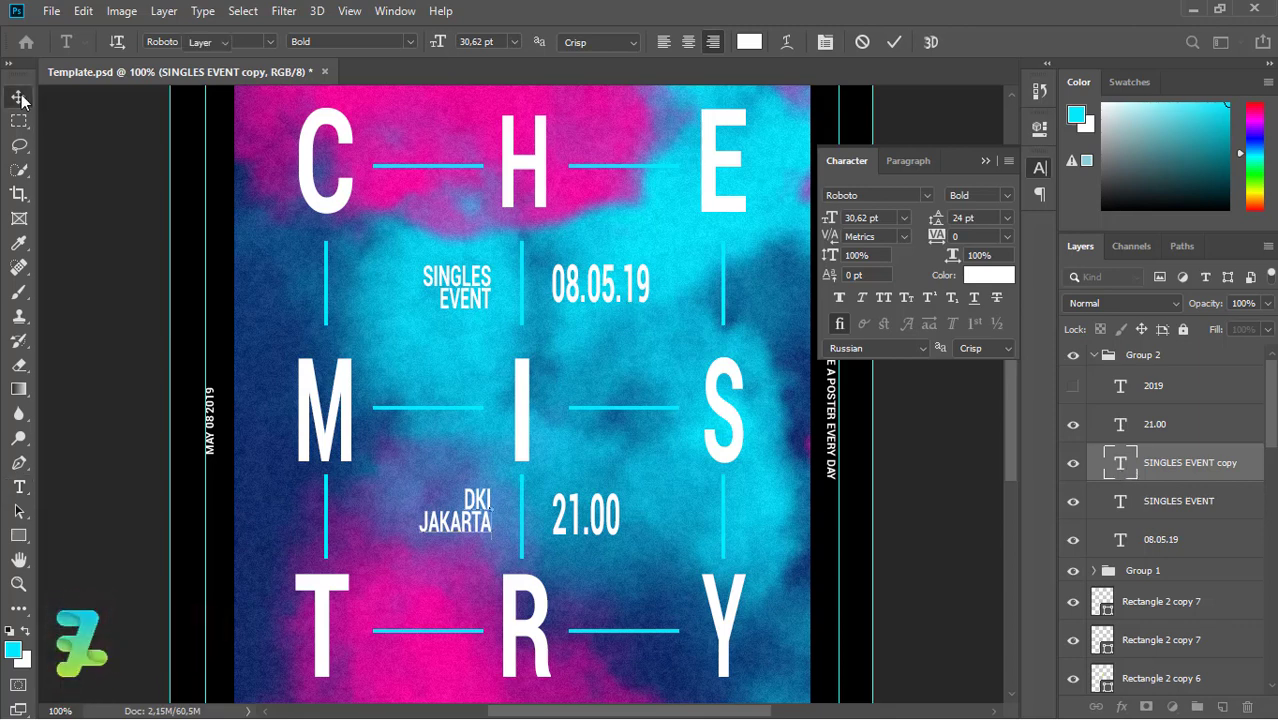
pyautogui.click(984, 164)
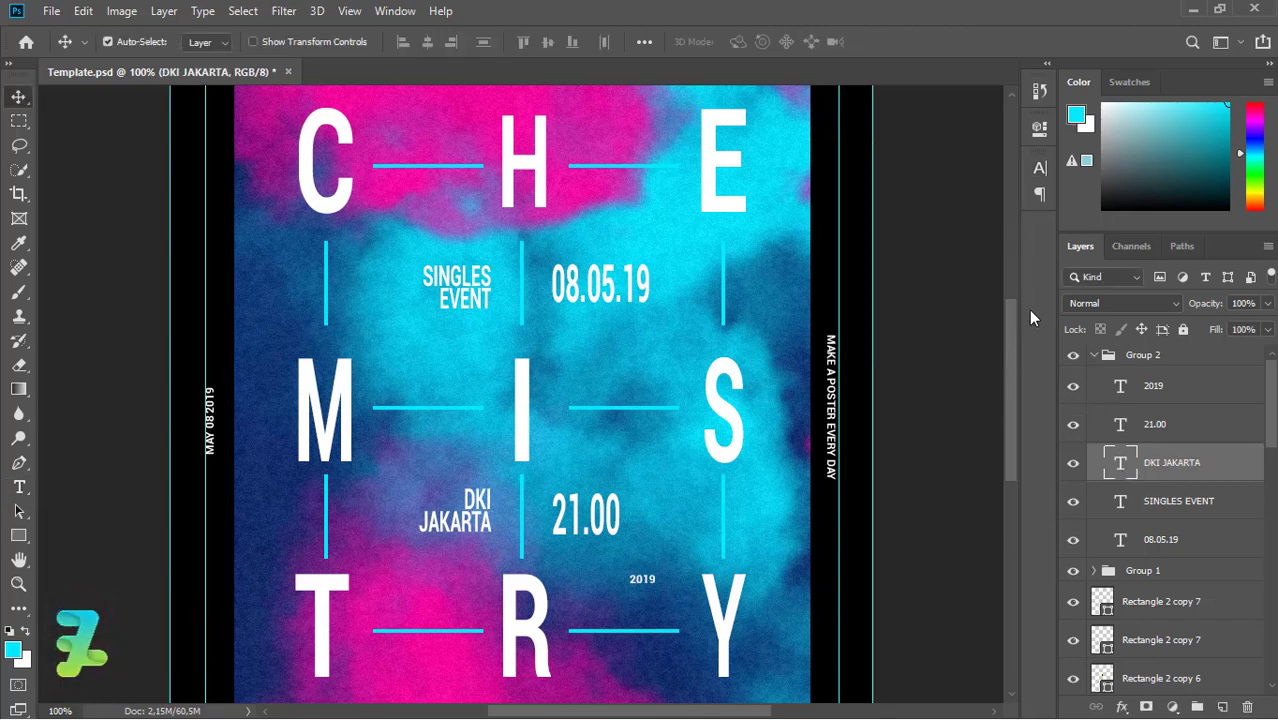
# Move 2019 to the poster's bottom edge, enlarge it, and centre it
pyautogui.scroll(-3, 1016, 370)
pyautogui.press('ctrl')
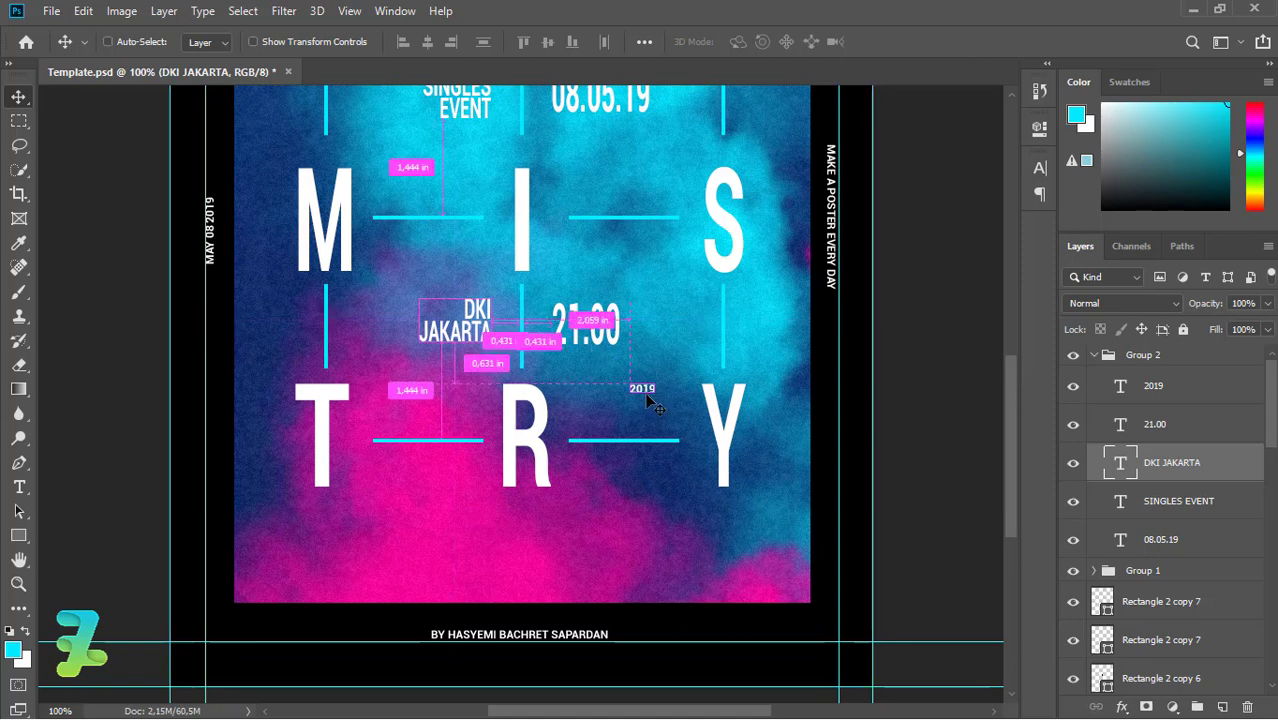
pyautogui.moveTo(643, 390); pyautogui.dragTo(631, 414)
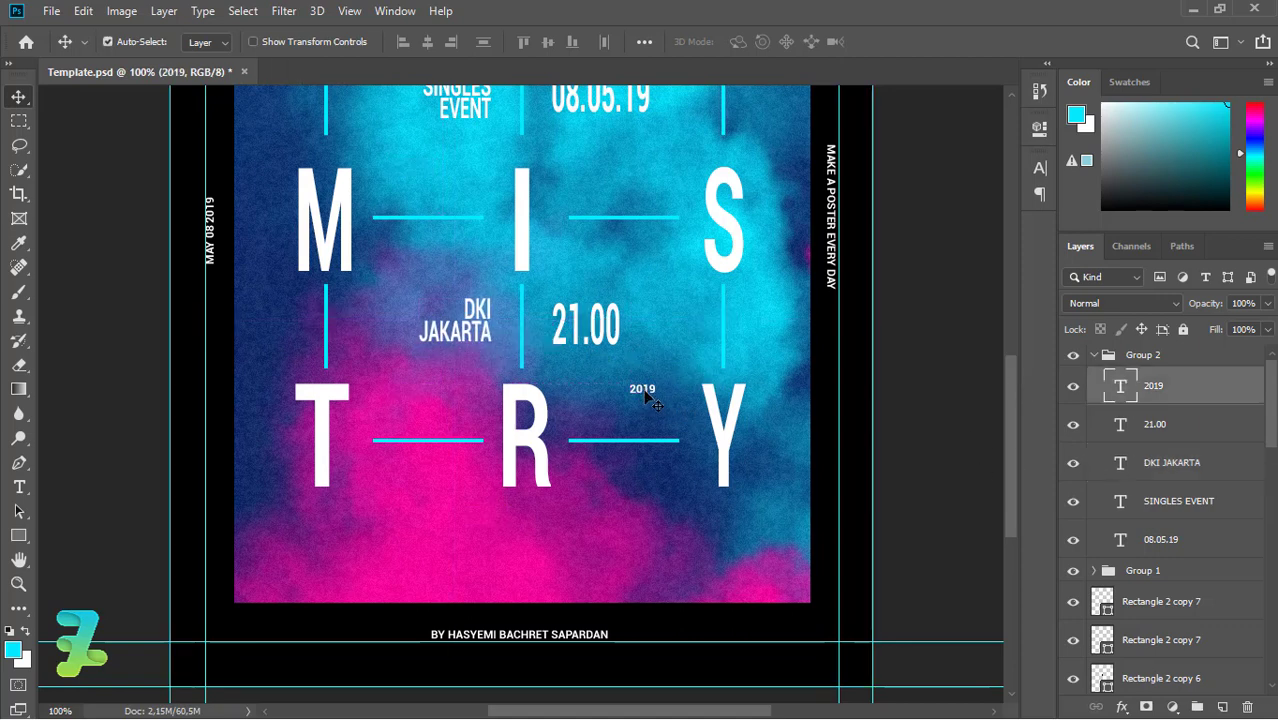
pyautogui.moveTo(557, 458)
pyautogui.mouseDown()
pyautogui.moveTo(537, 606)
pyautogui.moveTo(555, 606)
pyautogui.moveTo(539, 588)
pyautogui.mouseUp()
pyautogui.hotkey('ctrl', 't')
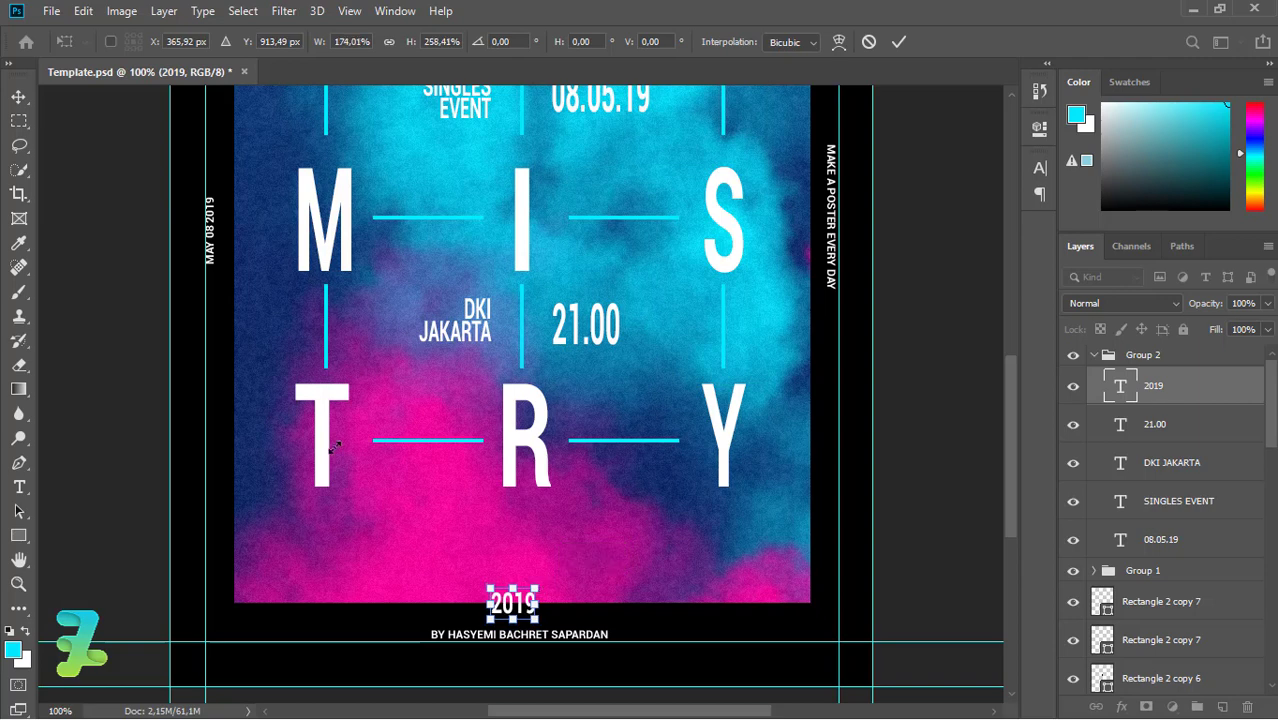
pyautogui.press('Return')
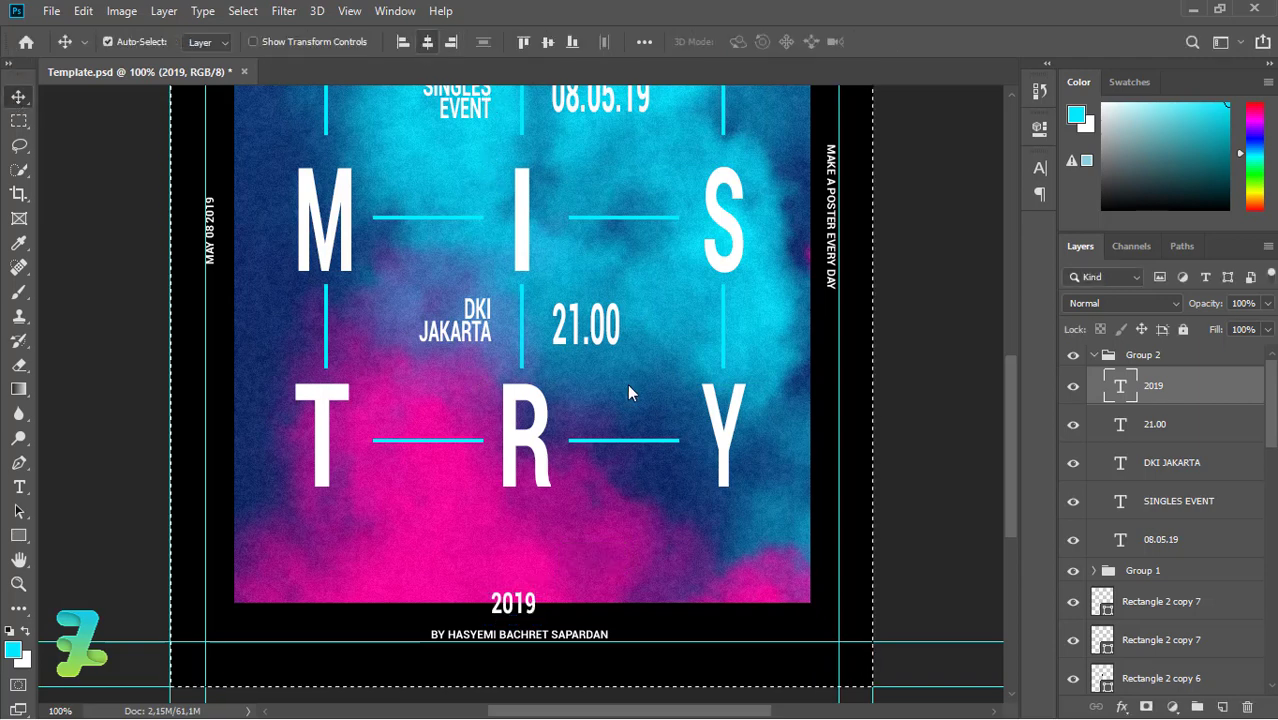
pyautogui.hotkey('shift', 'Right')
# Make 2019 cyan and place a duplicate just above it for rewriting as CHEMISTRY
pyautogui.doubleClick(1122, 387)
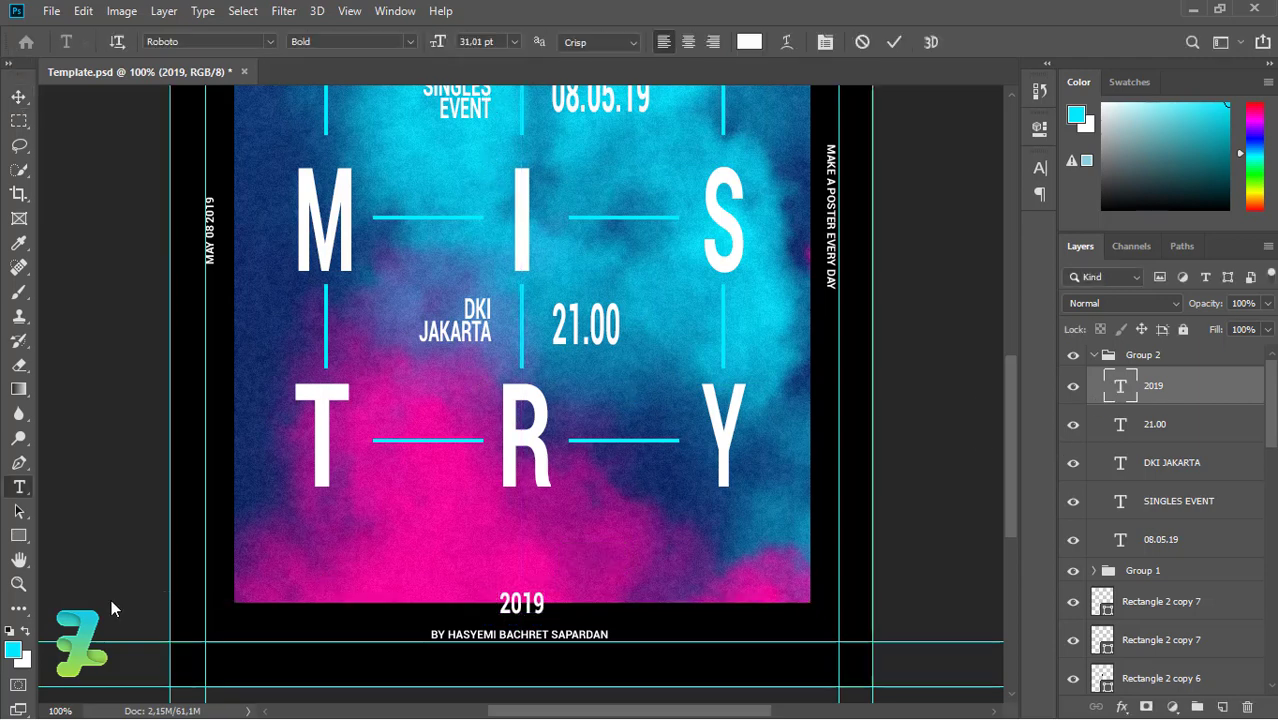
pyautogui.click(28, 632)
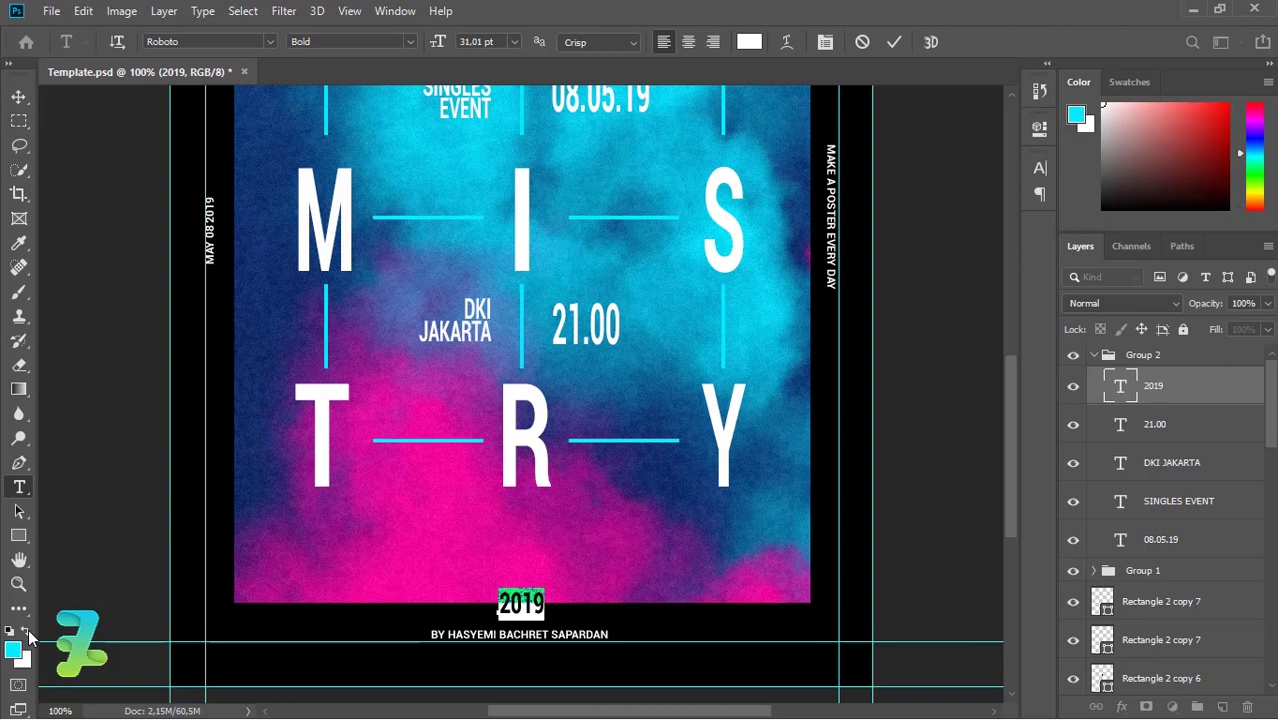
pyautogui.click(18, 97)
pyautogui.hotkey('ctrl', 'j')
pyautogui.moveTo(538, 603); pyautogui.dragTo(540, 568)
pyautogui.doubleClick(1116, 400)
pyautogui.write('CHEMISTRY')
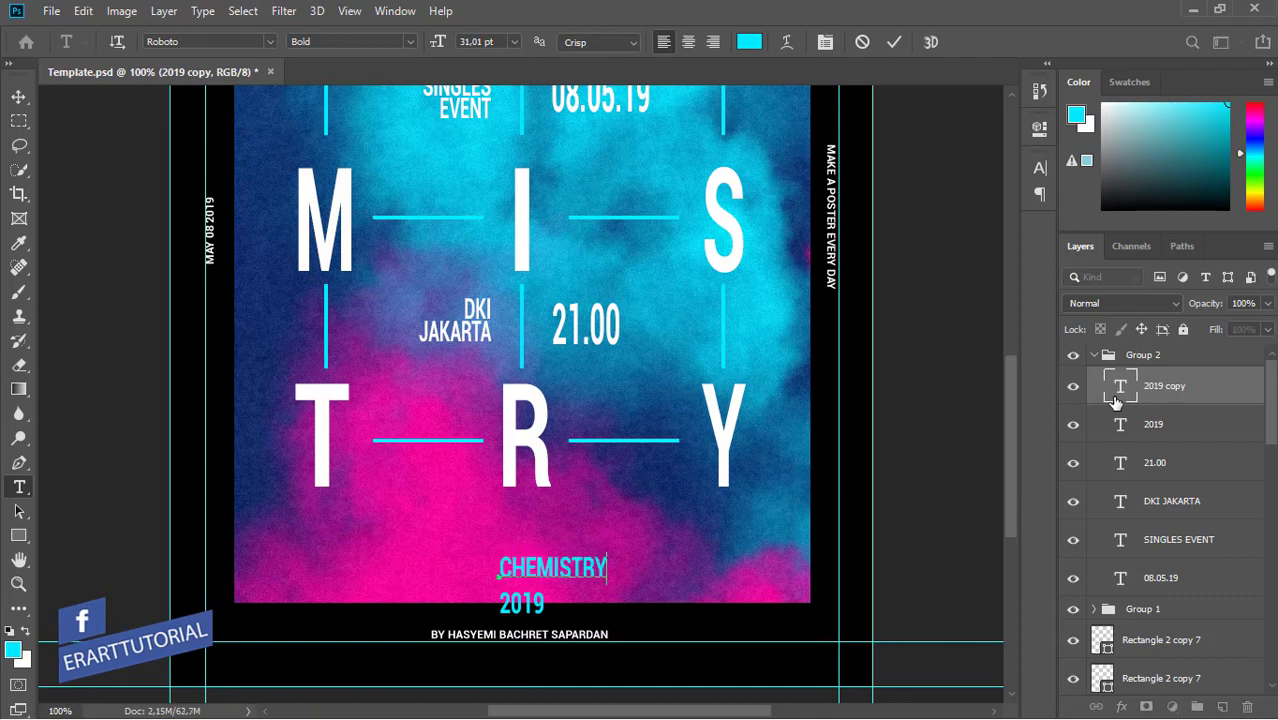
# Move the cyan CHEMISTRY text to the poster's top centre
pyautogui.click(18, 97)
pyautogui.hotkey('ctrl', '-')
pyautogui.hotkey('ctrl', '-')
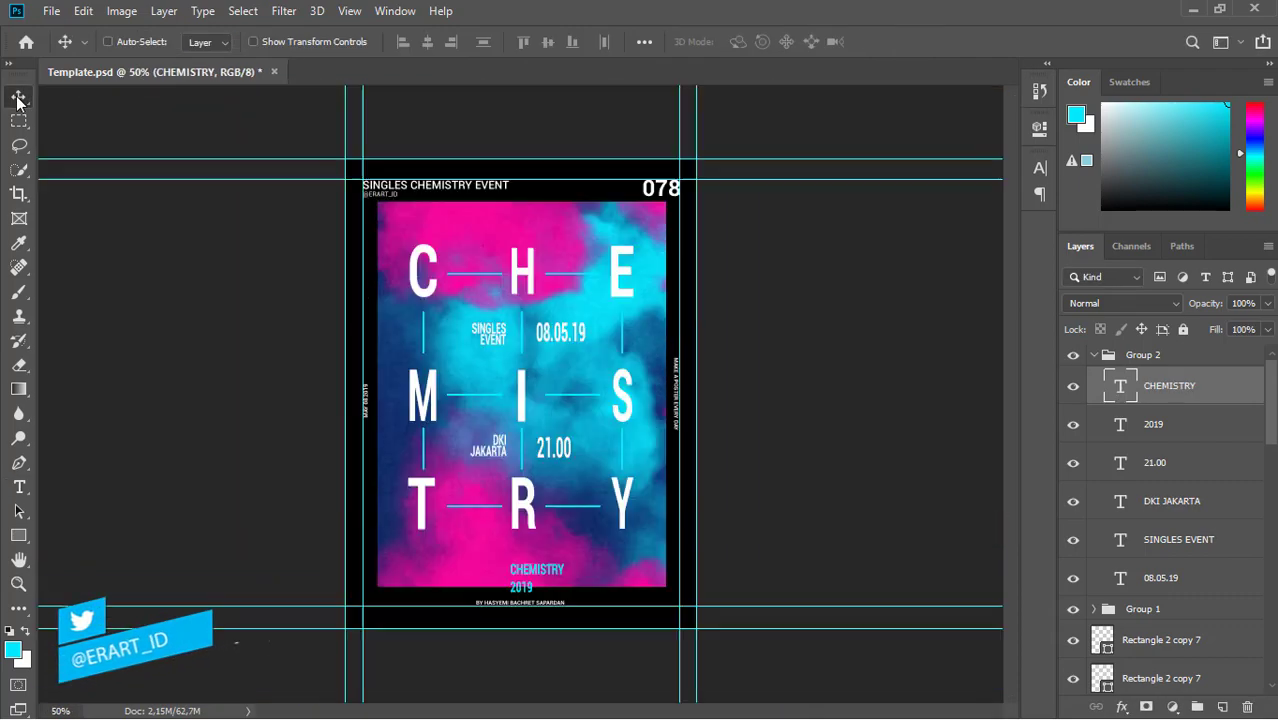
pyautogui.click(108, 41)
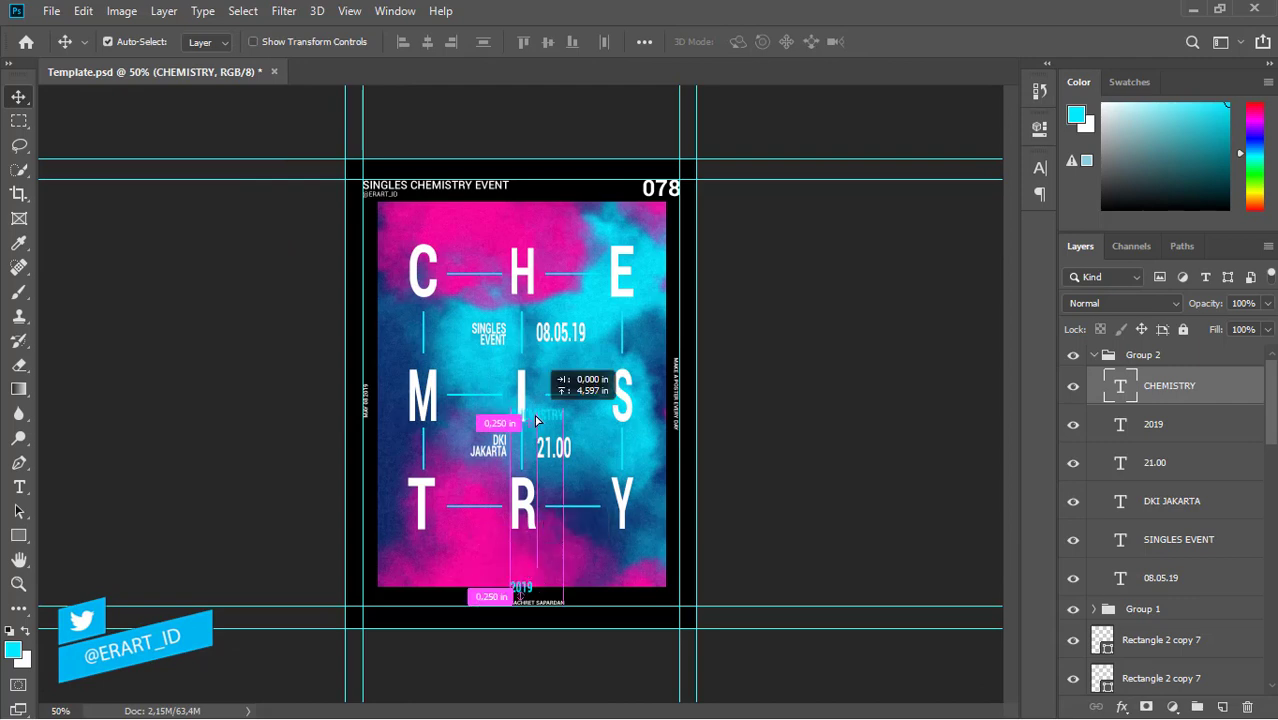
pyautogui.moveTo(531, 578)
pyautogui.mouseDown()
pyautogui.moveTo(531, 212)
pyautogui.moveTo(493, 178)
pyautogui.moveTo(433, 354)
pyautogui.mouseUp()
# Retype a copy as SINGLES, rotate it vertical, and centre it vertically on the left edge
pyautogui.doubleClick(1119, 390)
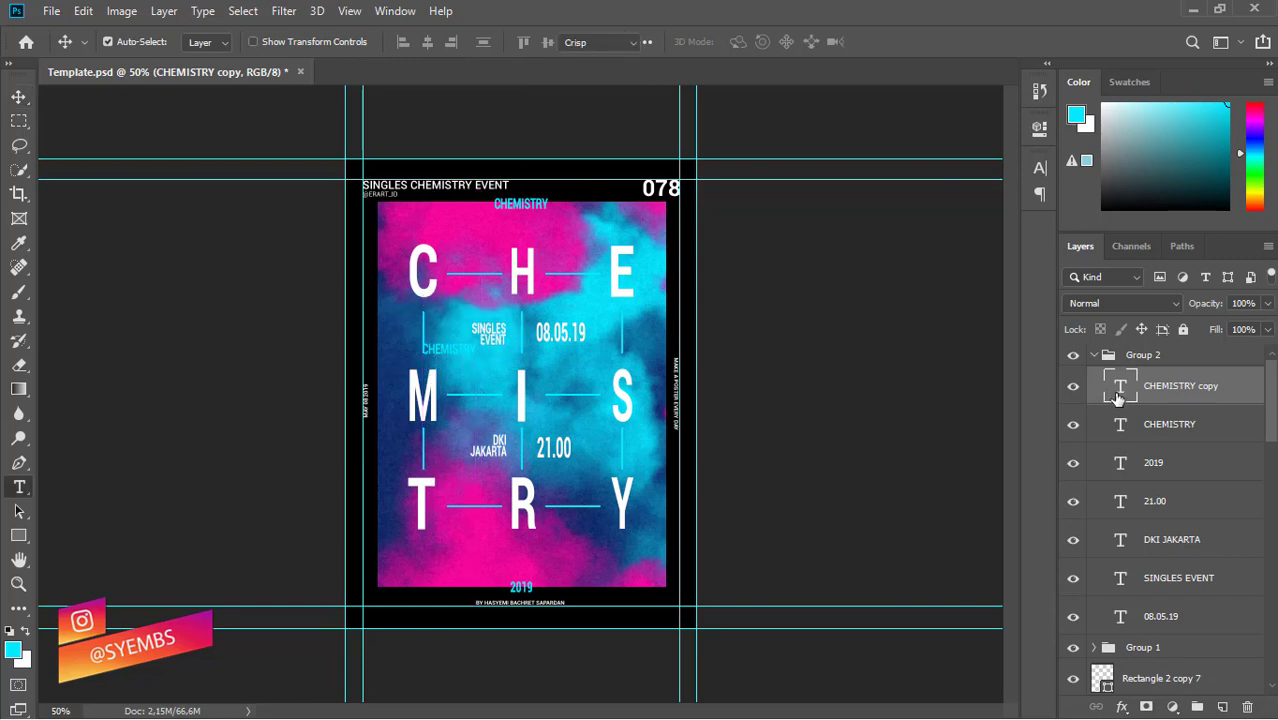
pyautogui.write('SINGLES')
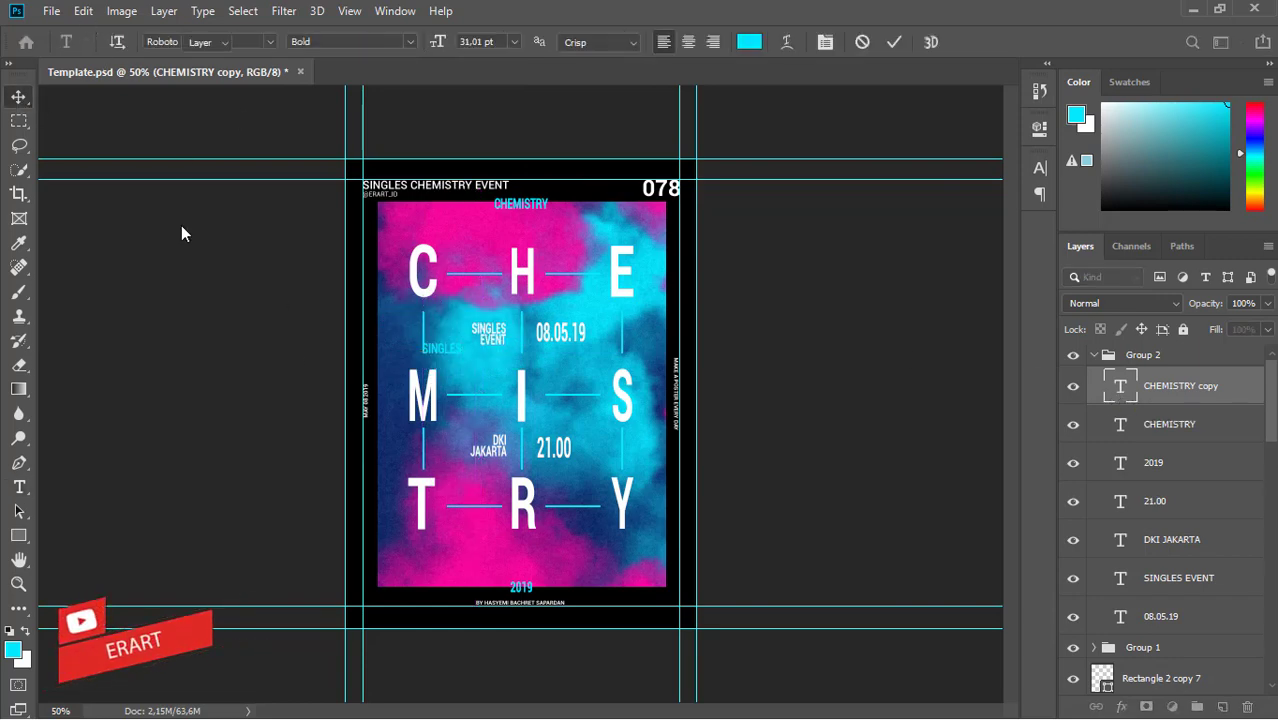
pyautogui.click(83, 11)
pyautogui.click(365, 463)
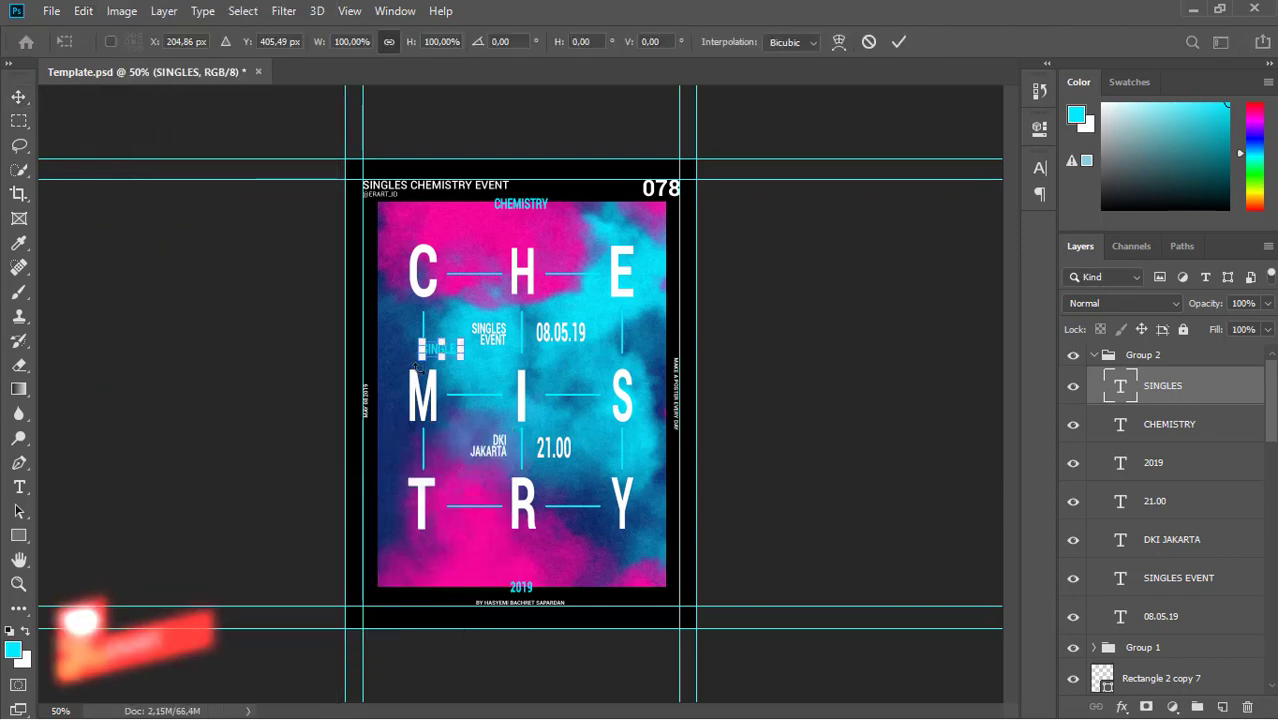
pyautogui.moveTo(418, 367)
pyautogui.mouseDown()
pyautogui.moveTo(458, 371)
pyautogui.moveTo(413, 357)
pyautogui.moveTo(385, 403)
pyautogui.mouseUp()
pyautogui.press('Return')
pyautogui.hotkey('ctrl', 'a')
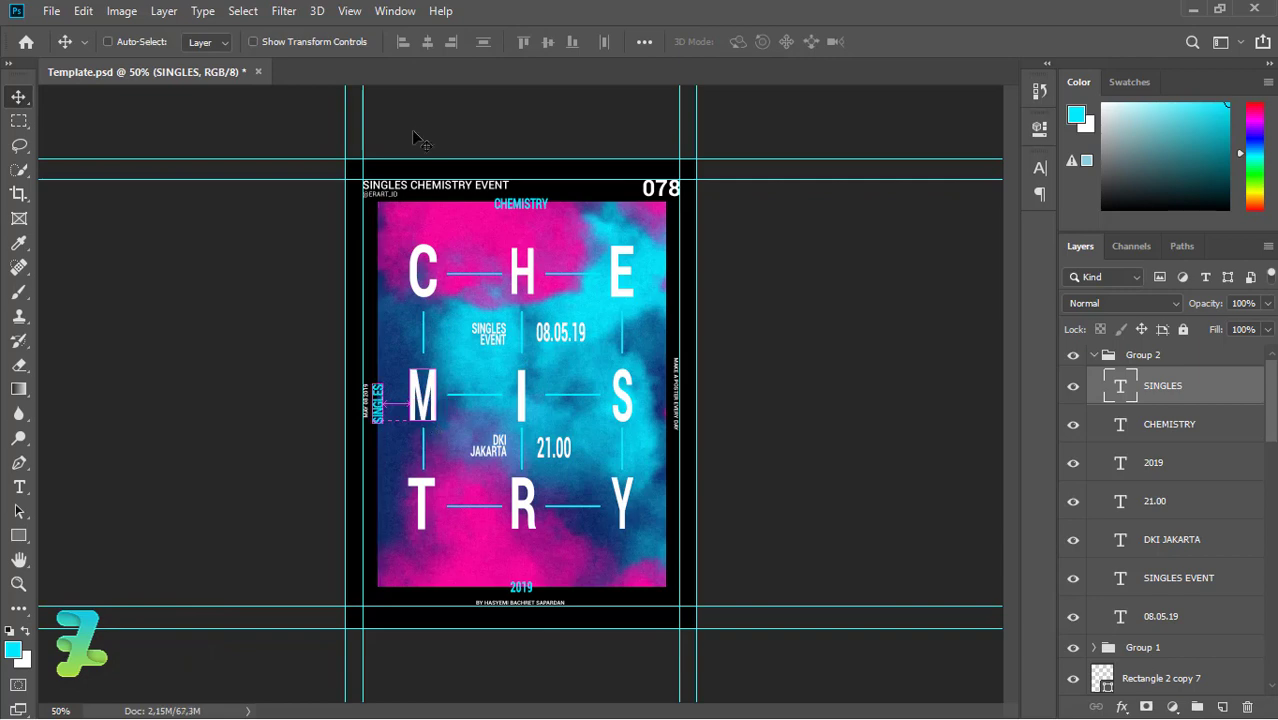
pyautogui.click(547, 42)
pyautogui.hotkey('ctrl', 'd')
# Duplicate SINGLES to the right side, retype it EVENT, and rotate it vertical
pyautogui.hotkey('ctrl', 'j')
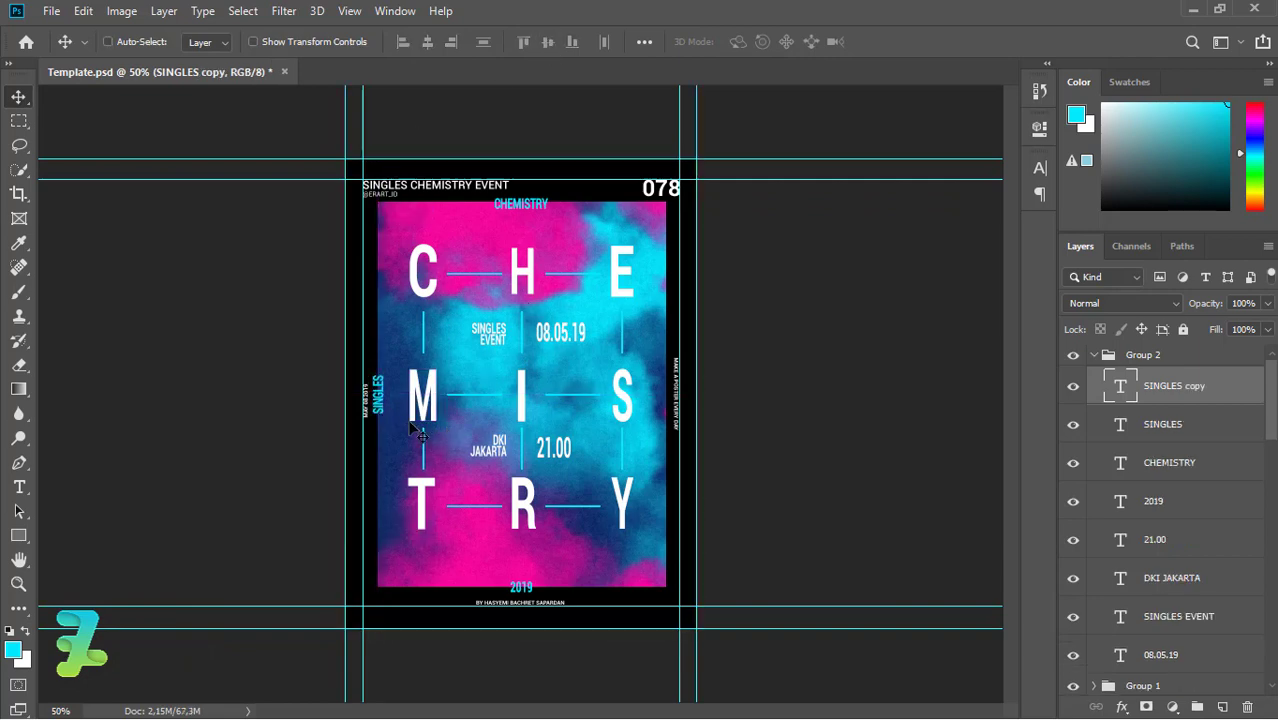
pyautogui.moveTo(443, 421); pyautogui.dragTo(706, 400)
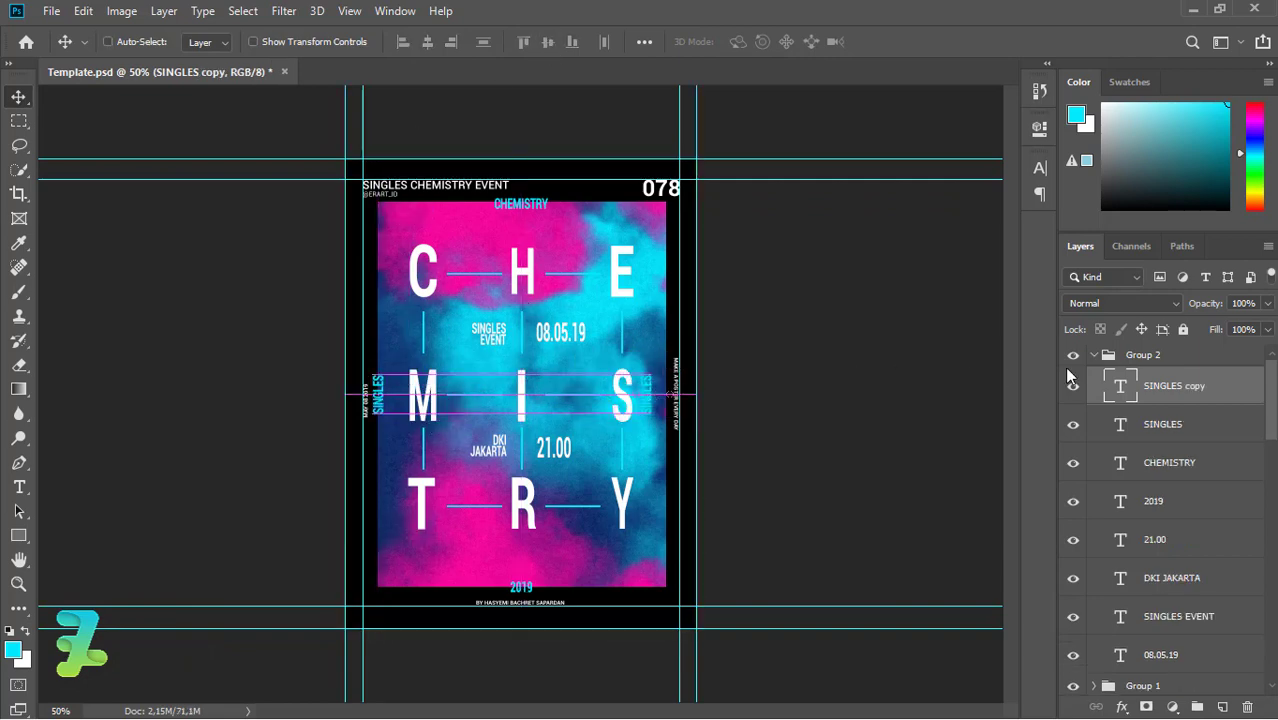
pyautogui.doubleClick(1122, 386)
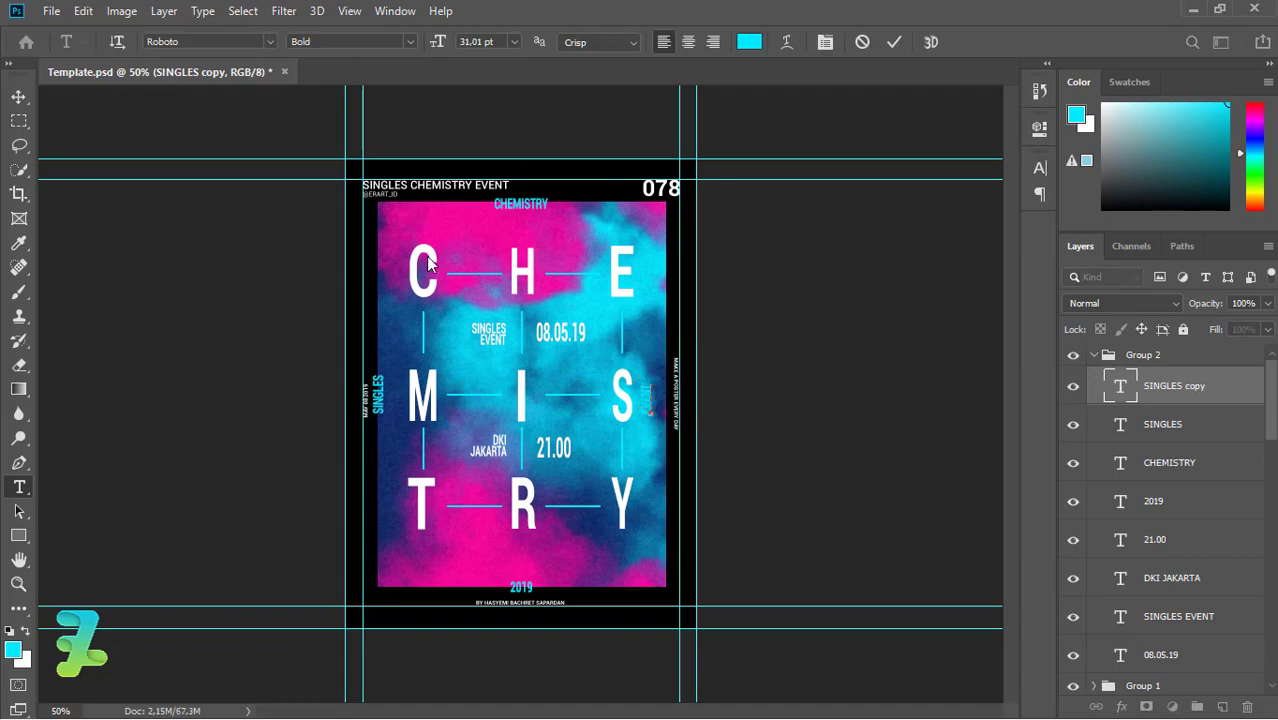
pyautogui.write('EVENT')
pyautogui.click(16, 99)
pyautogui.click(83, 11)
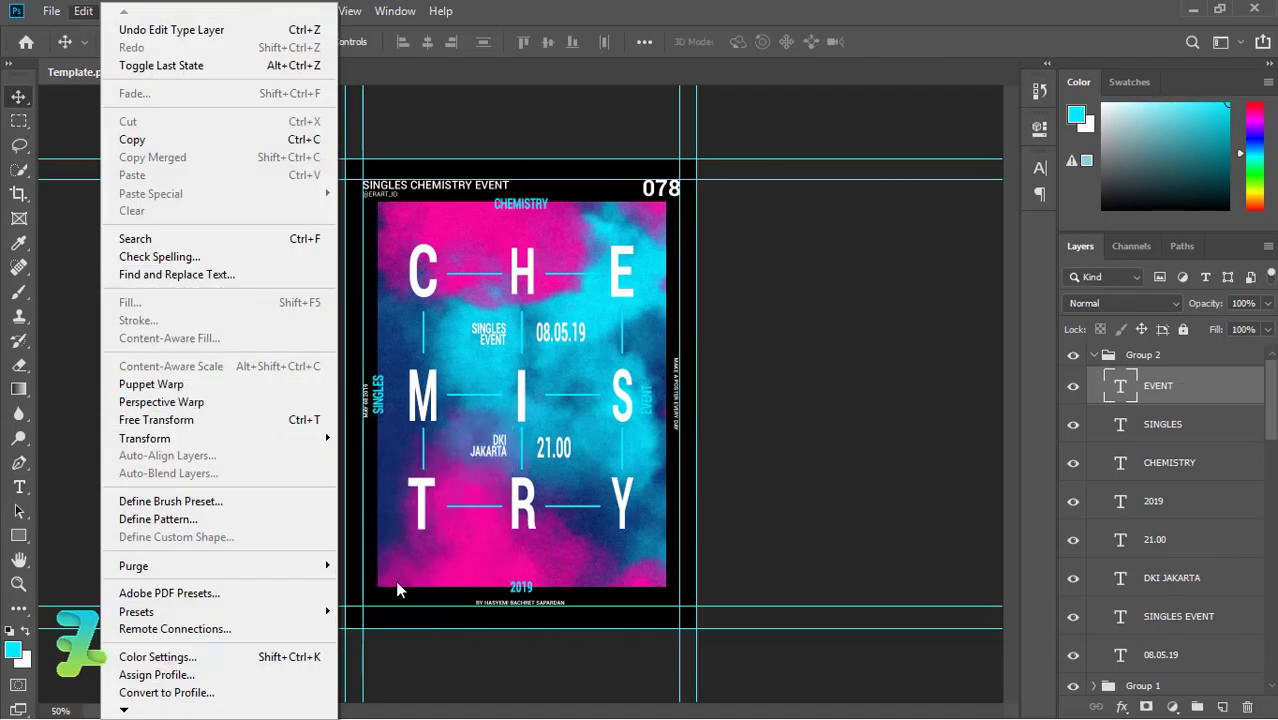
pyautogui.click(367, 483)
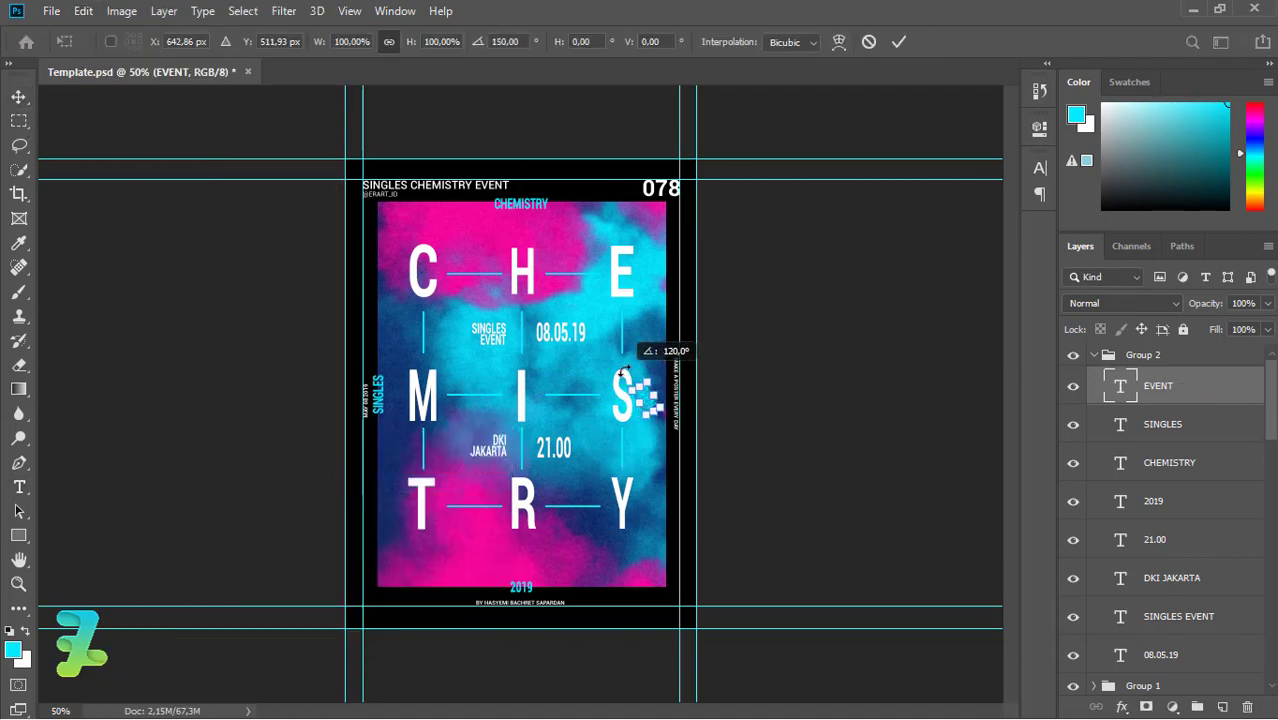
pyautogui.moveTo(640, 370); pyautogui.dragTo(664, 400)
pyautogui.click(19, 97)
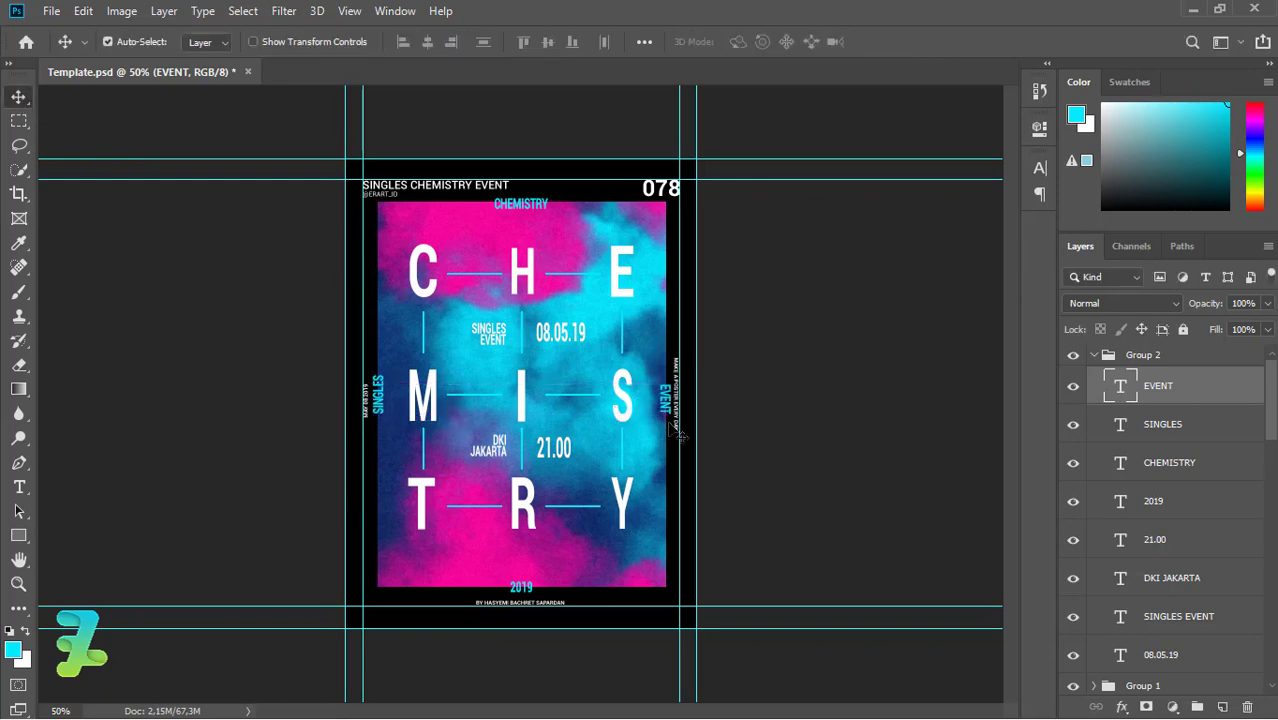
pyautogui.hotkey('ctrl', 'a')
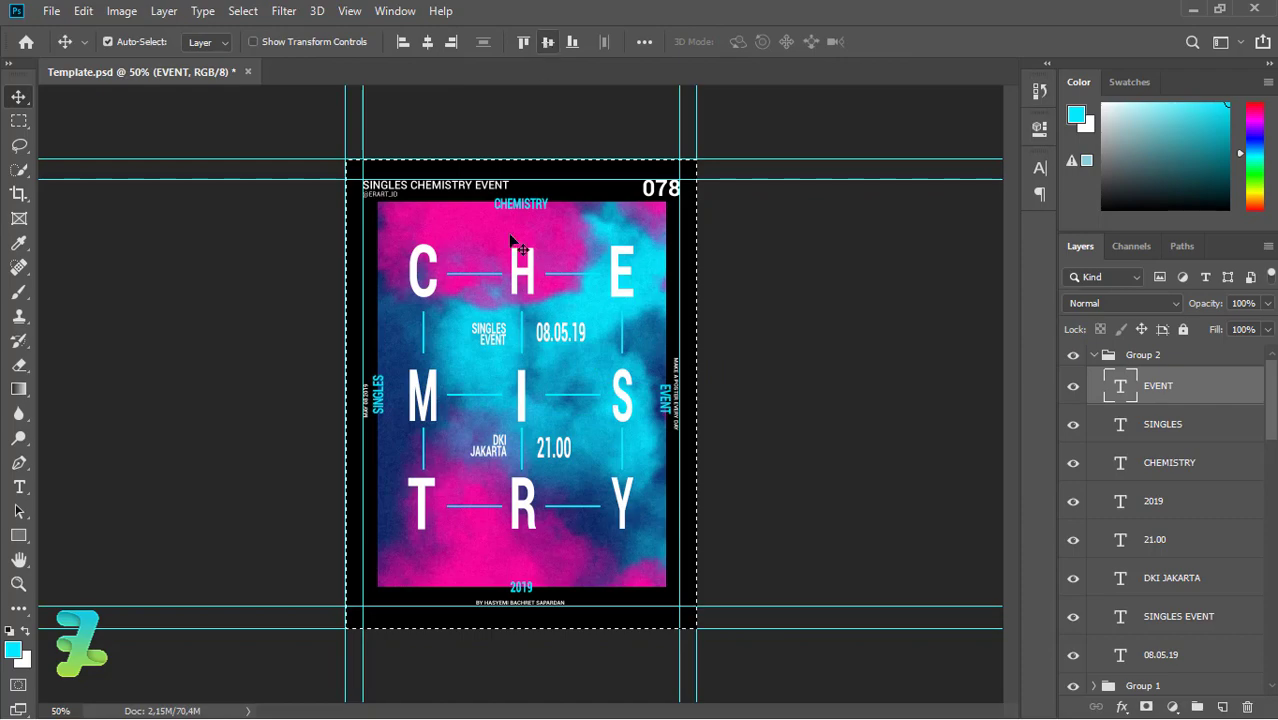
pyautogui.hotkey('ctrl', 'd')
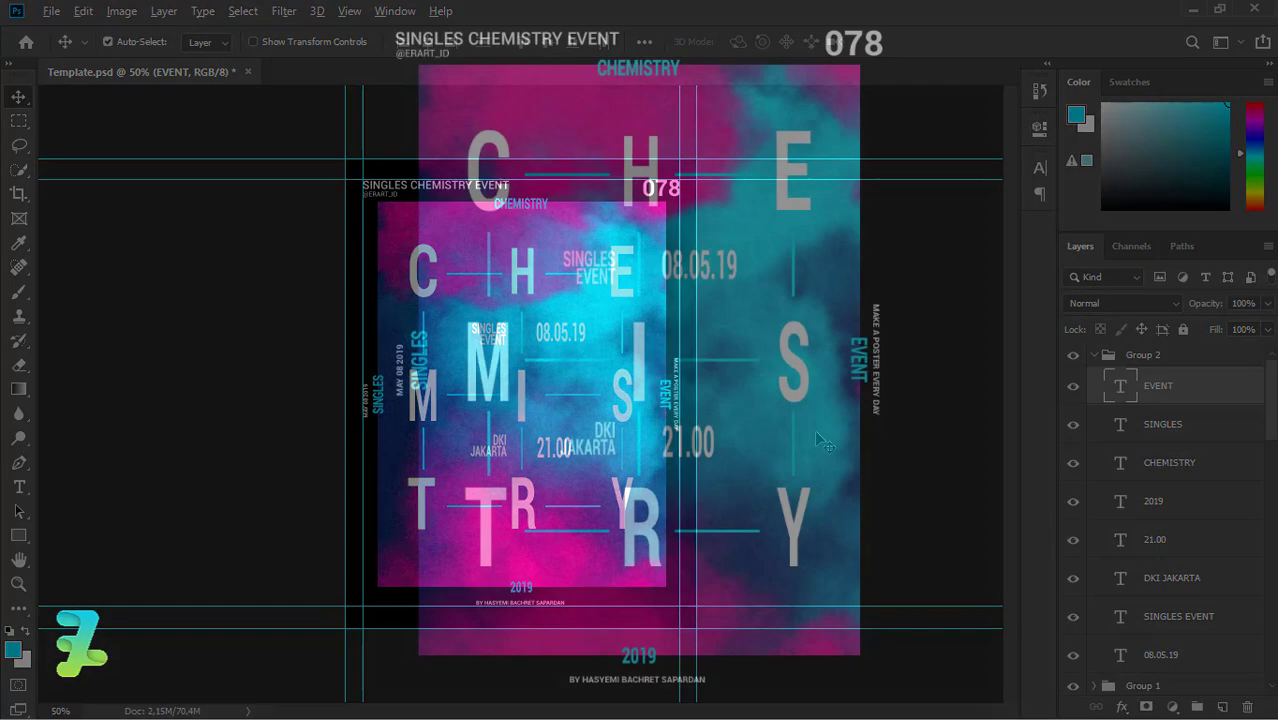